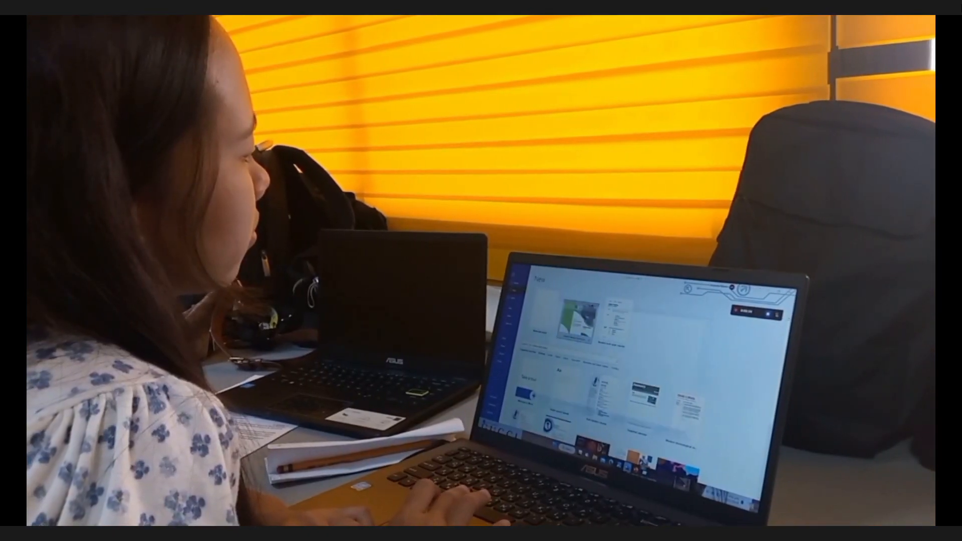
Create a new document from the Interior design brochure template.
left_click(581, 335)
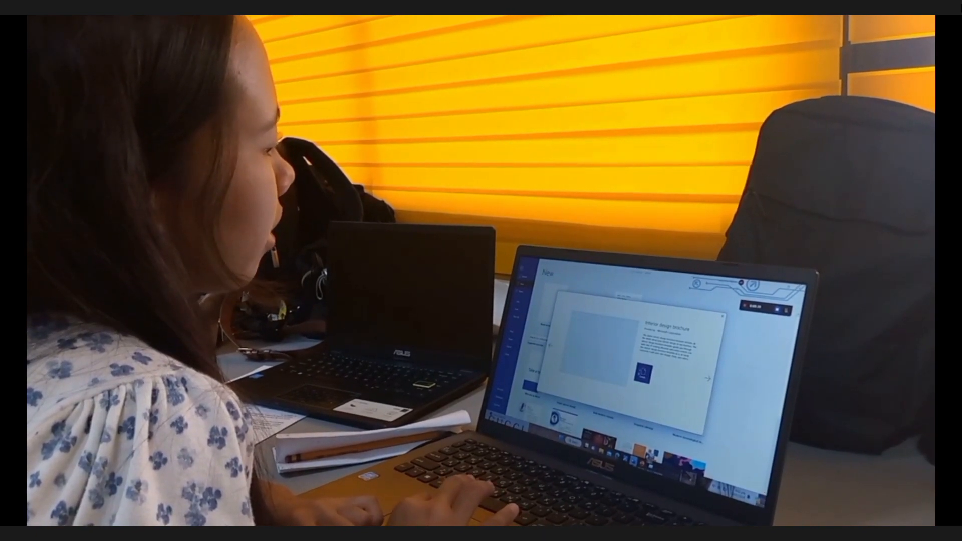
left_click(643, 372)
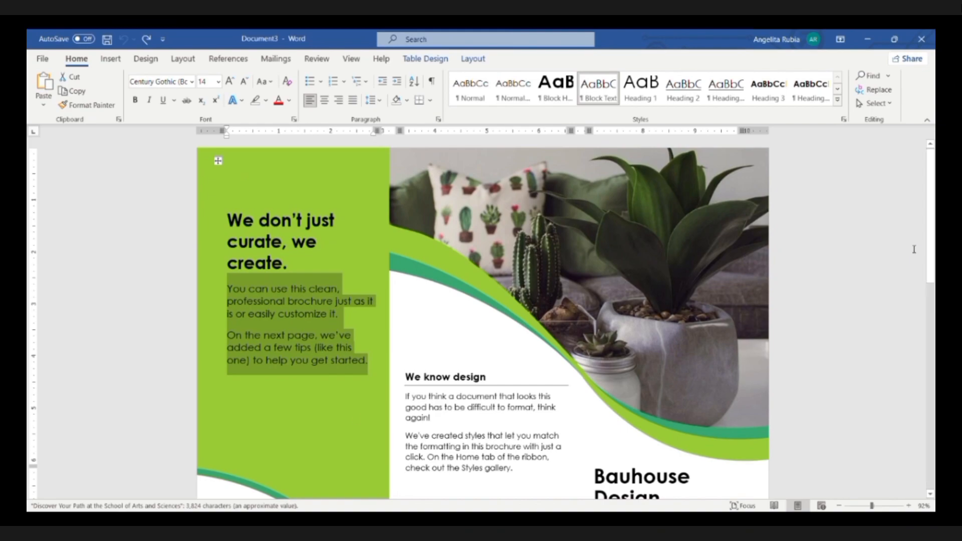
Delete the first page's green-panel text, the "We know design" block and the "Bauhouse Design" title.
key("Delete")
left_click(448, 414)
key("Delete")
key("Delete")
key("Delete")
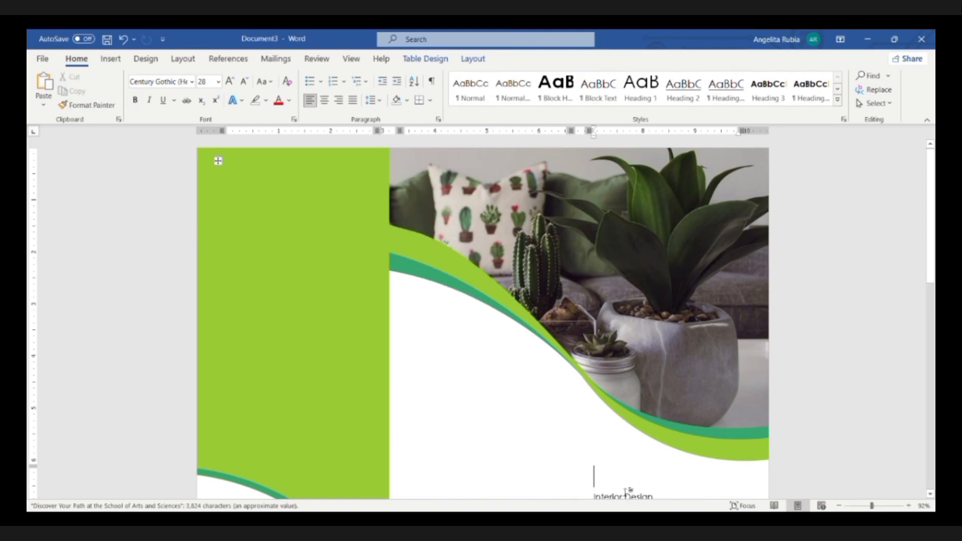
Delete the remaining "Interior Design" subtitle on the first page and undo the accidental removal of the page layout.
scroll(684, 291, "down", 5)
key("Delete")
key("Delete")
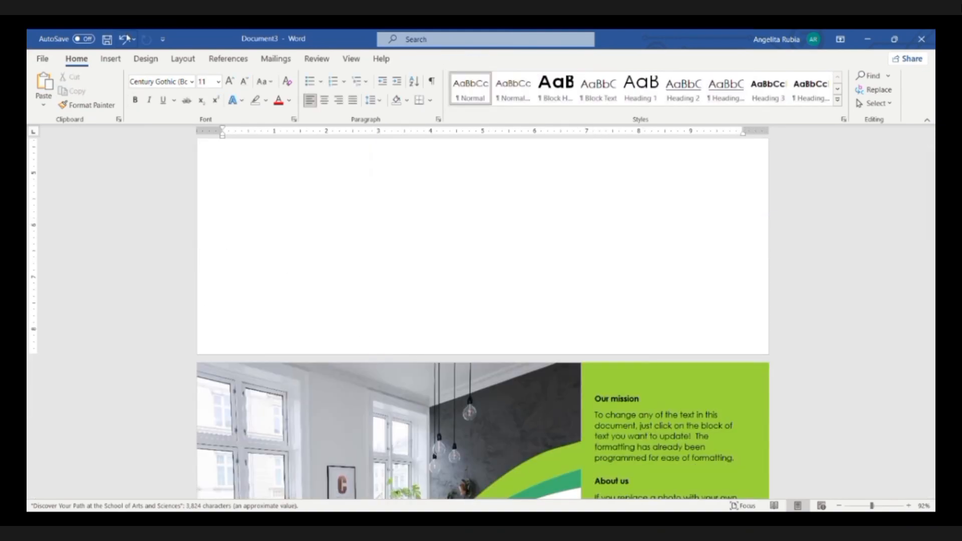
key("ctrl+z")
Delete the plant photo from the first page and undo the removal of the green background shapes.
left_click(617, 394)
key("Delete")
left_click(347, 365)
key("Delete")
key("ctrl+z")
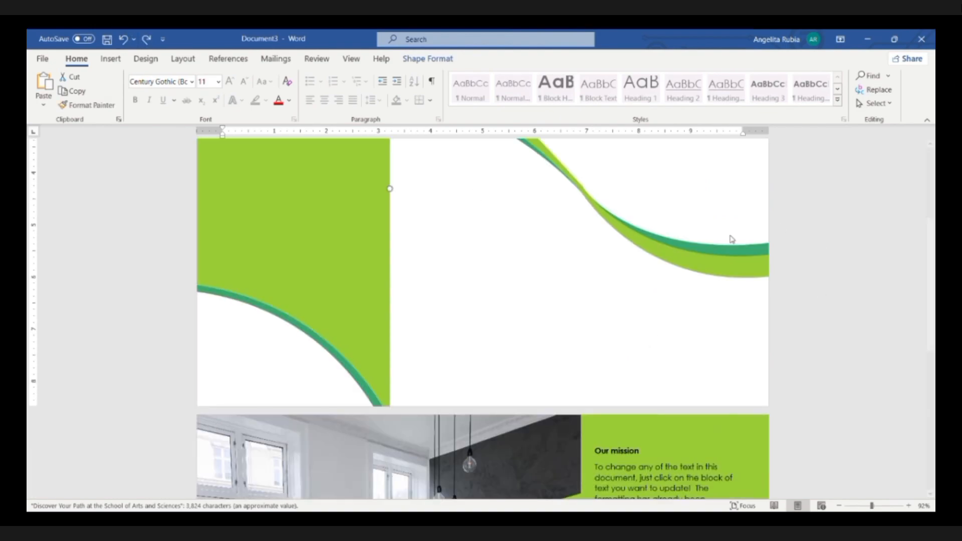
Delete the "Our mission" and "About us" headings and their paragraphs from the second page's green panel.
scroll(731, 239, "down", 5)
left_click_drag(734, 272, 595, 214)
key("Delete")
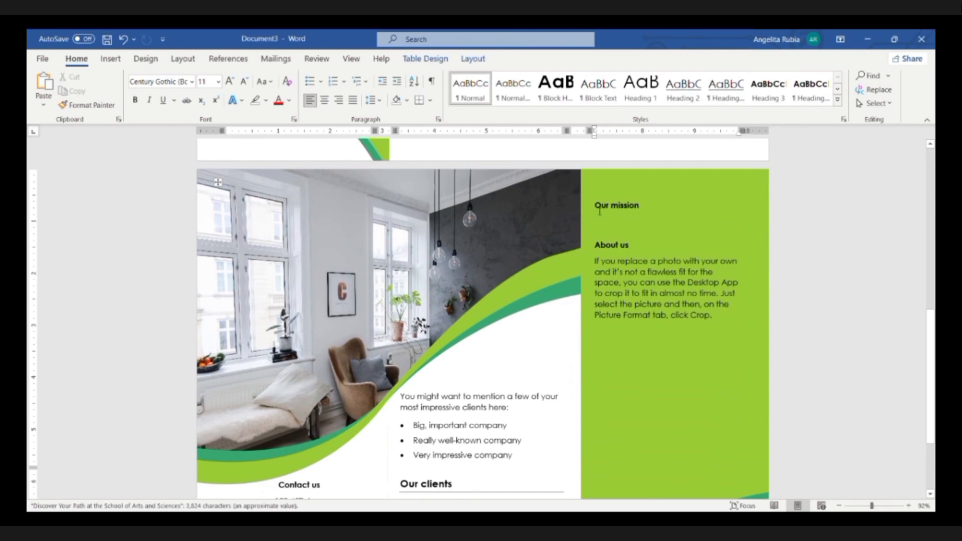
triple_click(599, 206)
key("Delete")
triple_click(603, 214)
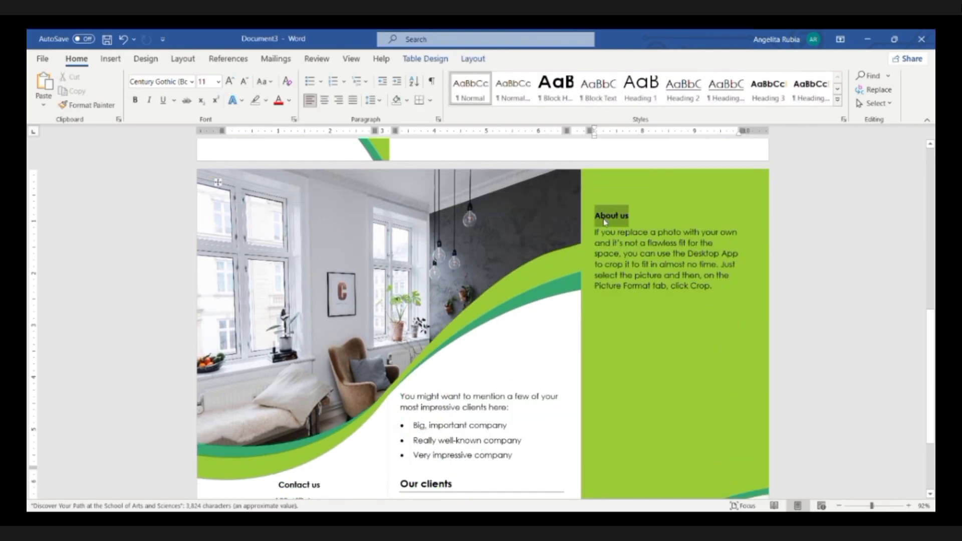
key("Delete")
left_click_drag(610, 235, 610, 235)
key("Delete")
Delete the client introduction, the bulleted company list and the "Our clients" section from the second page's middle column.
triple_click(451, 401)
key("Delete")
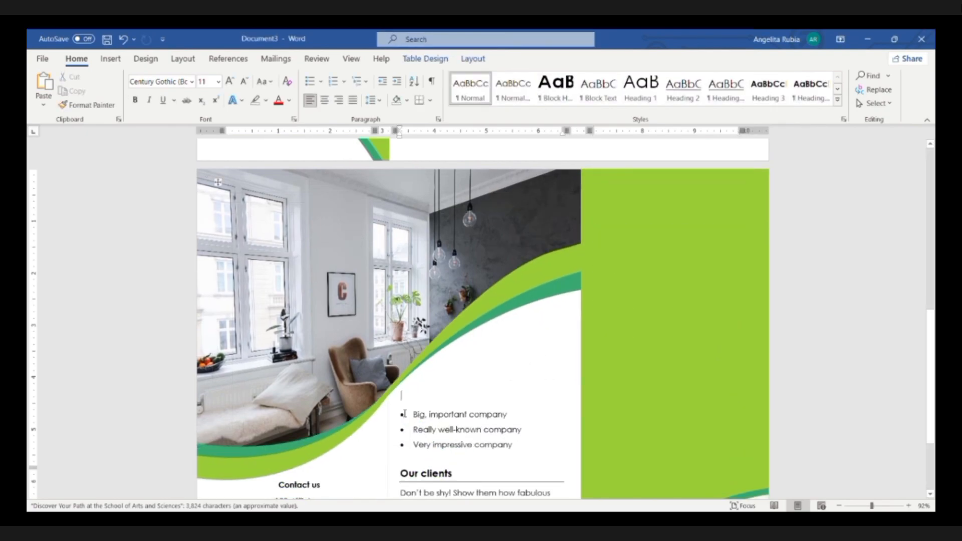
left_click_drag(413, 425, 512, 454)
key("Delete")
scroll(848, 291, "down", 3)
triple_click(475, 345)
key("Delete")
triple_click(426, 318)
key("Delete")
Delete the "Contact us" block and the remaining placeholder content from the second page.
left_click_drag(279, 378, 319, 381)
key("Delete")
key("ctrl+a")
key("Delete")
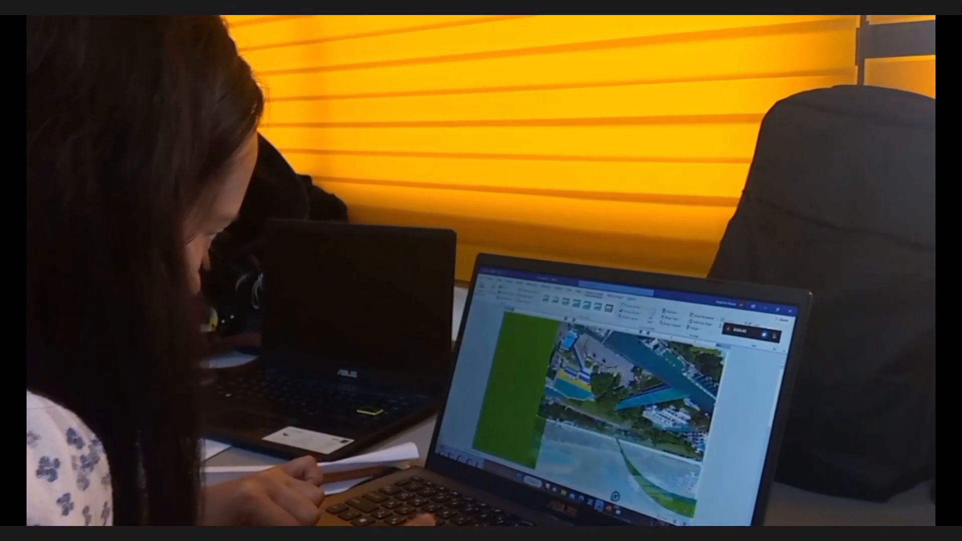
Flip the aerial campus photo horizontally and fit it across the second page's two white columns, about 8.14" high by 7.63" wide.
scroll(636, 401, "down", 3)
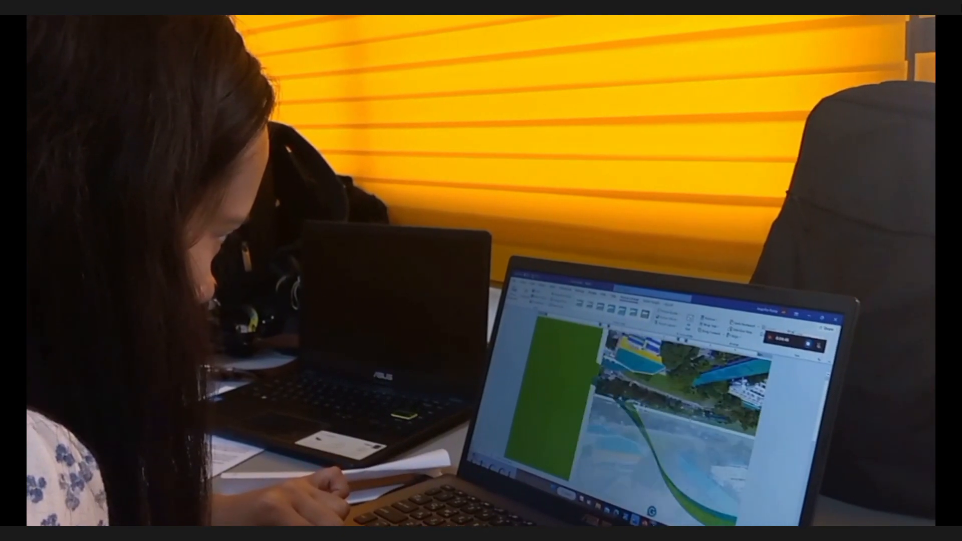
scroll(691, 381, "up", 2)
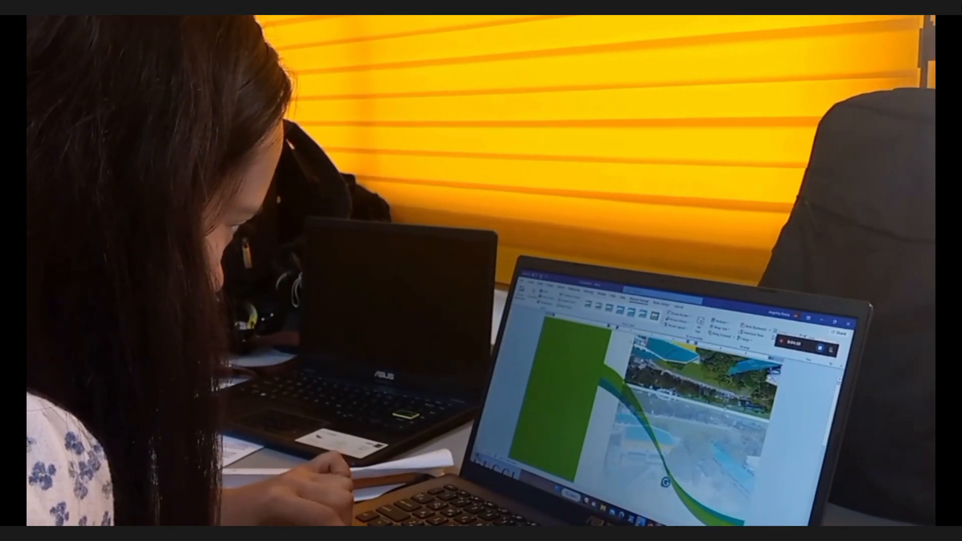
scroll(691, 381, "up", 2)
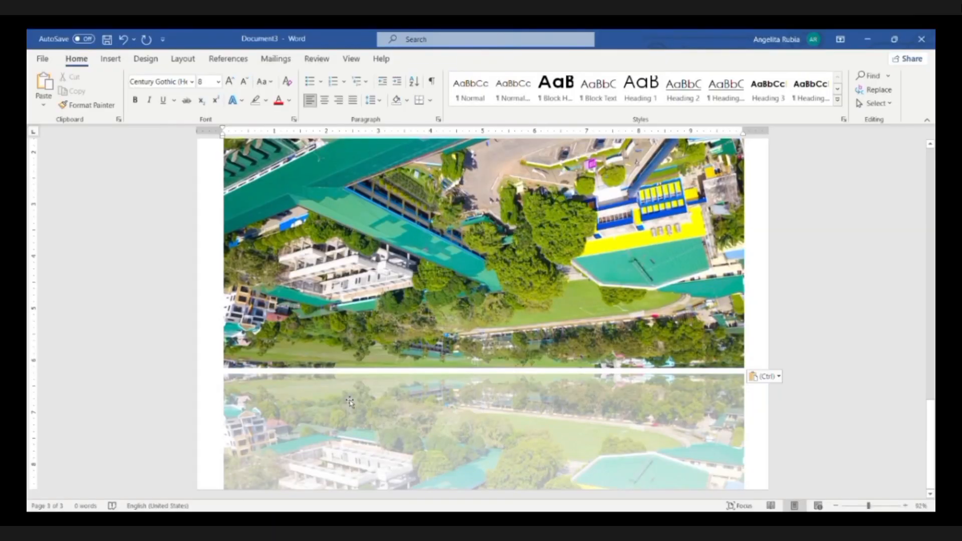
left_click(483, 388)
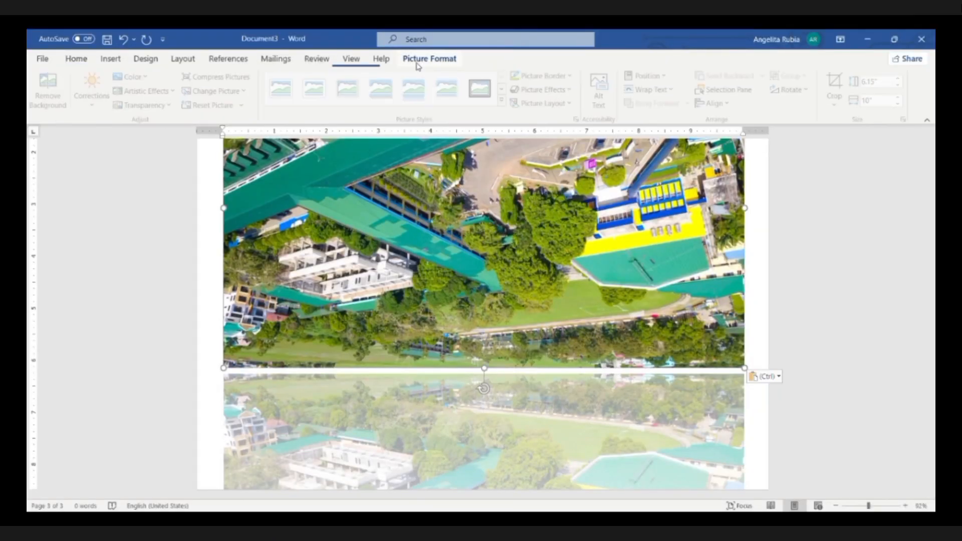
left_click(800, 159)
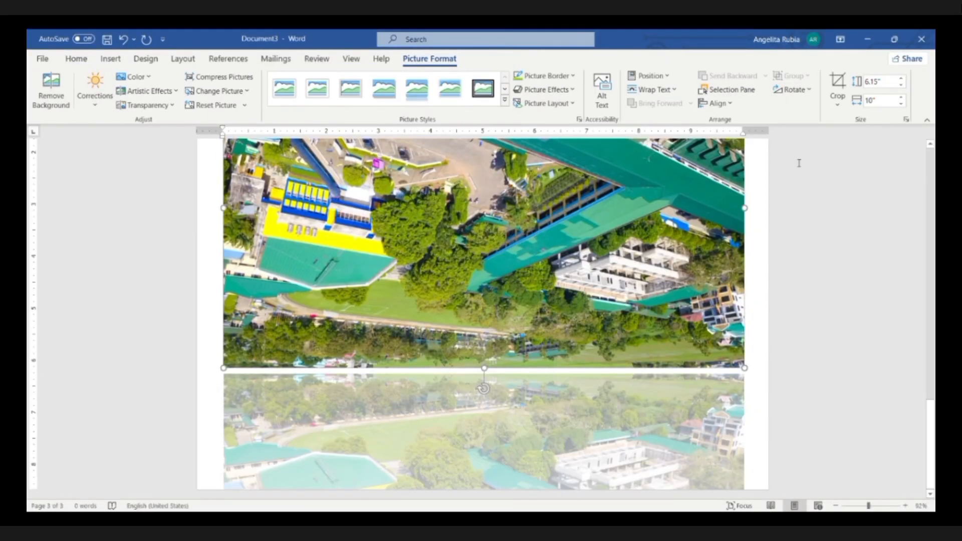
left_click_drag(701, 301, 635, 343)
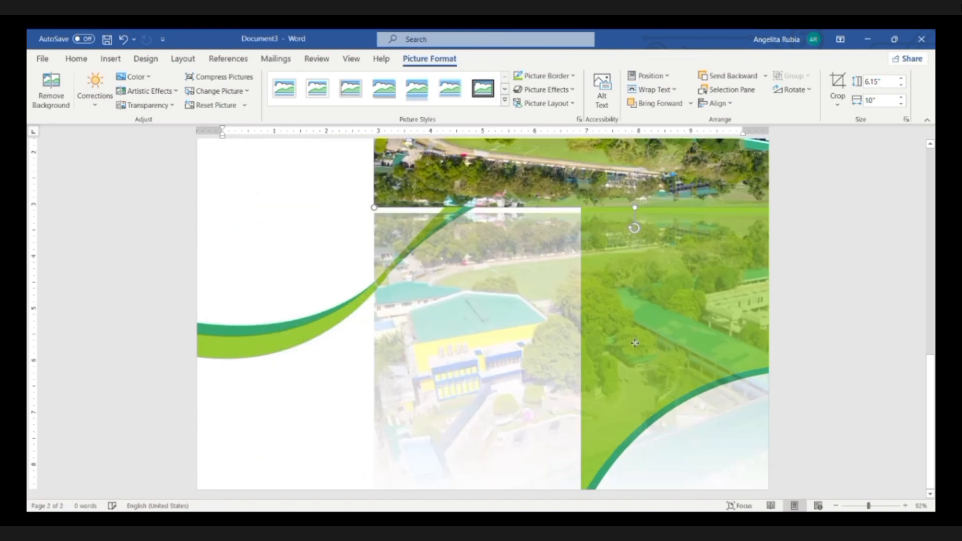
left_click_drag(634, 235, 492, 320)
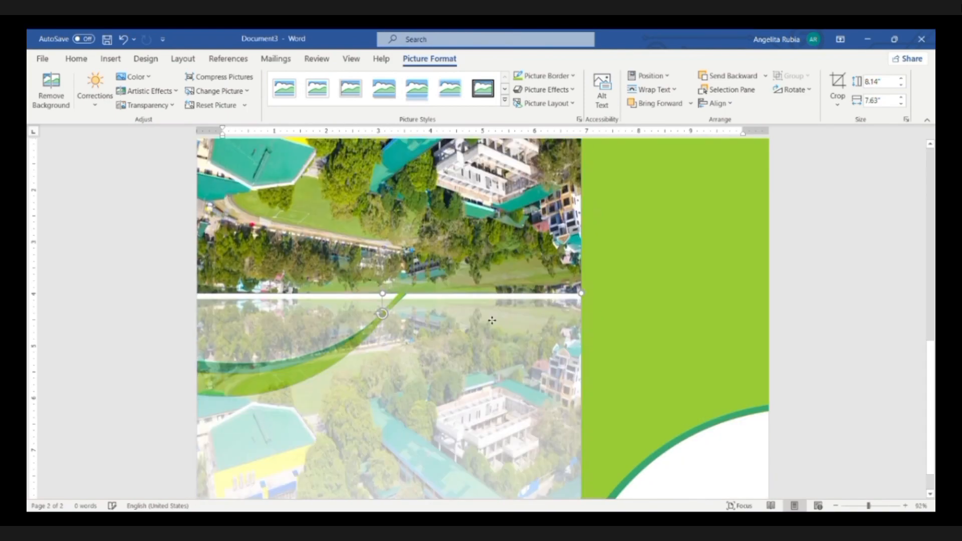
Place the university sign photo as a floating picture on the first page and enlarge it to about 3.04" by 4.55".
key("ctrl+z")
key("ctrl+z")
key("ctrl+z")
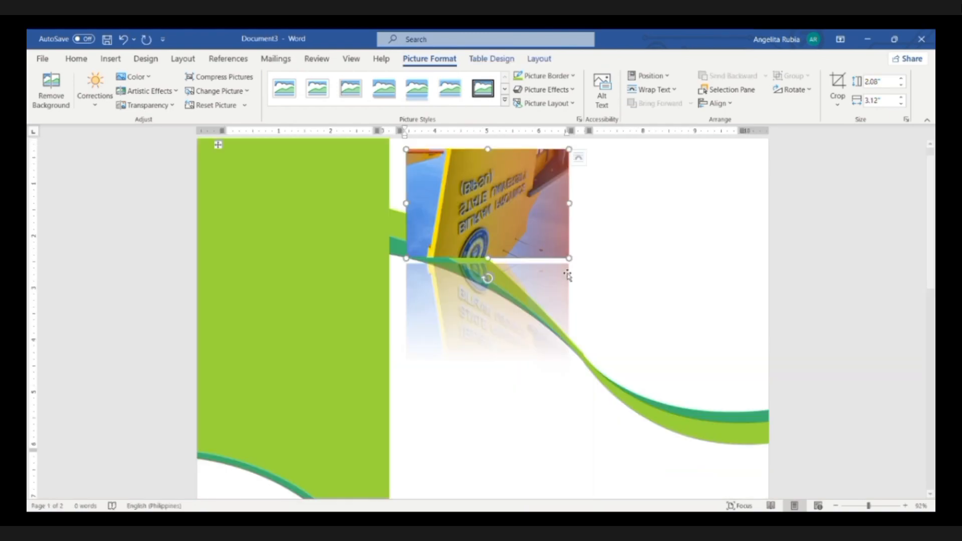
key("ctrl+z")
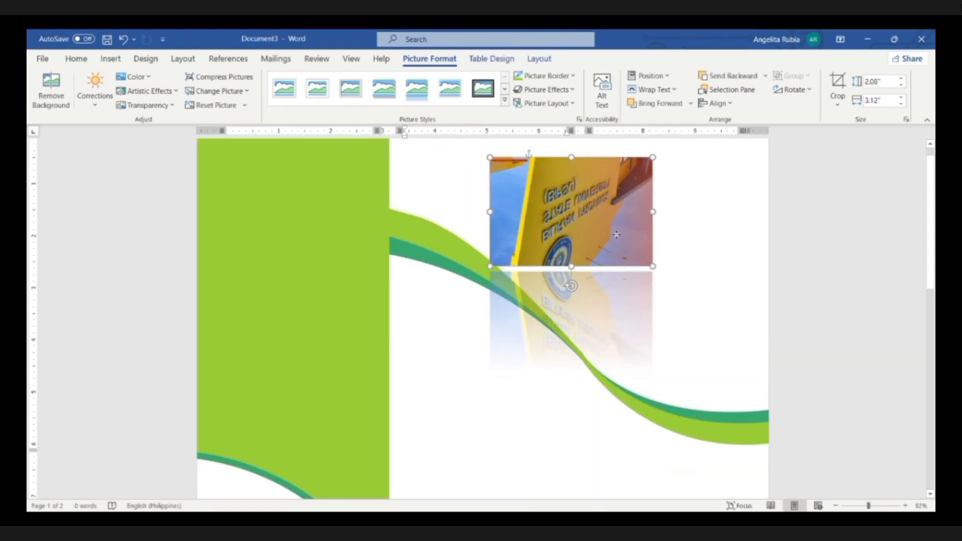
key("ctrl+z")
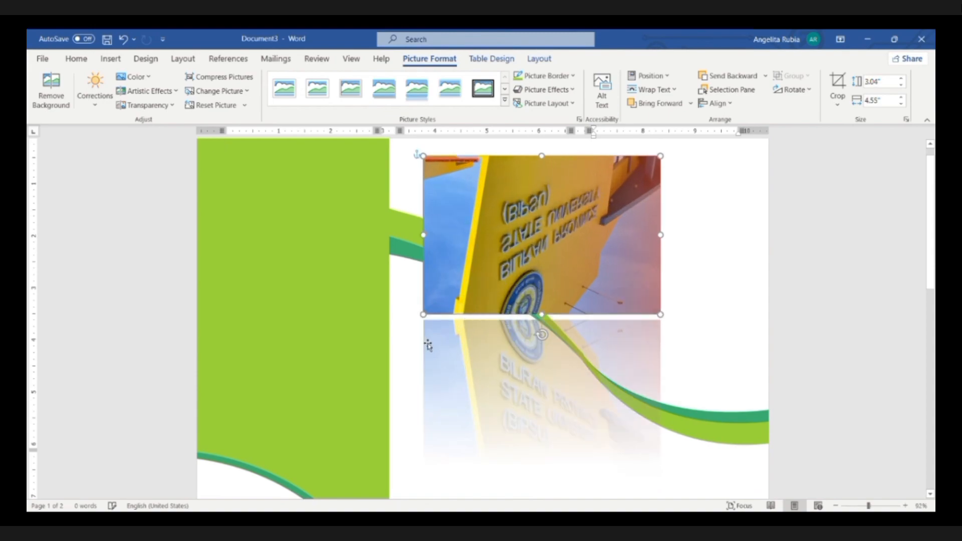
Enlarge the sign photo to about 8.57" by 8.66" and position its faded reflection over the two columns beside the green panel.
left_click_drag(424, 317, 281, 409)
left_click_drag(400, 380, 516, 178)
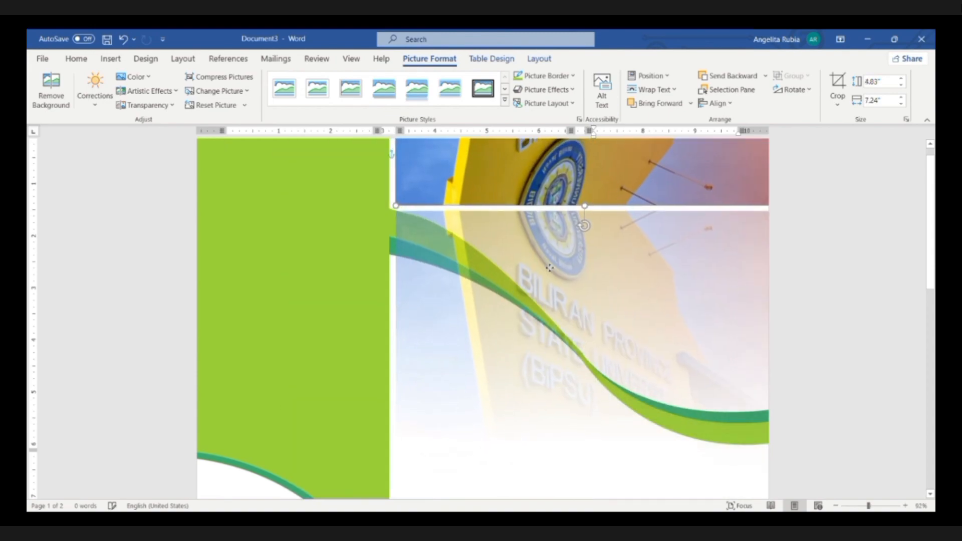
left_click_drag(559, 318, 603, 354)
left_click_drag(440, 243, 371, 440)
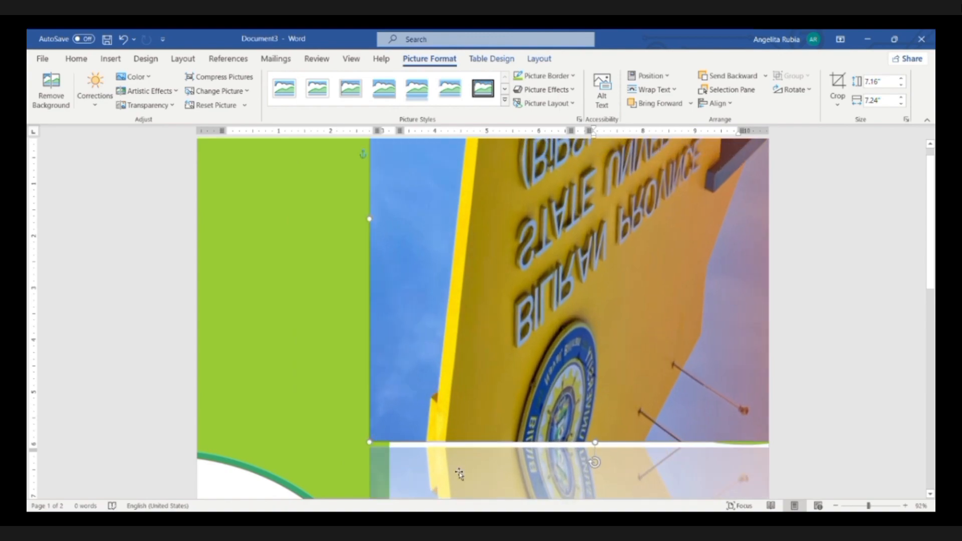
left_click_drag(508, 294, 492, 162)
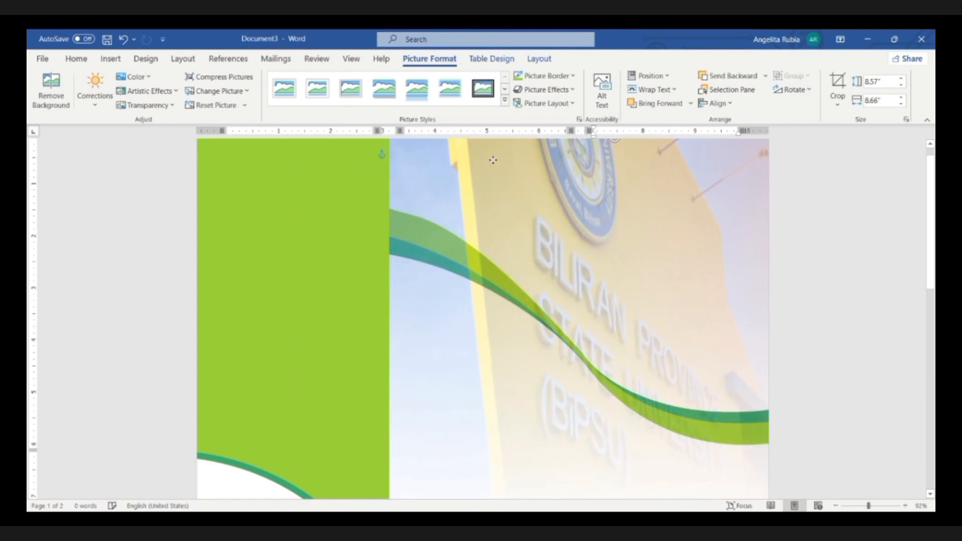
scroll(717, 287, "up", 1)
mouse_move(717, 286)
left_mouse_down()
mouse_move(724, 292)
mouse_move(715, 292)
left_mouse_up()
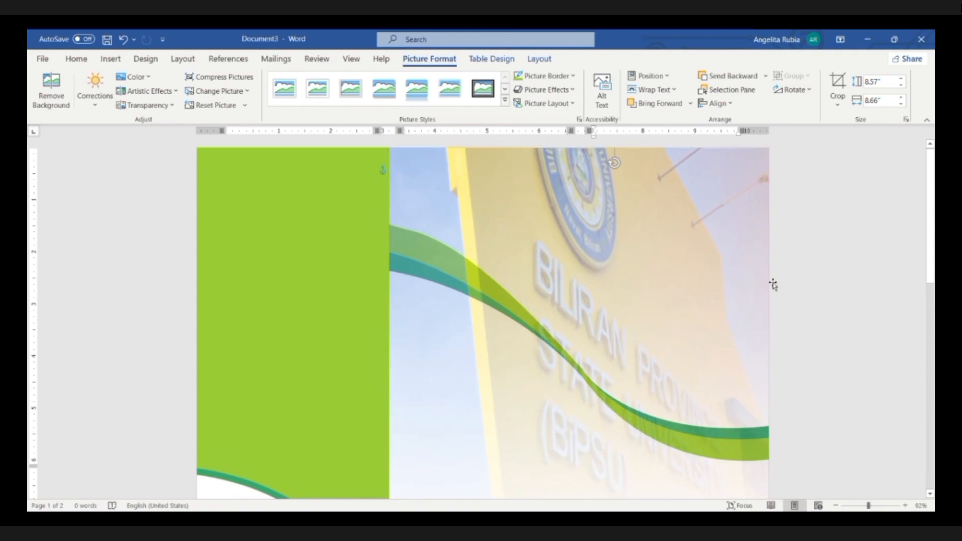
Enter "Discover Your Path at the School of Arts and Sciences" in the green panel's text box and shorten the box to fit.
left_click_drag(933, 238, 934, 296)
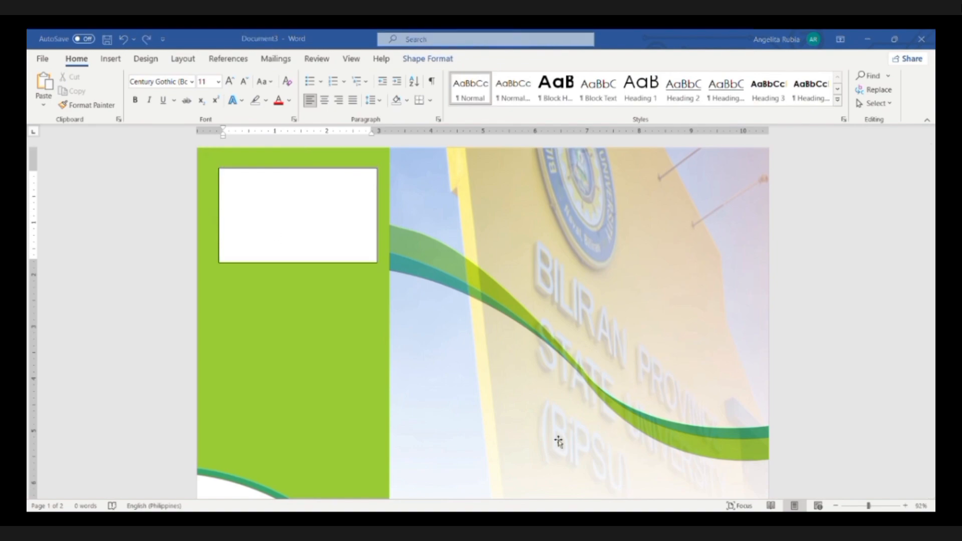
left_click(354, 247)
type("Discover Your Path at the School of Arts and Sciences")
left_click_drag(300, 267, 307, 207)
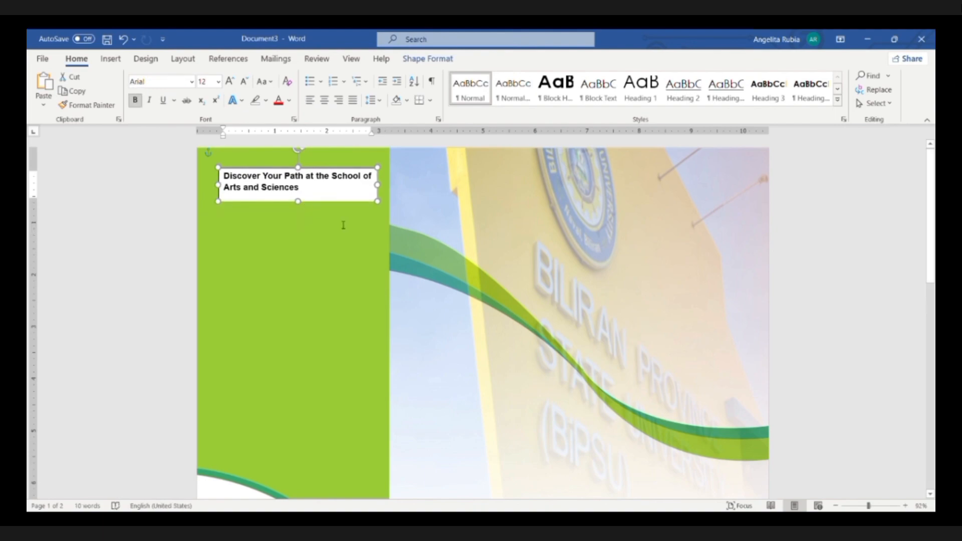
Paste the cut-out student portrait and place it in the lower-left corner of the first page's green panel.
key("ctrl+v")
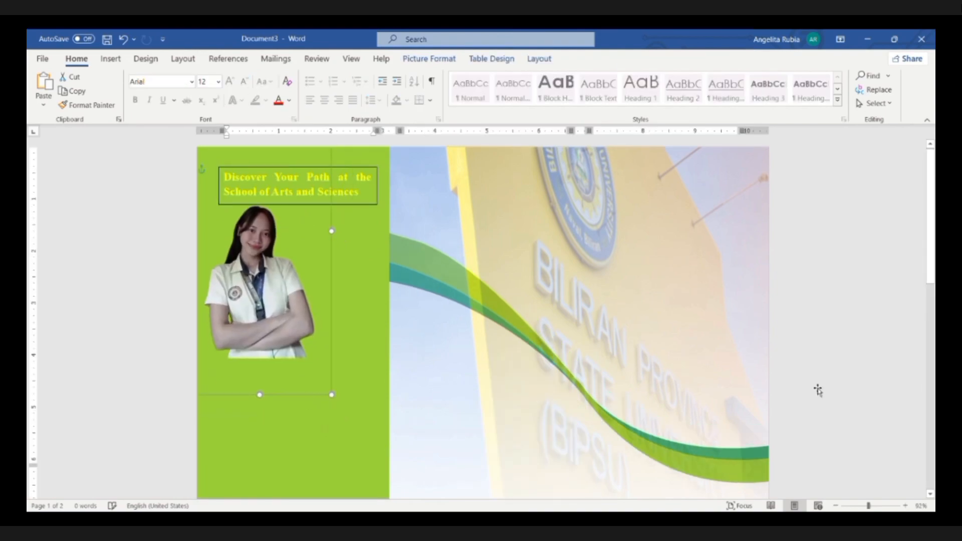
scroll(438, 287, "down", 5)
scroll(438, 286, "up", 3)
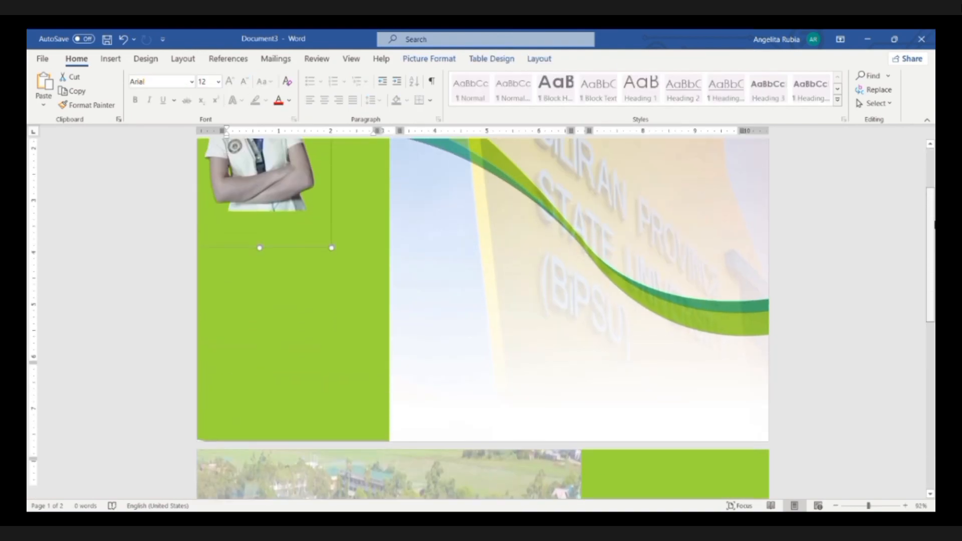
left_click_drag(335, 245, 346, 456)
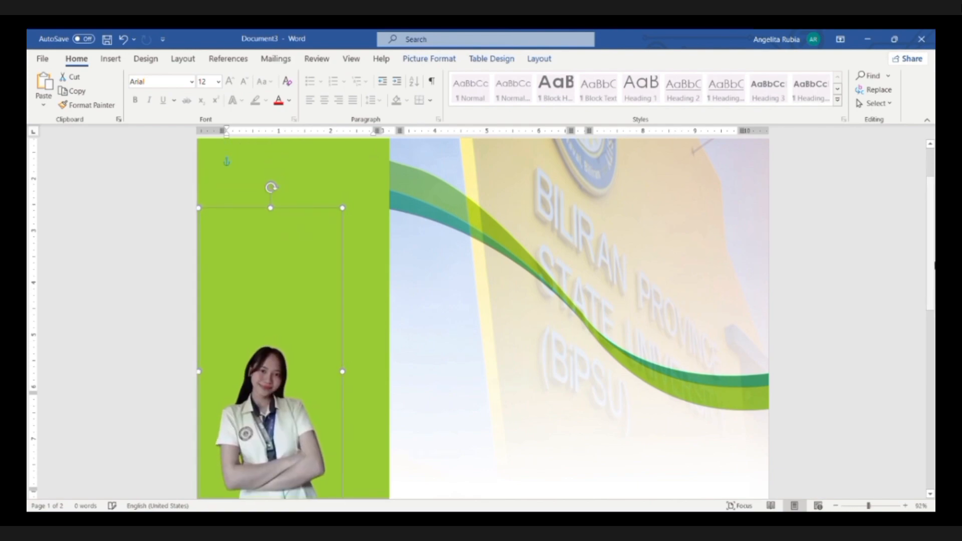
scroll(586, 350, "down", 3)
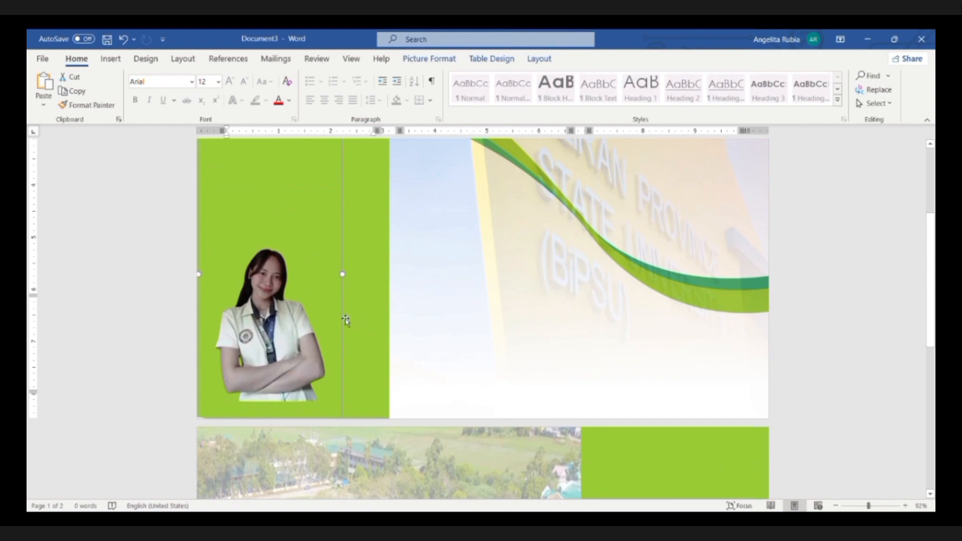
left_click_drag(345, 315, 334, 335)
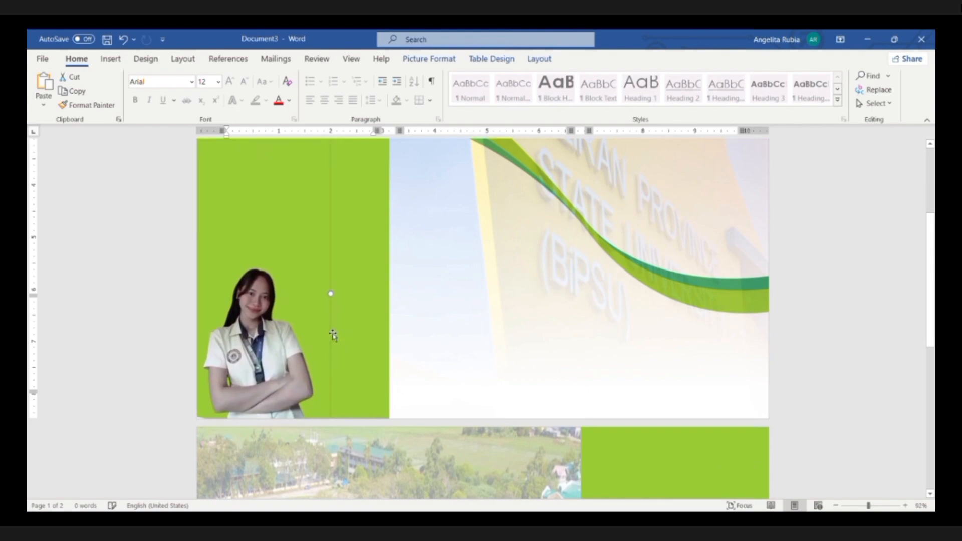
left_click_drag(376, 380, 378, 385)
Draw a thought-bubble callout above the student portrait and enlarge it to span the green panel's width.
left_click_drag(927, 299, 918, 169)
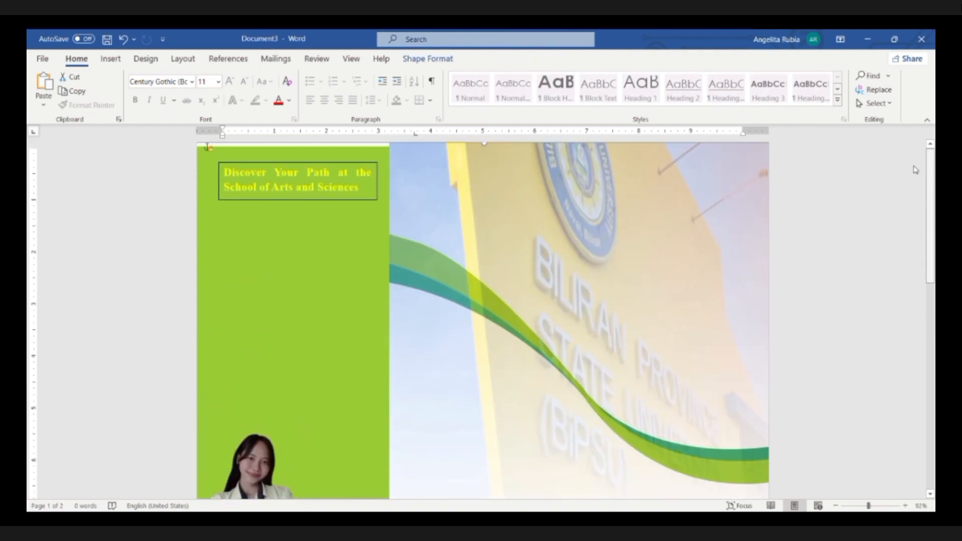
left_click(352, 168)
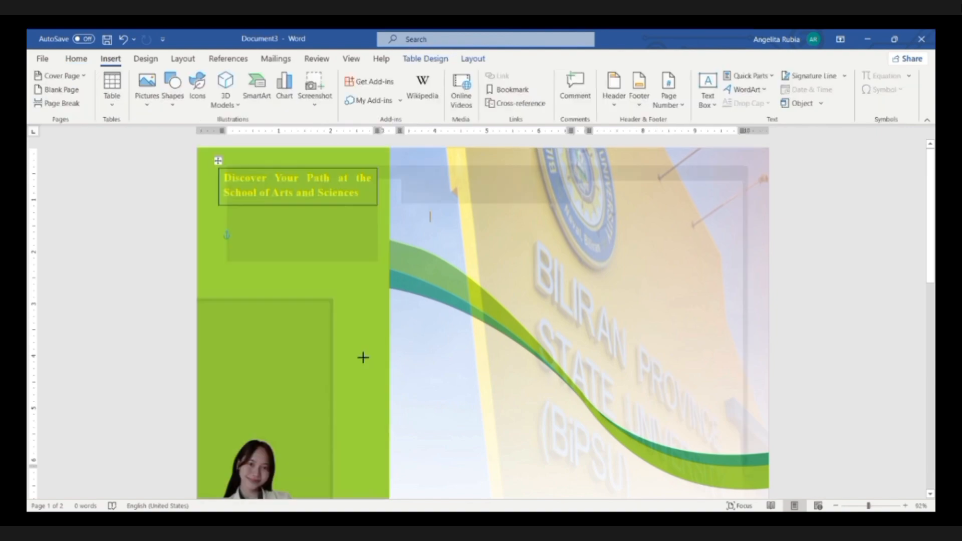
left_click_drag(356, 350, 408, 385)
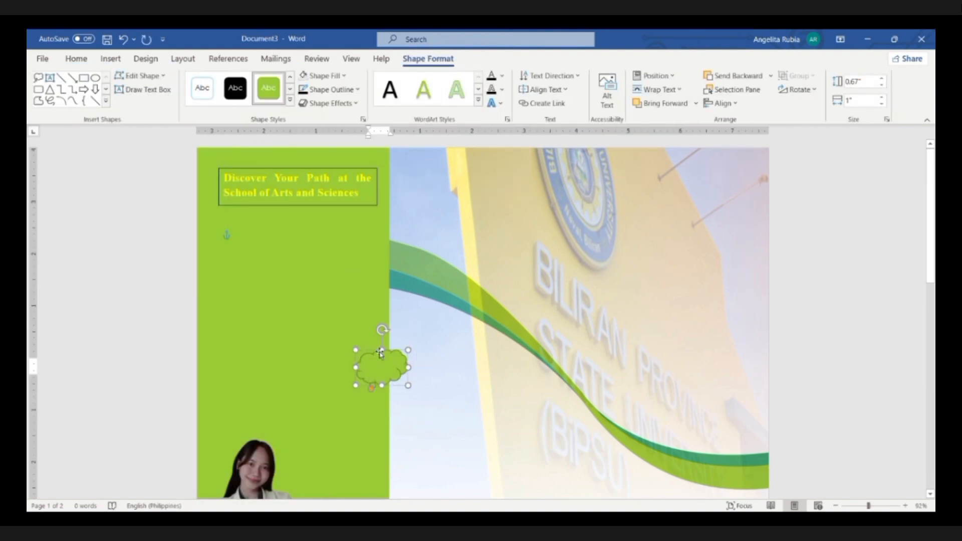
left_click_drag(357, 352, 329, 296)
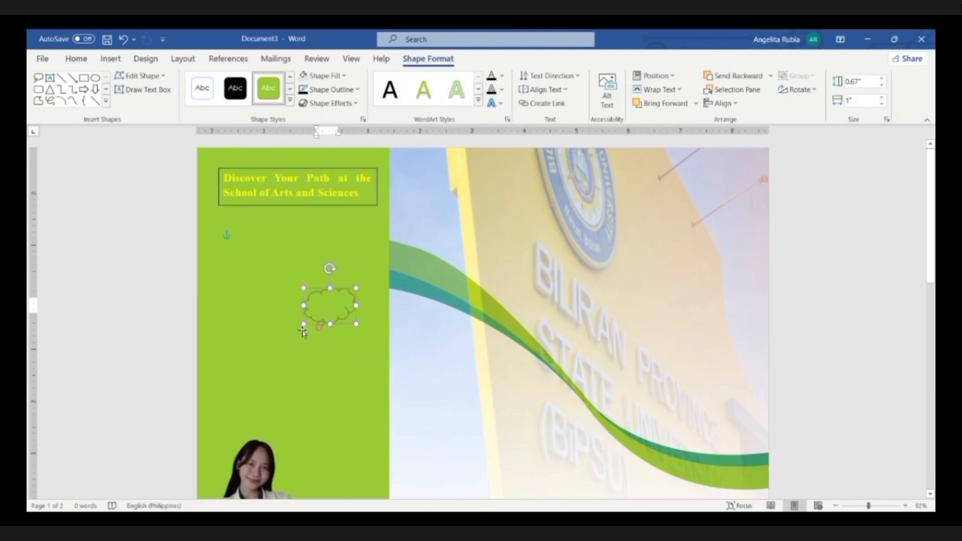
left_click_drag(304, 346, 240, 418)
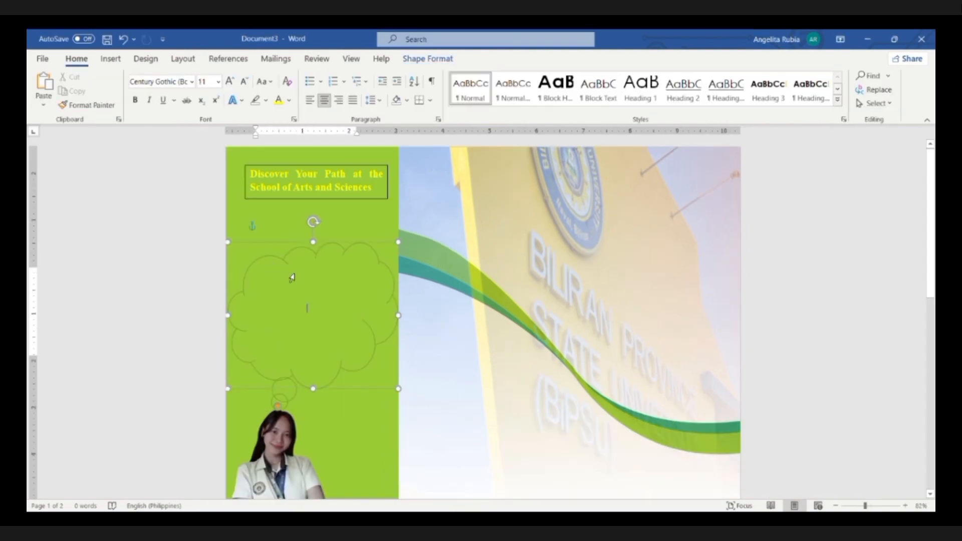
Paste the "Welcome to the School of Arts and Sciences" paragraph into the thought bubble, compare paragraph alignments, and centre it.
key("ctrl+v")
left_click_drag(268, 274, 362, 353)
key("ctrl+l")
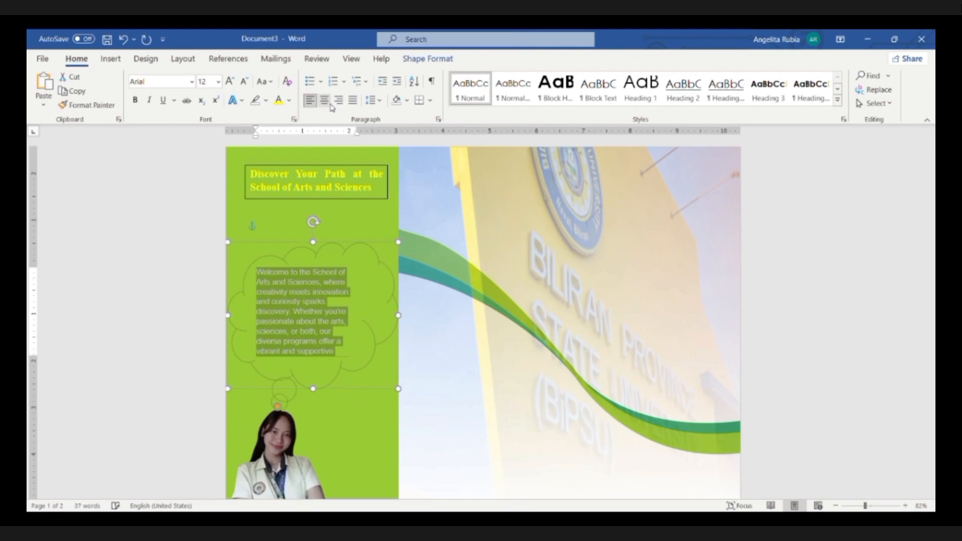
left_click(330, 106)
left_click(335, 106)
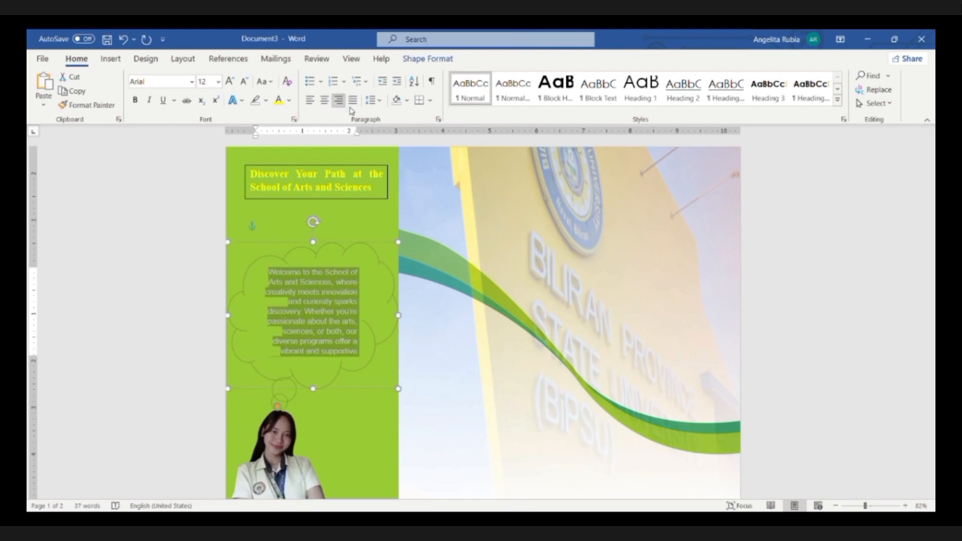
left_click(355, 107)
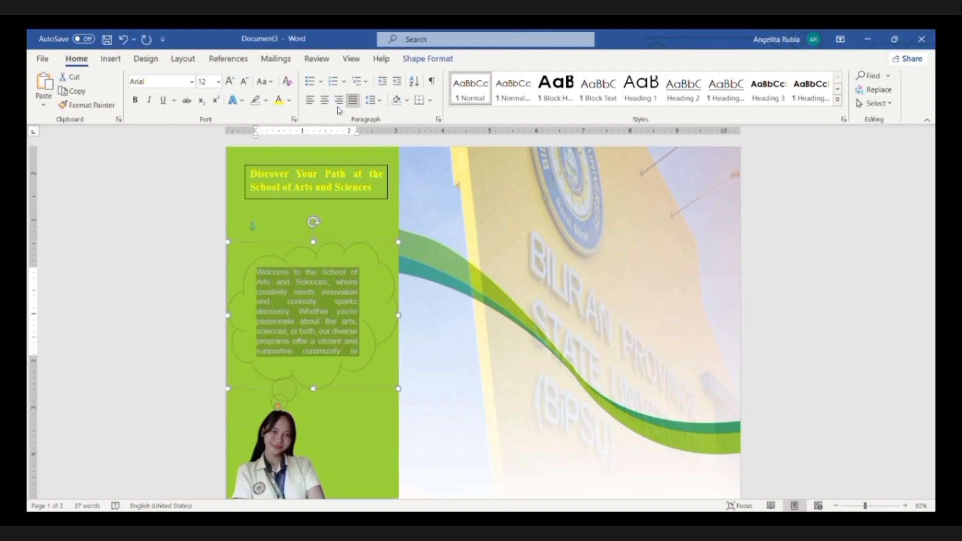
left_click(331, 105)
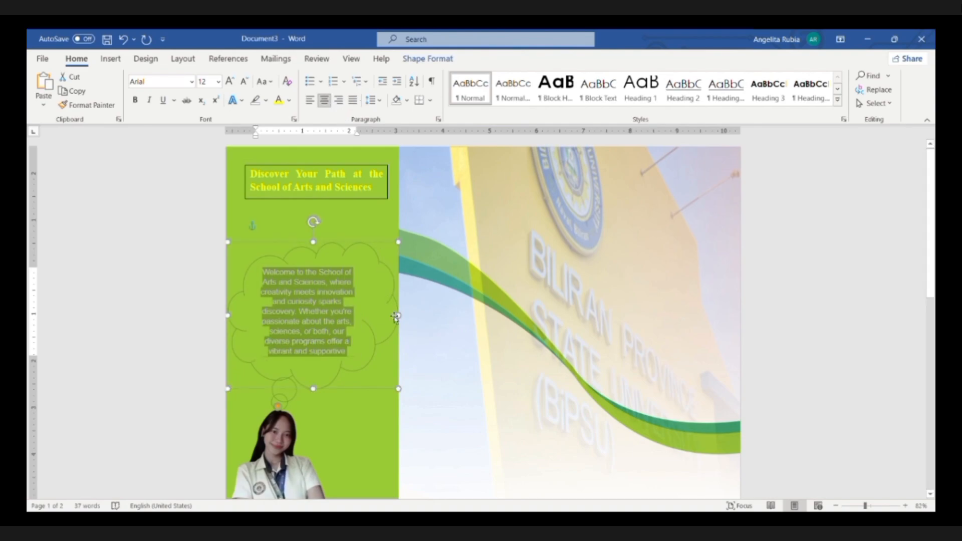
Fit the thought bubble above the student portrait and give it a pale green fill with black text.
left_click(405, 319)
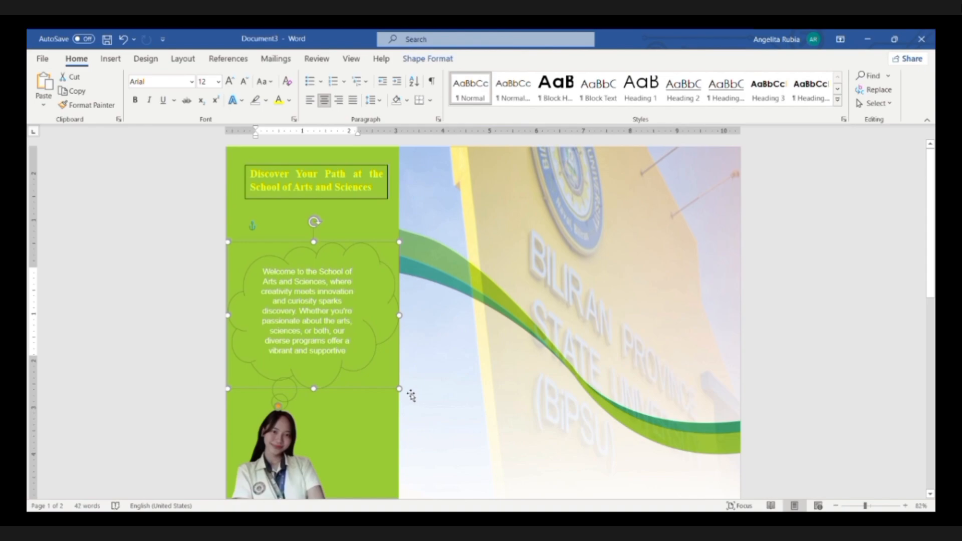
mouse_move(400, 390)
left_mouse_down()
mouse_move(408, 384)
mouse_move(421, 402)
mouse_move(409, 408)
mouse_move(404, 385)
left_mouse_up()
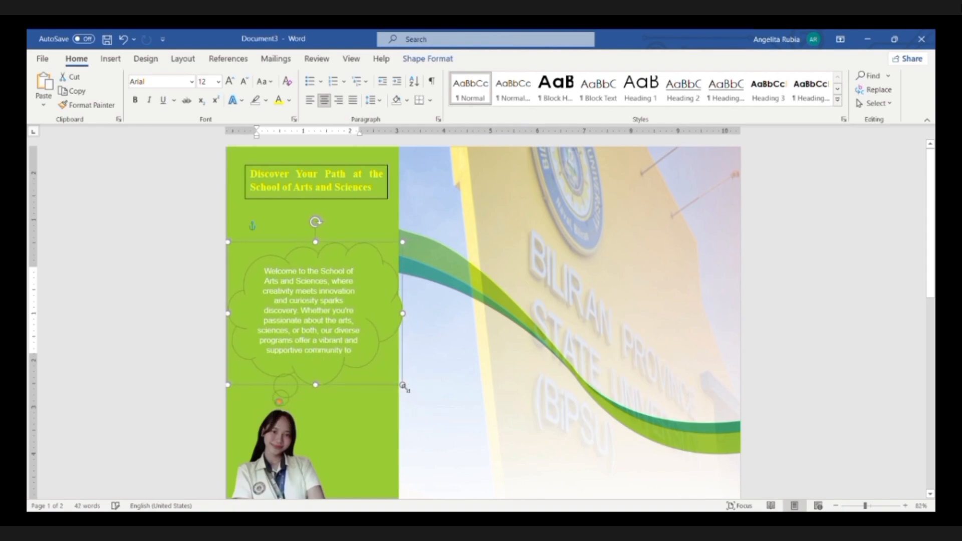
key("ctrl+z")
key("ctrl+z")
key("ctrl+z")
key("ctrl+z")
key("ctrl+z")
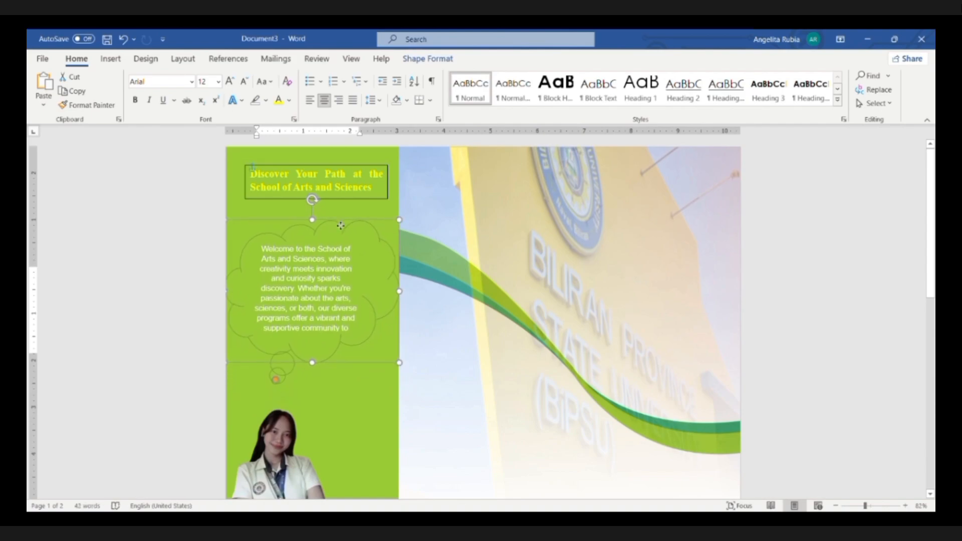
key("ctrl+z")
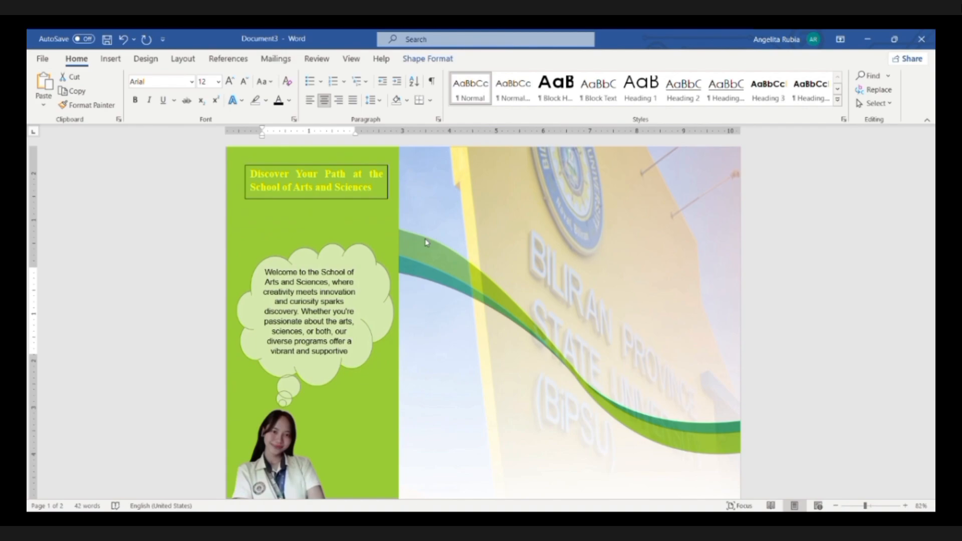
Move the title text box slightly lower in the green panel and remove its dark outline.
left_click(532, 321)
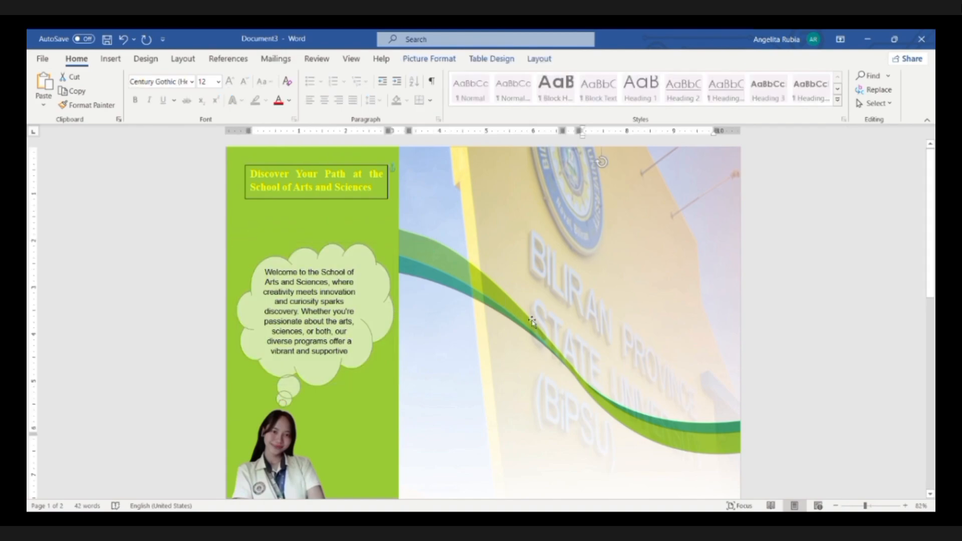
left_click_drag(317, 203, 312, 218)
Add a 6.87" by 3.91" text box over the middle column with the Program Highlights text for Financial and Marketing Management, centring its heading.
key("alt+n")
key("x")
key("d")
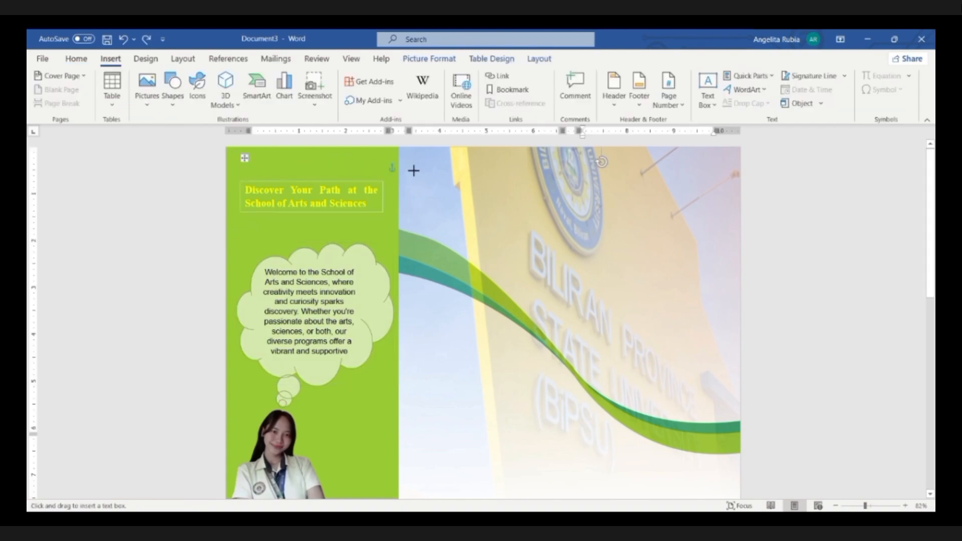
left_click_drag(401, 153, 585, 474)
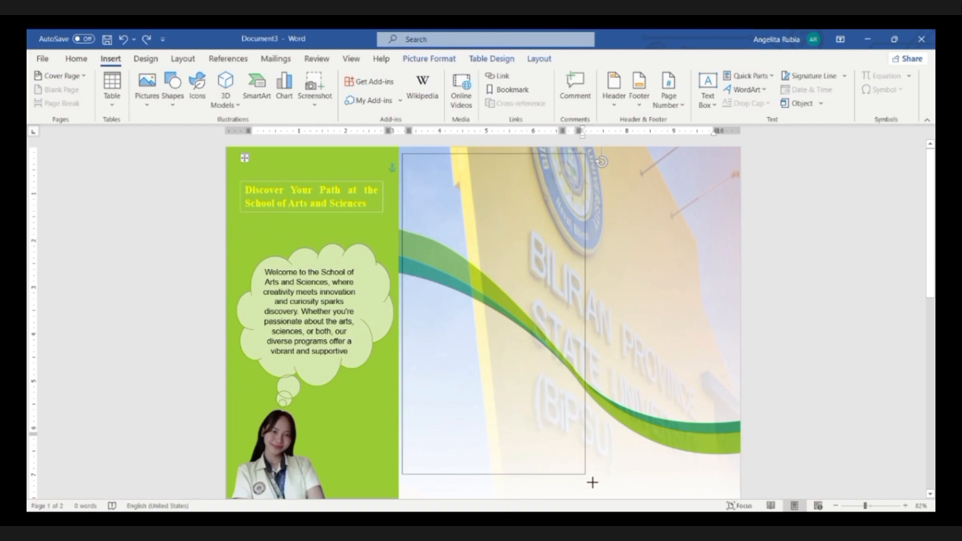
type("Program Highlights Bachelor of Science in Business Administration - Financial Management -This program is a four-year degree that equips students with a strong foundation in financial theories, principles, and concepts. It provides technical and analytical skills necessary for financial decision-making in dynamic domestic and global business environments. Graduates can pursue careers as financial analysts, investment researchers, FOREX specialists, fund managers, and more.  Bachelor of Science in Business Administration - Marketing Management -This four-year program prepares well-rounded, globally competitive graduates with knowledge in marketing research, distribution management, product management, brand management, personal selling, pricing management, and internet management. Career paths include roles as marketing or brand managers, researchers, and more.")
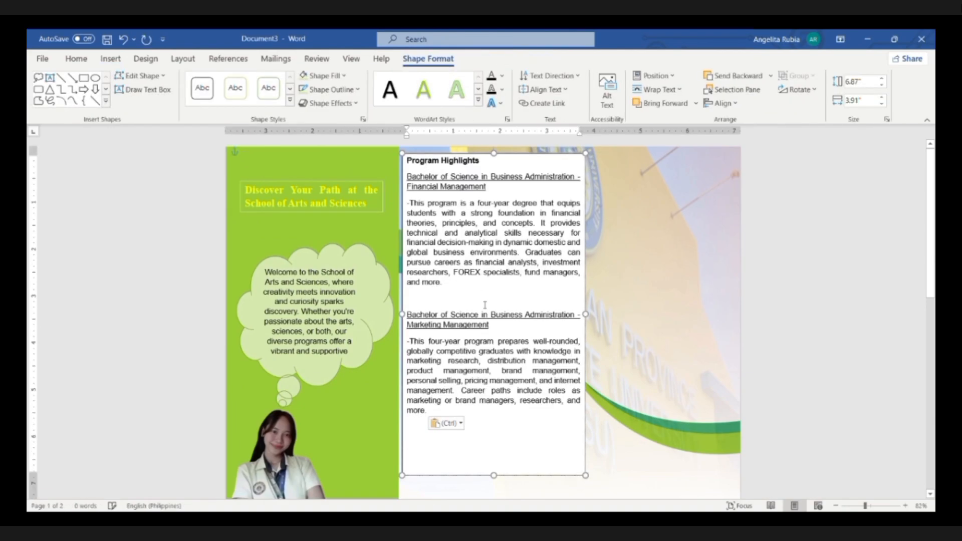
left_click_drag(525, 159, 534, 164)
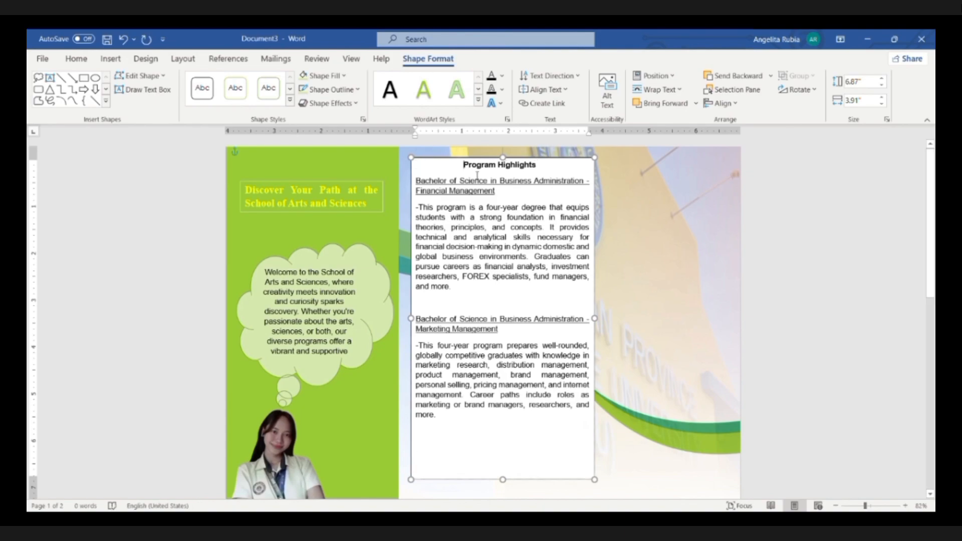
Change the font colour of the "Program Highlights" heading to yellow.
left_click_drag(463, 174, 545, 168)
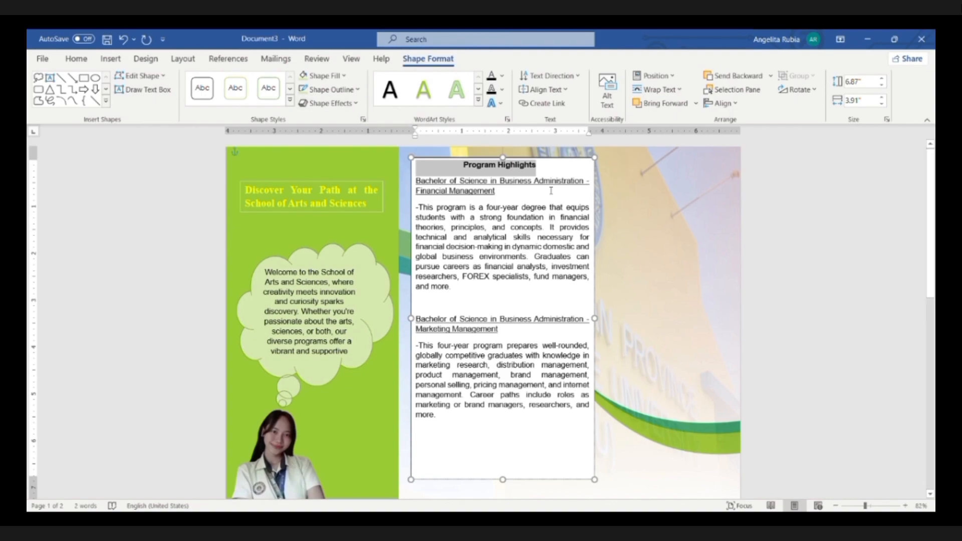
left_click(83, 58)
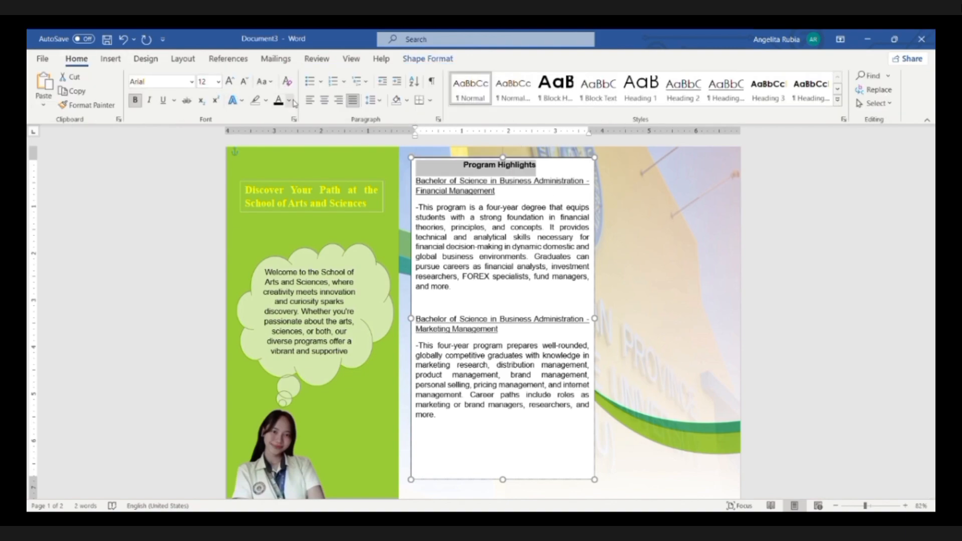
left_click(277, 99)
left_click(318, 232)
left_click(517, 246)
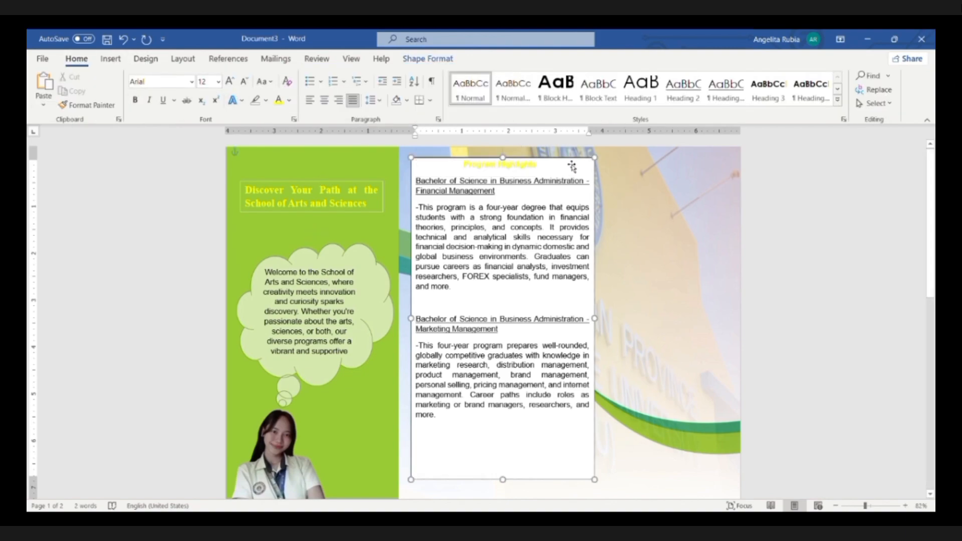
Remove the white fill from the program text box and increase the font size of the "Program Highlights" heading.
left_click(478, 173)
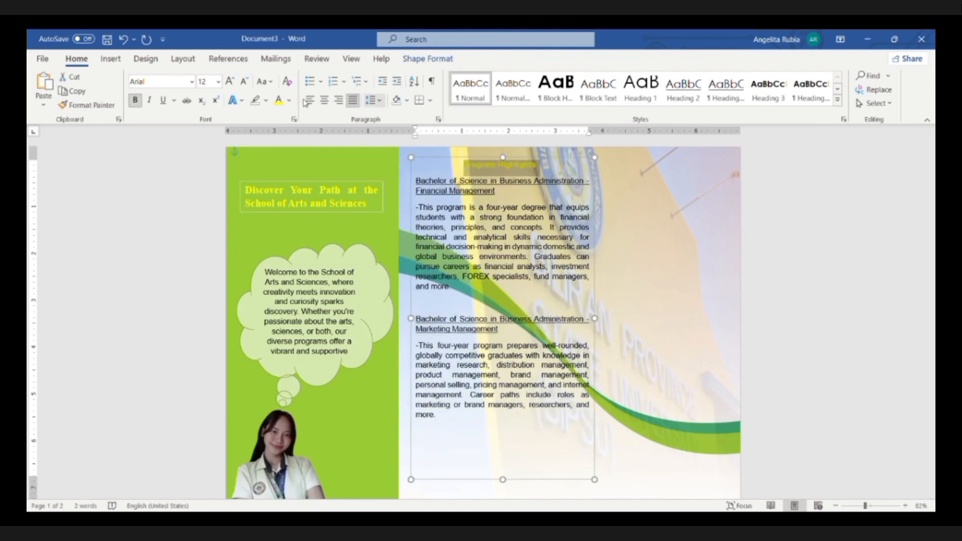
left_click(193, 82)
left_click(212, 83)
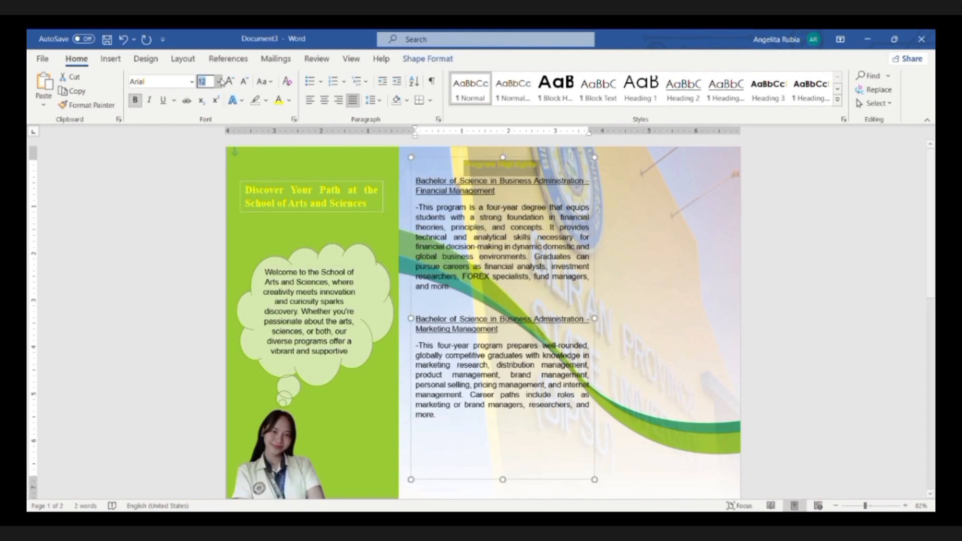
left_click(221, 173)
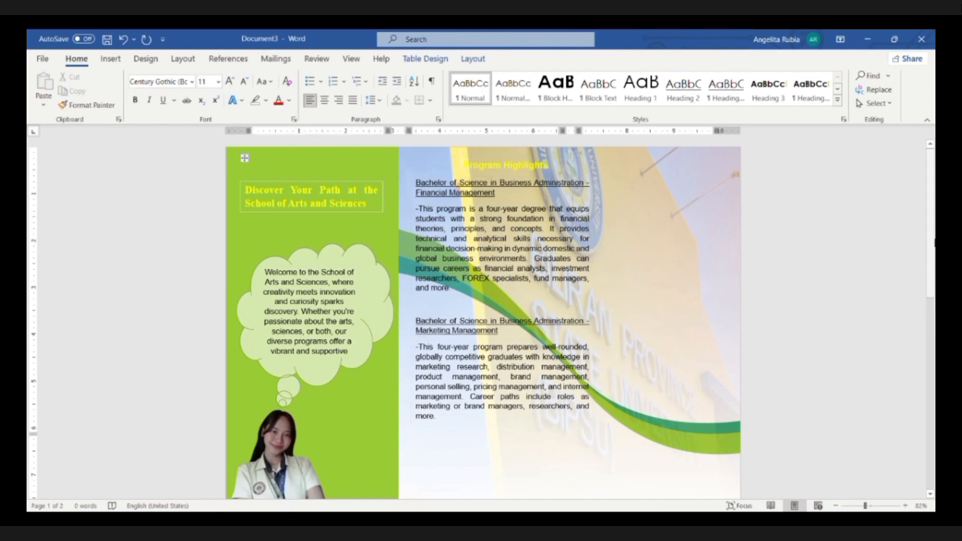
Delete the closing career sentences from the Financial Management and Marketing Management descriptions.
scroll(814, 264, "down", 3)
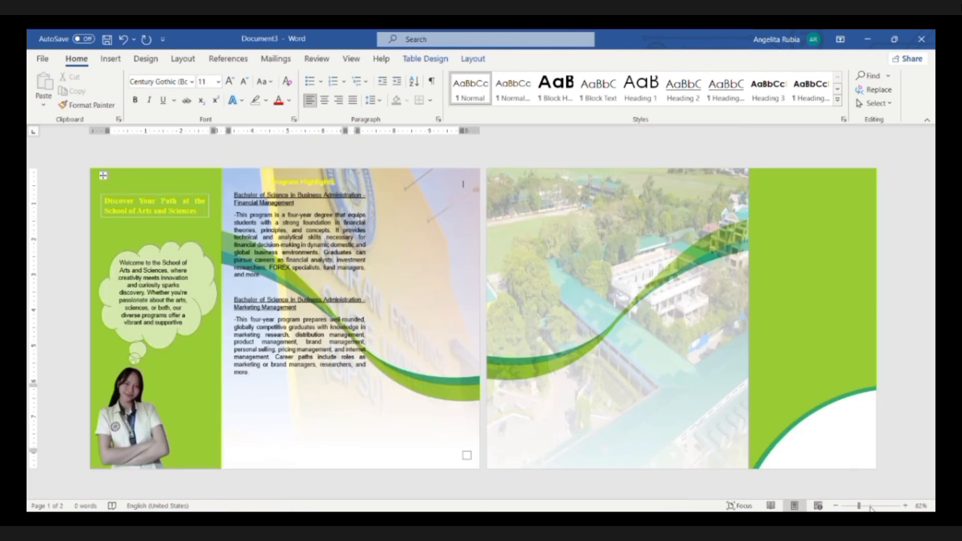
left_click(870, 506)
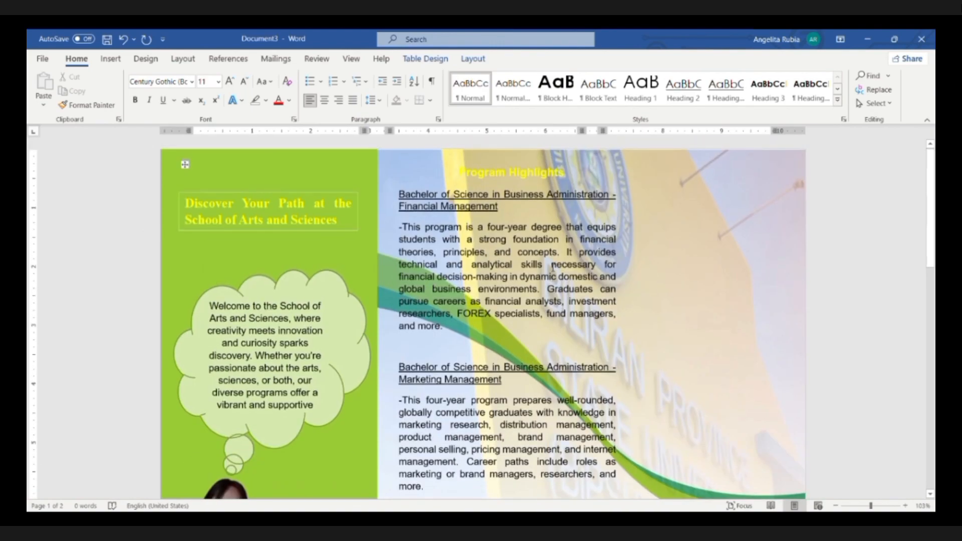
left_click_drag(550, 290, 556, 326)
key("BackSpace")
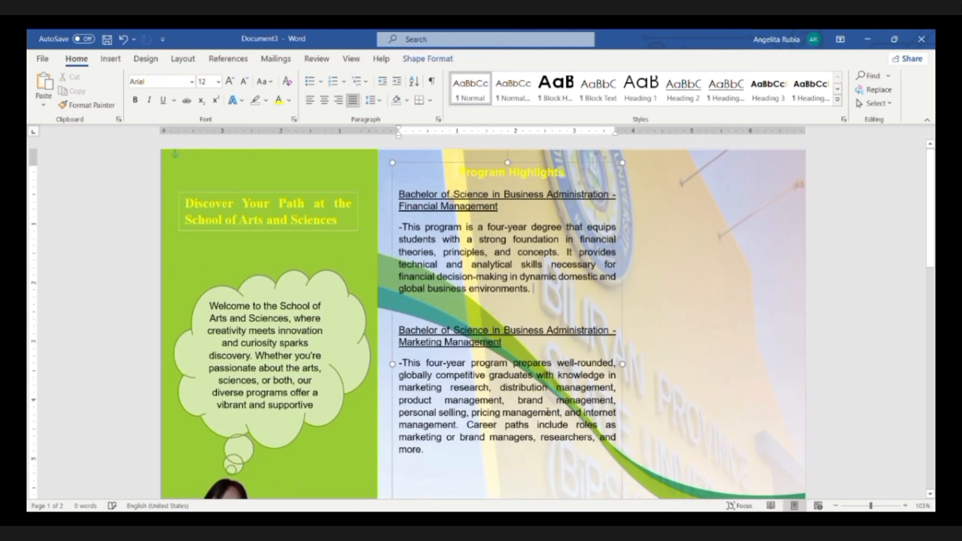
left_click_drag(471, 429, 482, 461)
key("BackSpace")
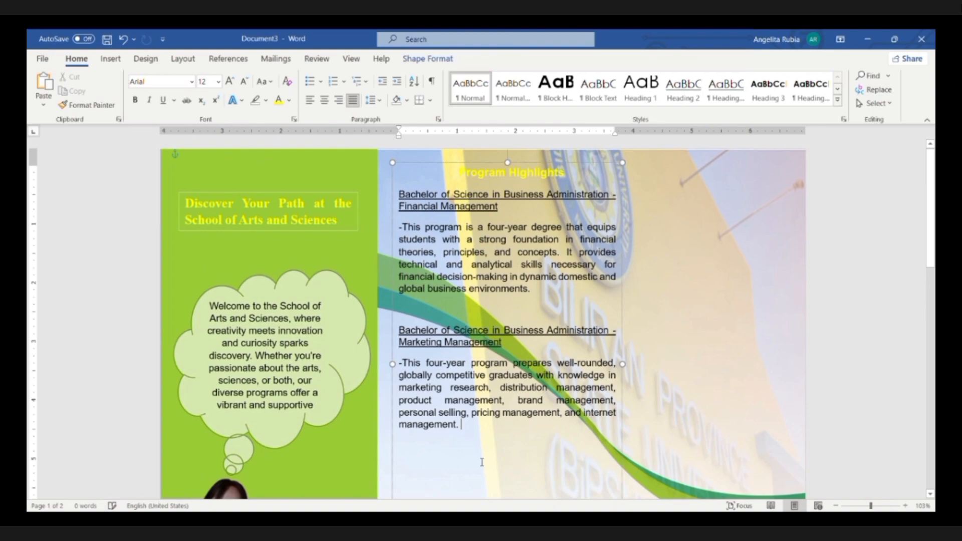
Move the program text box to the middle column's upper-left edge and add the Bachelor of Arts in Economics heading and description.
left_click_drag(453, 169, 444, 156)
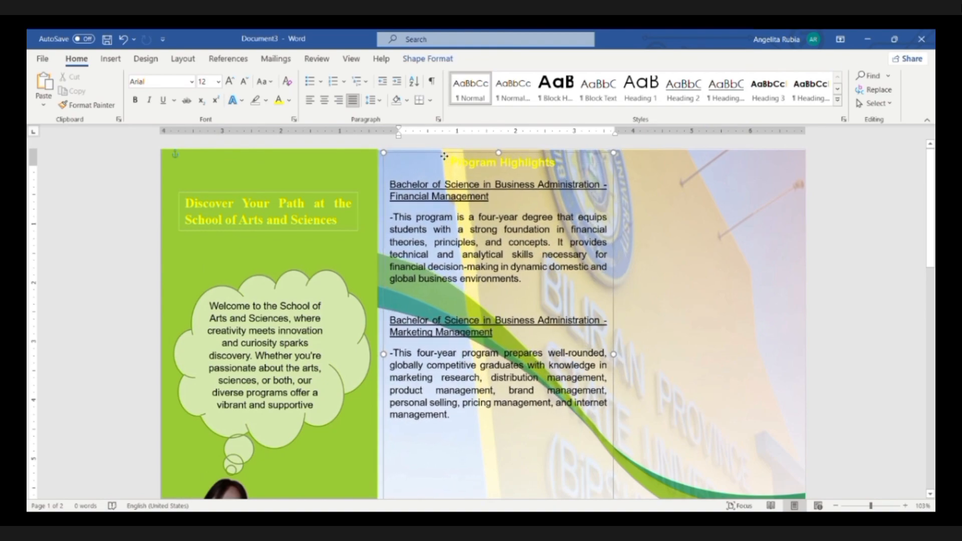
type("Bachelor of Arts in Economics -The BA Economics program is designed to prepare students for jobs requiring research and analytical skills in the public or corporate sector. It serves as a reliable platform for advanced graduate degrees in economics, law, management, finance, international relations, and other related fields. Job placements include management trainee, credit analyst, bank employee, financial analyst, and government/private economist")
scroll(460, 402, "down", 3)
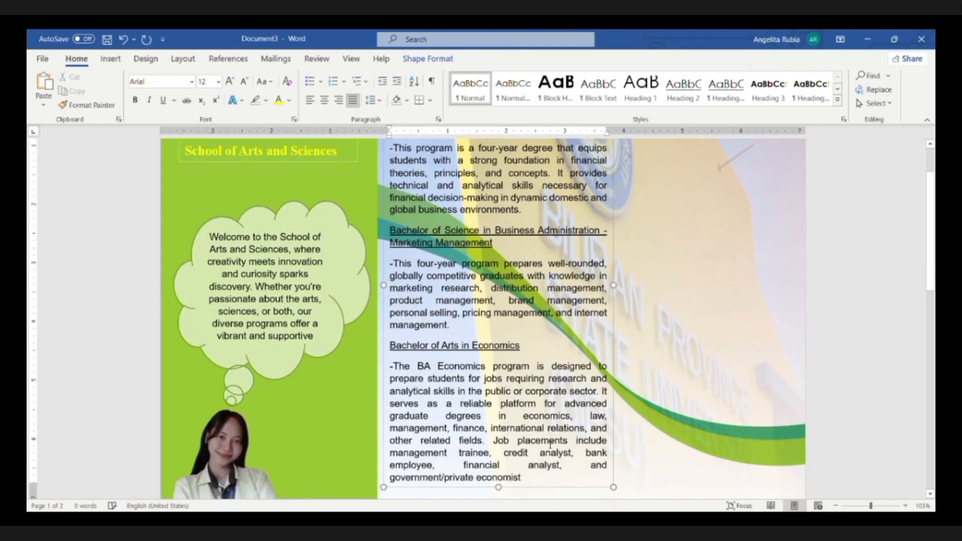
Delete the job placements sentence from the Economics description and add the Bachelor of Arts in Communication entry below it.
left_click_drag(493, 440, 521, 478)
key("BackSpace")
key("Delete")
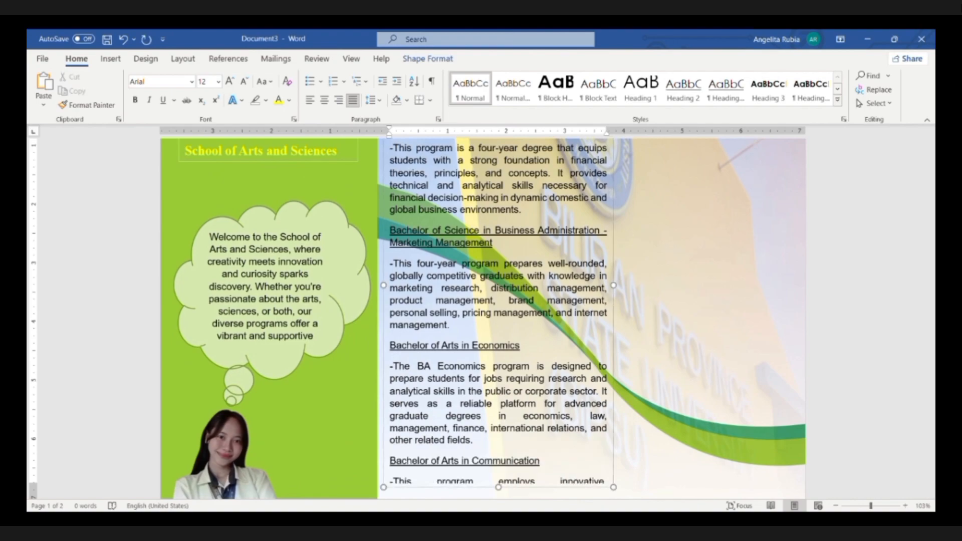
Colour the four degree headings teal and turn their descriptions into arrow-bulleted paragraphs.
scroll(584, 360, "down", 5)
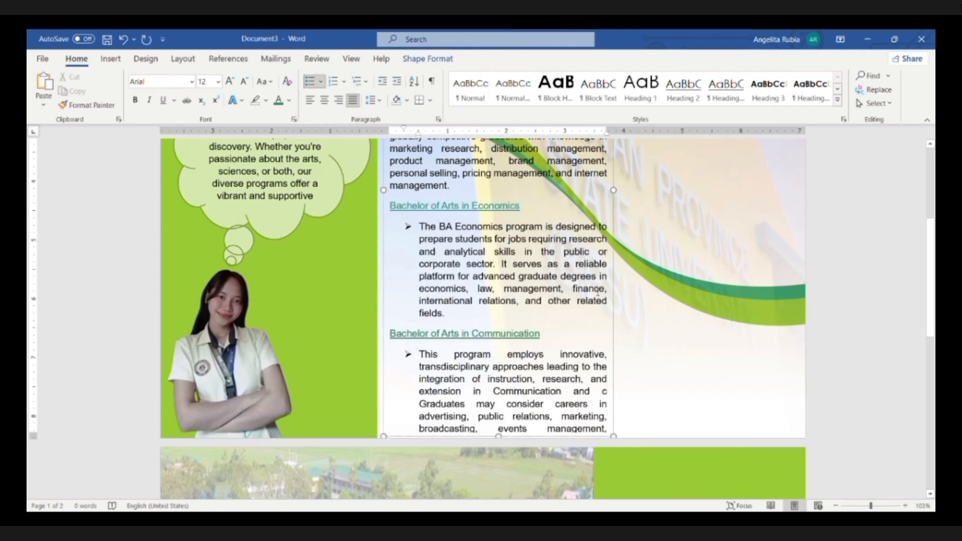
scroll(376, 307, "up", 3)
scroll(767, 338, "up", 1)
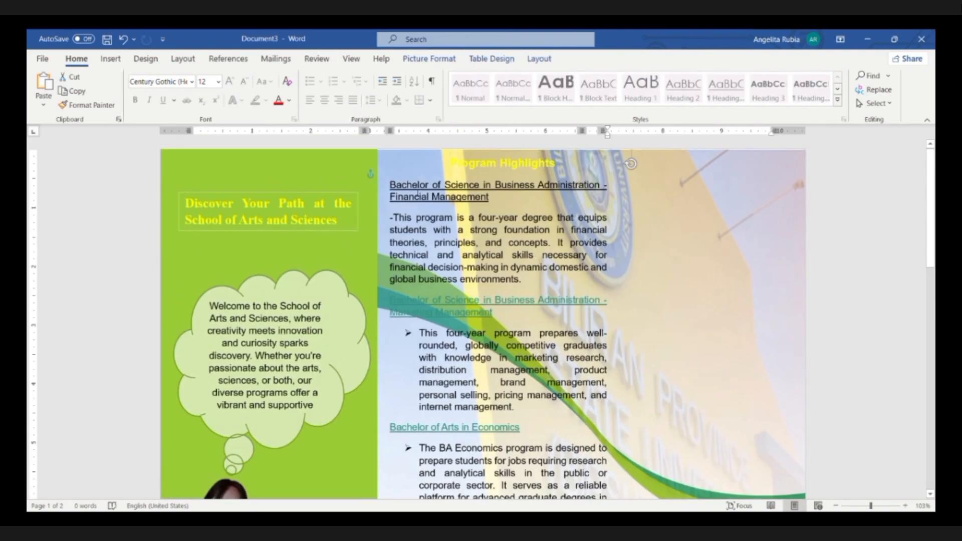
scroll(661, 299, "down", 4)
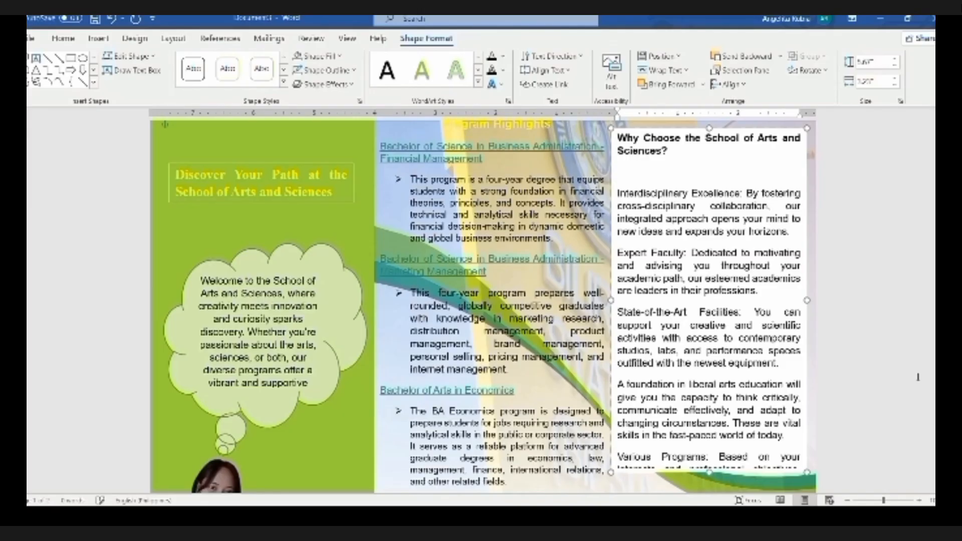
Extend the "Why Choose the School of Arts and Sciences?" text box downward in the third column to fit its text.
scroll(721, 330, "down", 5)
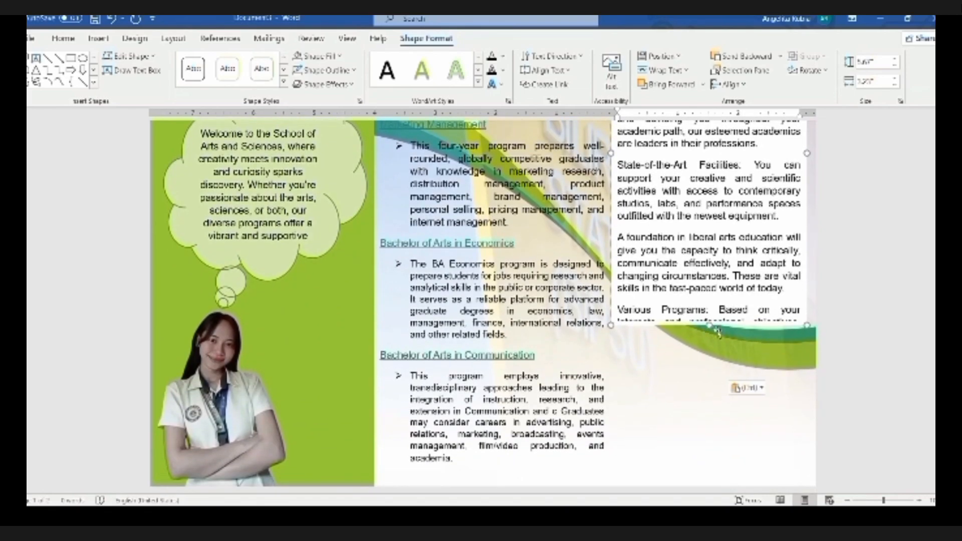
scroll(711, 336, "up", 4)
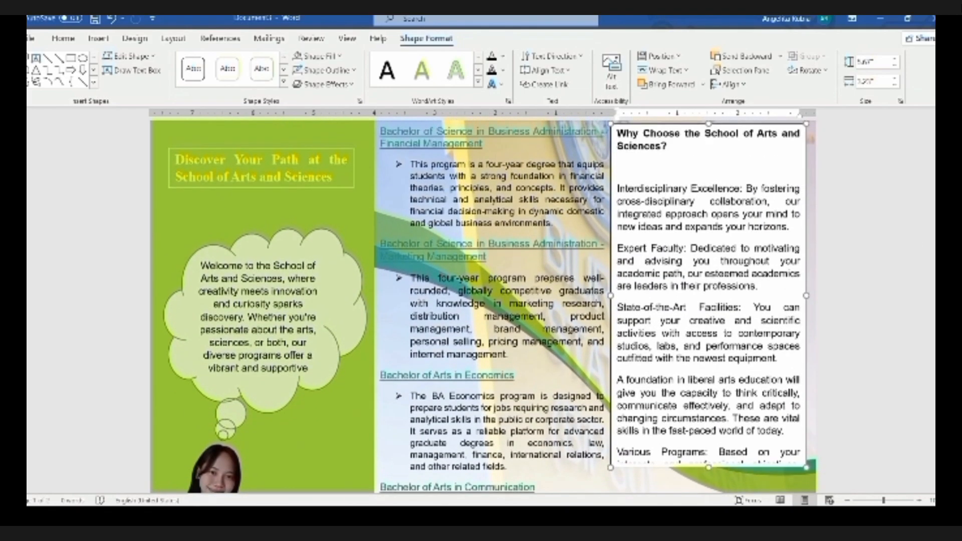
scroll(720, 335, "down", 4)
left_click_drag(721, 330, 723, 471)
left_click(723, 470)
Draw a text box on the second page's first column and enter the Student Life text on engagement, internships and global perspective.
scroll(223, 358, "down", 10)
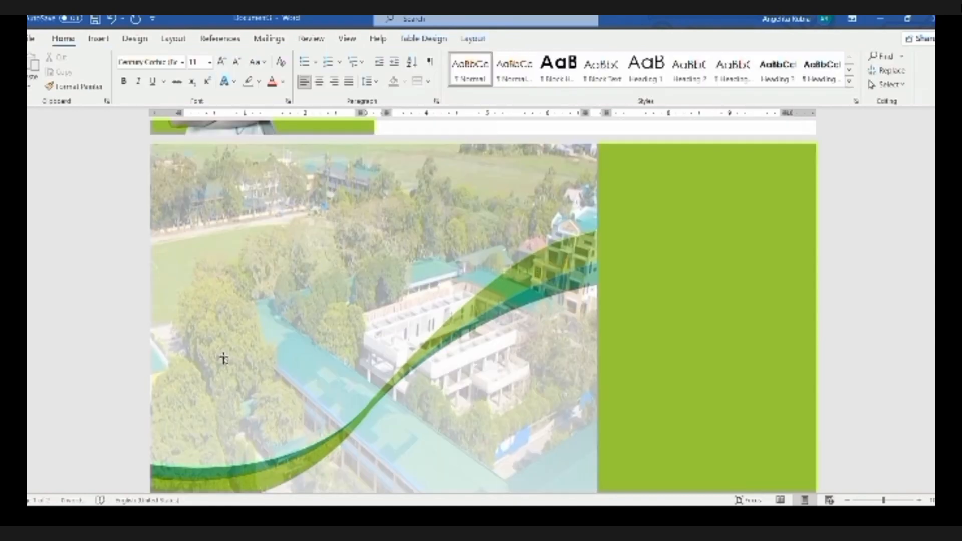
left_click(99, 39)
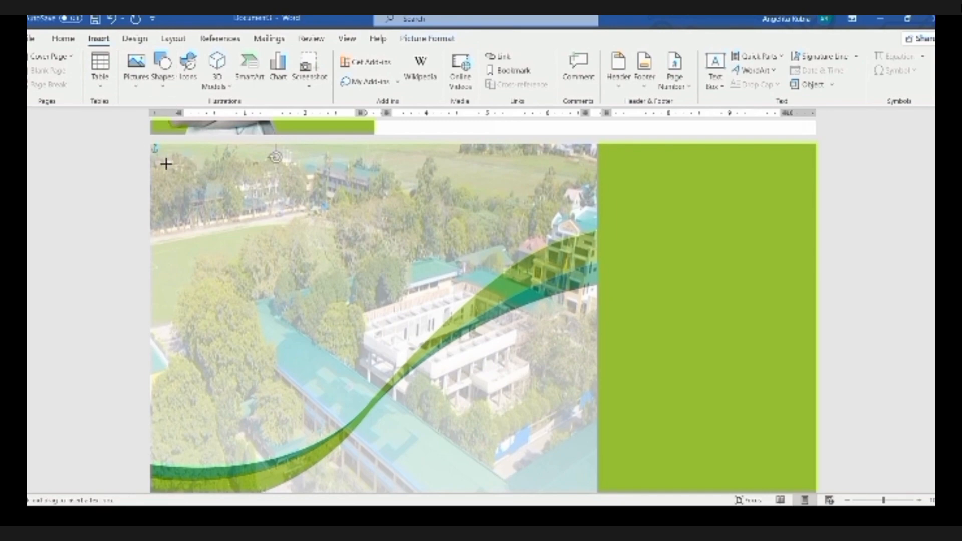
mouse_move(160, 164)
left_mouse_down()
mouse_move(213, 268)
mouse_move(307, 375)
mouse_move(354, 446)
mouse_move(352, 459)
left_mouse_up()
type("Student Life  Community Engagement: Participate in clubs, performances, and exhibitions that enrich campus life and connect you with fellow artists and scholars. Internships and Research: Gain practical experience through internships and research opportunities that bridge classroom learning with real-world application. Global Perspective: Expand your worldview through study abroad programs that offer immersive experiences in different cultures.")
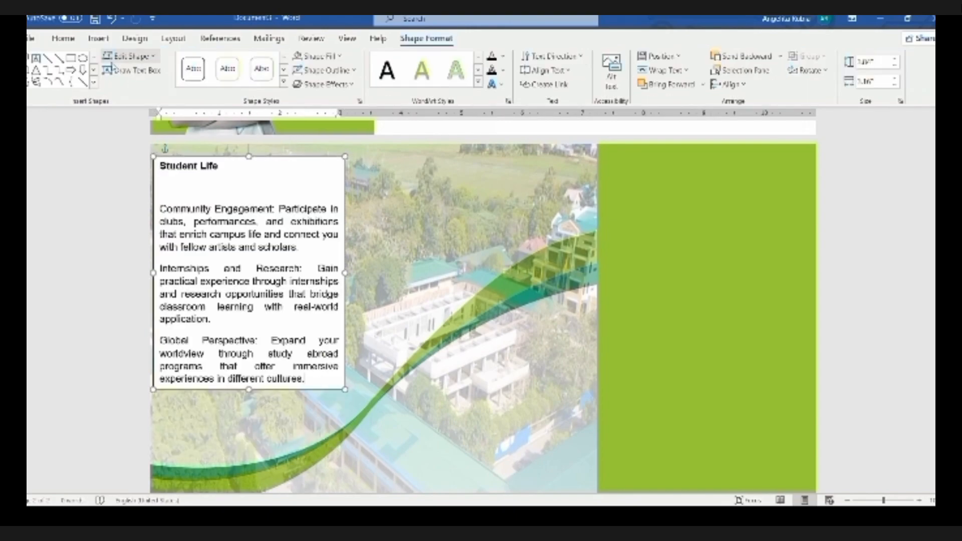
Add a text box below the Student Life text with the "Your Future Begins Here" heading and the School of Arts and Sciences closing paragraph.
left_click(98, 39)
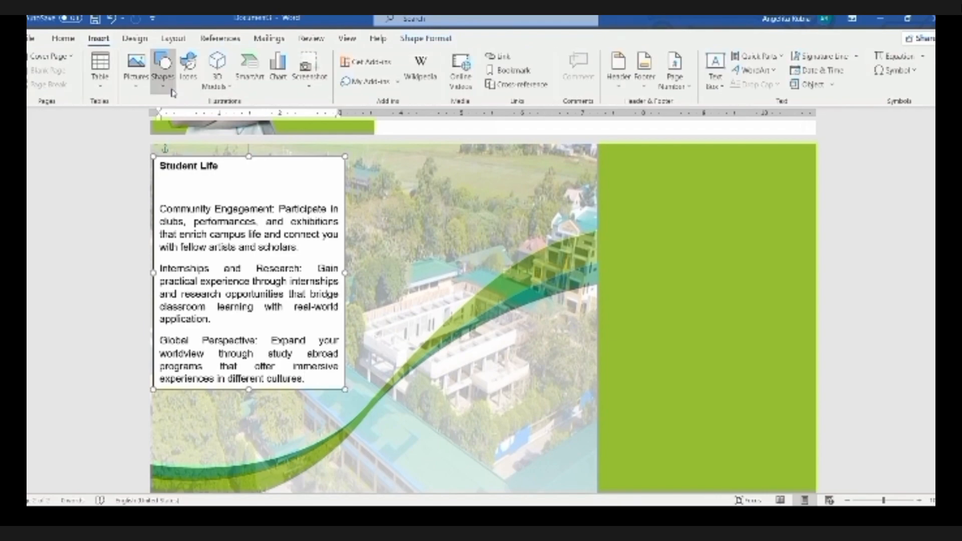
key("ctrl+v")
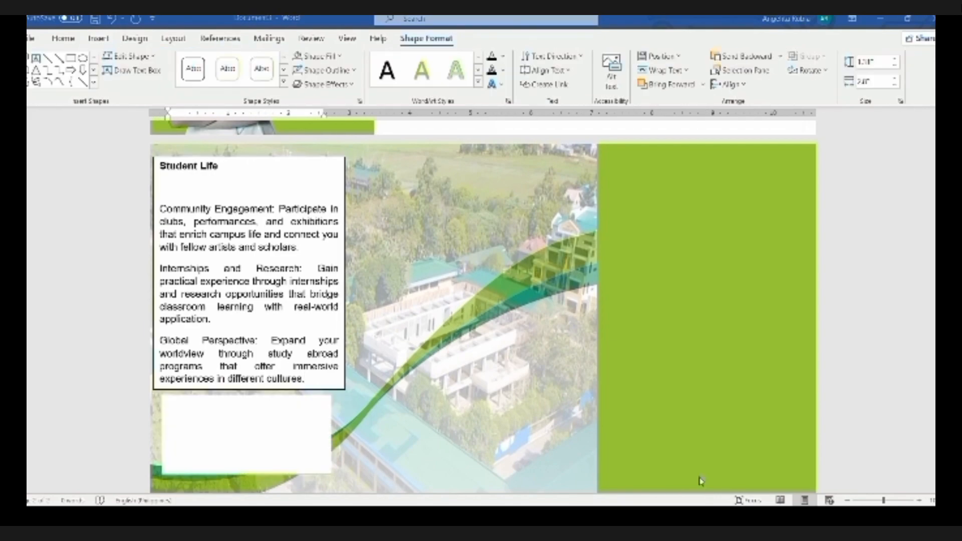
left_click(197, 420)
key("ctrl+v")
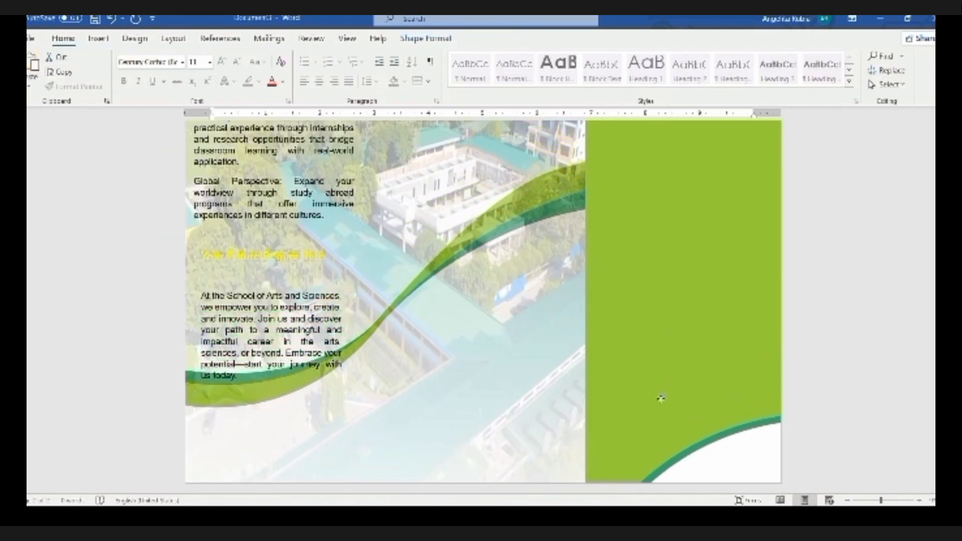
Move the green panel artwork on the second page down and stretch its upper edge to the top of the page.
left_click_drag(660, 398, 665, 463)
scroll(493, 357, "up", 4)
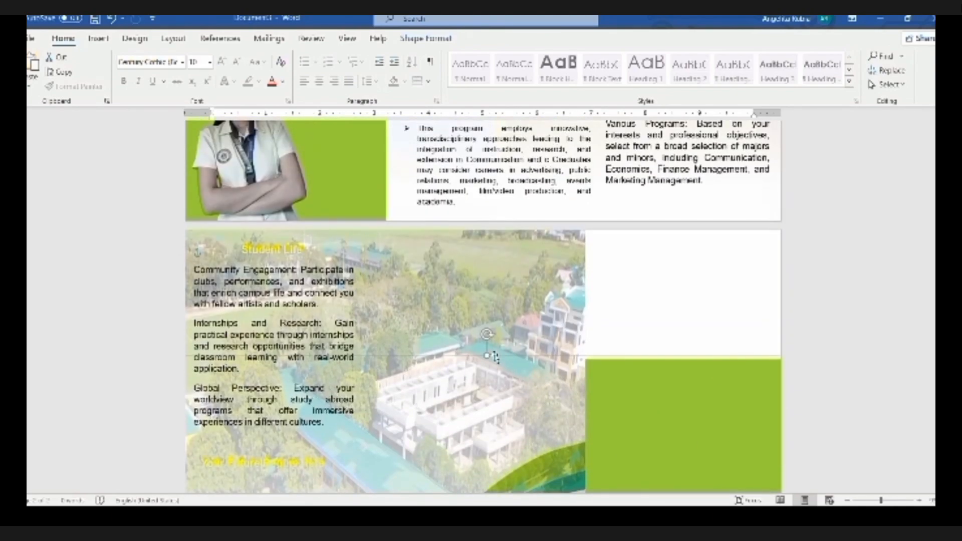
left_click_drag(488, 366, 485, 230)
left_click(835, 324)
Place the cut-out photo of the uniformed student on the green third column of the second page.
scroll(835, 324, "down", 2)
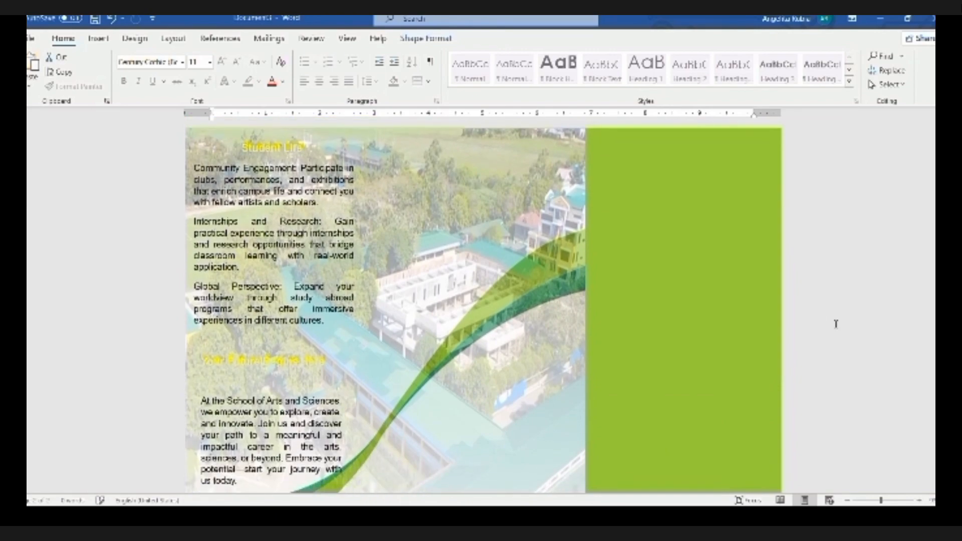
scroll(835, 323, "down", 2)
left_click(677, 210)
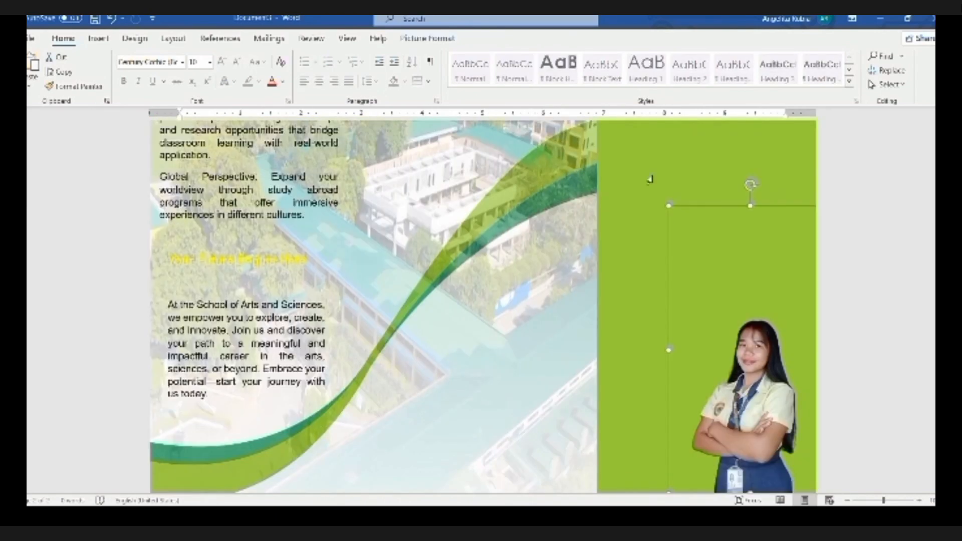
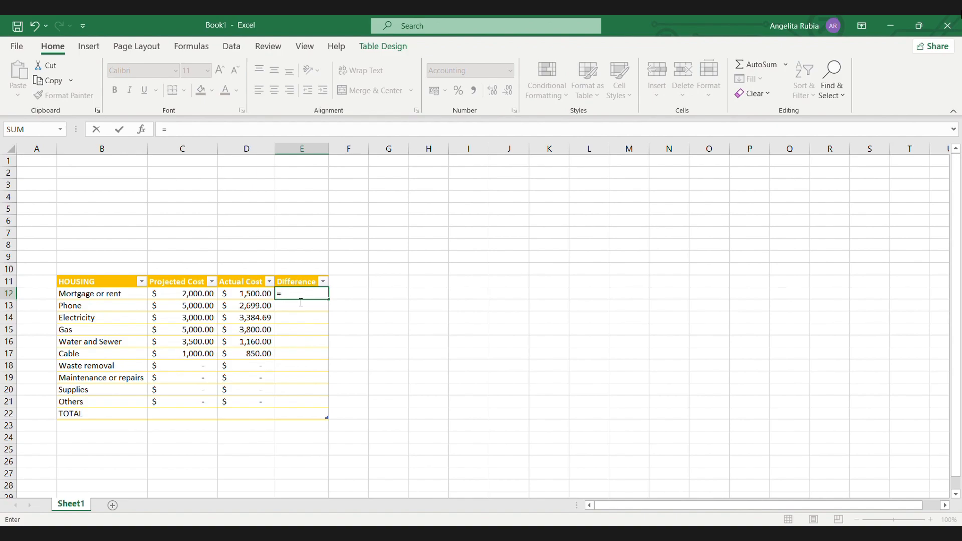
In Excel's housing table, enter =([@[Projected Cost]]-[@[Actual Cost]]) in the Difference column and widen column E to fit its values.
type("(")
left_click(198, 296)
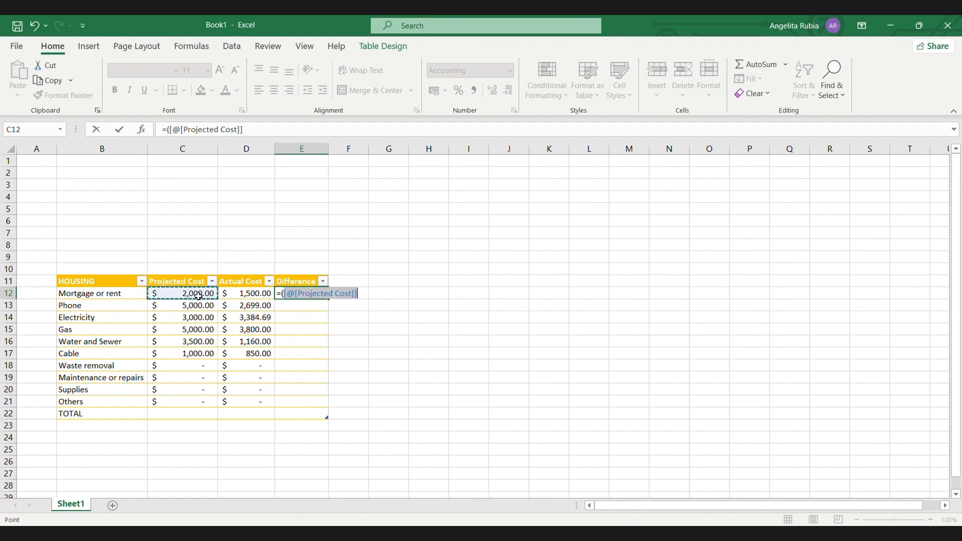
type("-")
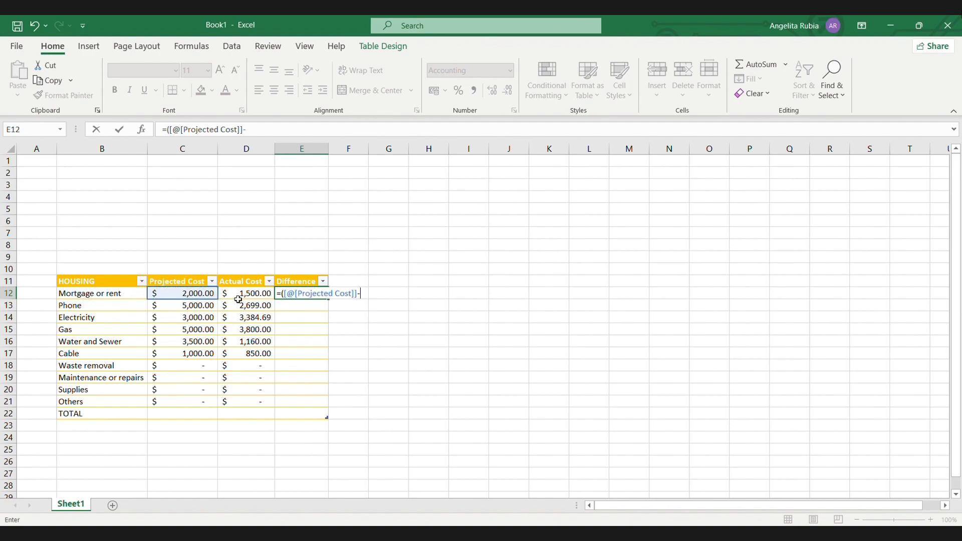
left_click(264, 298)
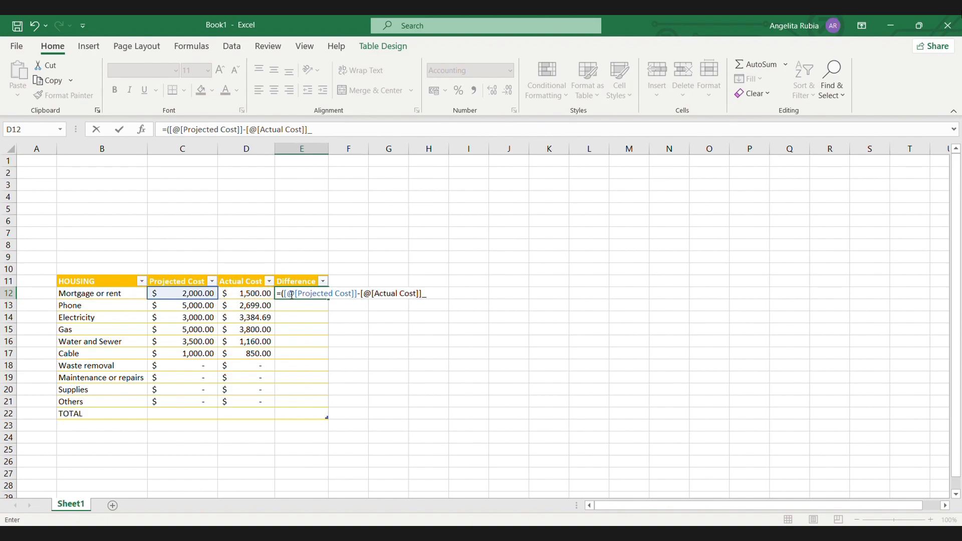
key("BackSpace")
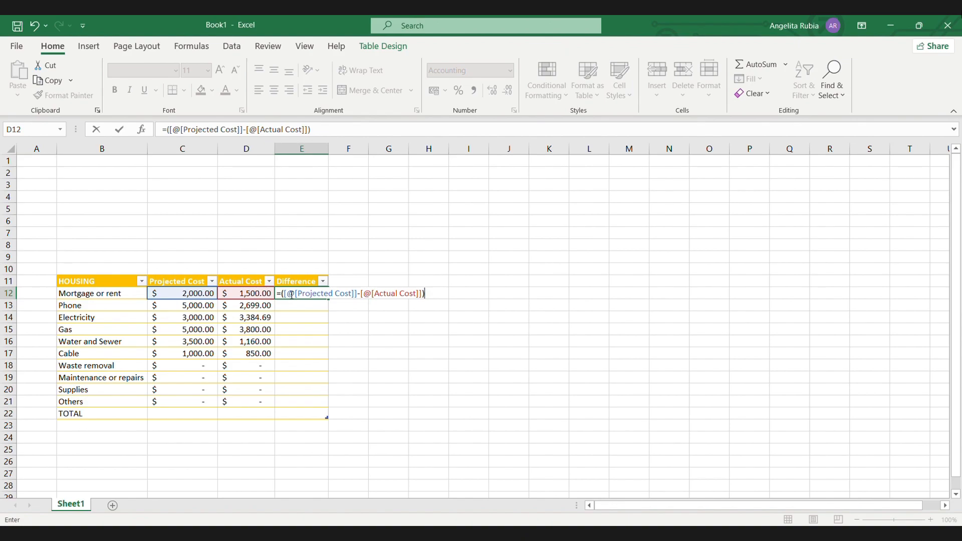
key("Return")
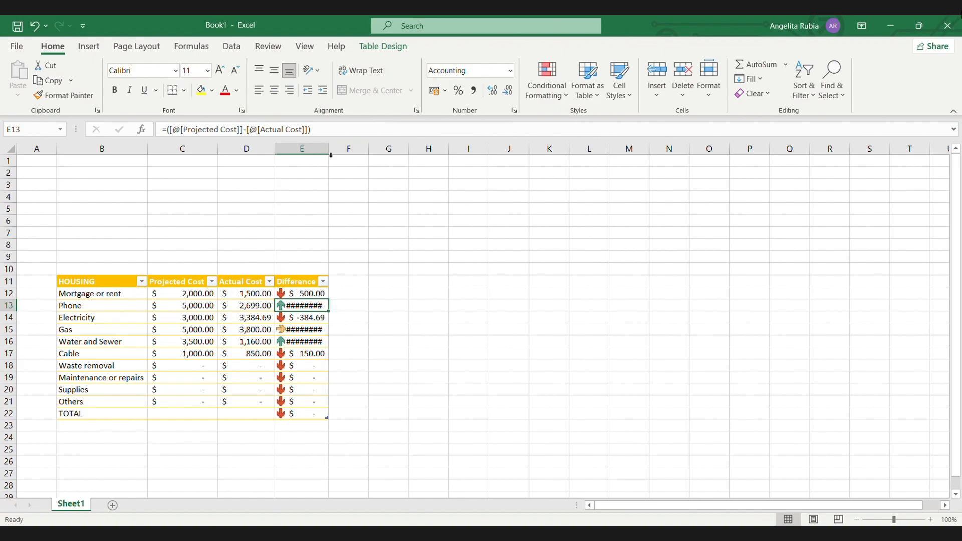
left_click_drag(328, 153, 330, 153)
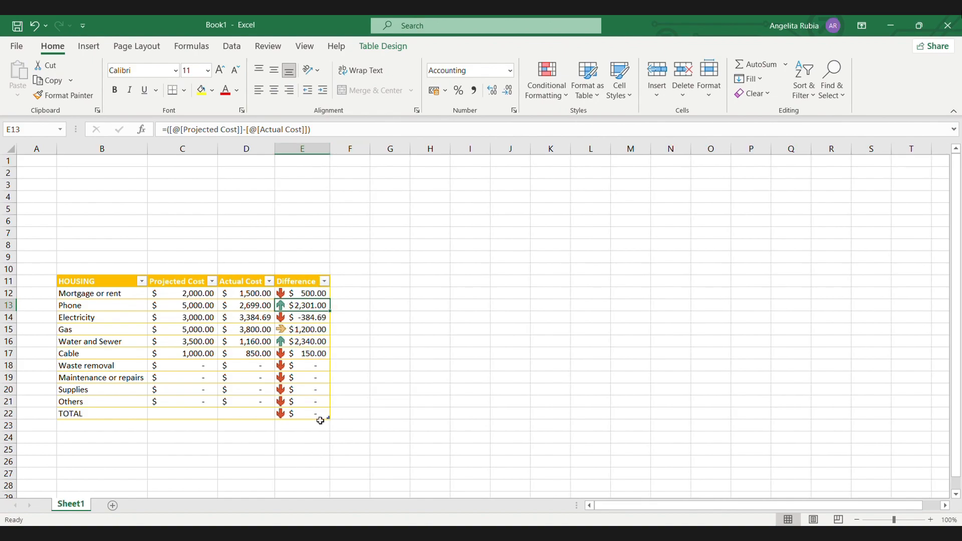
Use AutoSum in the TOTAL row to total the Projected Cost column in C22 and the Actual Cost column in D22.
left_click(188, 415)
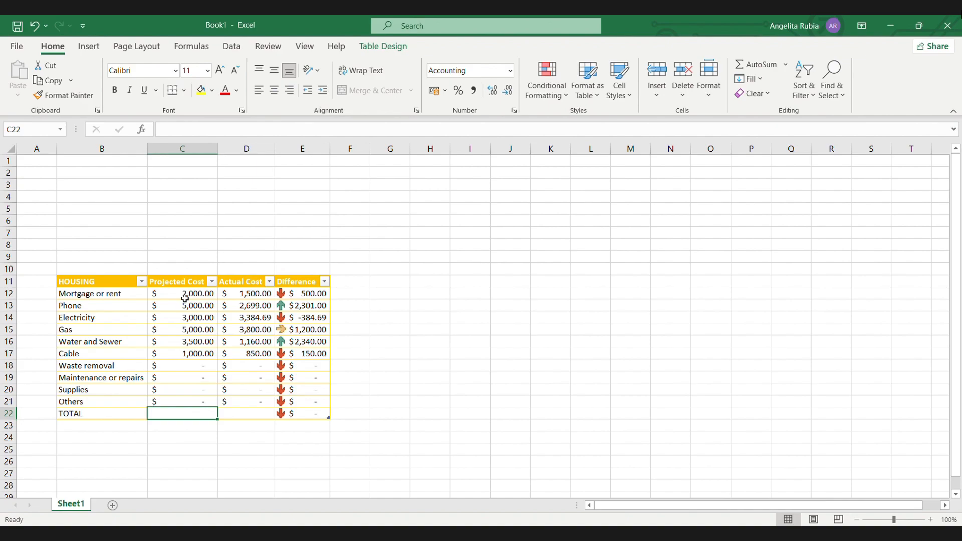
left_click_drag(184, 298, 192, 401)
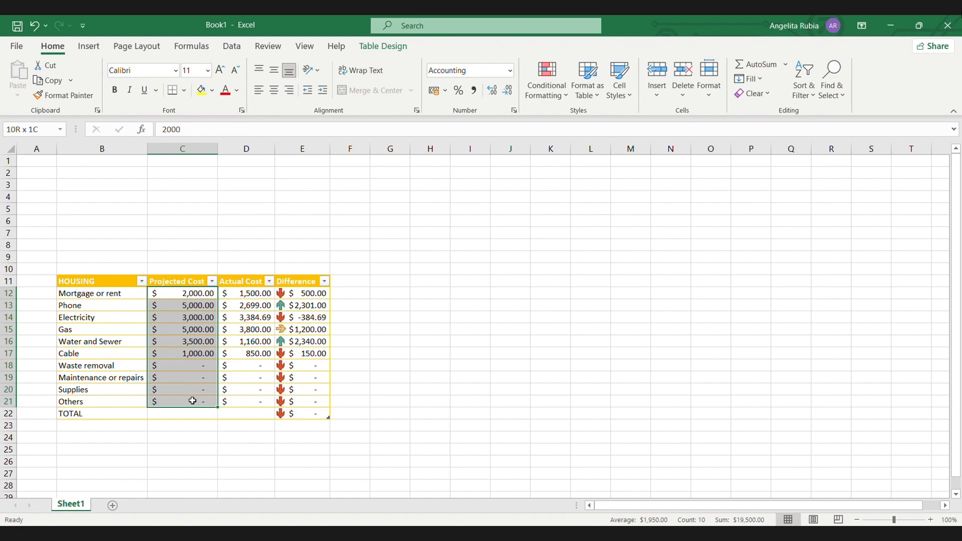
left_click_drag(192, 401, 192, 400)
left_click(178, 414)
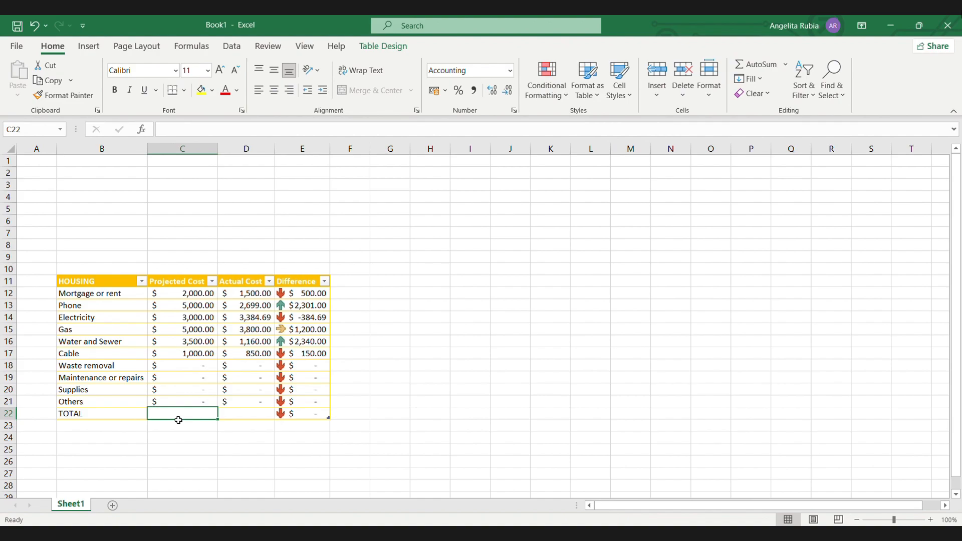
left_click(763, 66)
left_click(762, 65)
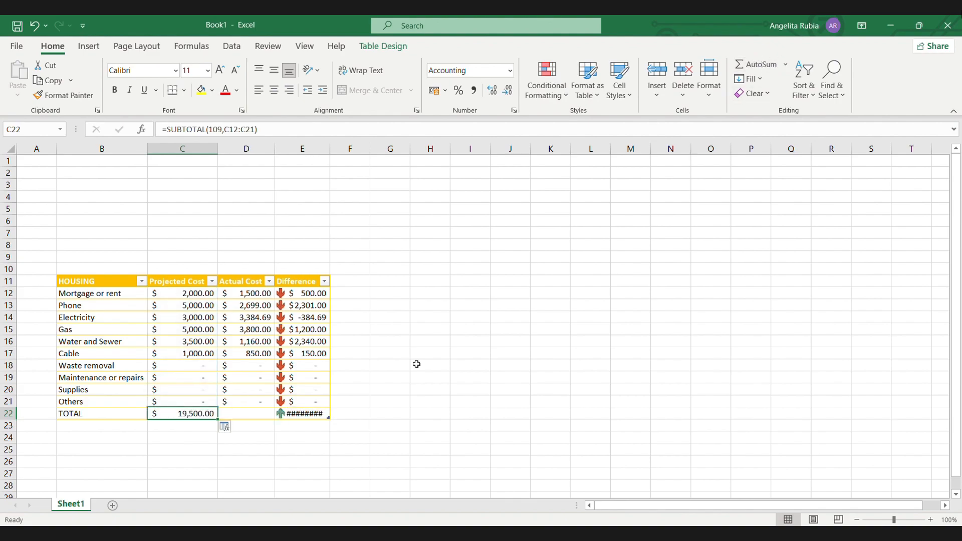
left_click(258, 420)
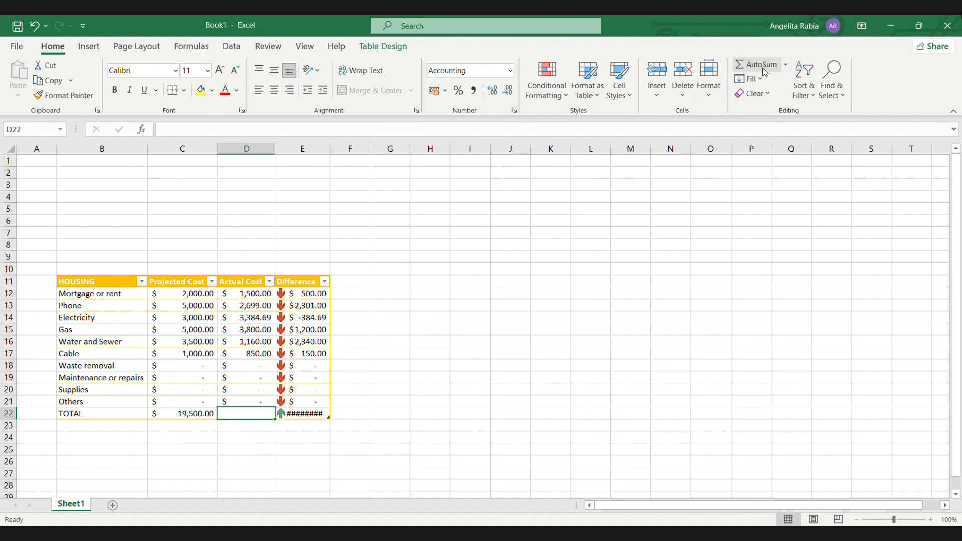
double_click(756, 64)
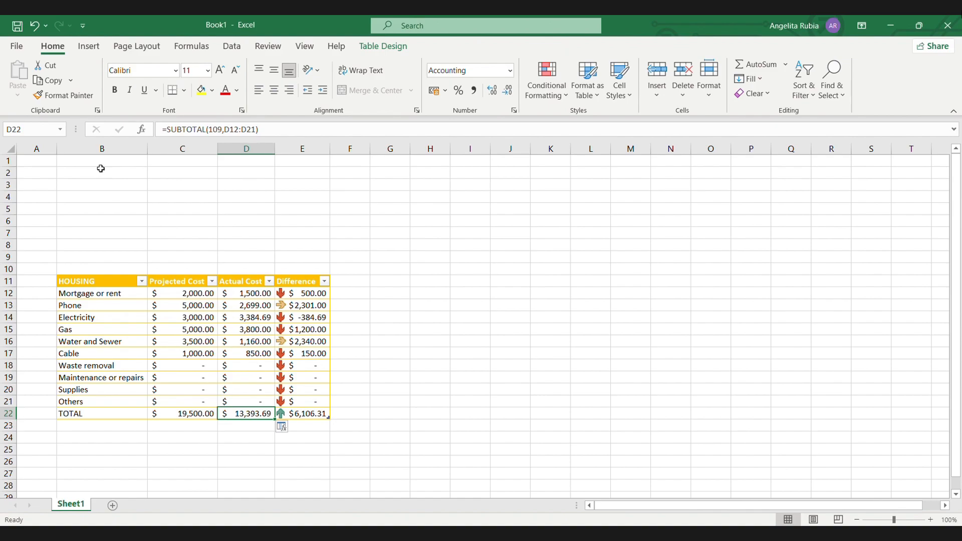
Merge and center cells B1:D3 above the housing table as a title area.
left_click(99, 165)
left_click_drag(103, 169, 227, 179)
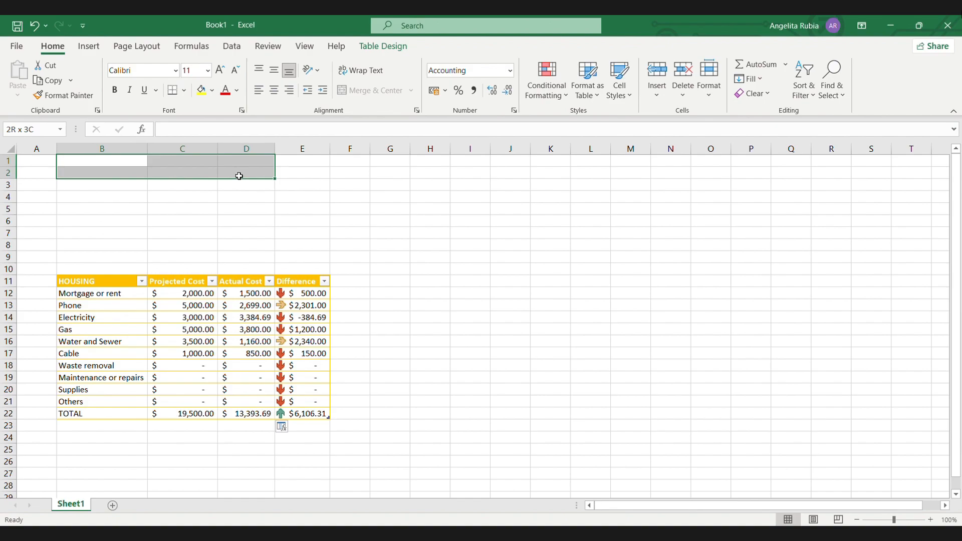
left_click_drag(239, 176, 245, 187)
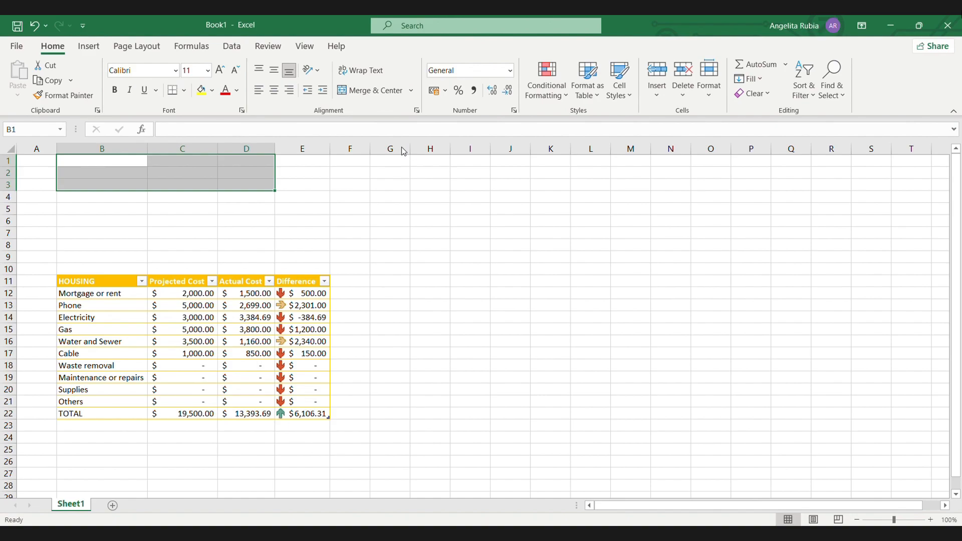
key("alt+h")
key("m")
key("c")
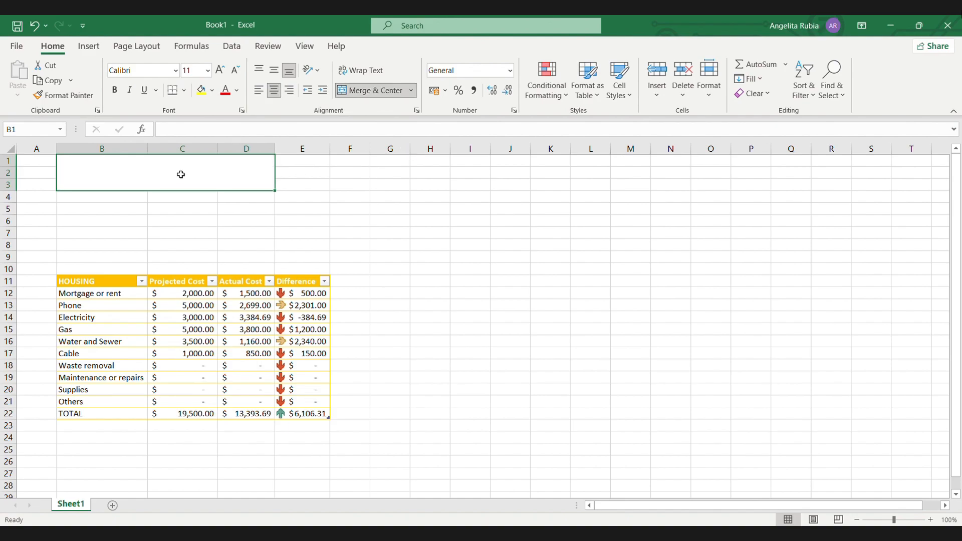
Enter the sheet title in the merged cell as the two family surnames in parentheses followed by MONTHLY BUDGET.
left_click(177, 133)
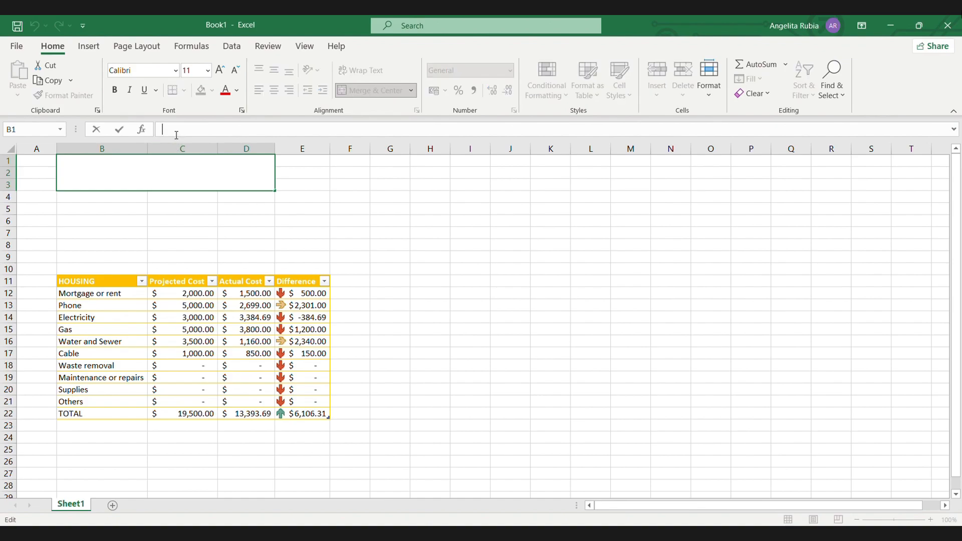
type("(RUBIA & RALAR MO")
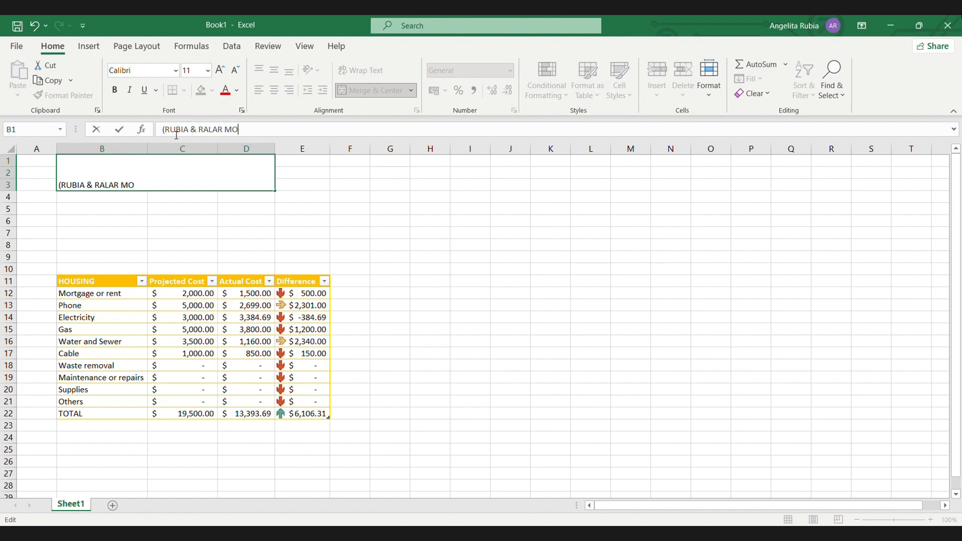
type("NTHLY BUDGET")
left_click(225, 130)
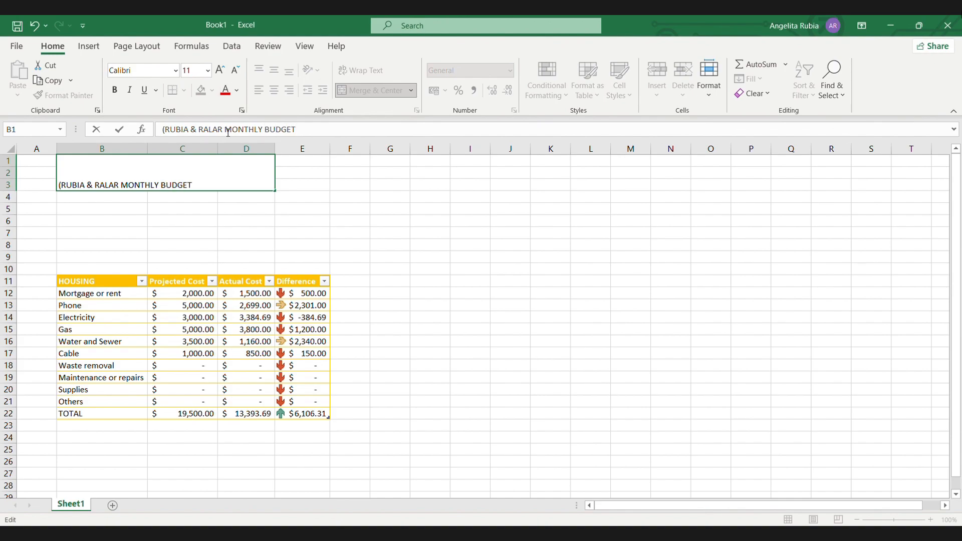
type(")")
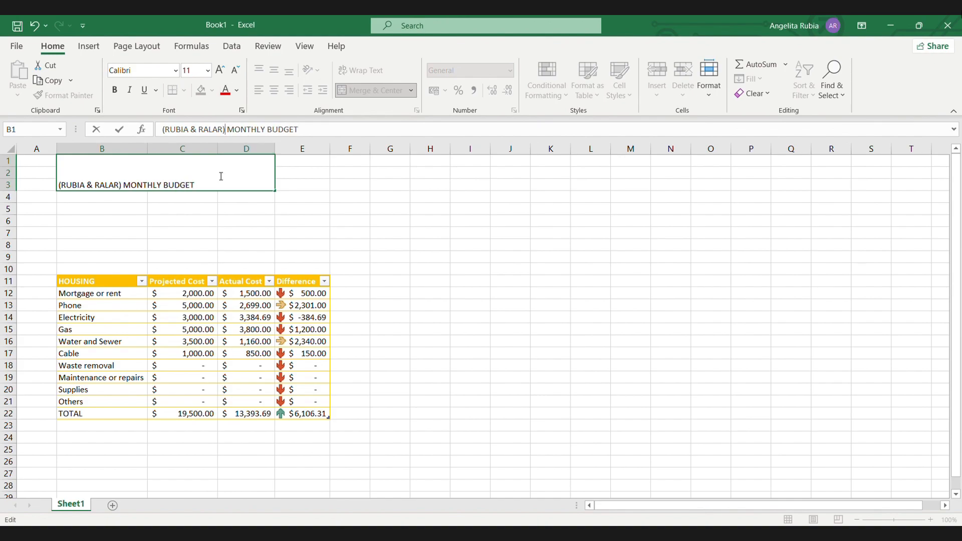
Format the budget title in Times New Roman at size 14 and finish editing the cell.
left_click_drag(312, 129, 164, 141)
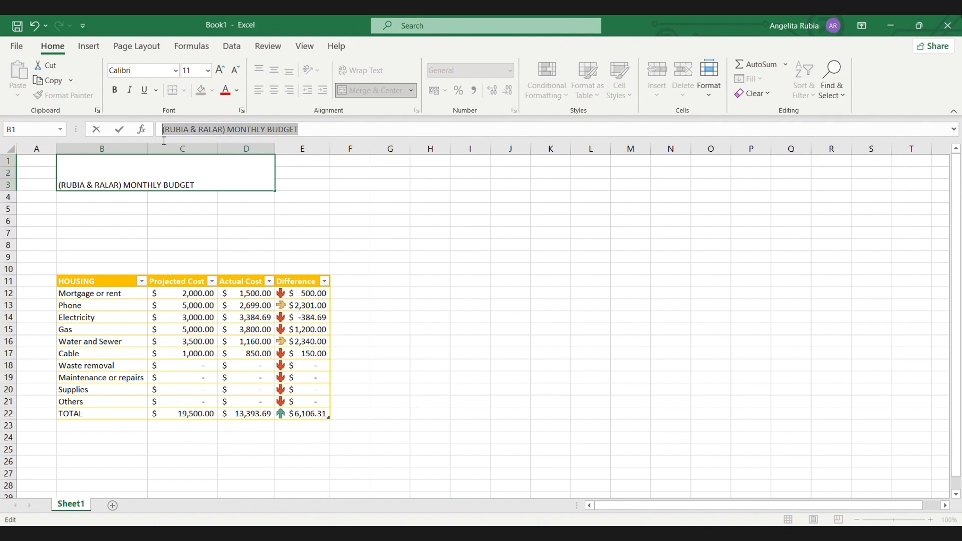
left_click(219, 70)
left_click(220, 69)
left_click(220, 70)
left_click(140, 70)
type("Times New Roman")
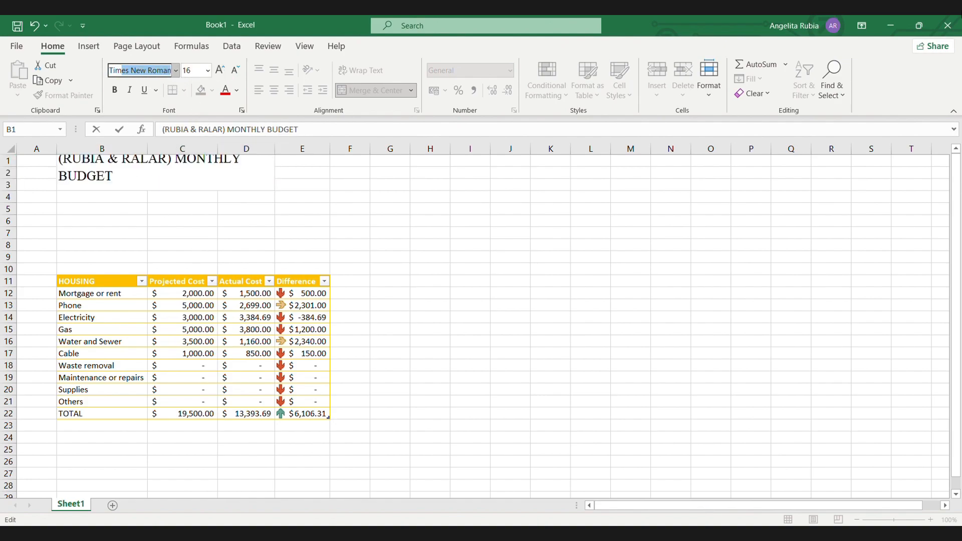
key("Return")
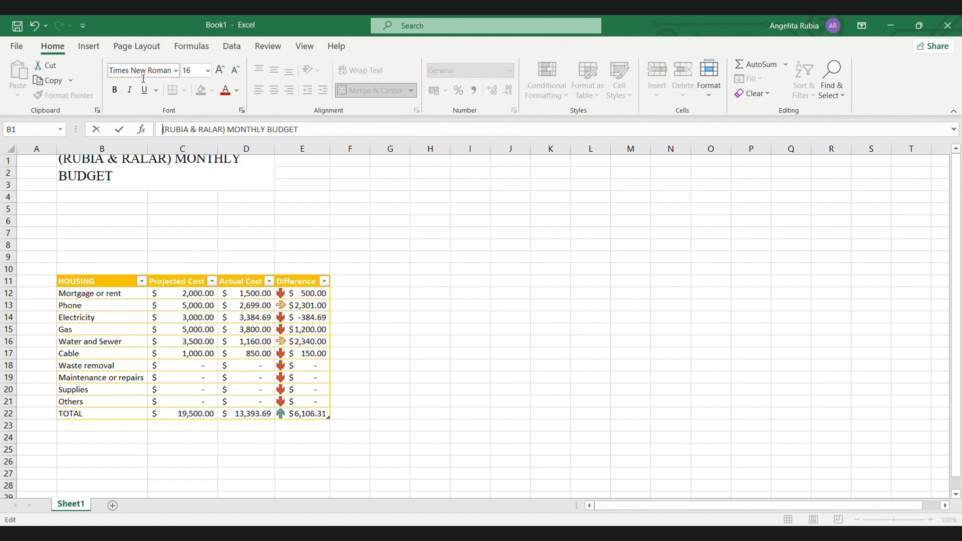
left_click(234, 73)
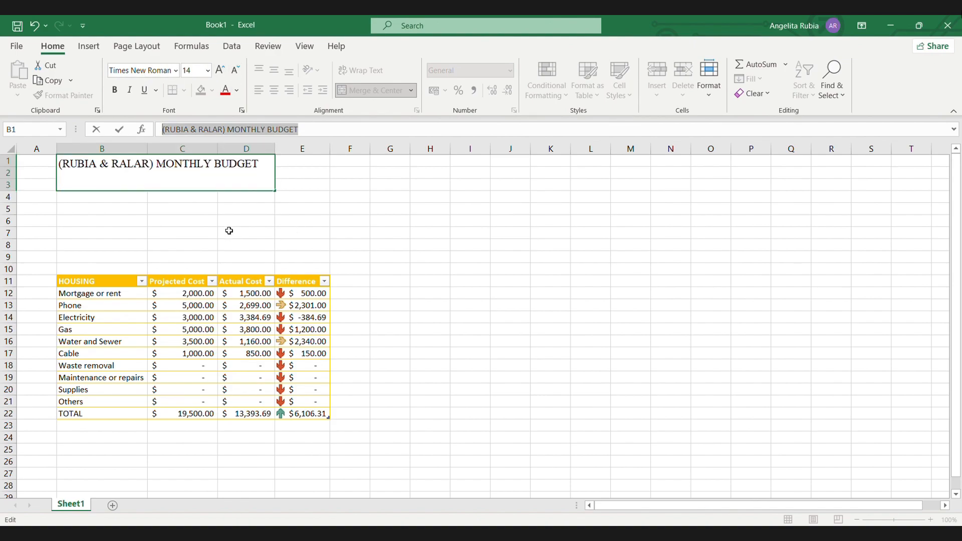
left_click(177, 188)
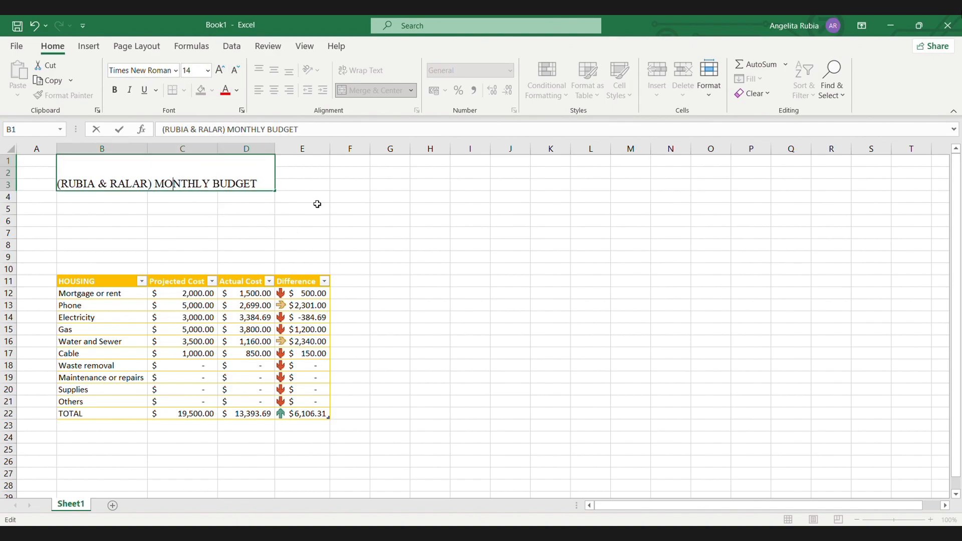
left_click(263, 187)
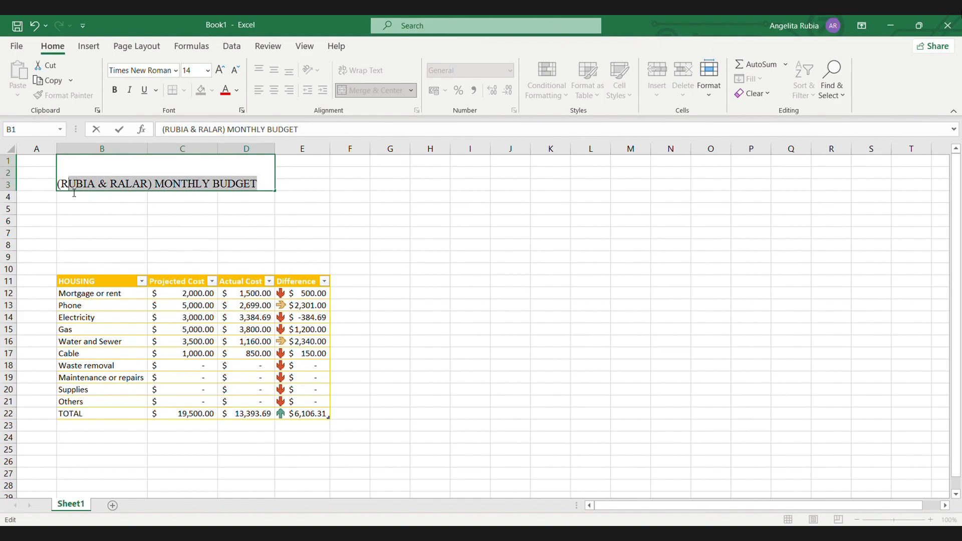
left_click(286, 187)
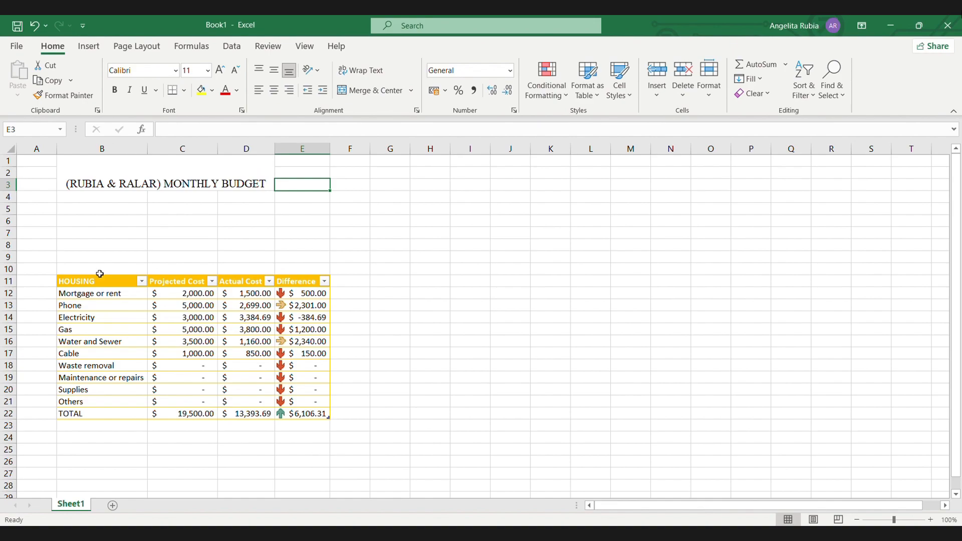
Fill the TOTAL row, cells B22:E22, with yellow.
left_click_drag(129, 415, 291, 414)
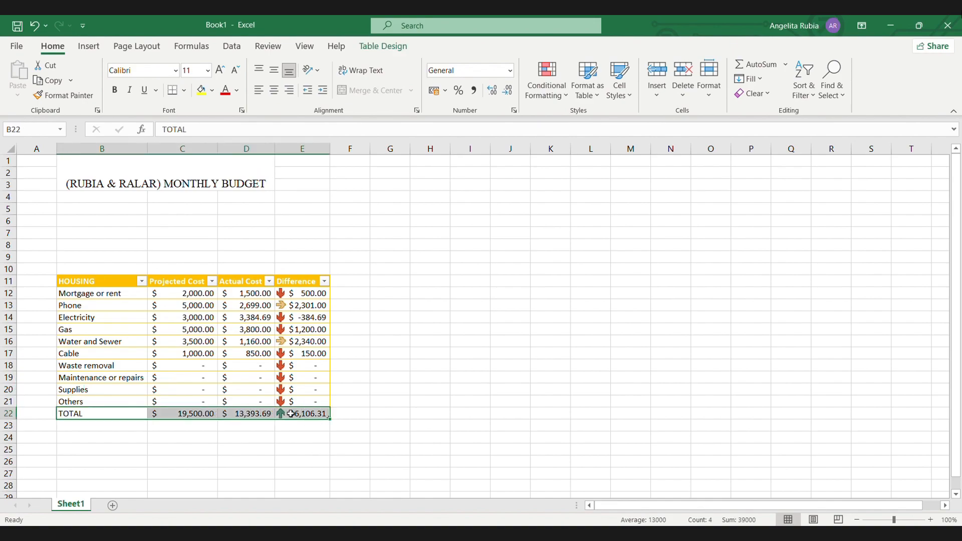
left_click(205, 95)
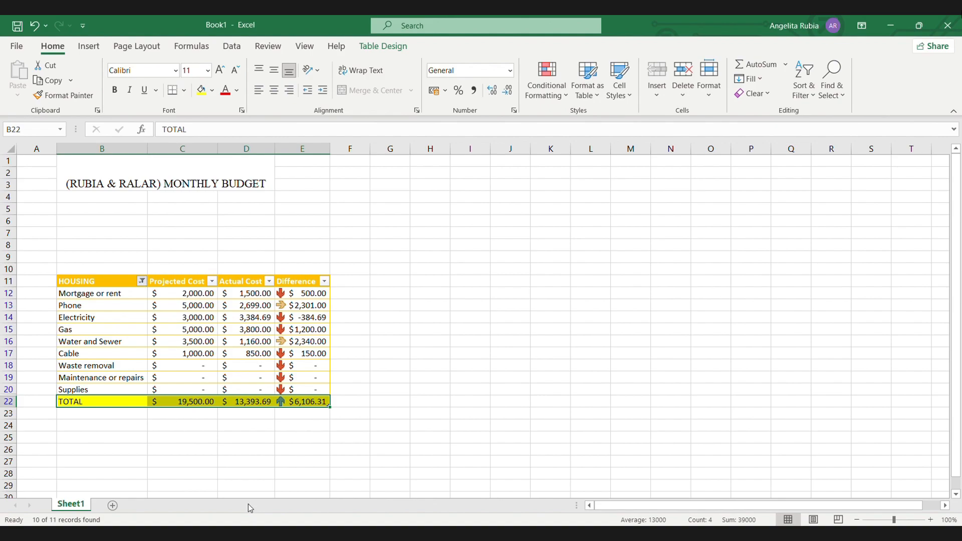
Undo the filter that hides the Others row of the housing table.
key("ctrl+z")
left_click(285, 452)
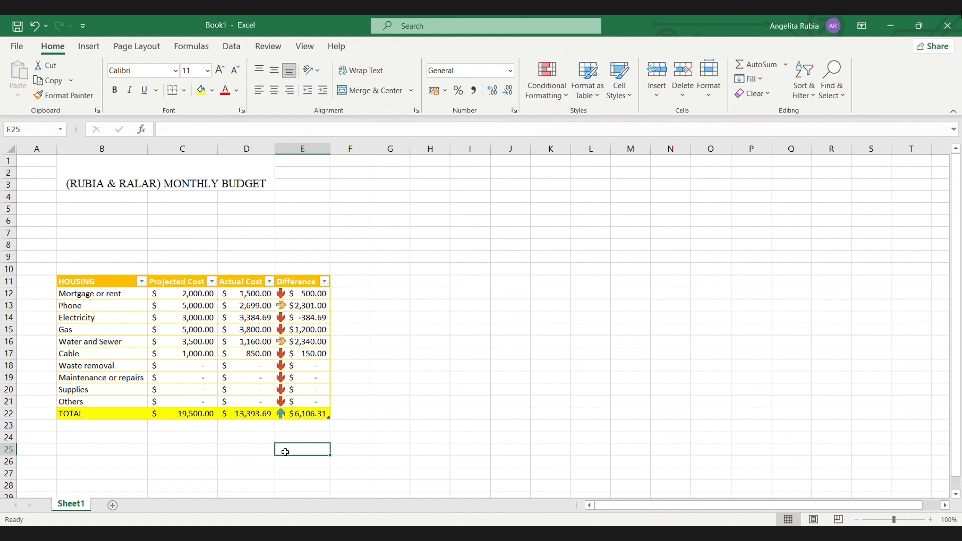
left_click(97, 441)
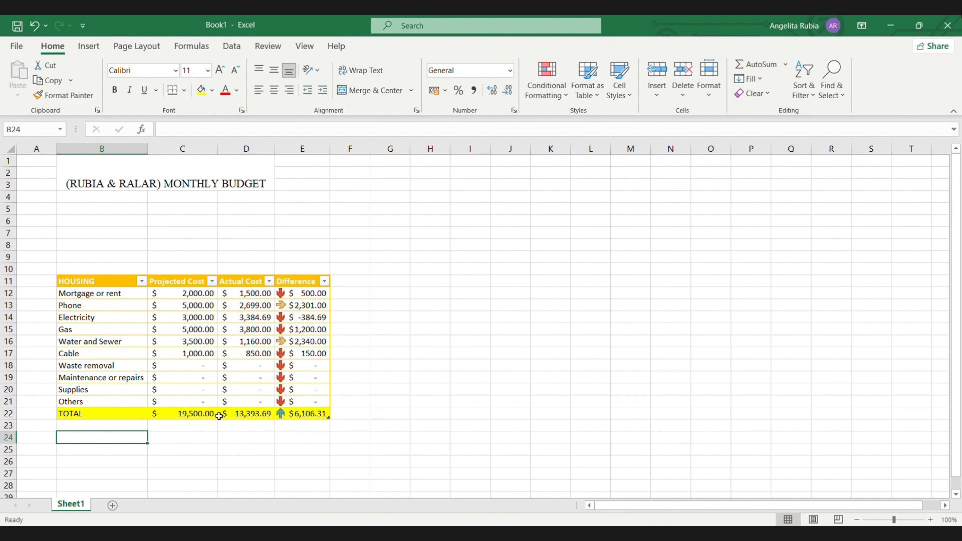
scroll(377, 399, "down", 4)
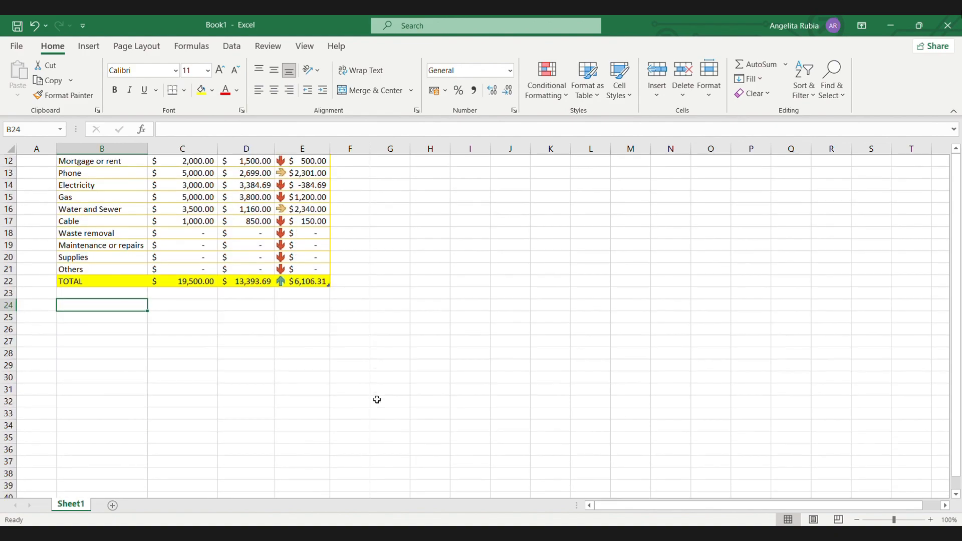
scroll(377, 399, "down", 1)
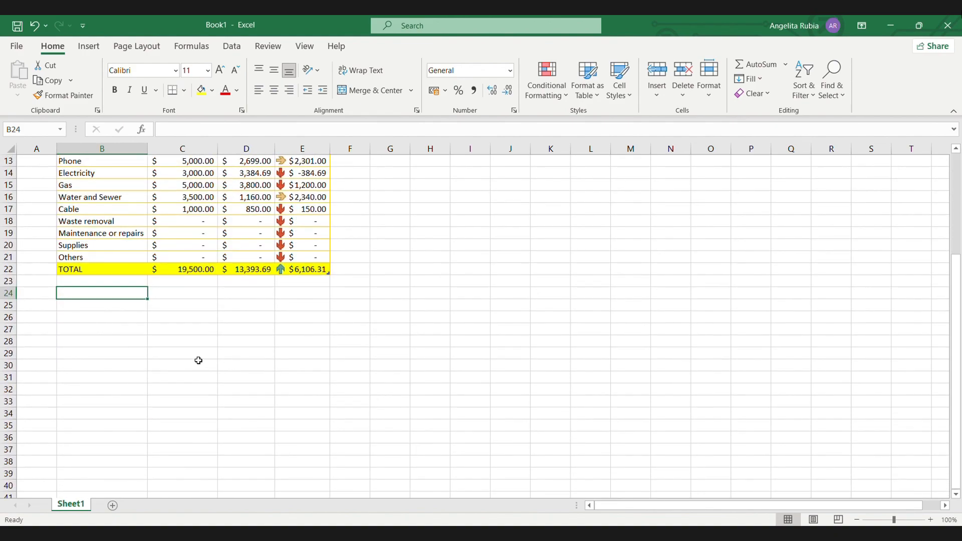
left_click_drag(109, 304, 282, 376)
left_click(95, 298)
left_click(406, 329)
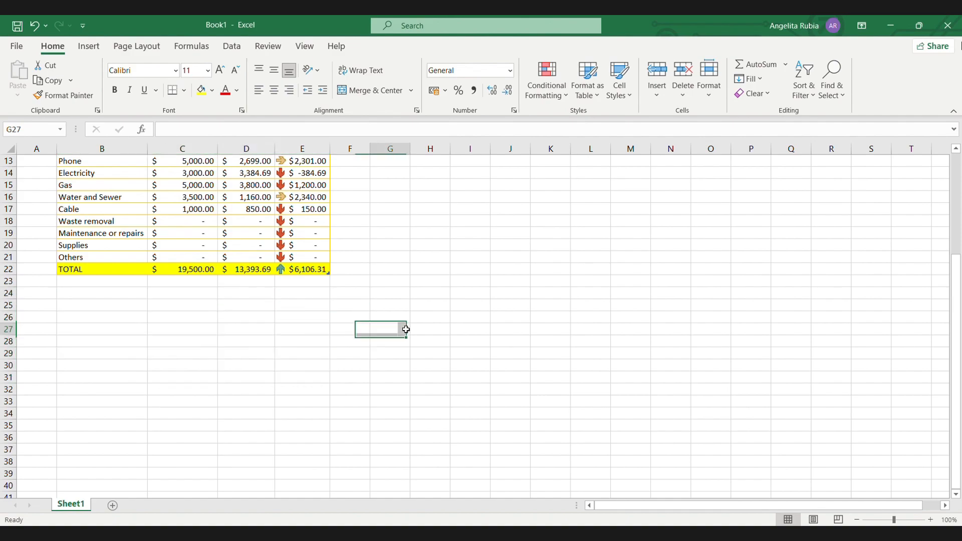
Copy the housing table B11:E22 and paste it below the original, starting at cell B24.
scroll(405, 329, "up", 4)
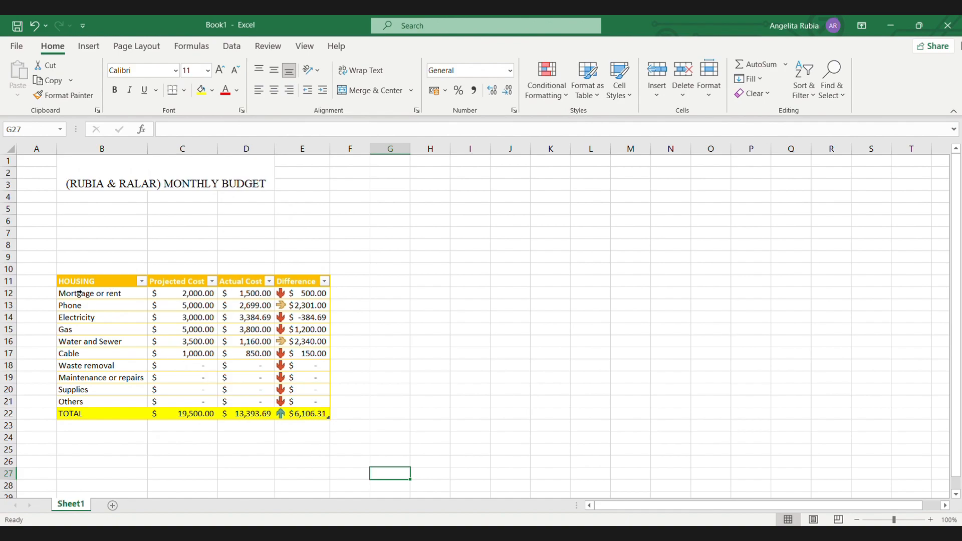
left_click_drag(112, 286, 310, 416)
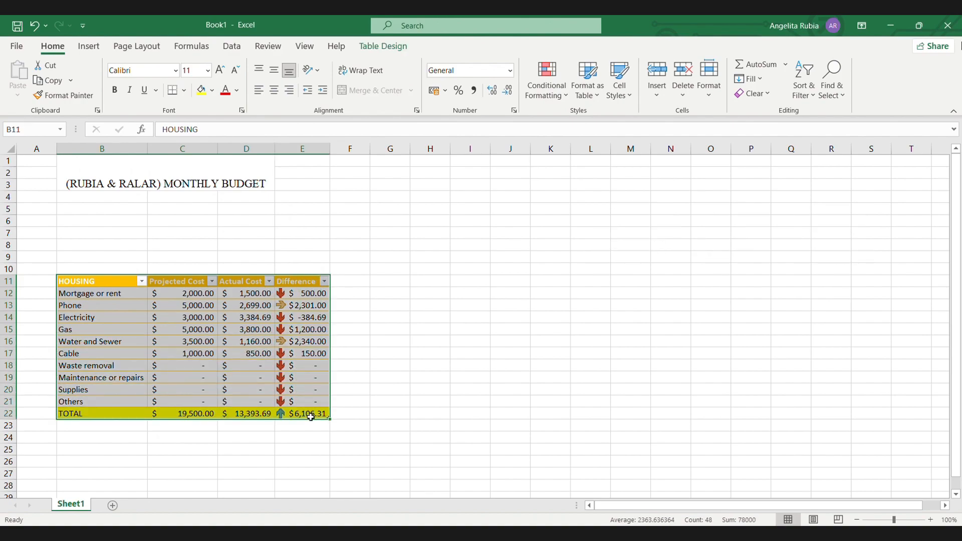
key("ctrl+c")
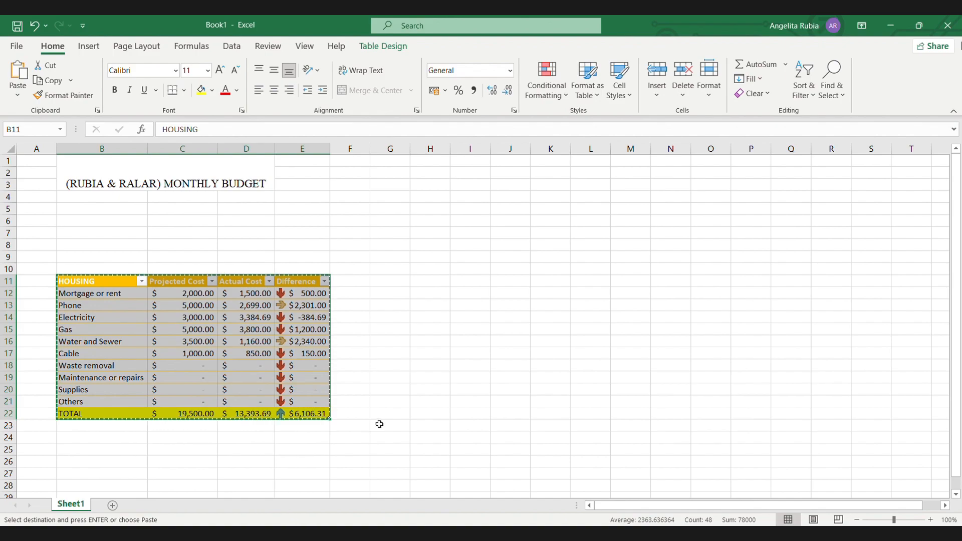
scroll(380, 423, "down", 3)
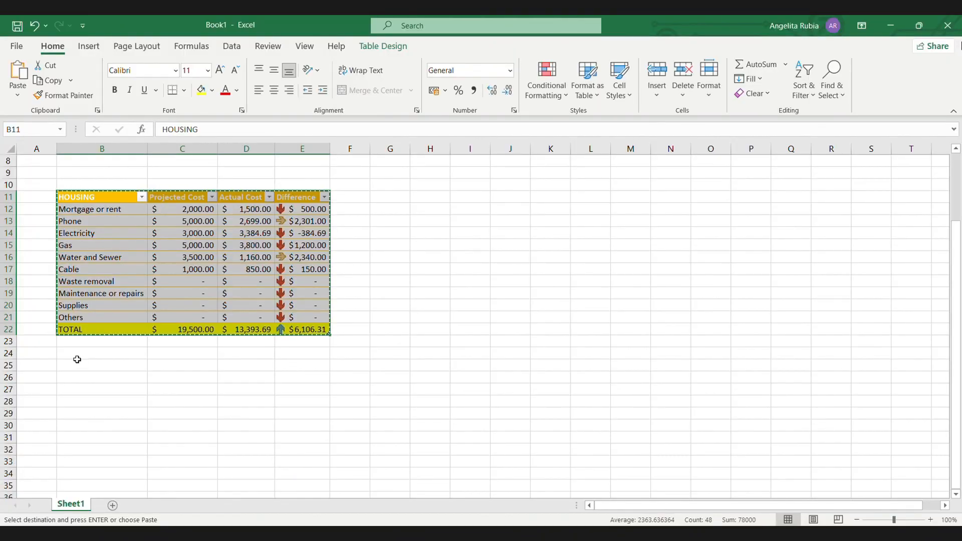
left_click_drag(77, 359, 281, 393)
key("ctrl+v")
left_click(389, 425)
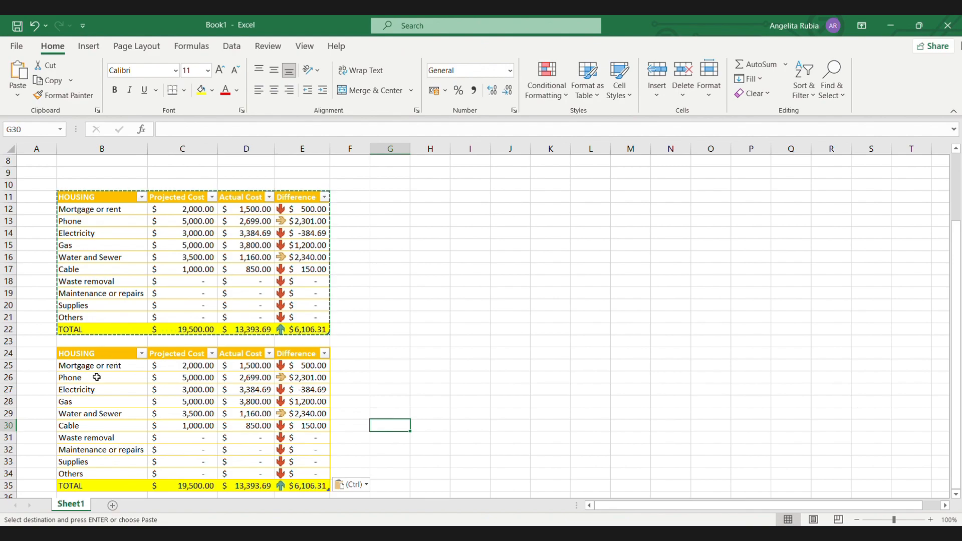
Clear the item names in cells B25:B34 of the pasted table.
left_click(101, 474)
key("Delete")
key("Up")
key("Delete")
key("Up")
key("Delete")
key("Up")
key("Delete")
key("Up")
key("Delete")
key("Up")
key("Delete")
key("Up")
key("Delete")
key("Up")
key("Delete")
key("Up")
key("Delete")
key("Up")
key("Delete")
key("Right")
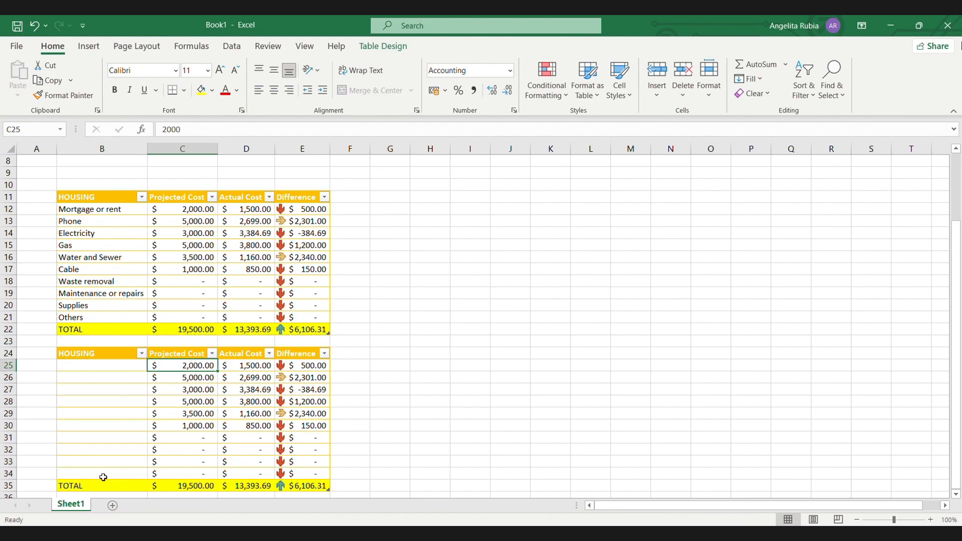
Rename the pasted table's first header as TRANSPORTATION and clear the amounts in C25:E35.
left_click(107, 355)
type("TRANSPORTATION")
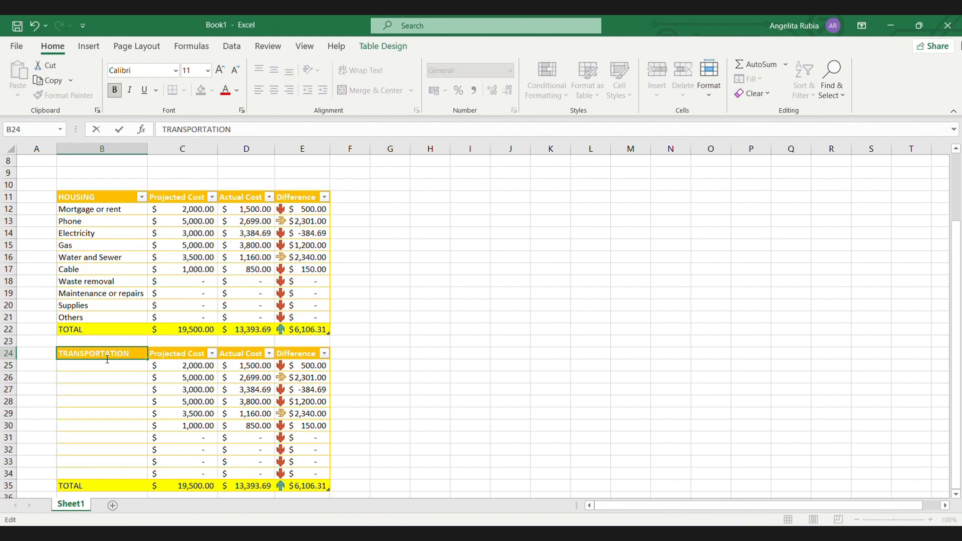
left_click(193, 365)
left_click_drag(193, 366, 307, 487)
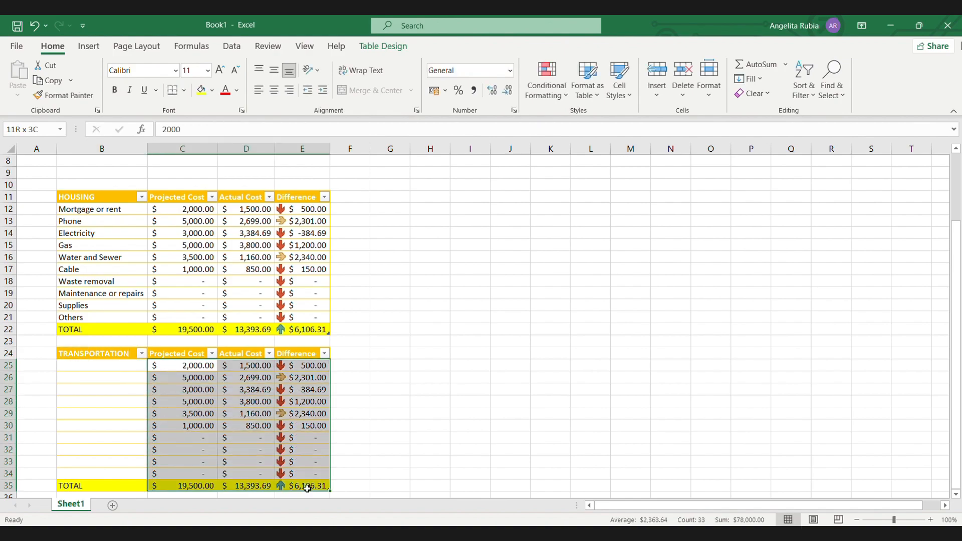
key("Delete")
Enter Vehicle payment, Bus/taxi fare, Insurance and Licensing in cells B25:B28 of the transportation table.
left_click(107, 368)
type("Vehic")
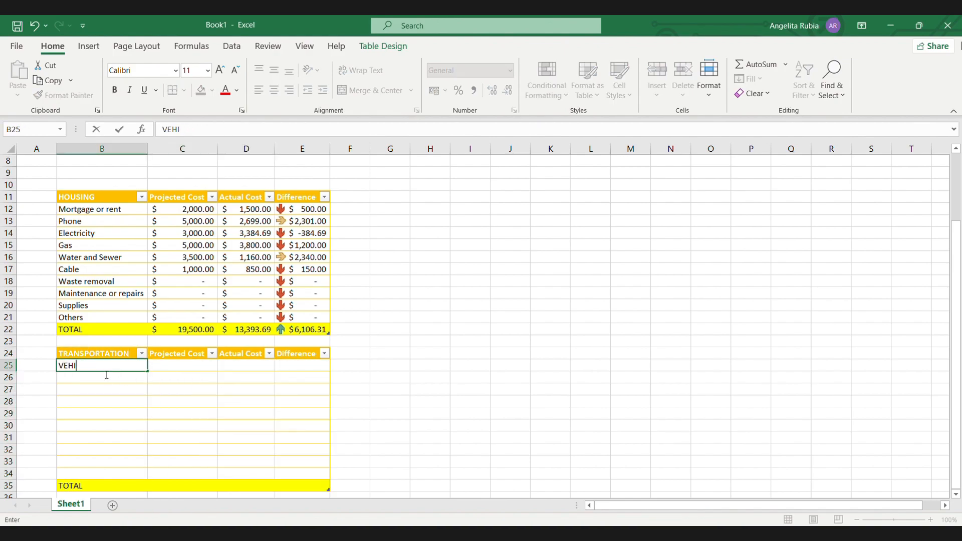
type("le payment")
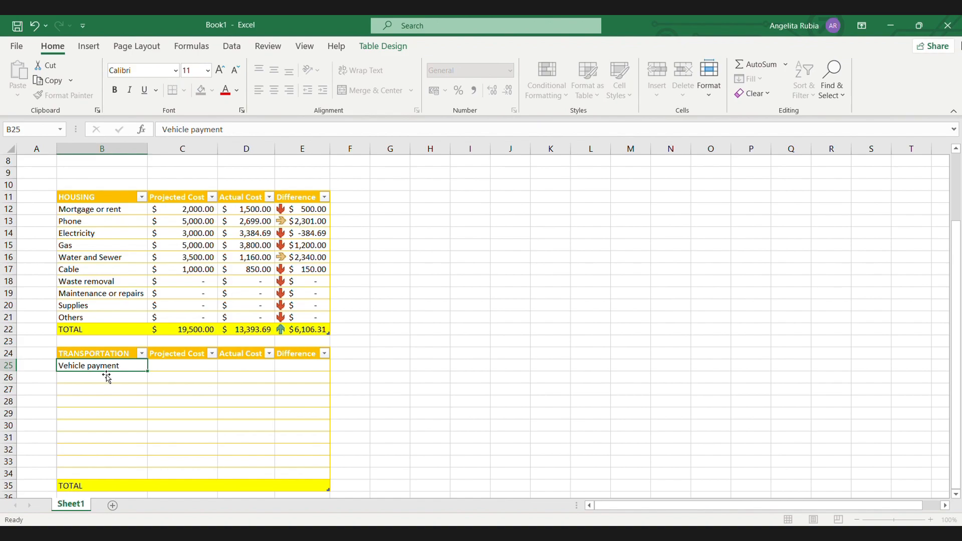
key("Return")
type("Bus/taxi fare")
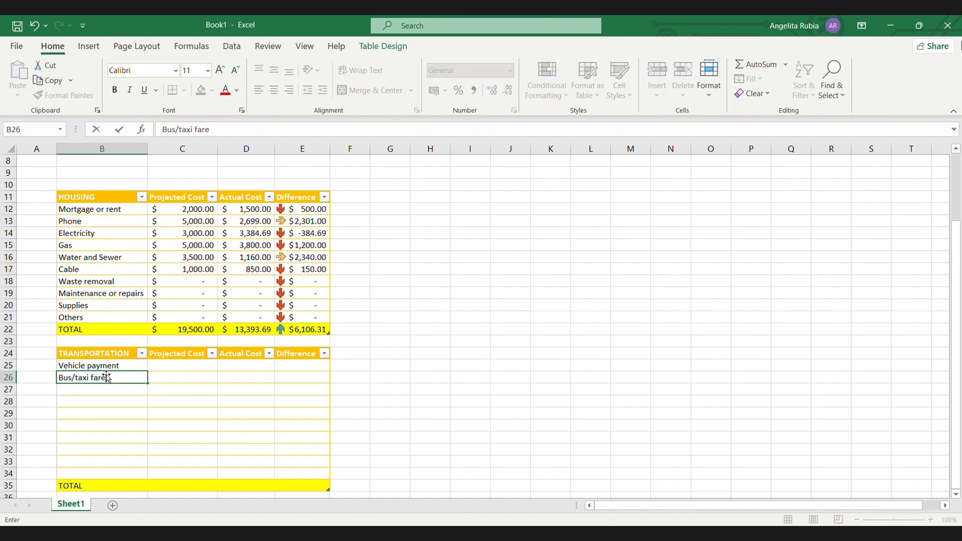
key("Return")
type("Insurance")
key("Return")
type("Licensing")
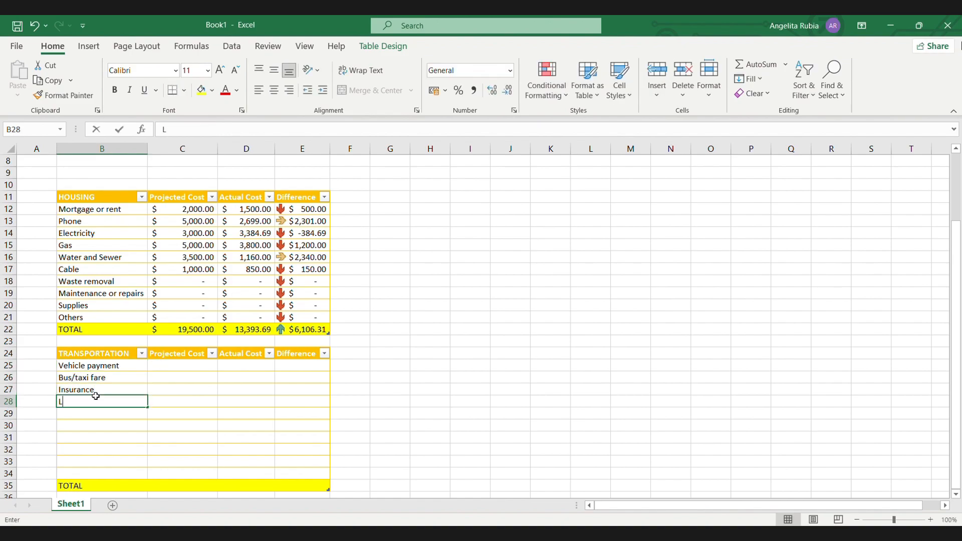
key("Return")
Enter Fuel, Maintenance and Other in cells B29:B31 of the transportation table.
type("Fuel")
key("Return")
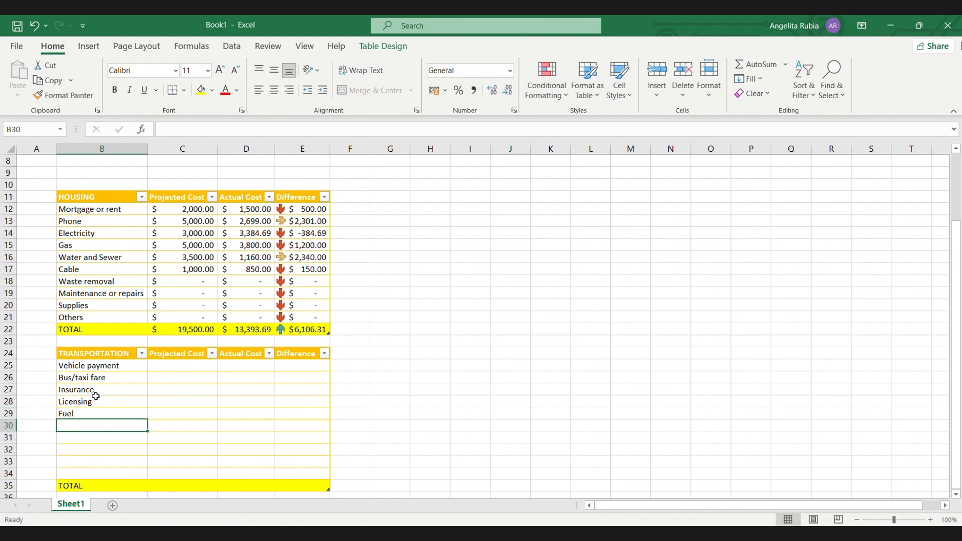
type("Maintena")
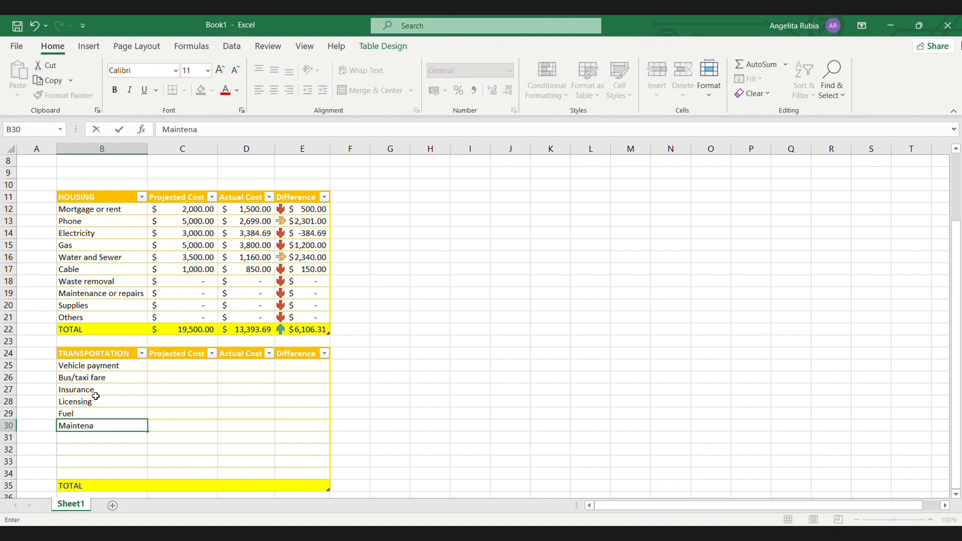
type("nce")
key("Return")
type("Other")
key("Return")
Make the housing TOTAL row bold and format the whole housing table in Arial at size 12.
left_click_drag(100, 329, 305, 329)
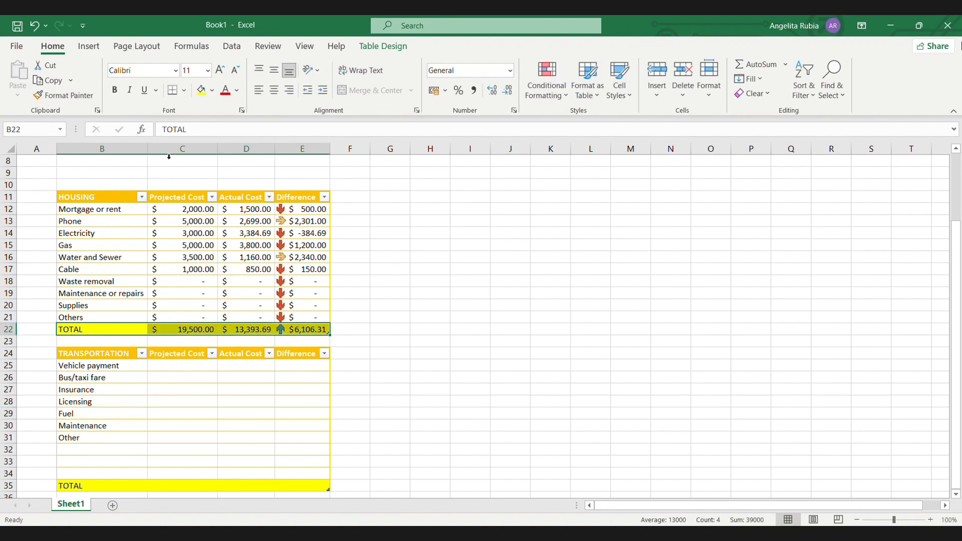
left_click_drag(80, 203, 301, 329)
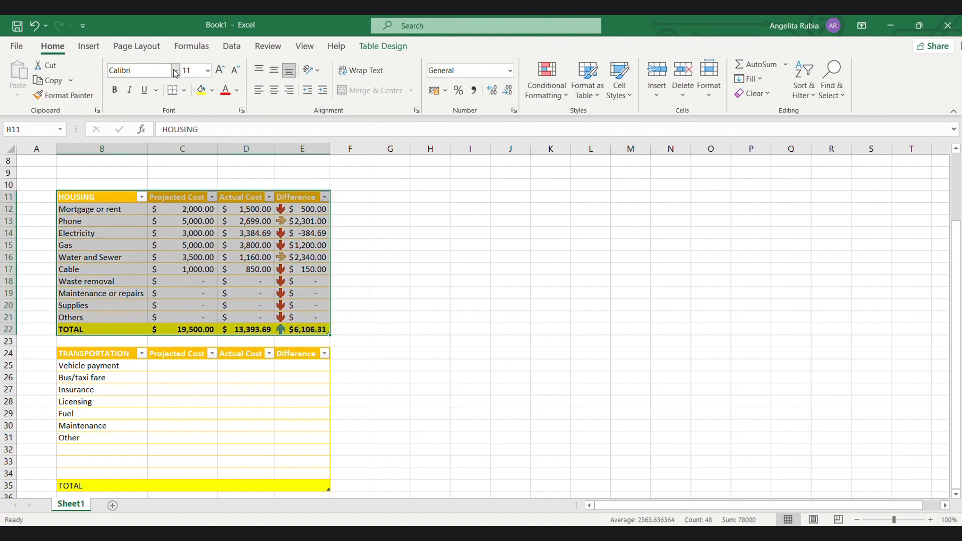
left_click(173, 70)
type("Arial")
key("Return")
left_click(220, 70)
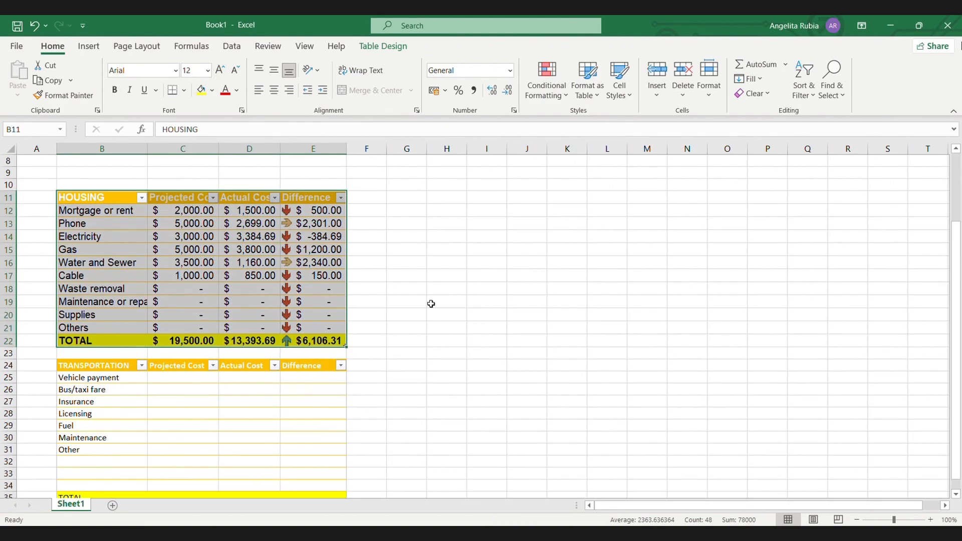
Widen columns C and D so the Projected Cost and Actual Cost headers fit.
left_click(425, 342)
scroll(425, 310, "up", 1)
left_click_drag(219, 148, 233, 149)
left_click(267, 148)
left_click_drag(294, 149, 303, 160)
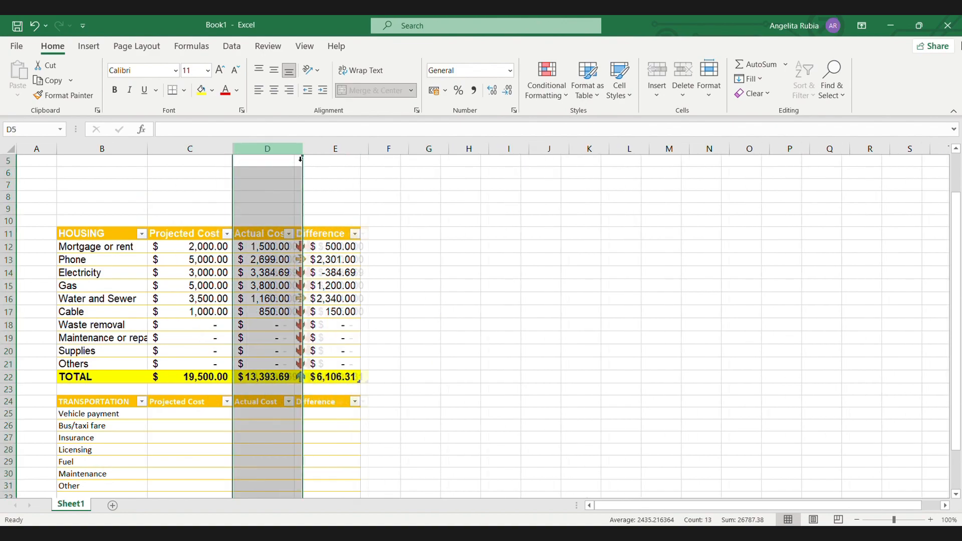
Format the transportation table in Arial at size 12 and make its TOTAL row bold.
scroll(351, 301, "down", 2)
left_click_drag(90, 330, 344, 462)
left_click(220, 71)
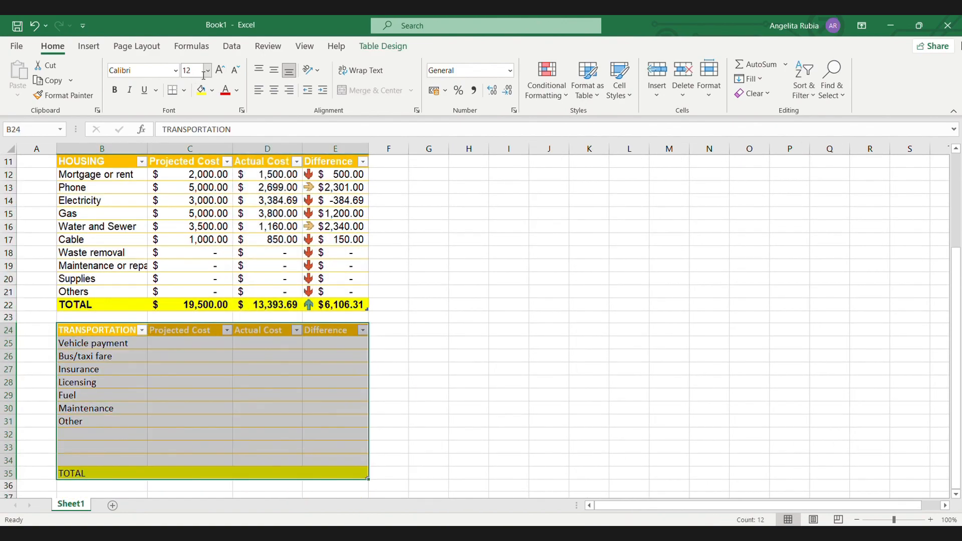
left_click(140, 70)
type("Arial")
key("Return")
left_click_drag(75, 473, 350, 473)
left_click(114, 90)
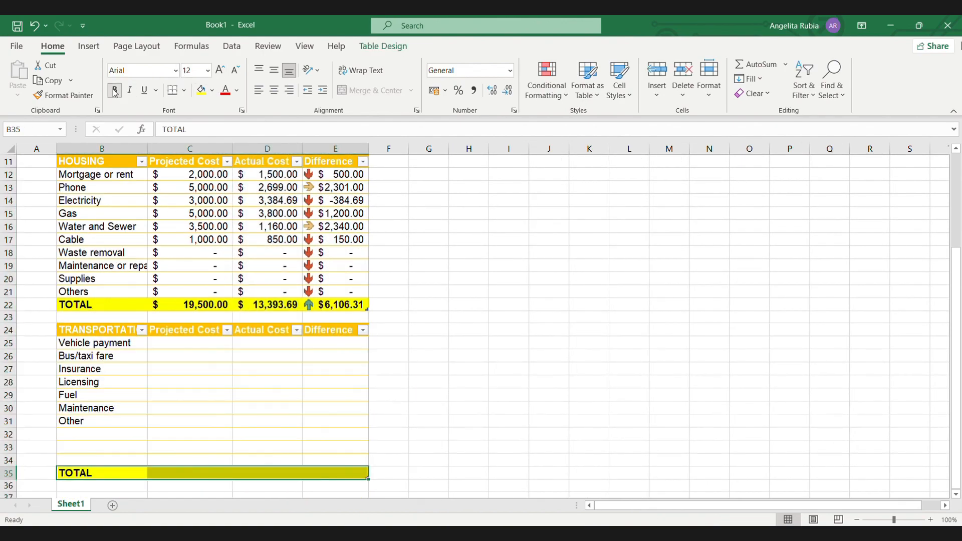
Delete the three empty table rows 32 to 34 above the transportation TOTAL row.
left_click(80, 435)
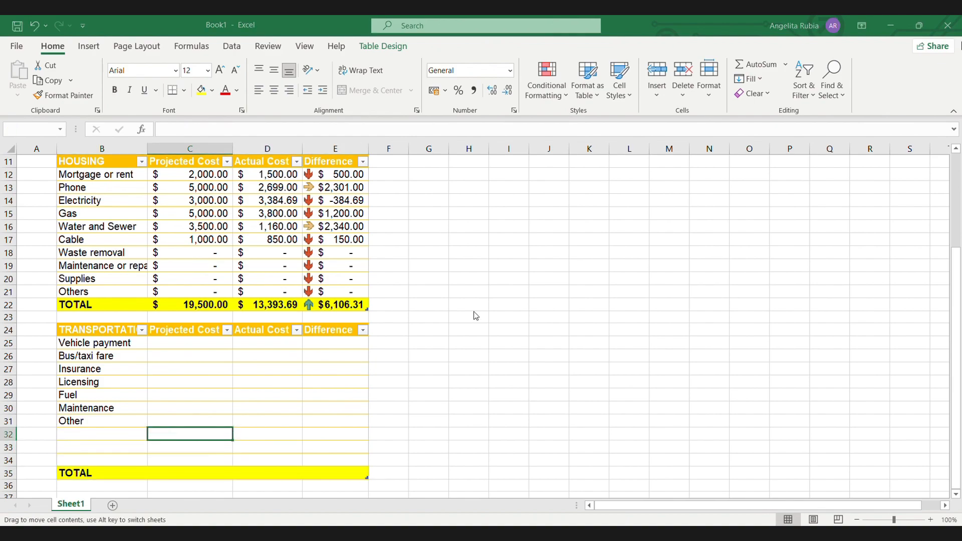
left_click_drag(118, 438, 347, 462)
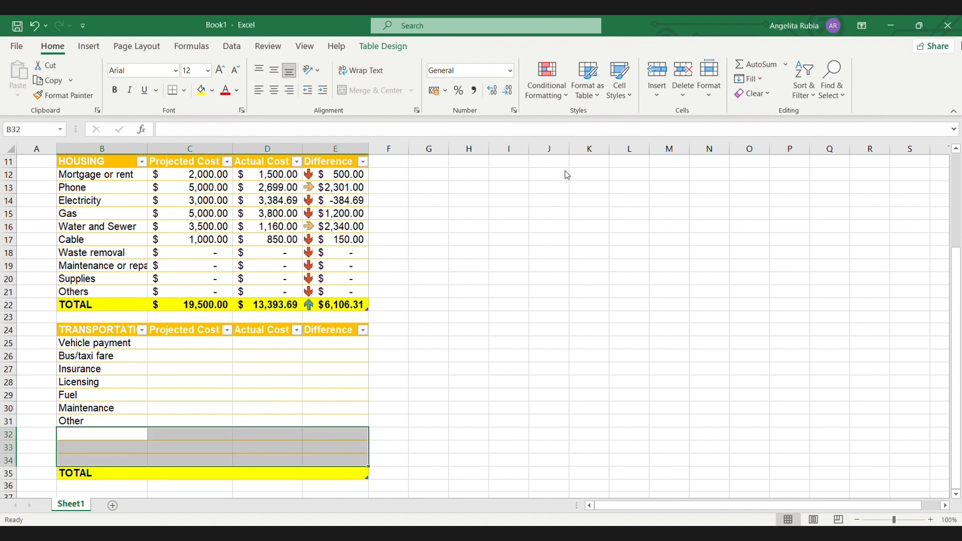
key("ctrl+minus")
Enter the transportation projected costs in C25:C31: 1500 for Vehicle payment, 2000 for Insurance and 0 for the other items.
left_click(194, 346)
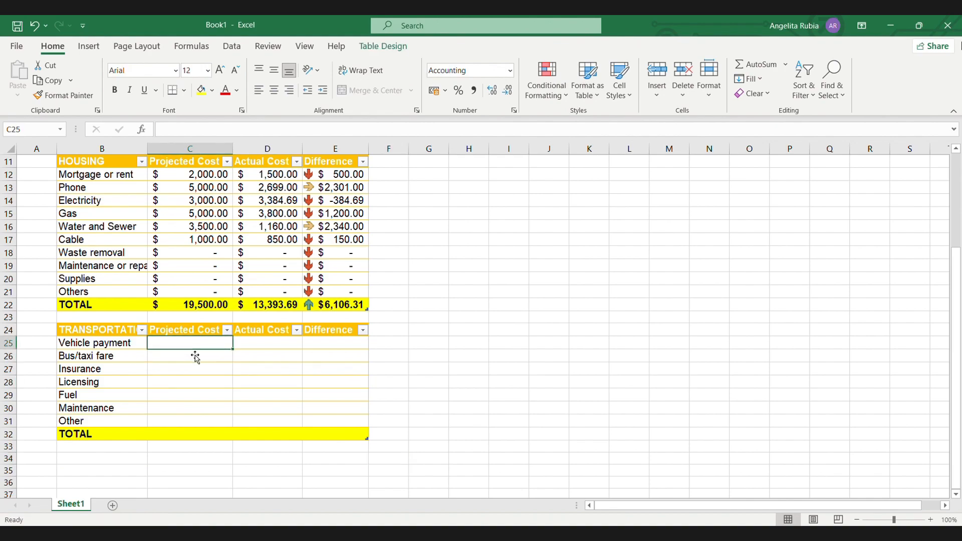
type("1500")
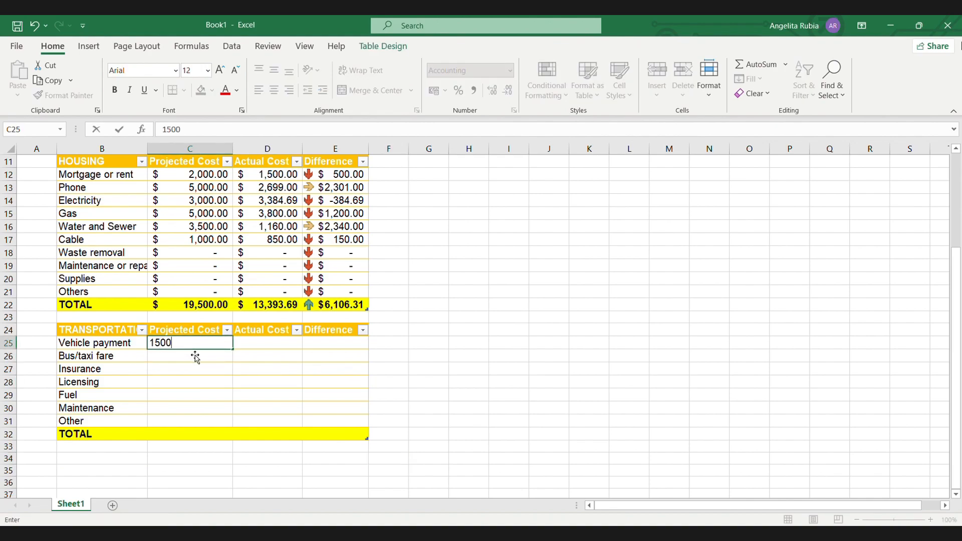
key("Return")
type("0")
key("Return")
type("2000")
key("Return")
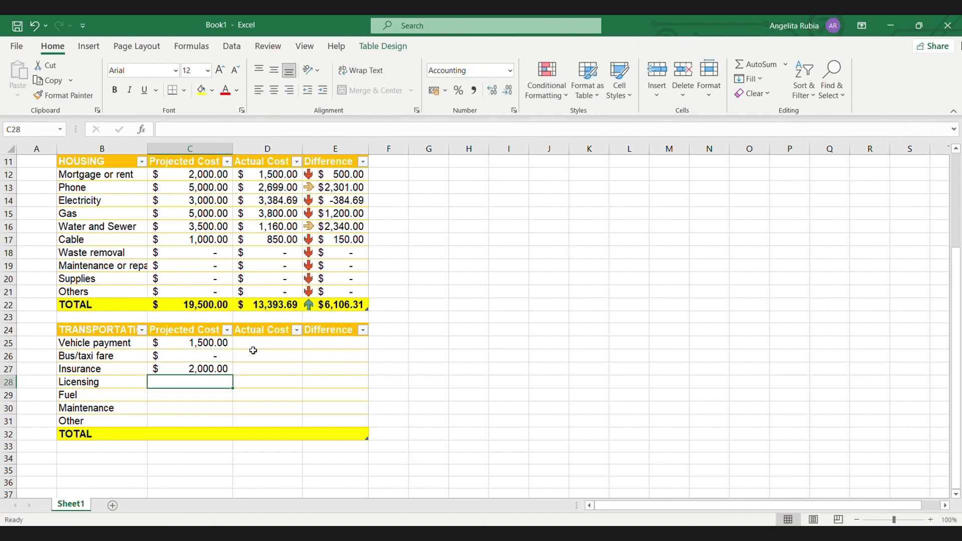
type("0")
key("Return")
type("0 0 0")
key("Return")
Enter the transportation actual costs in D25:D31: 1860 for Vehicle payment, 1550 for Insurance and 0 for the other items.
left_click(260, 343)
type("1860")
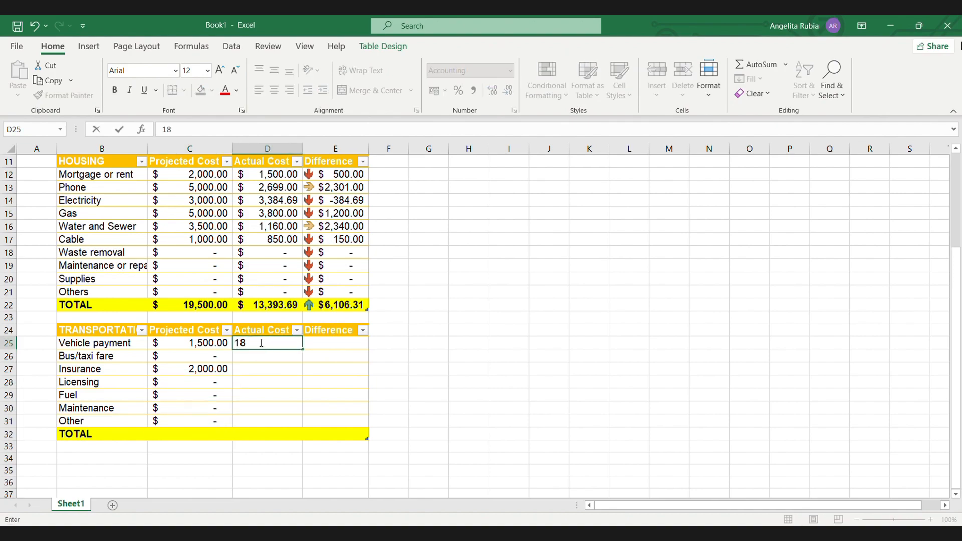
key("Return")
type("0")
key("Return")
type("1550")
key("Return")
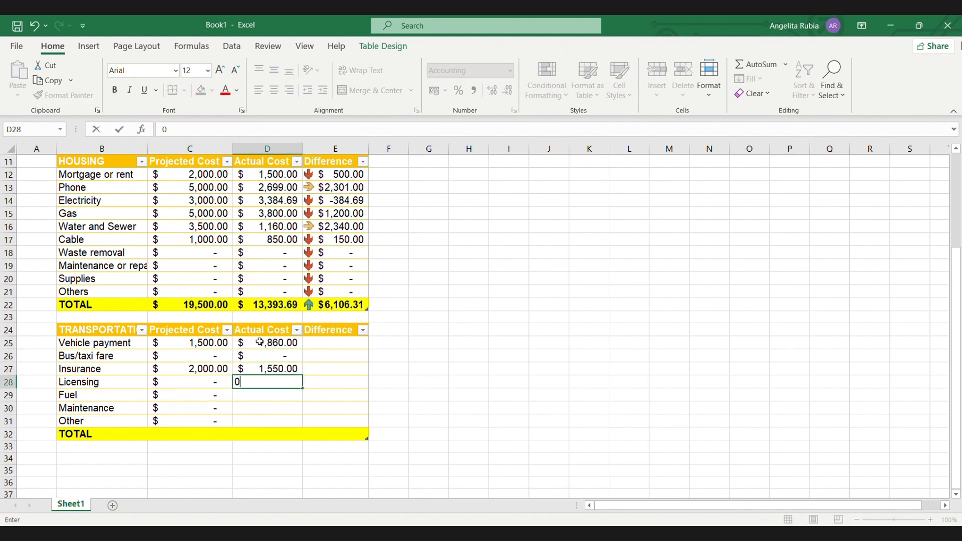
type("0 0 0 0")
key("Return")
Fill the transportation Difference column with a formula subtracting Actual Cost from Projected Cost, starting in cell E25.
left_click(317, 344)
type("=(")
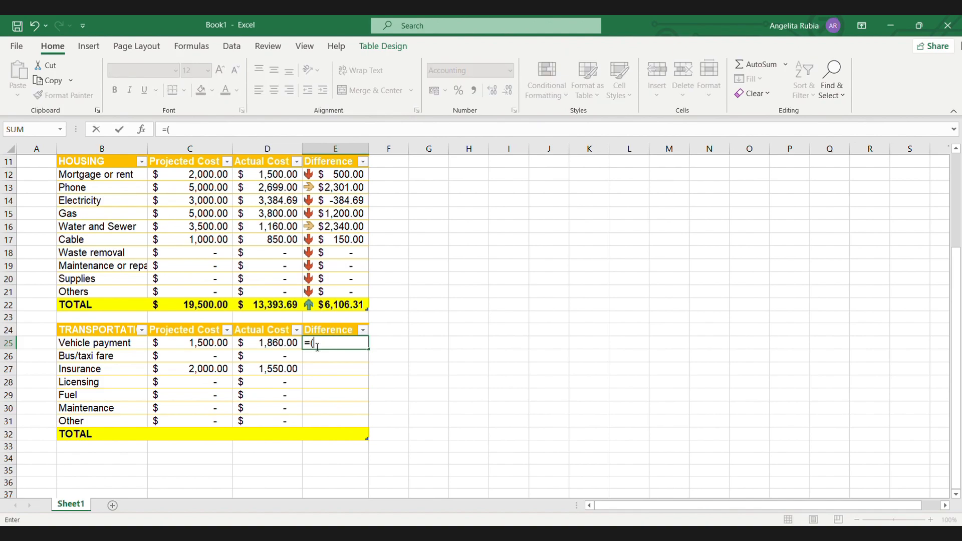
left_click(230, 345)
type("-")
left_click(270, 345)
type(")")
key("Return")
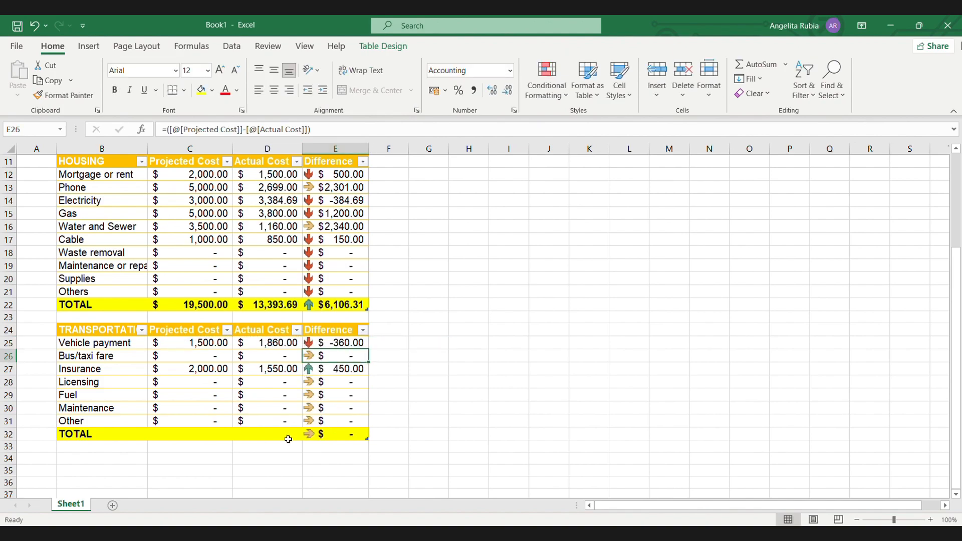
Total the transportation projected and actual costs in cells C32 and D32 with AutoSum.
left_click(200, 434)
left_click(753, 64)
left_click(281, 433)
left_click(754, 64)
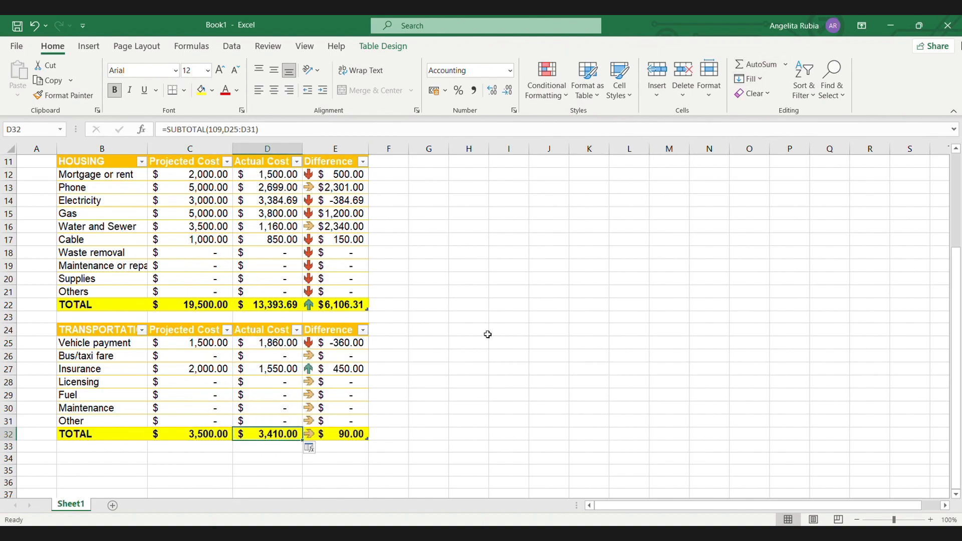
Widen column B to fit its longest entry.
left_click(125, 330)
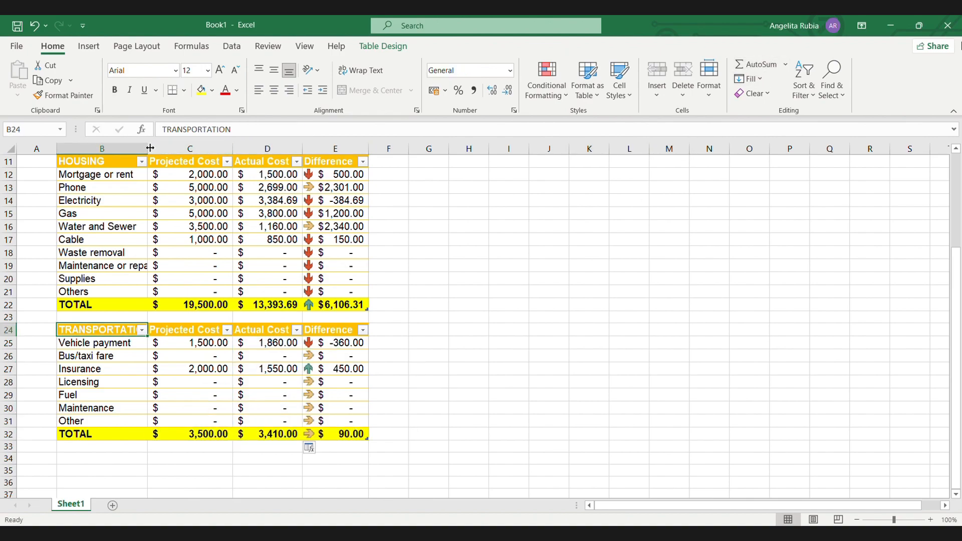
double_click(148, 148)
left_click(446, 434)
Paste a copy of the transportation table starting at B34 and rename the copy's header INSURANCE.
scroll(453, 434, "down", 3)
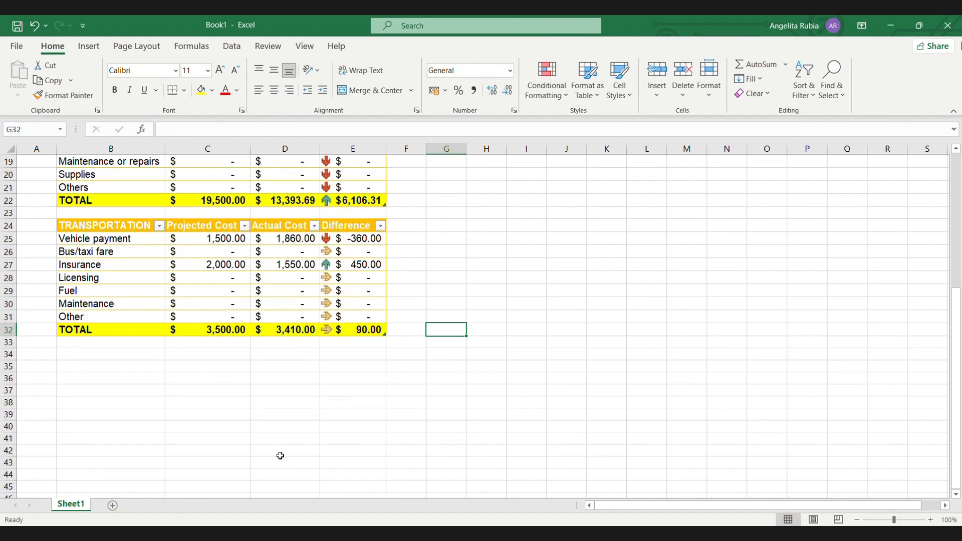
left_click(107, 225)
key("ctrl+a")
key("ctrl+c")
left_click_drag(151, 354, 347, 419)
key("ctrl+v")
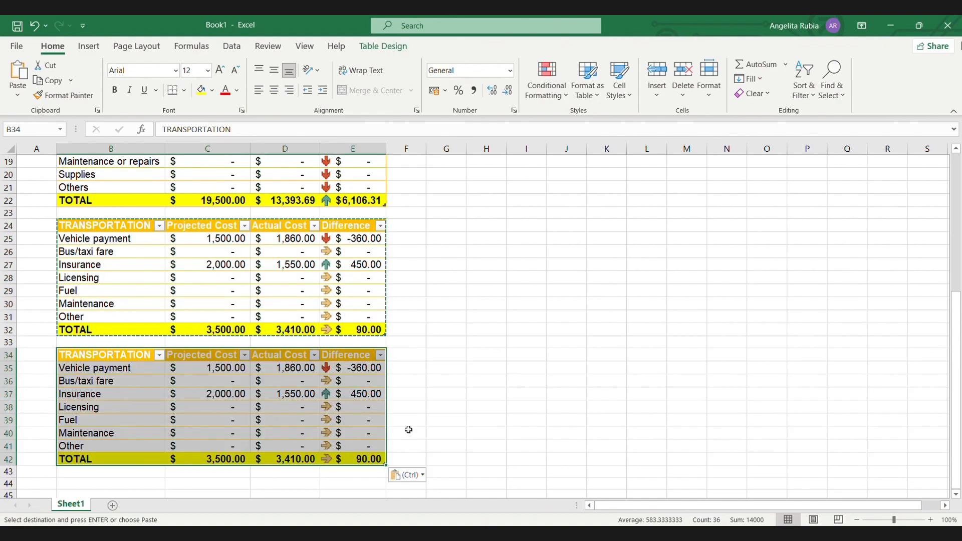
double_click(135, 358)
type("INSURANCE")
key("Return")
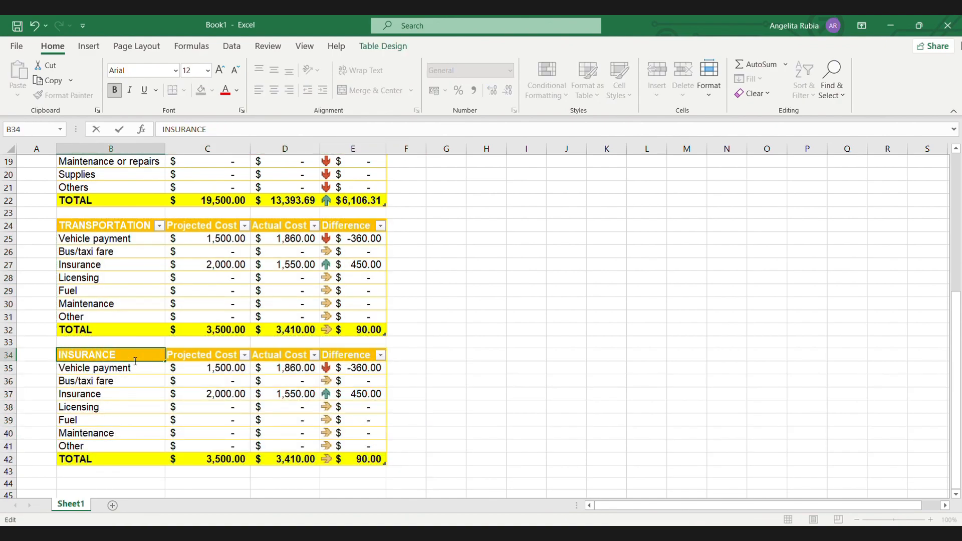
Clear the copied item names and the projected and actual costs from rows 35 to 41 of the insurance table.
key("Delete")
key("shift+ctrl+Down")
key("Delete")
key("Tab")
key("Delete")
key("Left")
key("Left")
key("Down")
key("Down")
key("Delete")
key("Right")
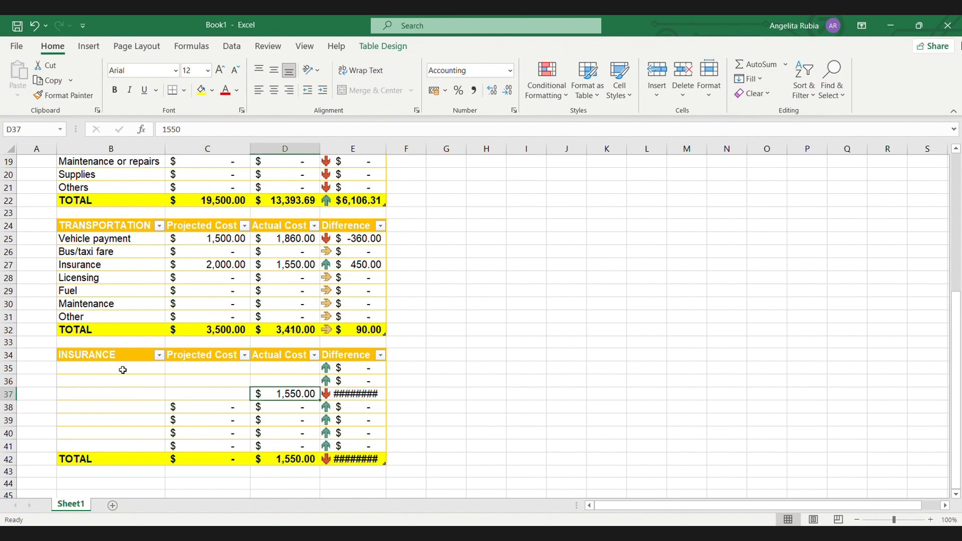
key("Delete")
key("Left")
key("Down")
key("shift+ctrl+Down")
key("shift+Right")
key("Delete")
Enter Home, Health, Life and Other as the insurance items and delete the three unused rows above TOTAL.
left_click(103, 373)
type("Home")
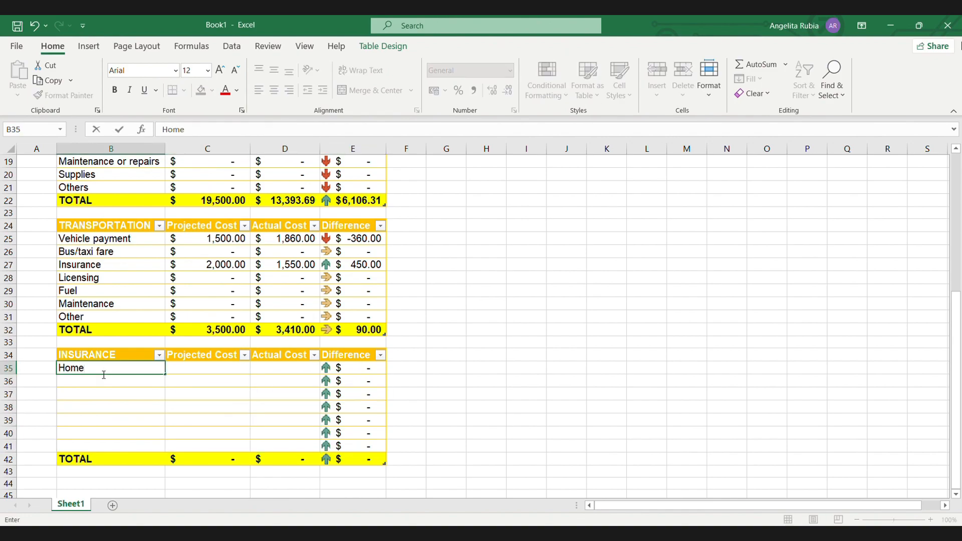
key("Return")
type("Health")
key("Return")
type("Life")
key("Return")
type("Other")
left_click_drag(105, 420, 347, 446)
key("ctrl+minus")
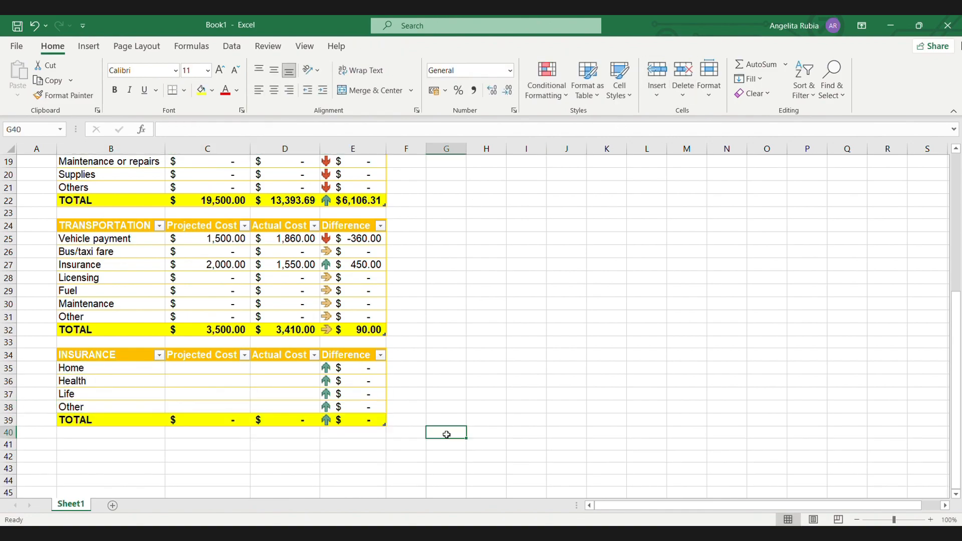
Enter 0 as the projected and actual cost of all four insurance items in C35:D38.
left_click(205, 369)
key("0")
key("Tab")
key("0")
key("Return")
key("0")
key("Tab")
key("0")
key("Return")
type("0")
key("Tab")
key("0")
key("Return")
key("0")
key("Tab")
key("0")
key("Return")
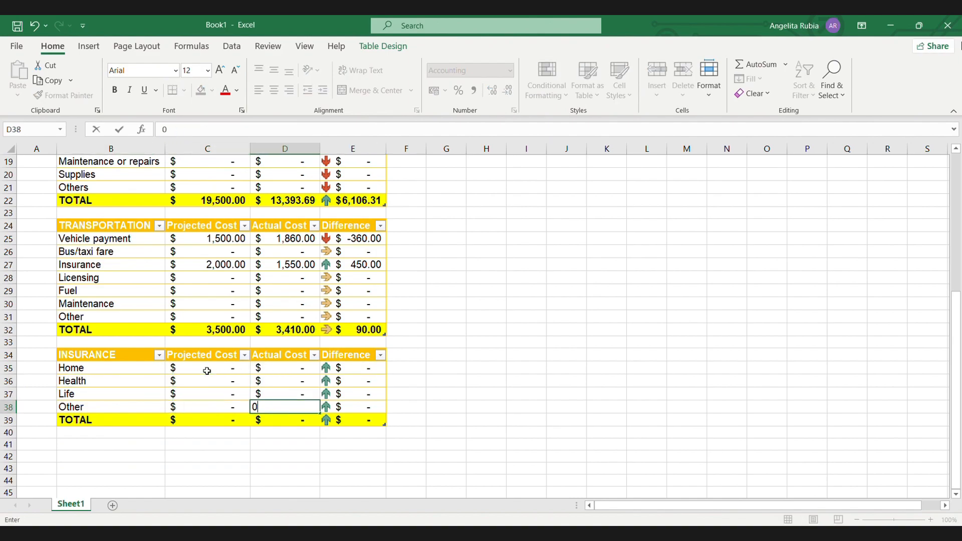
Enter a formula in E35 subtracting Actual Cost from Projected Cost for the insurance table's Difference column.
left_click(331, 368)
type("=(")
left_click(210, 369)
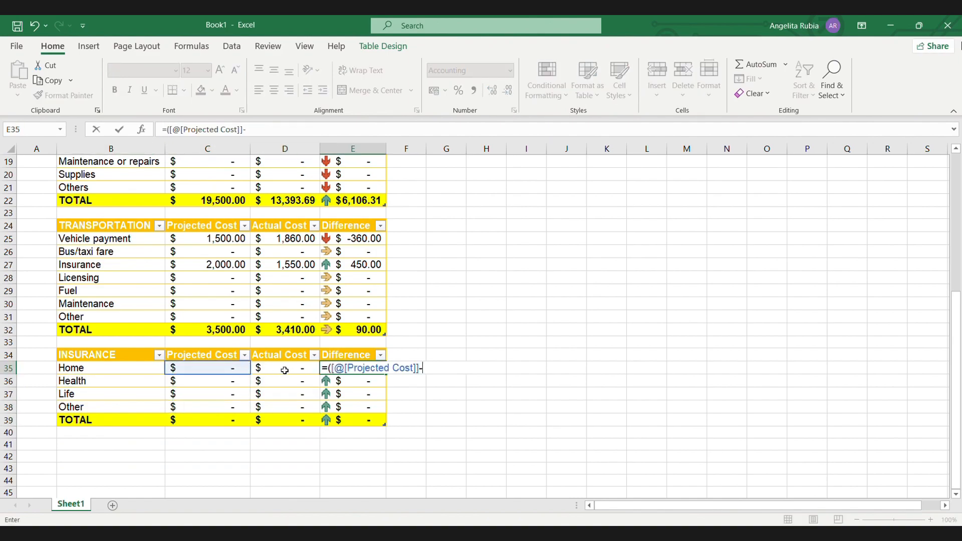
type("-")
left_click(284, 370)
type(")")
key("Return")
Paste a copy of the insurance table starting at B41 and rename the copy's header PETS.
left_click(155, 457)
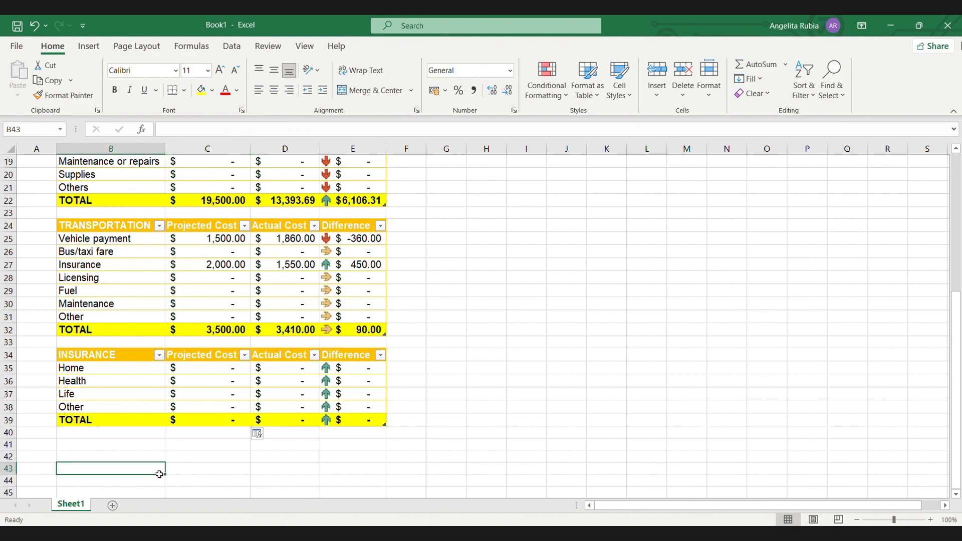
key("Up")
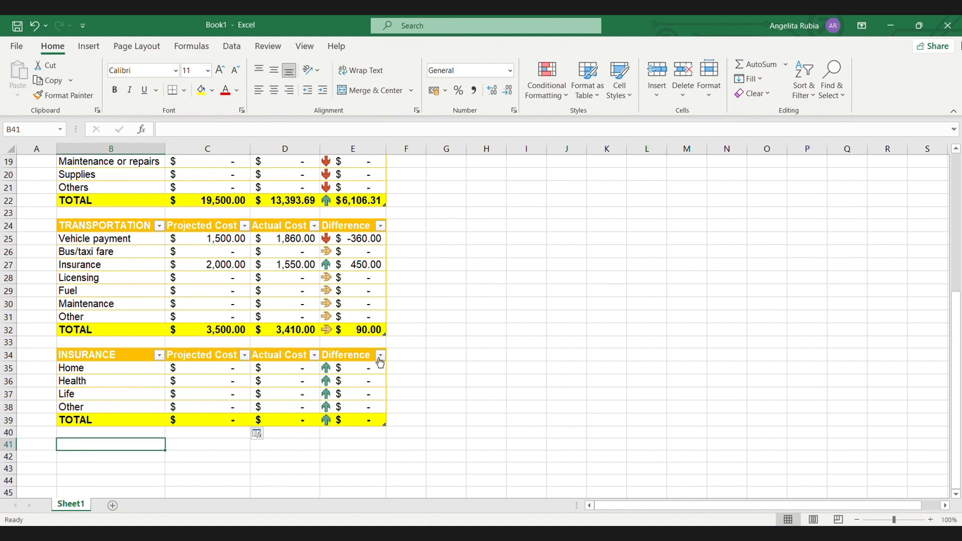
left_click_drag(75, 354, 365, 421)
key("ctrl+c")
scroll(181, 468, "down", 2)
left_click_drag(76, 368, 406, 432)
key("ctrl+v")
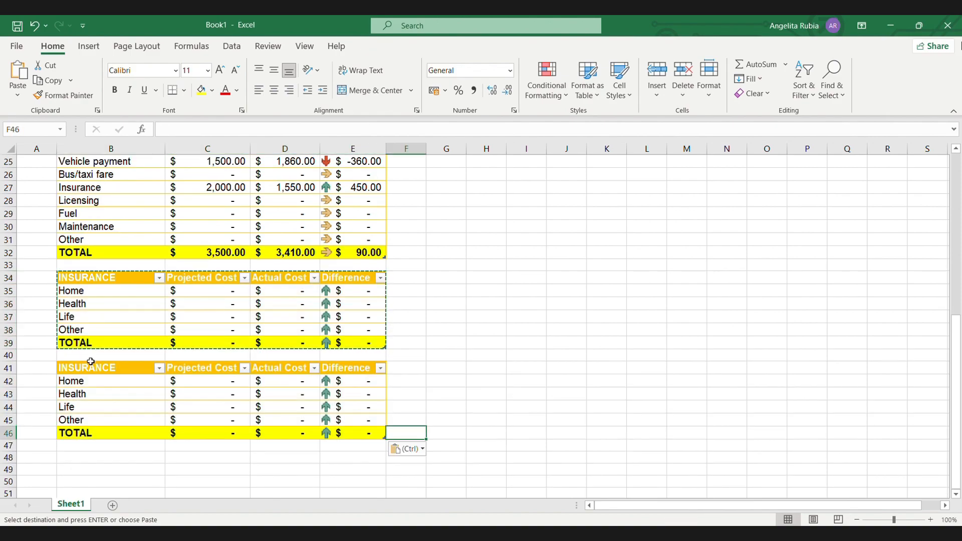
left_click(91, 362)
type("PETS")
key("Return")
Clear the copied item names and the projected and actual costs in B42:D45 of the pets table.
key("Delete")
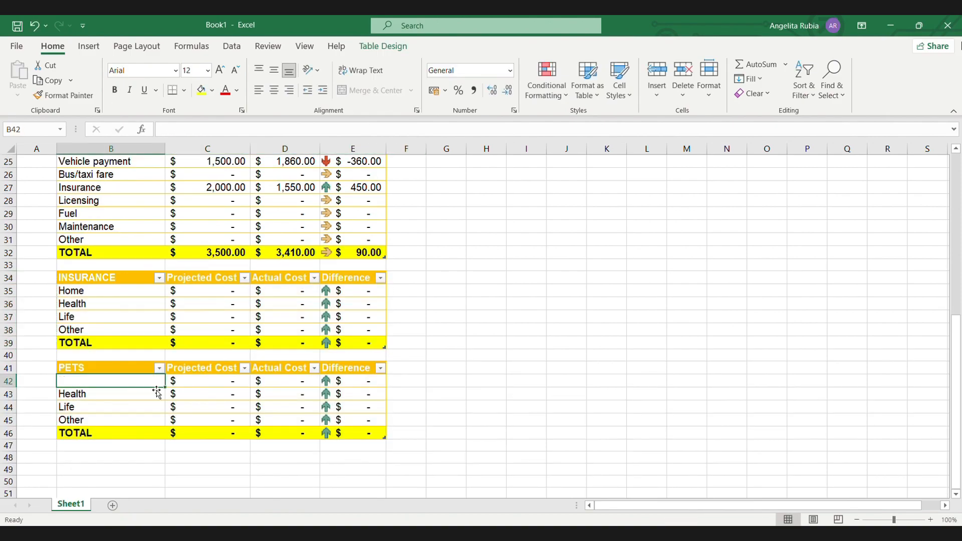
key("Down")
key("Delete")
key("Down")
key("Delete")
key("Down")
key("Delete")
key("Up")
key("Up")
key("Up")
key("Right")
key("Delete")
key("Down")
key("Delete")
key("Down")
key("Delete")
key("Down")
key("Delete")
key("Up")
key("Up")
key("Up")
key("Right")
key("Delete")
key("Down")
key("Delete")
key("Down")
key("Delete")
key("Down")
key("Delete")
Enter the pet expense items Food, Medical, Grooming and Toys in B42:B45.
left_click(156, 386)
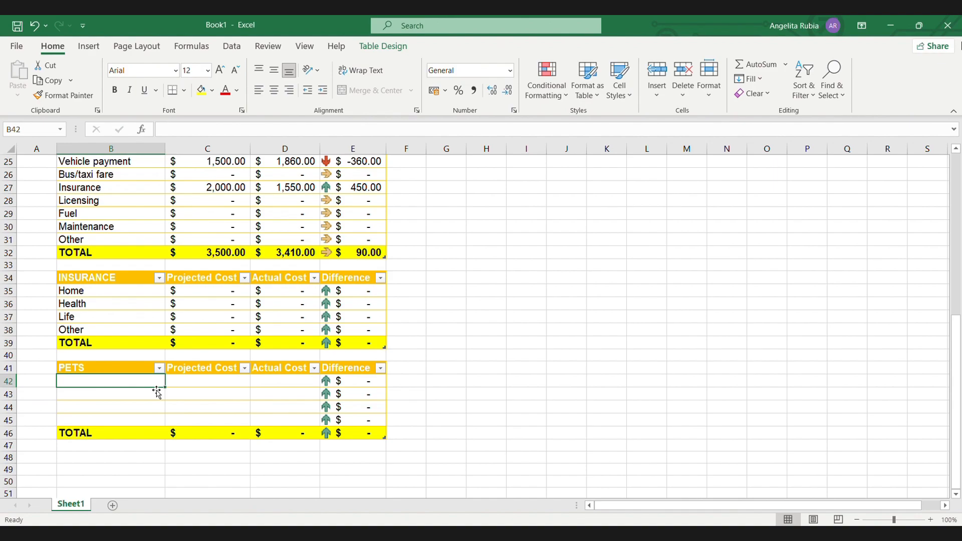
type("Food")
key("Return")
type("Medical")
key("Return")
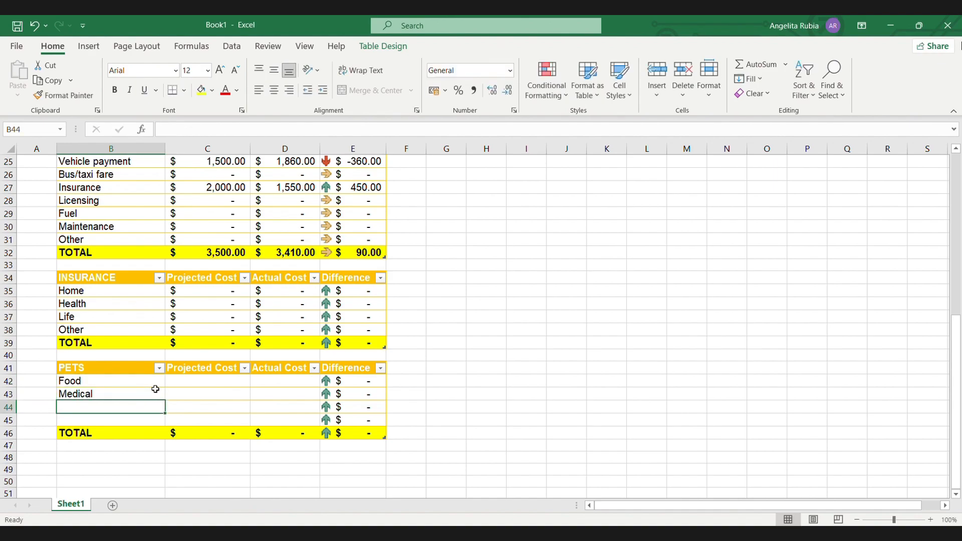
type("Grooming")
key("Return")
type("Toys")
key("Return")
Turn the pets table's TOTAL row 46 into an item row named Others, clearing its contents and yellow fill.
mouse_move(153, 433)
left_mouse_down()
mouse_move(397, 434)
mouse_move(150, 446)
left_mouse_up()
key("Delete")
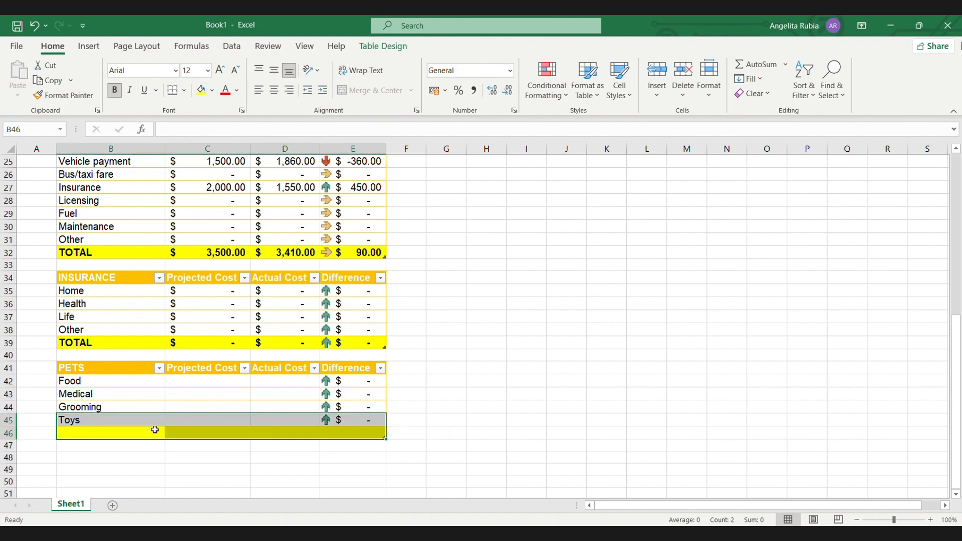
left_click(154, 431)
left_click(64, 95)
left_click_drag(221, 432, 371, 433)
type("Other")
key("Return")
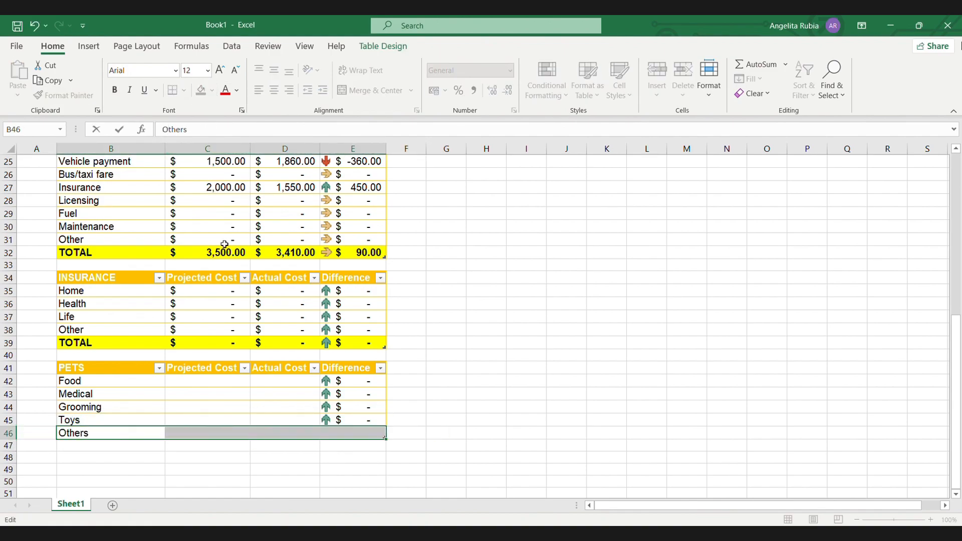
Add a TOTAL row beneath Others in the pets table, and delete the Others row.
type("total")
key("Tab")
key("Tab")
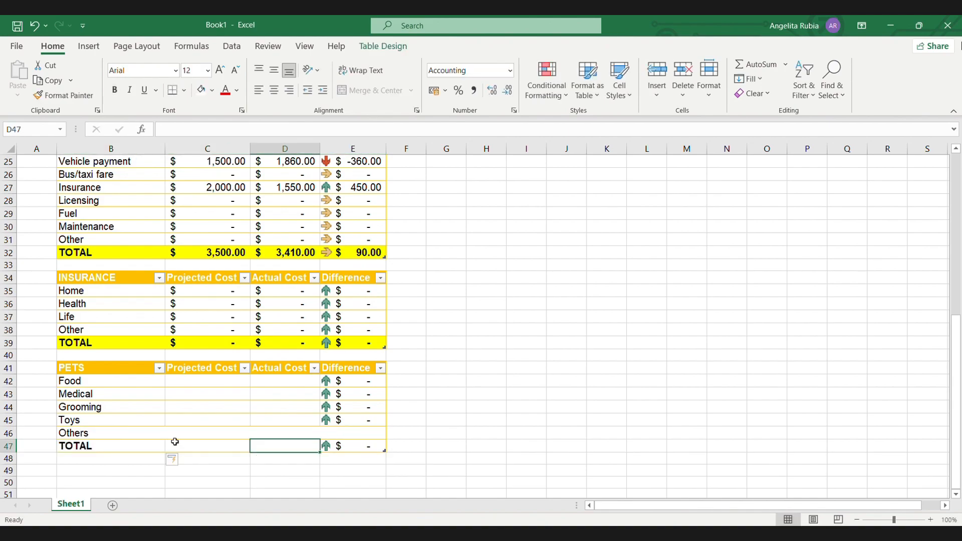
left_click_drag(75, 433, 365, 433)
key("ctrl+minus")
left_click(393, 434)
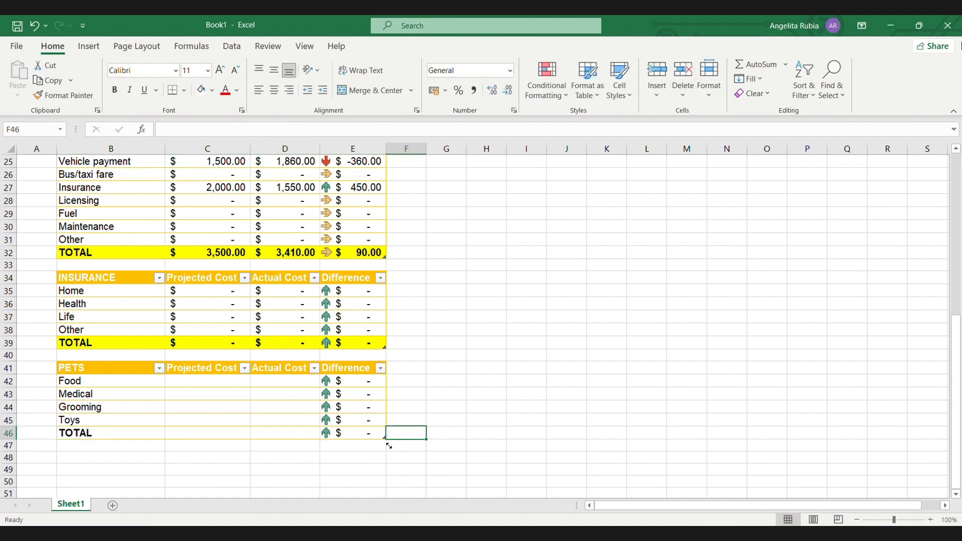
Rename the item in B46 as Others and add a yellow-filled TOTAL row beneath it in row 47.
left_click(97, 433)
key("BackSpace")
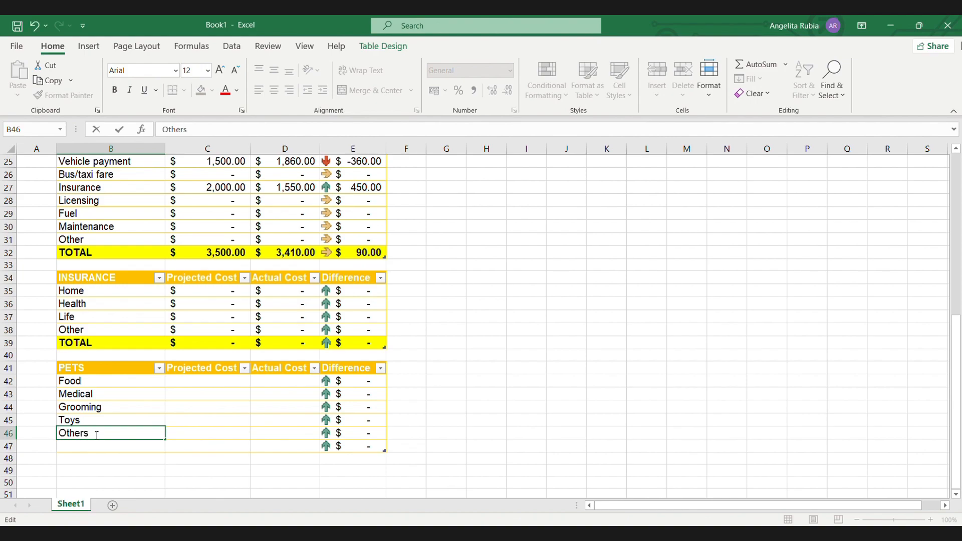
key("Return")
type("TOTAL")
key("Return")
left_click_drag(96, 446, 365, 446)
left_click(201, 90)
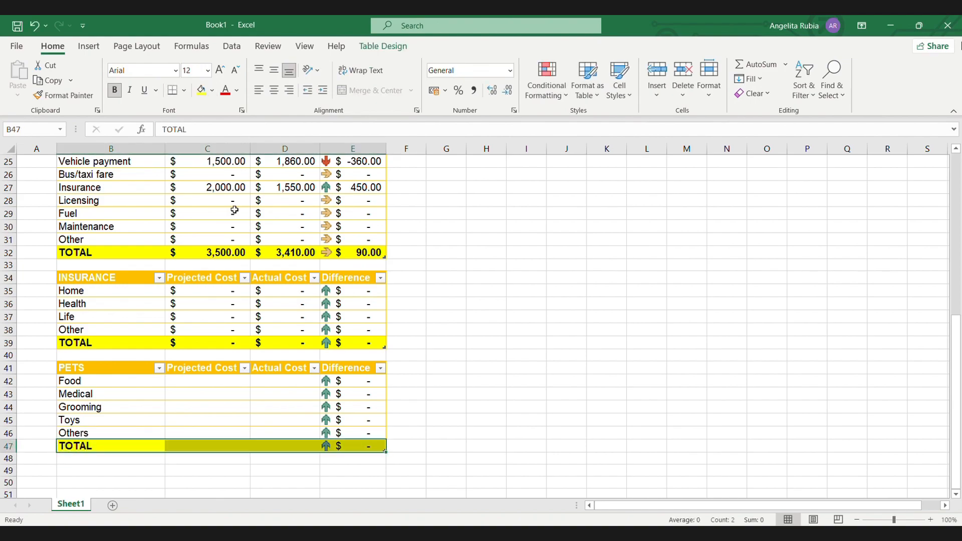
Enter the projected and actual pet costs: 2000 and 1000 for Food, 3000 and 1500 for Medical.
left_click(187, 384)
type("2000")
key("Tab")
type("1000")
key("Return")
type("3000")
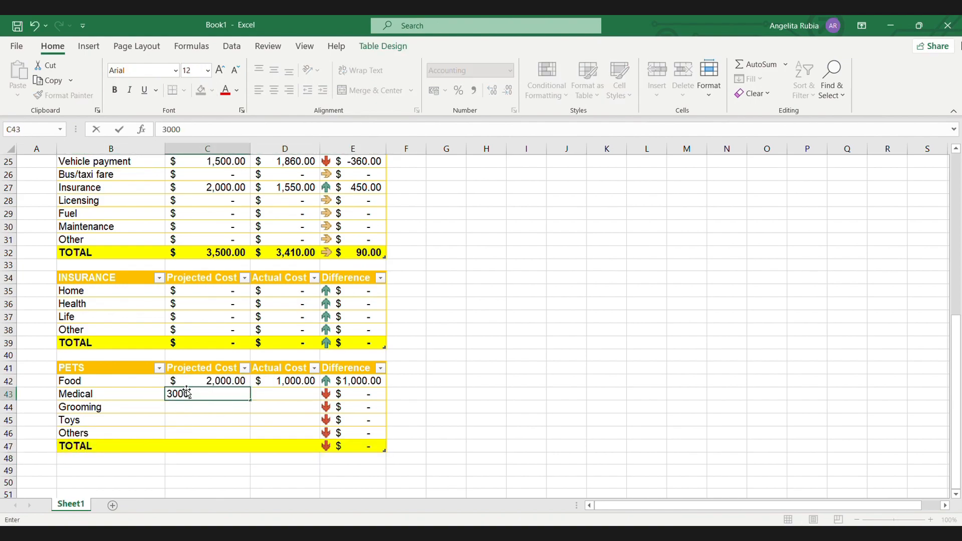
key("Tab")
type("1500")
key("Return")
Enter the projected and actual pet costs: 500 and 450 for Grooming, 200 and 100 for Toys, 0 and 0 for Others.
type("500")
key("Tab")
type("450")
key("Return")
type("200")
key("Tab")
type("100")
key("Return")
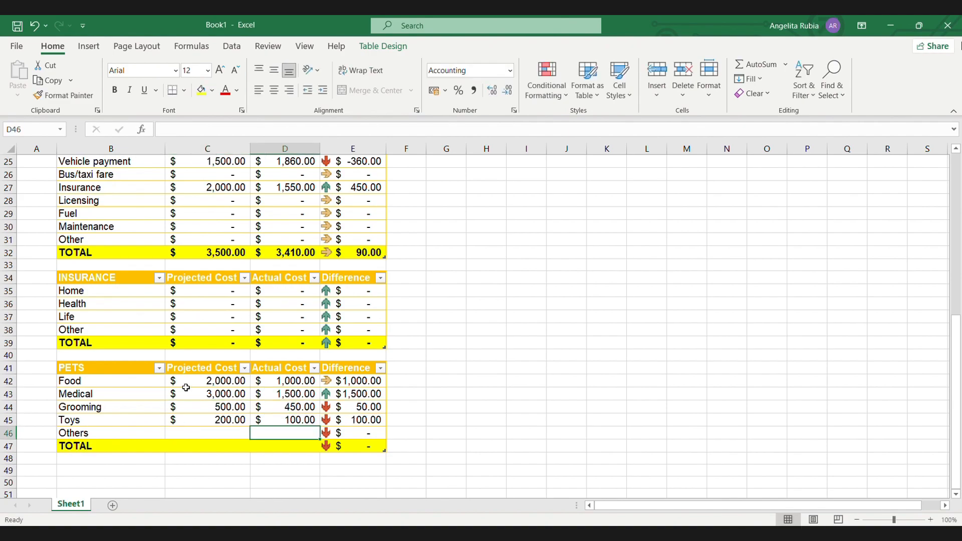
type("0")
key("Return")
Total the pets table's projected and actual costs in C47 and D47 with AutoSum.
key("alt+equal")
key("alt+equal")
left_click(290, 453)
key("alt+equal")
key("alt+equal")
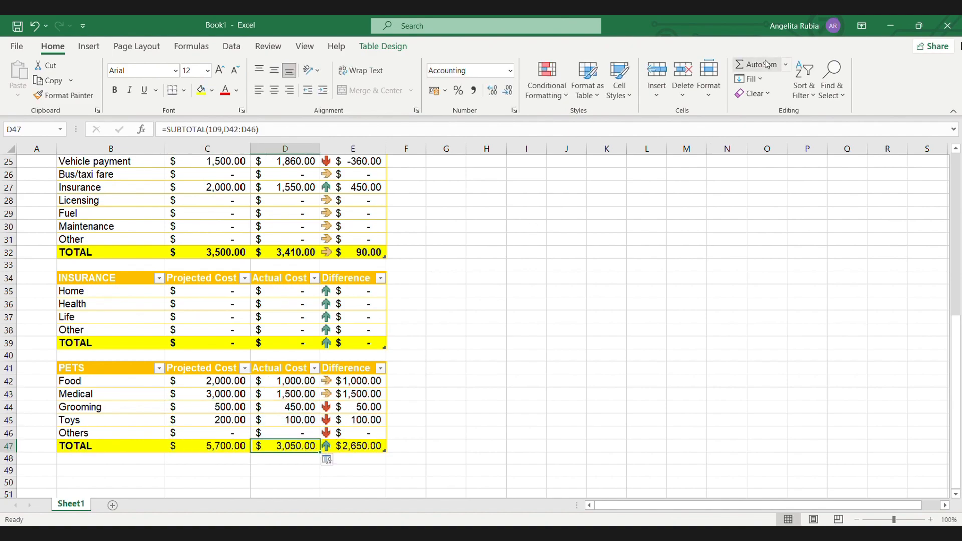
Make the pets table's total amounts in C47:E47 bold.
scroll(569, 275, "up", 6)
scroll(509, 291, "down", 2)
scroll(509, 291, "down", 5)
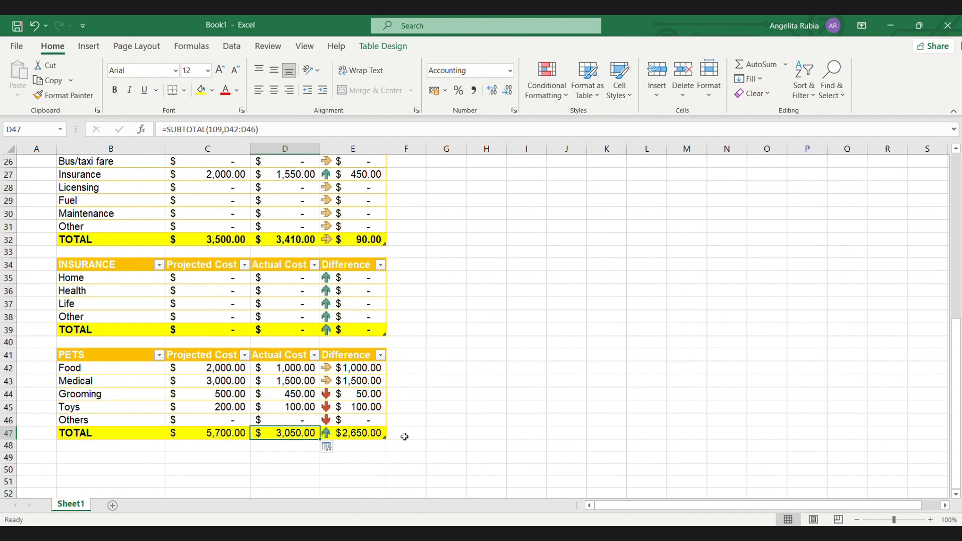
left_click_drag(210, 433, 365, 433)
left_click(95, 360)
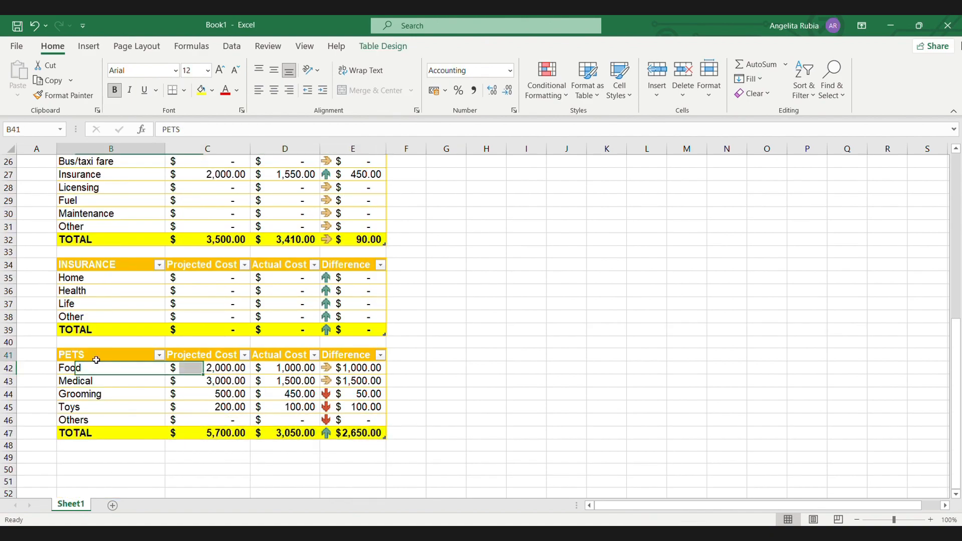
Copy the whole pets table and paste the duplicate below it, starting at B49.
key("ctrl+a")
key("ctrl+c")
scroll(452, 444, "down", 2)
left_click(85, 385)
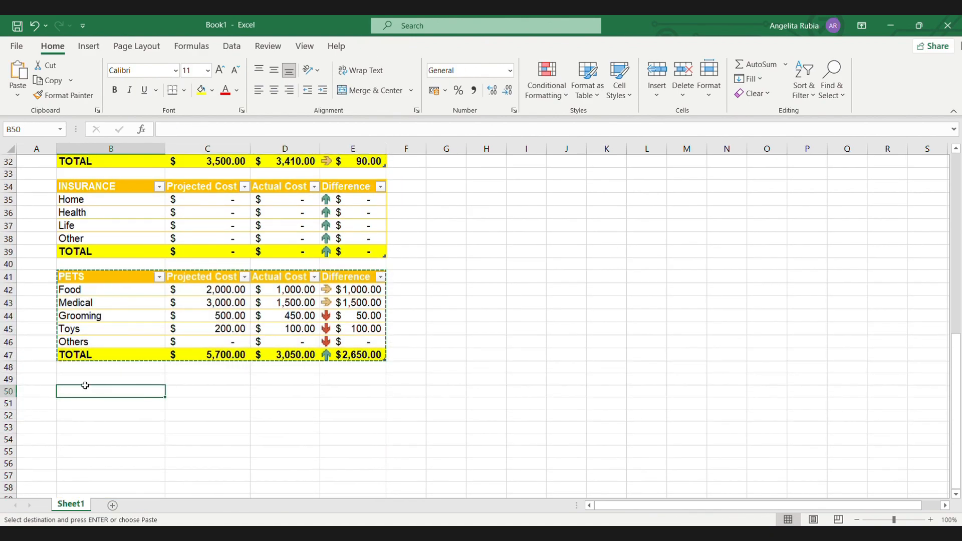
scroll(85, 385, "down", 1)
key("ctrl+v")
Clear the duplicated table's category labels, projected costs and actual costs in B50:D55, keeping the Difference column.
left_click(129, 376)
key("Delete")
key("Tab")
key("Delete")
key("Tab")
key("Delete")
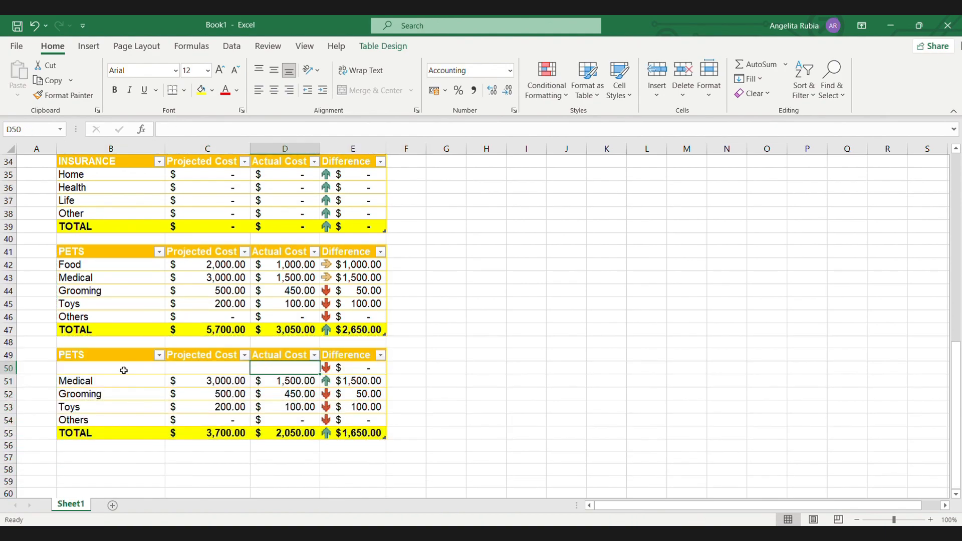
key("Tab")
key("Tab")
key("Delete")
key("Tab")
key("Delete")
key("Tab")
key("Delete")
key("Delete")
key("Tab")
key("Delete")
key("Tab")
key("Delete")
key("Delete")
key("Tab")
key("Delete")
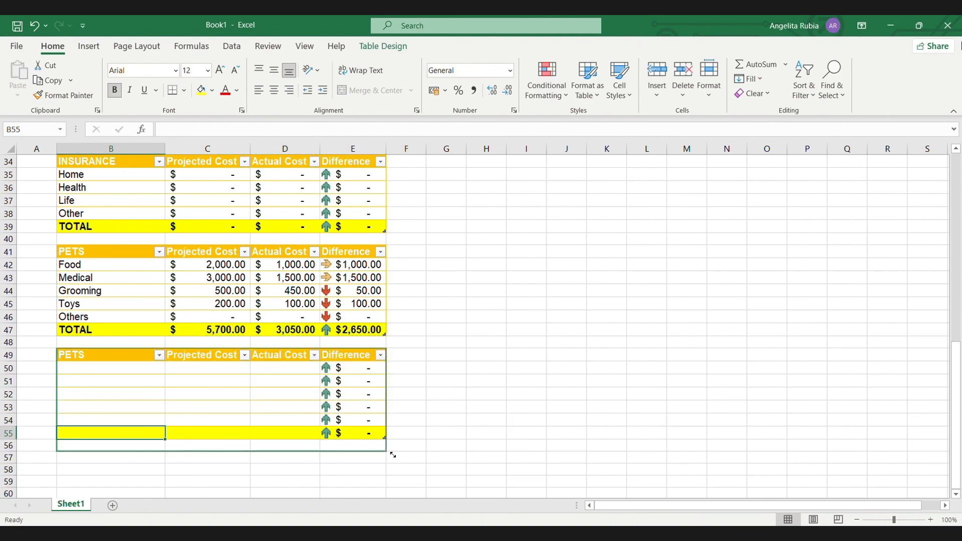
Extend the duplicated table down to row 57 and remove the yellow fill from row 55.
left_click_drag(393, 454, 392, 465)
left_click(64, 95)
left_click_drag(111, 433, 208, 432)
left_click(207, 471)
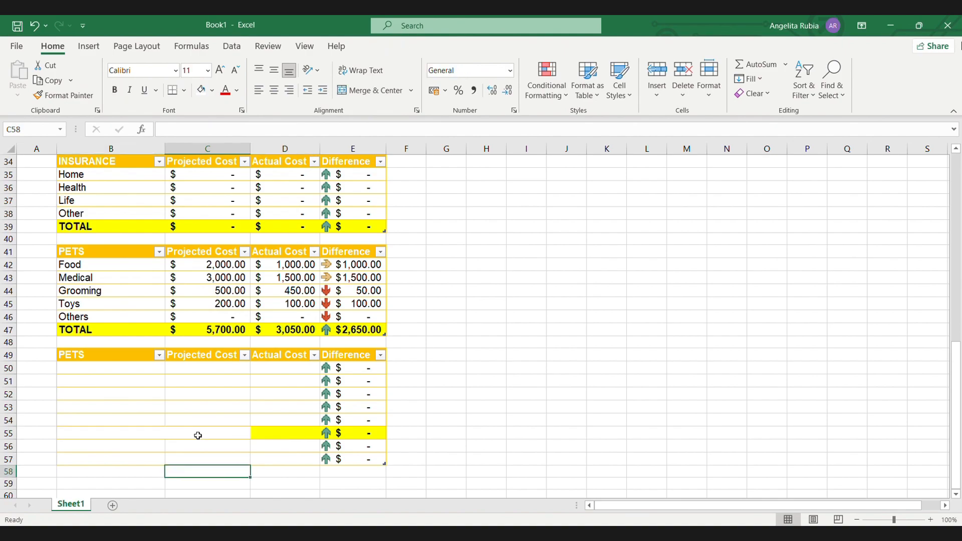
left_click_drag(111, 433, 207, 433)
left_click(64, 95)
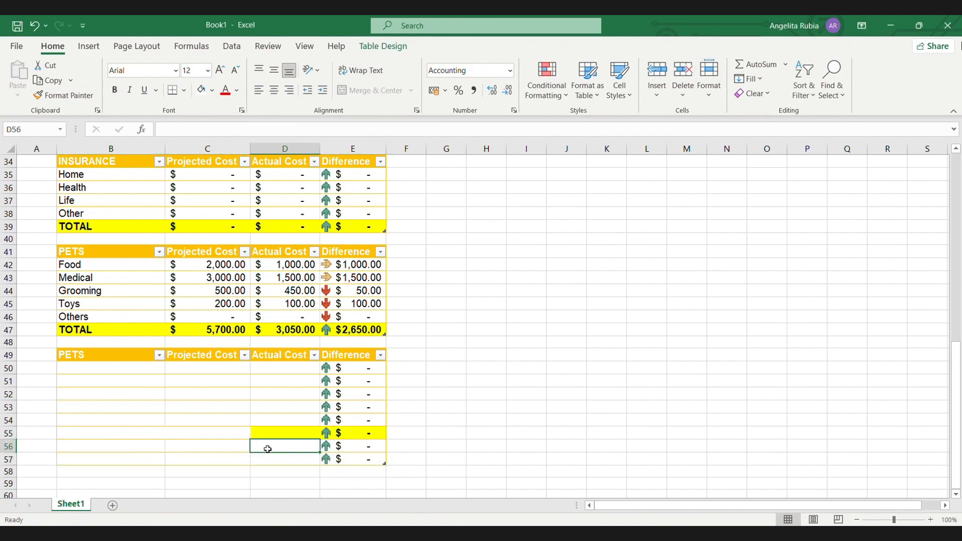
left_click(284, 433)
key("Tab")
Rename the table header PERSONAL CARE and list the categories Medical, Hair/nails, Clothing and Dry cleaning.
left_click(109, 356)
double_click(109, 356)
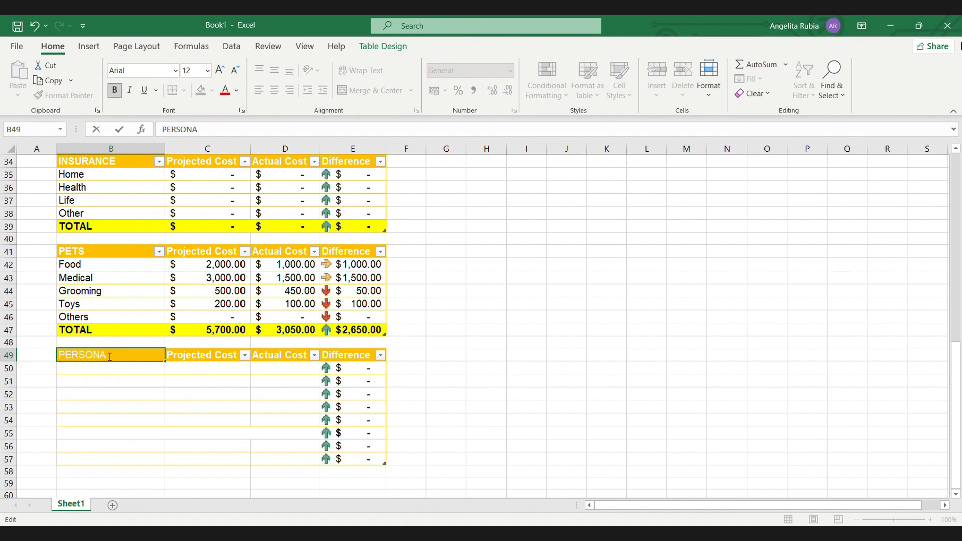
key("Return")
type("medical")
key("Return")
type("Hair")
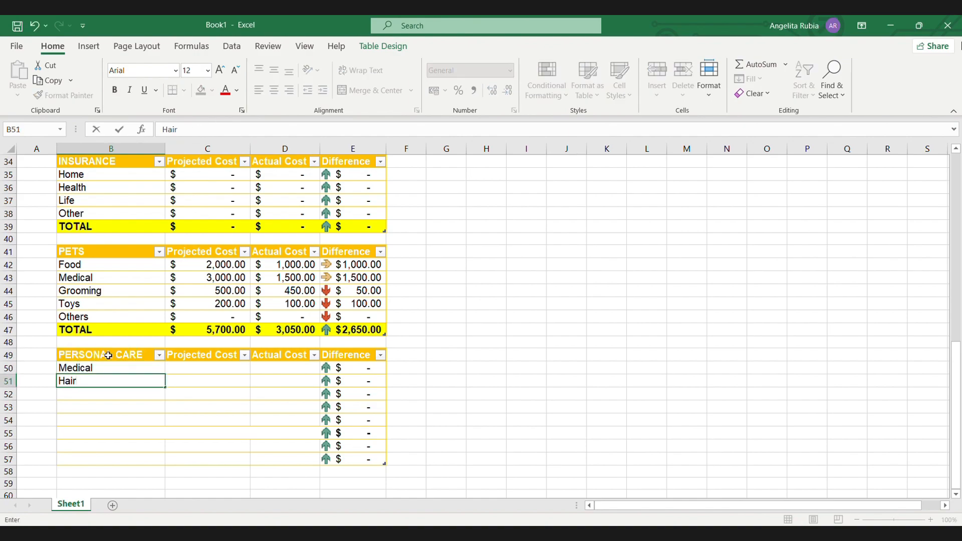
type("/nails")
key("Return")
type("Clothing")
key("Return")
type("Dry cleaning")
key("Return")
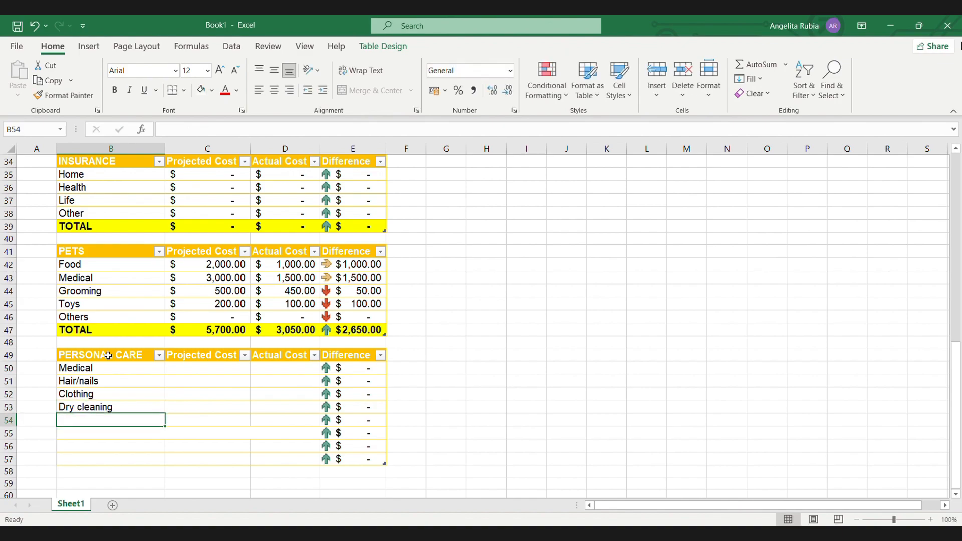
Add the categories Health club, Organization dues or fees and Other, and finish with a bold, yellow-filled TOTAL row.
type("Health club")
key("Return")
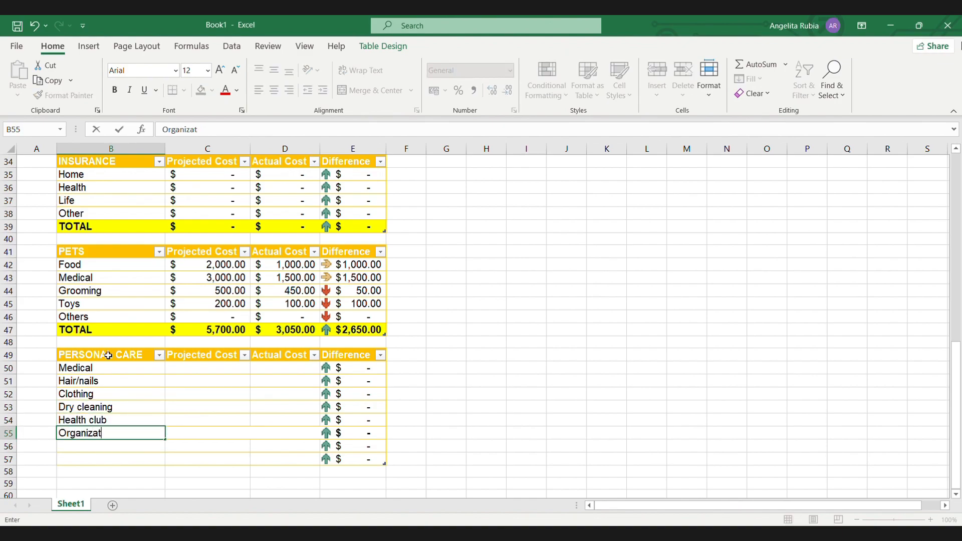
key("Return")
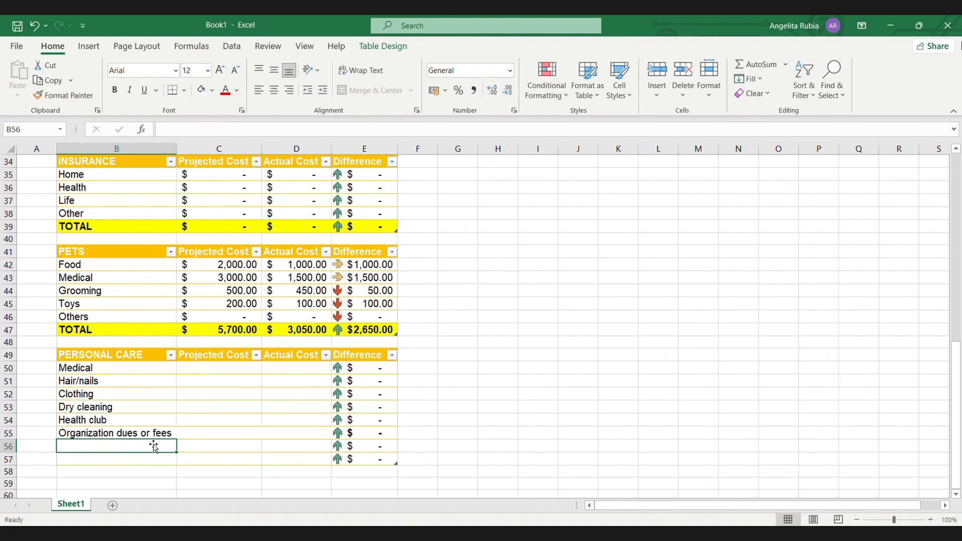
type("other")
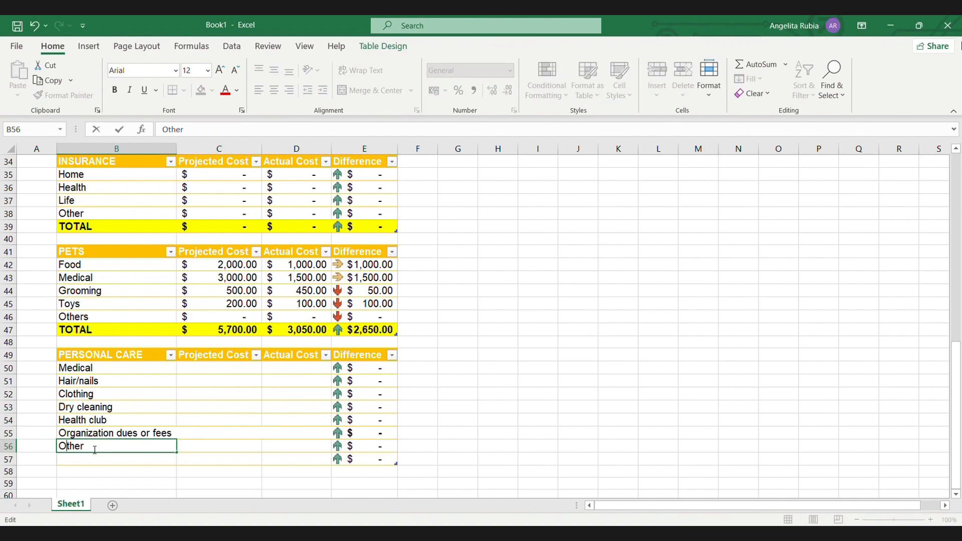
key("Return")
key("ctrl+b")
type("TOTAL")
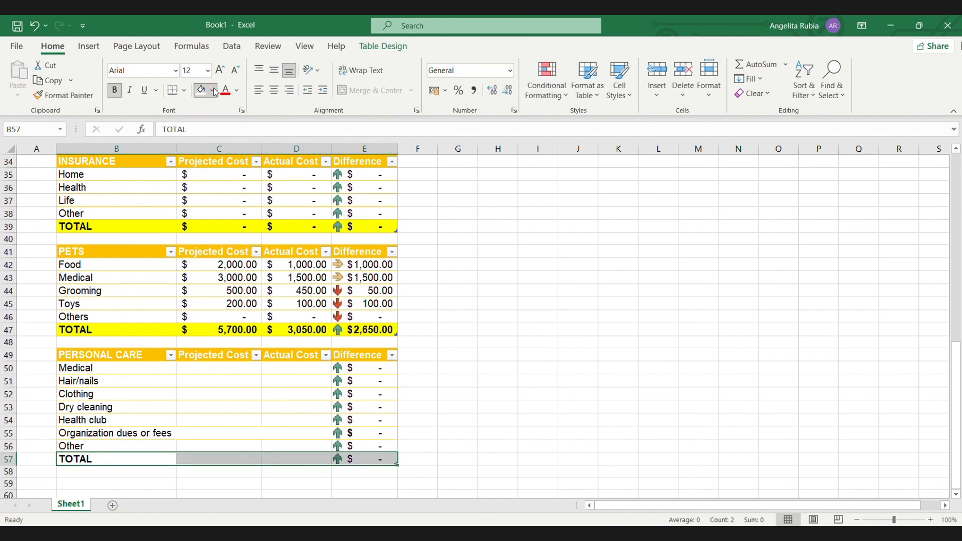
Enter 1500 as the projected and 500 as the actual Medical cost in the personal care table.
left_click(252, 369)
type("500")
key("Return")
left_click(210, 372)
type("1500")
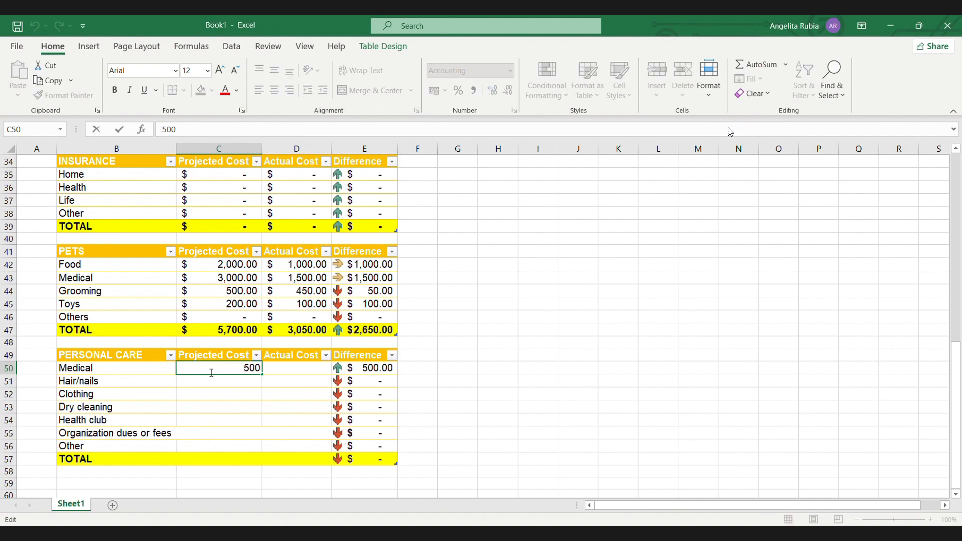
key("Tab")
type("500")
key("Return")
Enter the projected and actual personal care costs: 0 and 0 for Hair/nails, 5000 and 2000 for Clothing.
left_click(306, 384)
type("00")
key("Return")
key("Left")
type("5000")
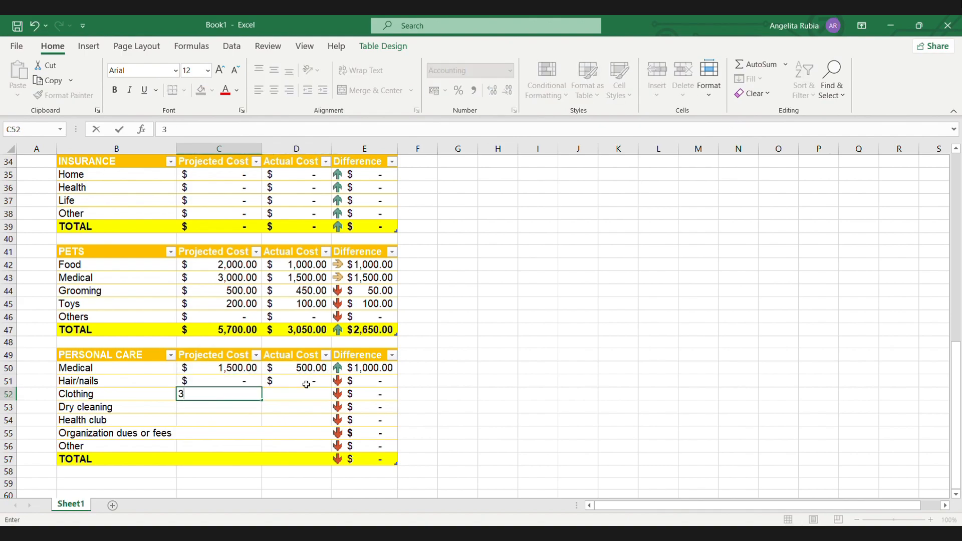
key("Tab")
type("2000")
key("Return")
Enter 0 as the projected cost for Dry cleaning, Health club, Organization dues or fees and Other.
type("0")
key("Return")
type("0")
key("Return")
type("0")
key("Return")
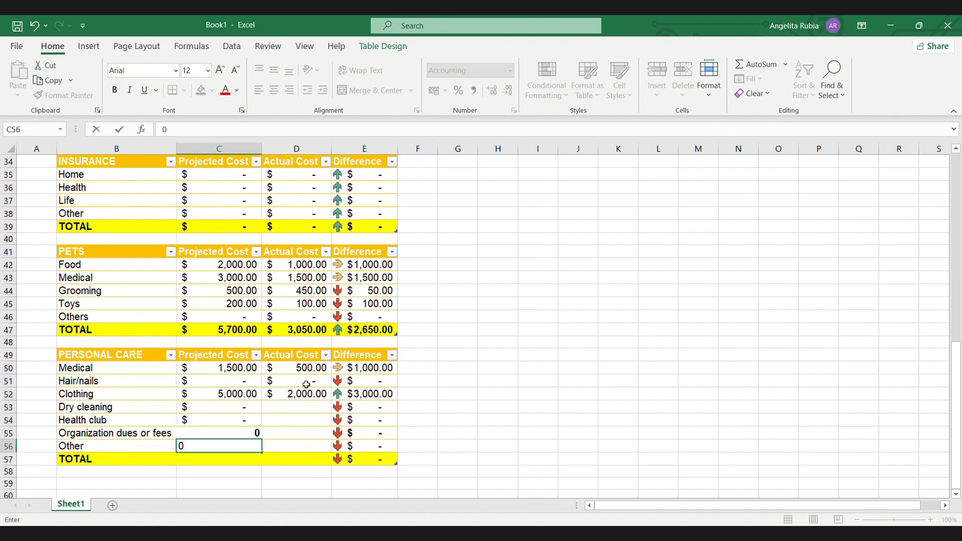
type("0")
Re-enter the Organization dues or fees costs as 0 and remove the bold formatting from C55:E55.
left_click_drag(371, 433, 276, 435)
key("Delete")
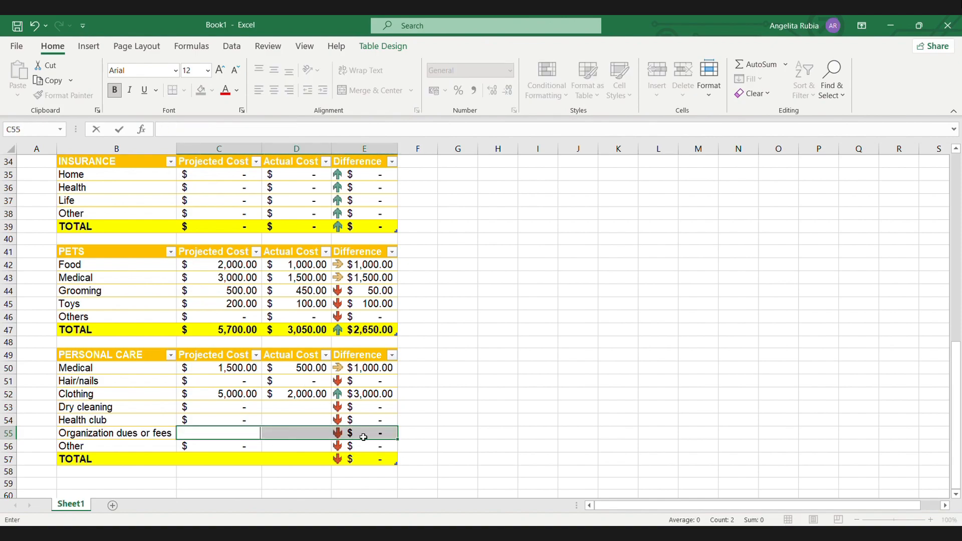
left_click(296, 433)
left_click(240, 435)
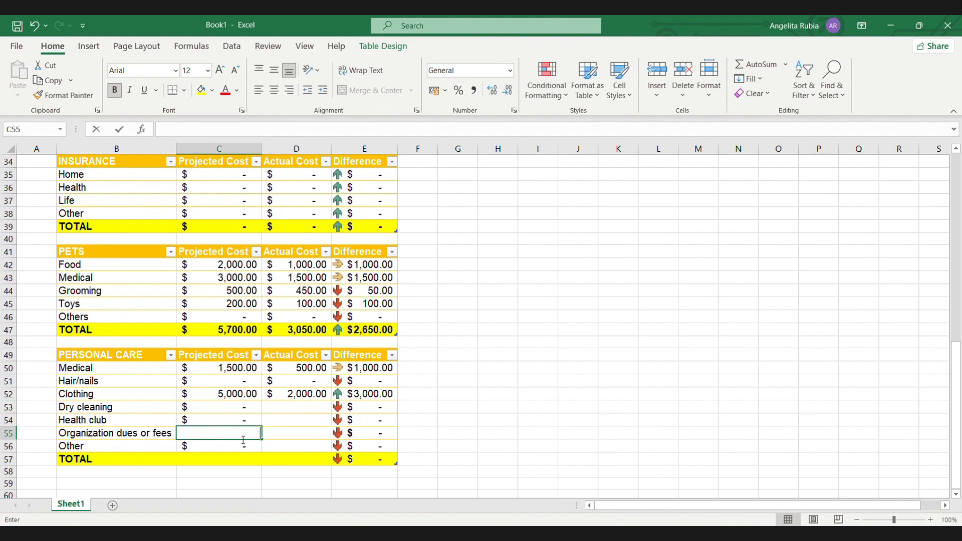
type("0")
key("Tab")
key("shift+Tab")
key("BackSpace")
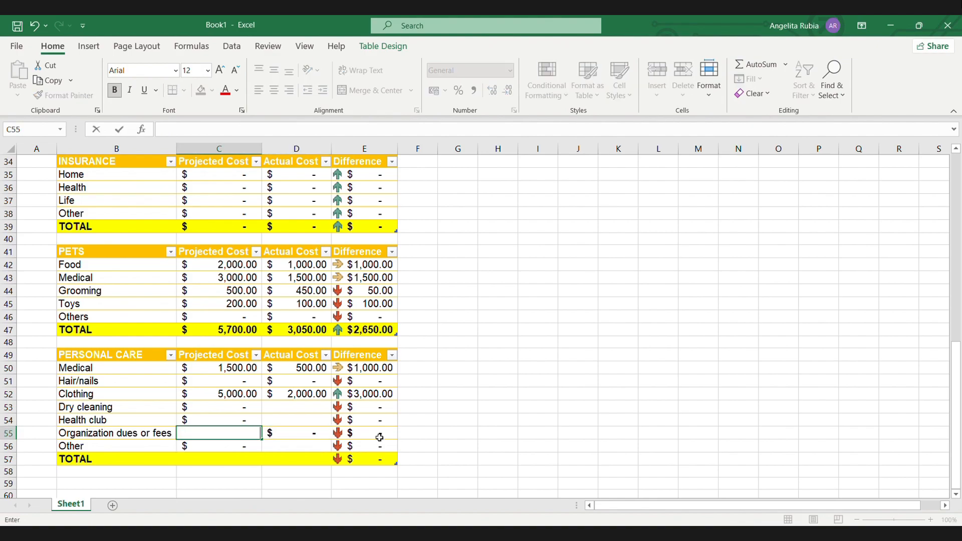
key("Return")
left_click_drag(255, 433, 378, 433)
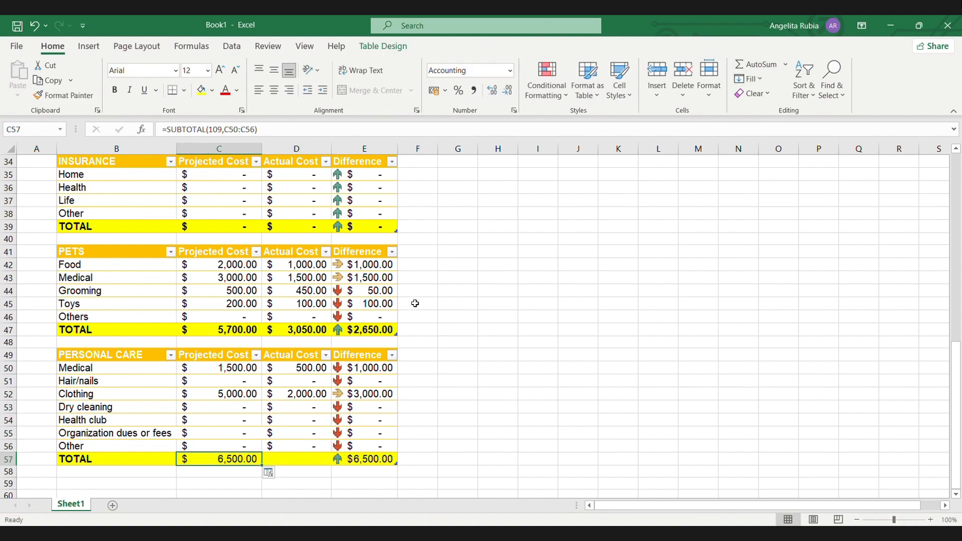
Total the personal care table's projected and actual costs in C57 and D57 with AutoSum and make the total amounts bold.
left_click(757, 64)
left_click(469, 447)
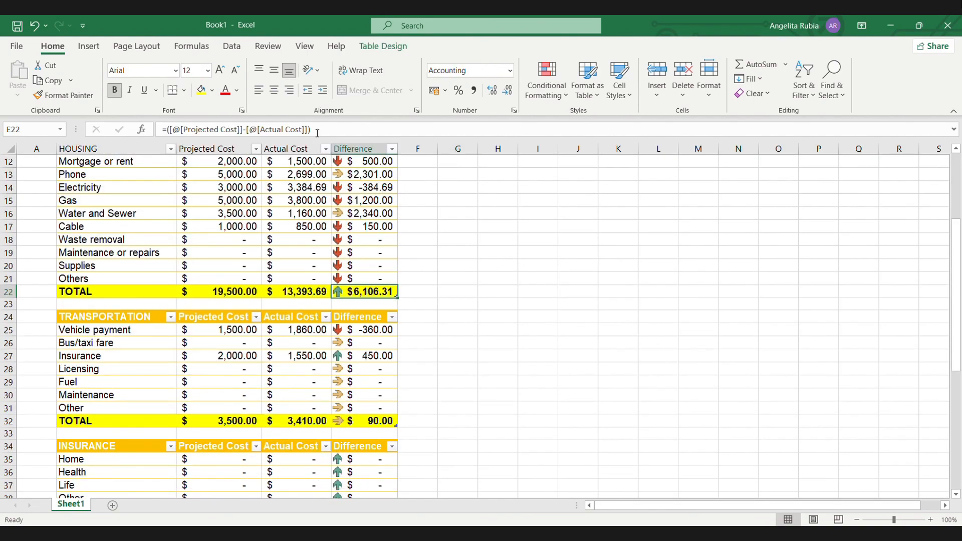
scroll(347, 370, "down", 2)
scroll(369, 422, "down", 4)
left_click(232, 394)
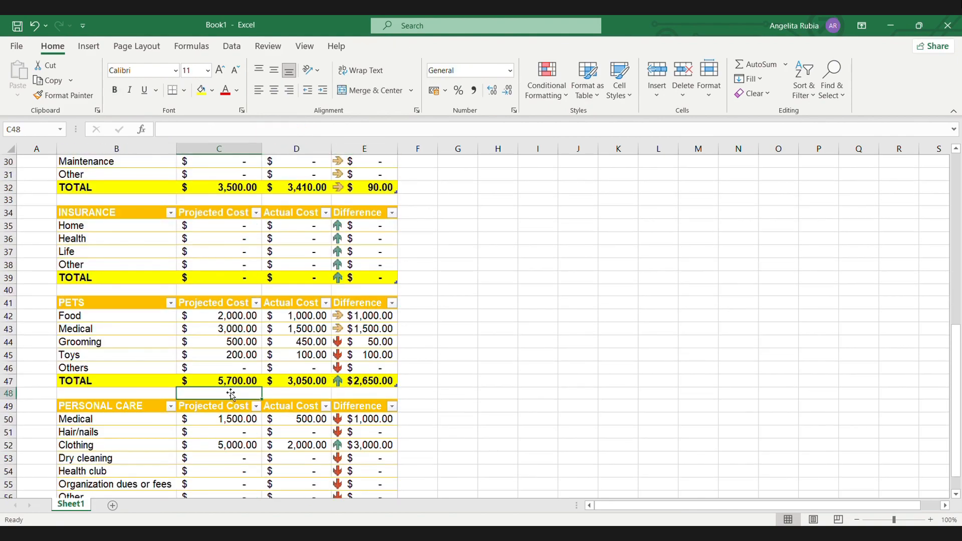
left_click(365, 381)
scroll(365, 381, "down", 2)
left_click(380, 420)
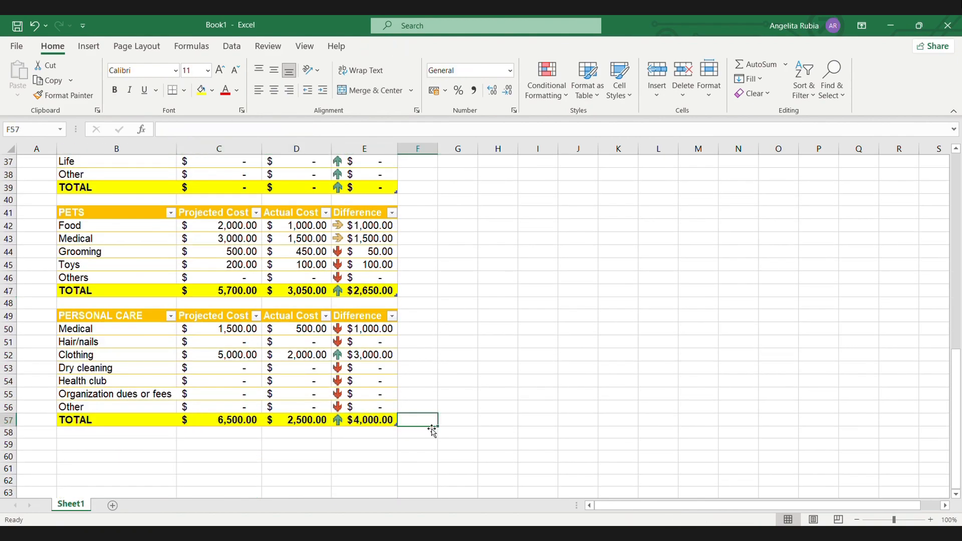
Copy the housing table B11:E22 and paste the duplicate beside it, starting at G11.
left_click_drag(110, 316, 374, 426)
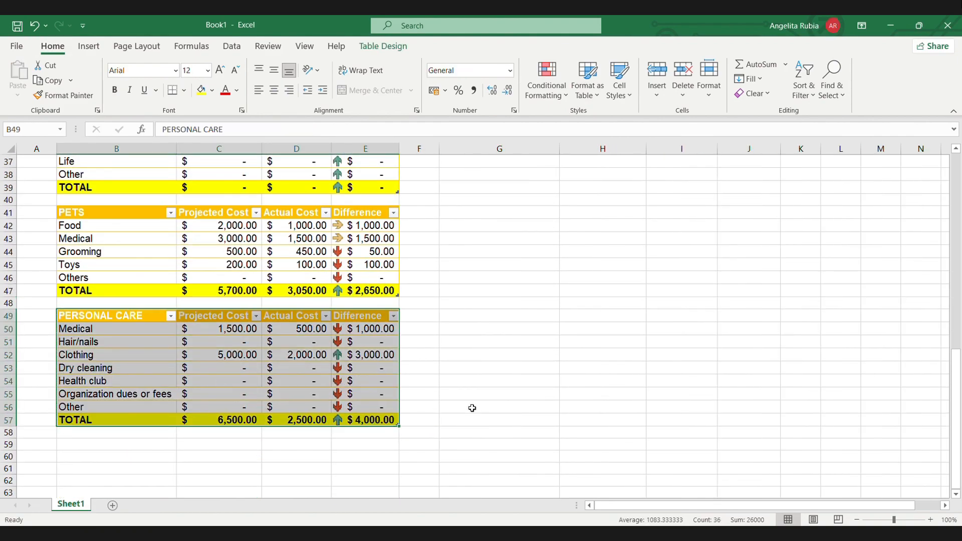
scroll(471, 408, "up", 12)
left_click_drag(110, 269, 375, 412)
key("ctrl+c")
left_click_drag(446, 270, 709, 279)
key("ctrl+v")
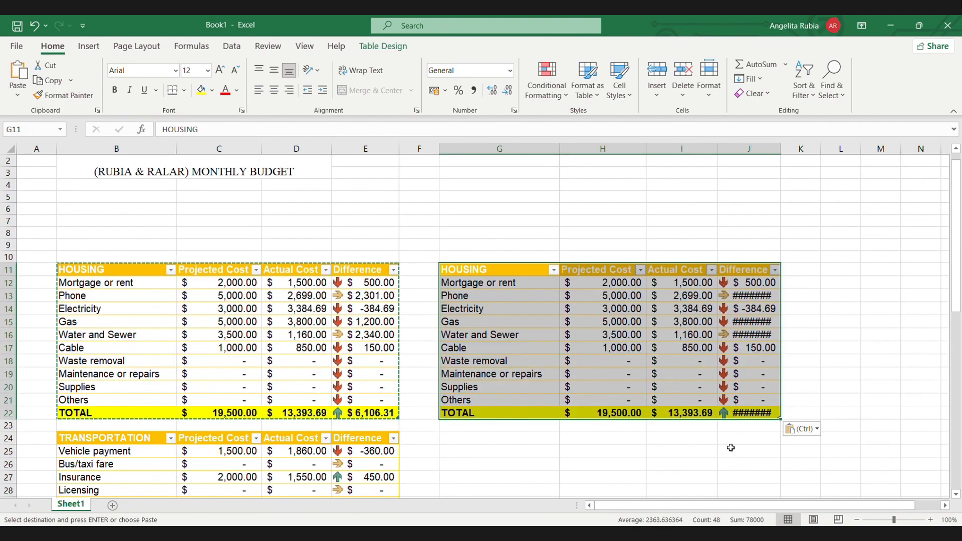
Rename the duplicated housing table's header ENTERTAINMENT and clear its category labels in G12:G21.
double_click(490, 273)
type("ENTERTAINMENT")
key("Return")
key("Delete")
key("Down")
key("Delete")
key("Down")
key("Delete")
key("Down")
key("Delete")
key("Down")
key("Delete")
key("Down")
key("Delete")
key("Down")
key("Delete")
key("Down")
key("Delete")
key("Down")
key("Delete")
key("Down")
key("Delete")
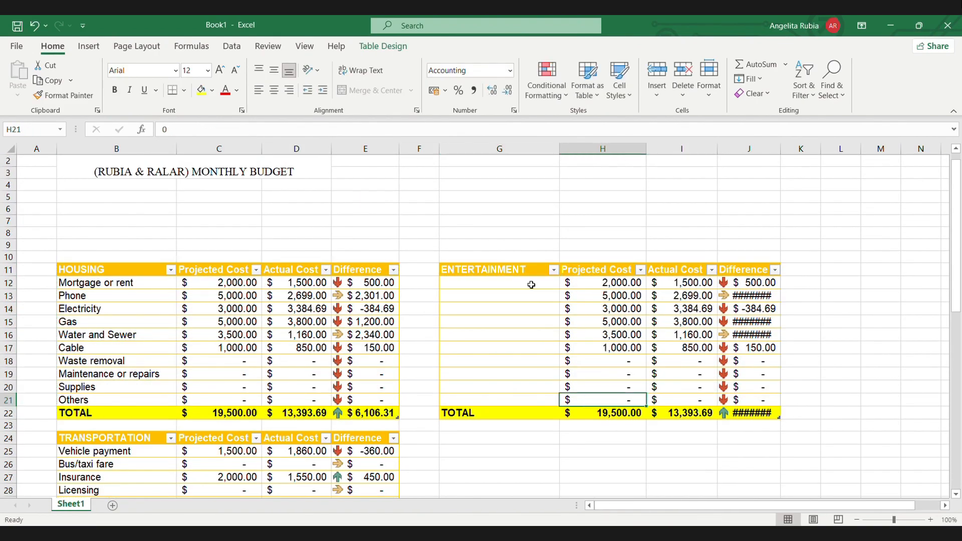
Clear the entertainment table's projected and actual costs in H12:I21.
key("ctrl+Up")
key("Right")
key("Delete")
key("Down")
key("Delete")
key("Down")
key("Delete")
key("Down")
key("Delete")
key("Down")
key("Delete")
key("Down")
key("Delete")
key("Down")
key("Delete")
key("Down")
key("Delete")
key("Down")
key("Delete")
key("Down")
key("Delete")
key("ctrl+Up")
key("Right")
key("Delete")
key("Down")
key("Delete")
key("Down")
key("Delete")
key("Down")
key("Delete")
key("Down")
key("Delete")
key("Down")
key("Delete")
Enter the entertainment categories Video/DVD and CDs Movies in G12:G13.
left_click(495, 284)
type("Video")
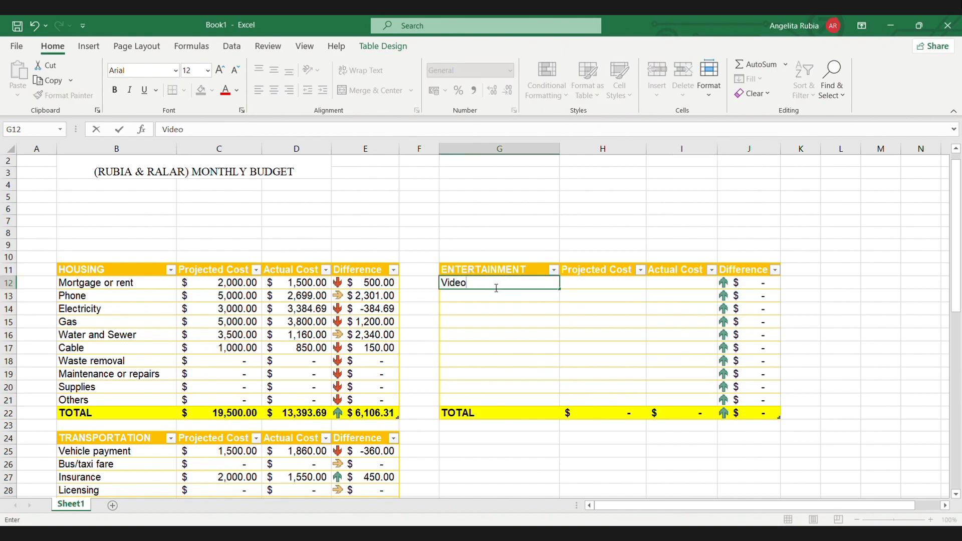
type("/DVD")
key("Return")
type("CDs Movies")
key("Return")
Enter Concerts, Sporting events, Live Theater and three Other categories in G14:G19 of the entertainment table.
type("Concerts ")
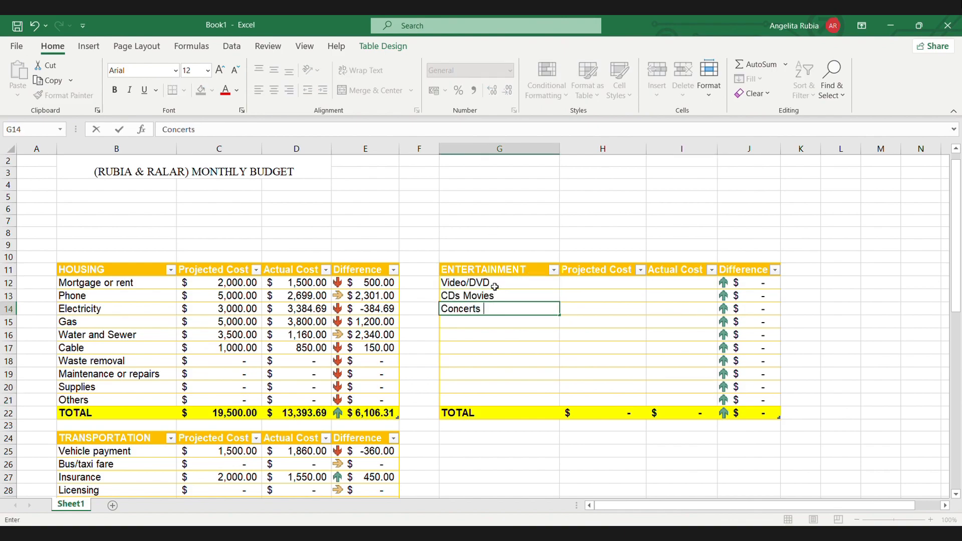
type("S")
key("BackSpace")
key("BackSpace")
key("Return")
type("Sporting even")
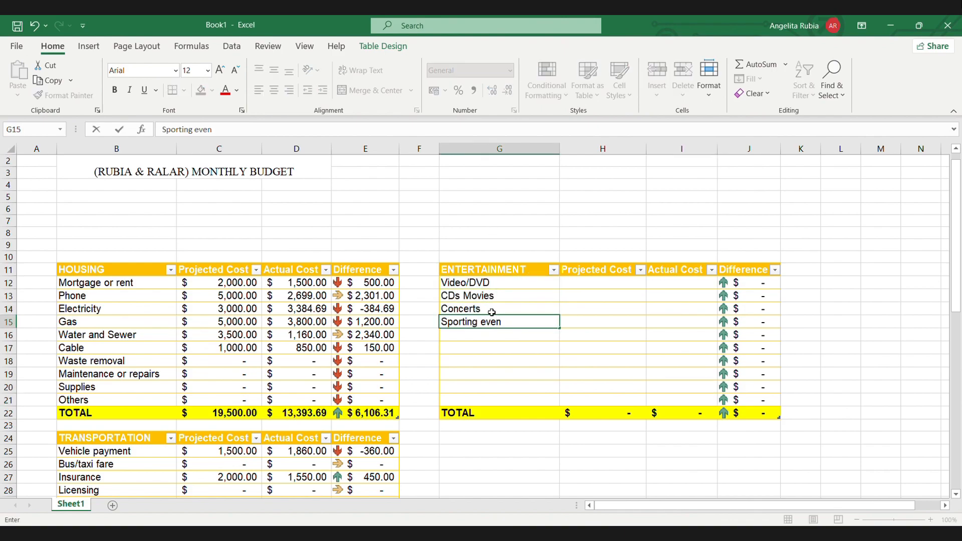
type("ts")
key("Return")
type("I")
key("Return")
type("Other")
key("Return")
type("Other")
key("Return")
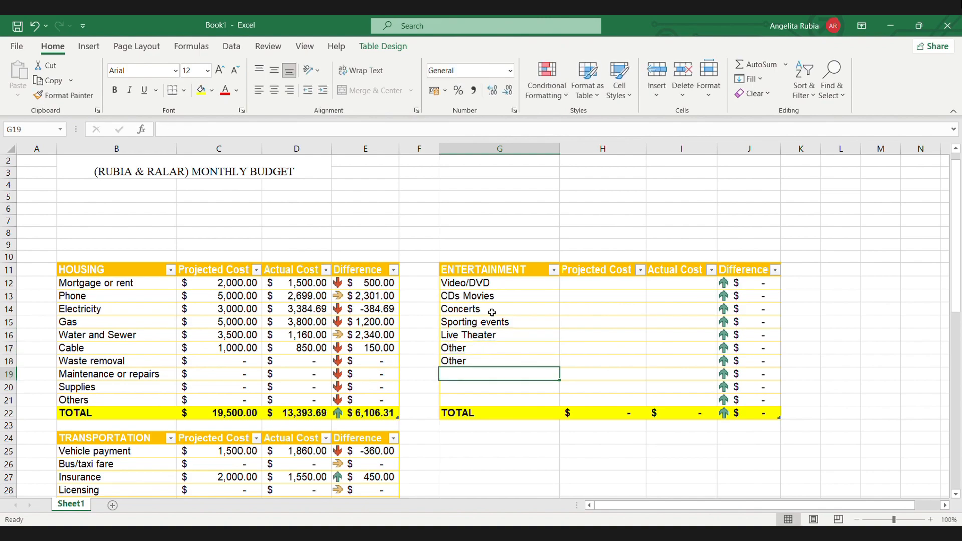
type("Other")
Delete the entertainment table's two empty rows above TOTAL.
left_click_drag(474, 391, 776, 403)
key("ctrl+minus")
left_click(749, 429)
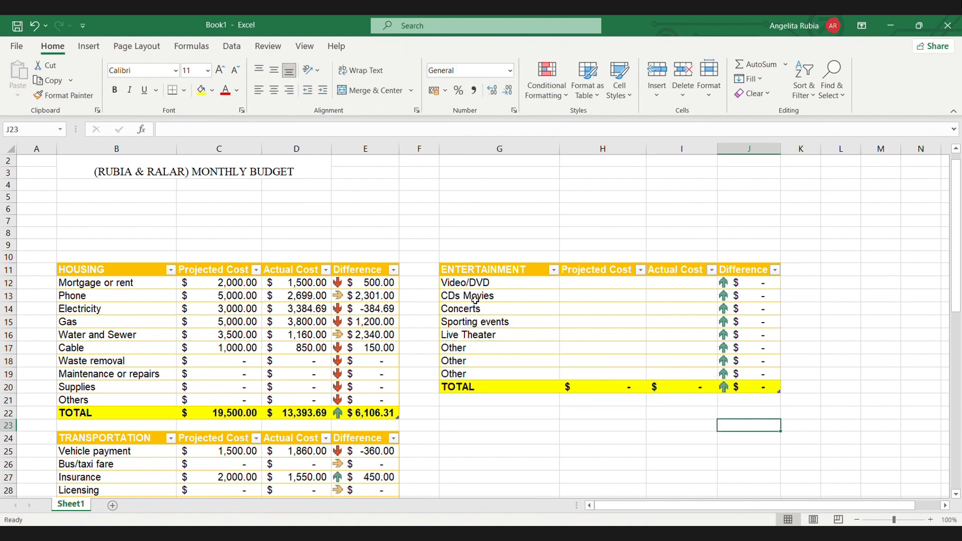
Undo the row deletion and the entertainment categories entered below CDs Movies.
key("ctrl+z")
key("ctrl+z")
key("ctrl+z")
key("ctrl+z")
key("ctrl+z")
key("ctrl+z")
key("ctrl+z")
Split the CDs Movies category by moving Movies into G14, leaving CDs in G13.
double_click(486, 297)
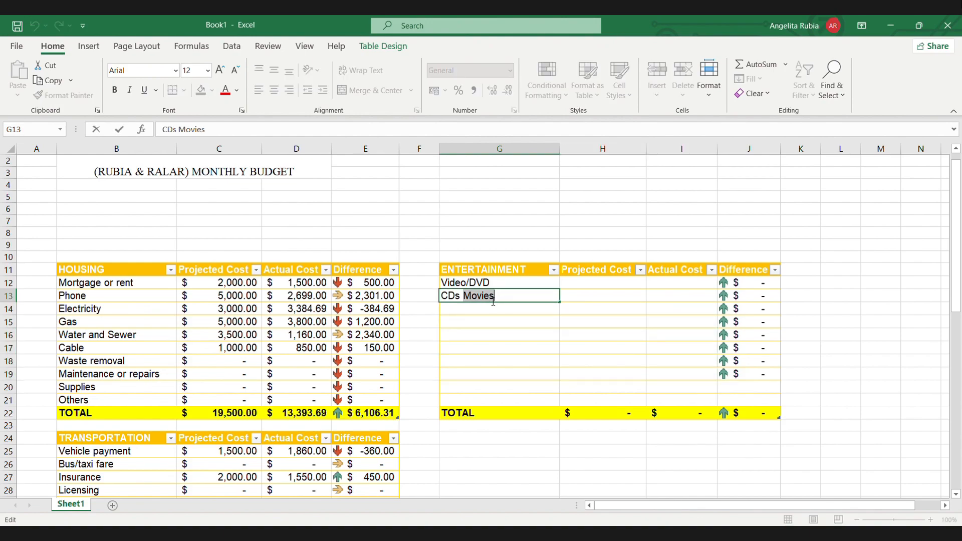
key("ctrl+x")
key("Return")
key("ctrl+v")
key("Return")
Enter the entertainment categories Concerts, Sporting events, Live theater and Other in G15:G18.
type("Concerts")
key("Return")
type("Sporting events")
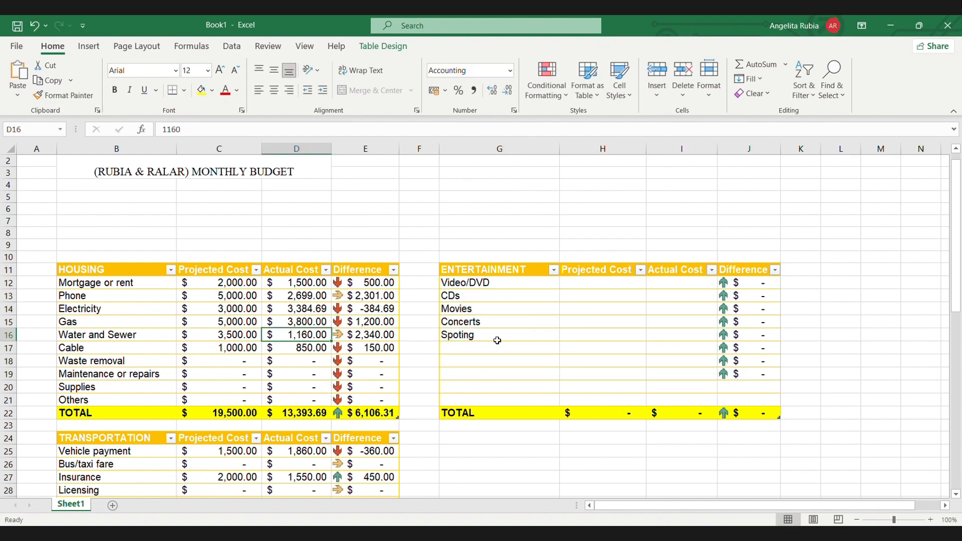
key("Return")
type("Live theater")
key("Return")
type("Other")
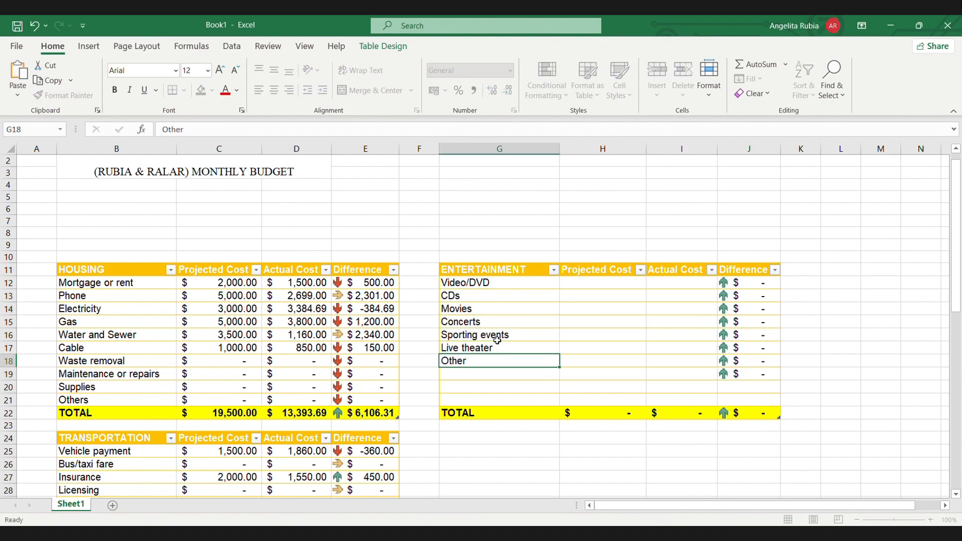
Add two more Other categories in G19:G20 and delete the entertainment table's empty row above TOTAL.
key("Return")
type("Other")
key("Return")
type("Other")
left_click_drag(496, 400, 761, 401)
left_click(684, 73)
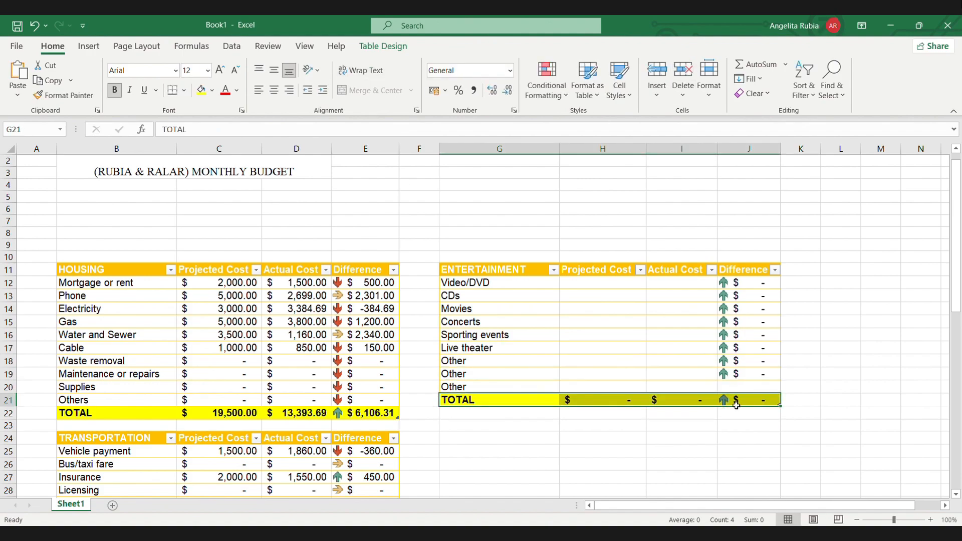
Enter 0 for all entertainment projected and actual costs in H12:I20 and fill the Difference formula down into J20.
left_click(593, 284)
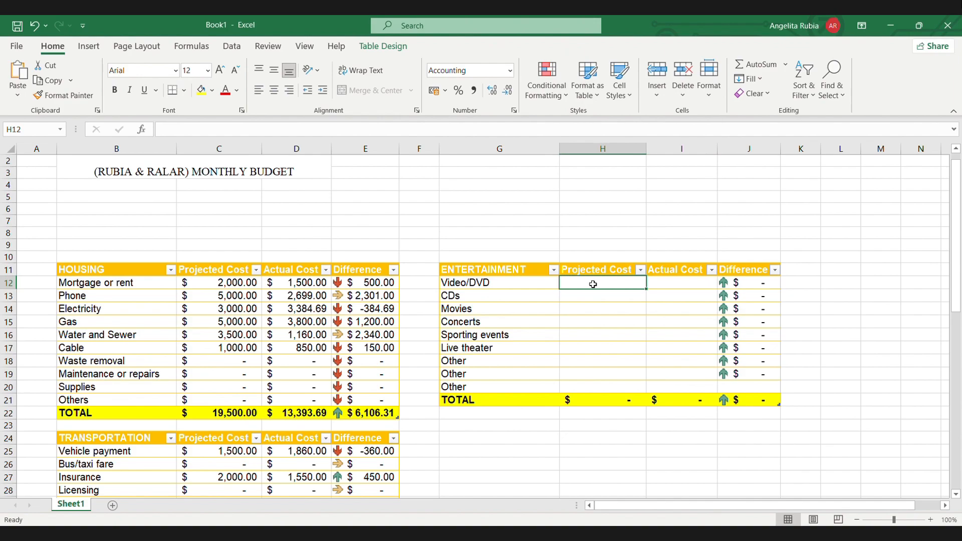
type("0 0 0 0 0 0 0 0 0")
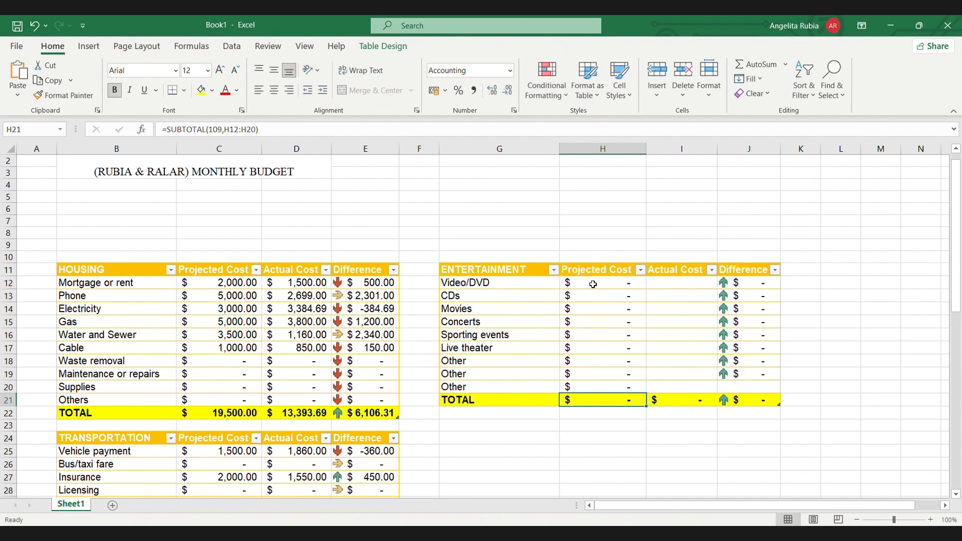
left_click(681, 283)
type("0 0 0 0 0 0 0 0 0")
left_click(750, 386)
key("ctrl+d")
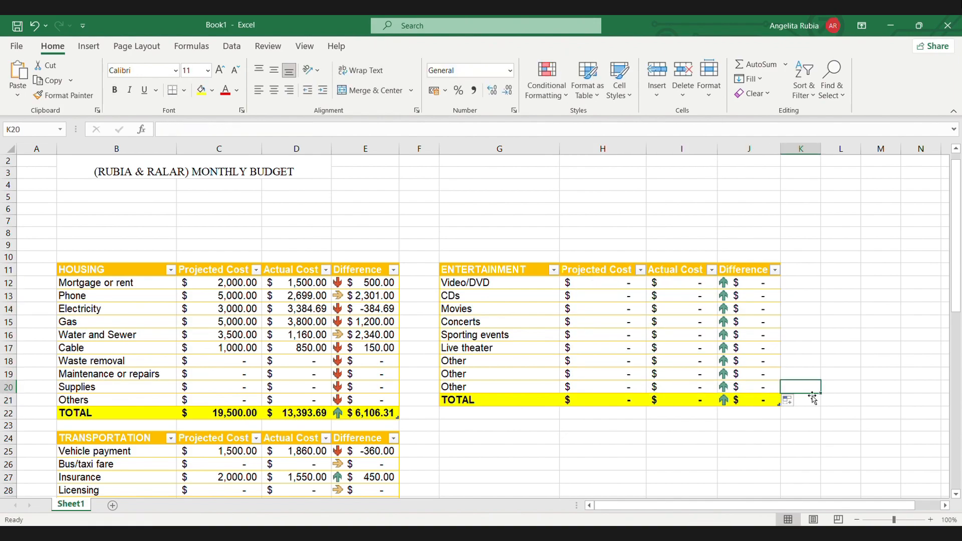
Copy the entertainment table G11:J21 and paste the duplicate below it, starting at G23.
key("ctrl+a")
key("ctrl+a")
key("ctrl+c")
left_click_drag(501, 426, 566, 483)
key("ctrl+v")
scroll(566, 450, "down", 5)
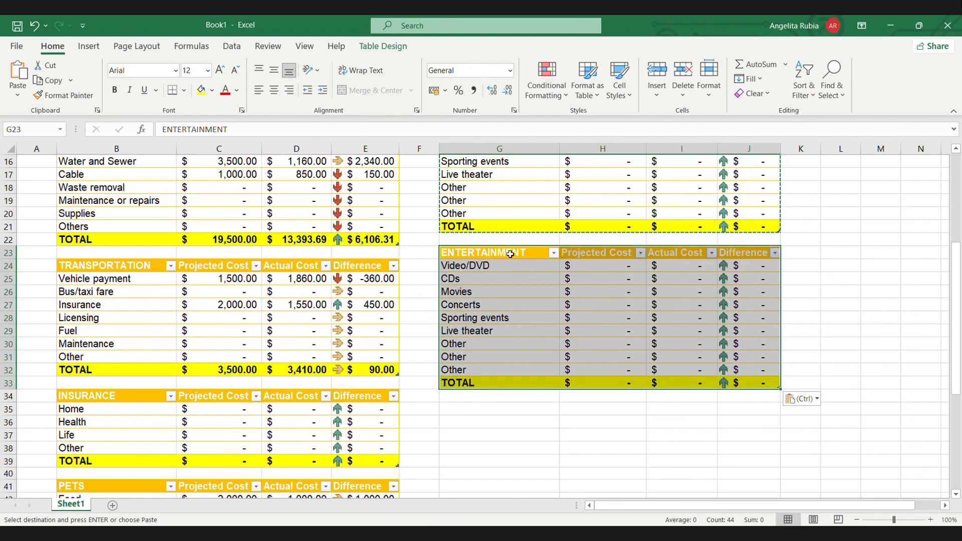
Rename the duplicated entertainment table's header in G23 LOANS.
left_click(511, 252)
type("LOANS")
key("Return")
Clear the loans table's category labels and projected and actual costs in G24:I31.
key("shift+Down")
key("shift+Down")
key("shift+Down")
key("shift+Down")
key("shift+Down")
key("shift+Down")
key("shift+Down")
key("shift+Right")
key("shift+Right")
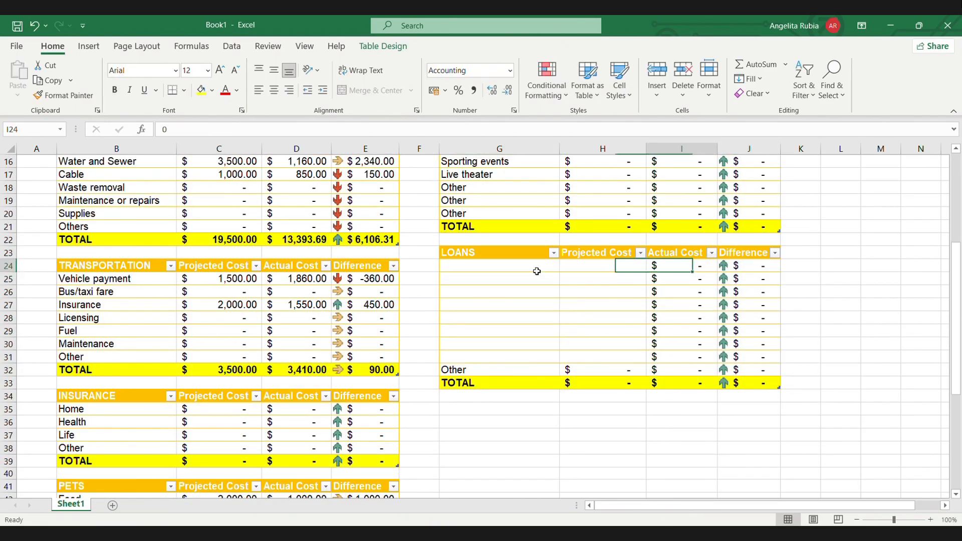
key("Delete")
Enter the loan categories Personal and Student in G24:G25.
left_click(480, 273)
type("Personal")
key("Return")
type("Student")
key("Return")
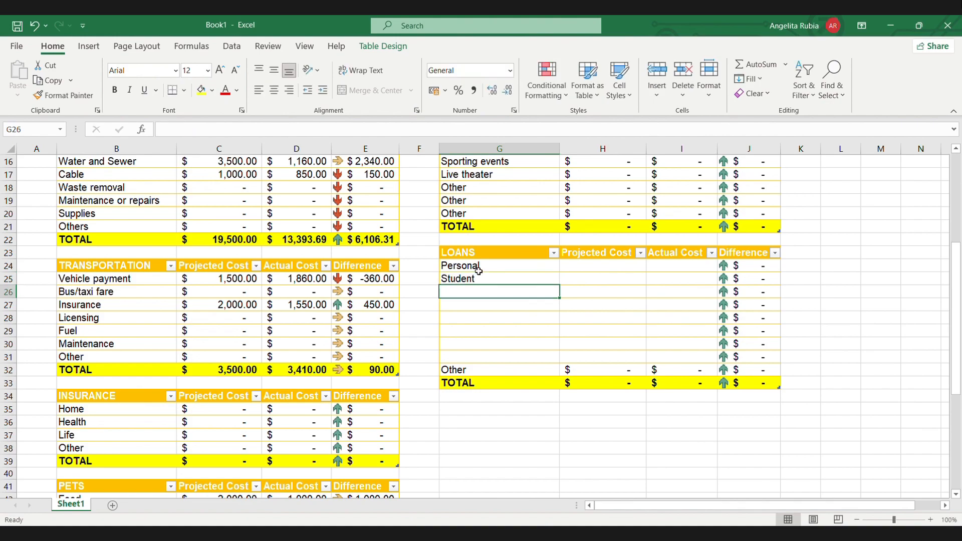
Enter Credit card in three LOANS rows from G26 and delete the three blank rows above Other.
type("Credit card")
left_click_drag(563, 302, 561, 320)
left_click_drag(461, 332, 751, 357)
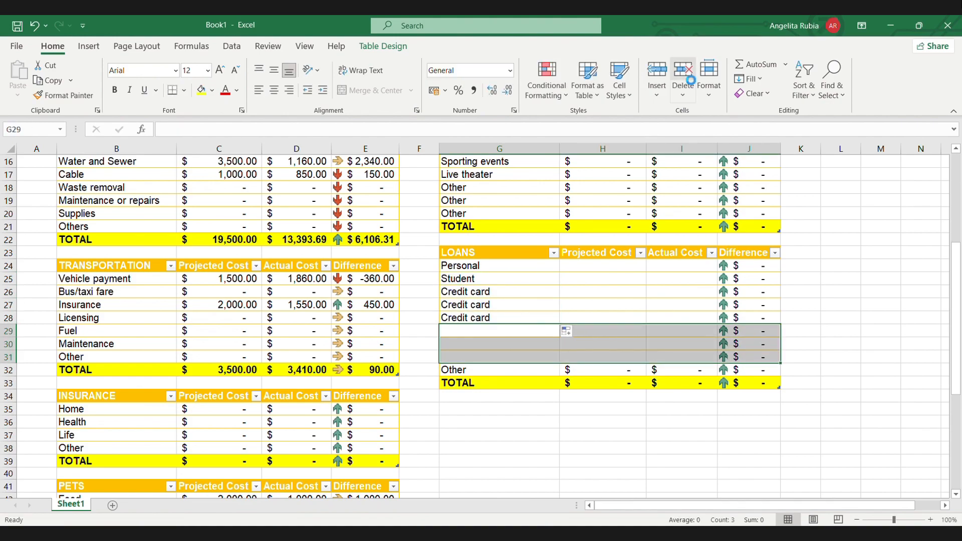
key("ctrl+minus")
Enter 0 as the projected cost and actual cost for every item in the LOANS table.
left_click(607, 271)
type("0 0 0 0 0 0")
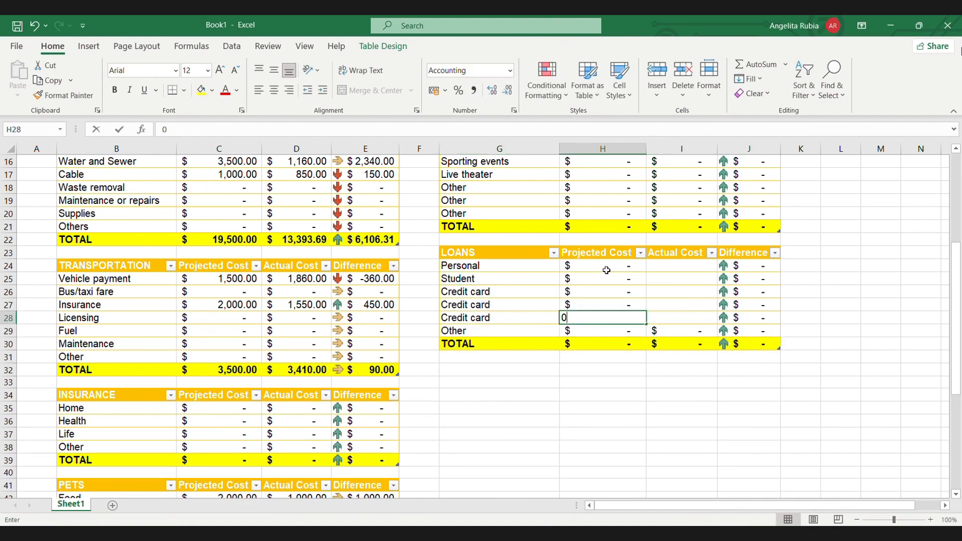
key("Up")
key("Up")
key("Up")
key("Up")
key("Up")
key("Up")
key("Right")
type("0 0 0 0 0 0")
key("ctrl+Return")
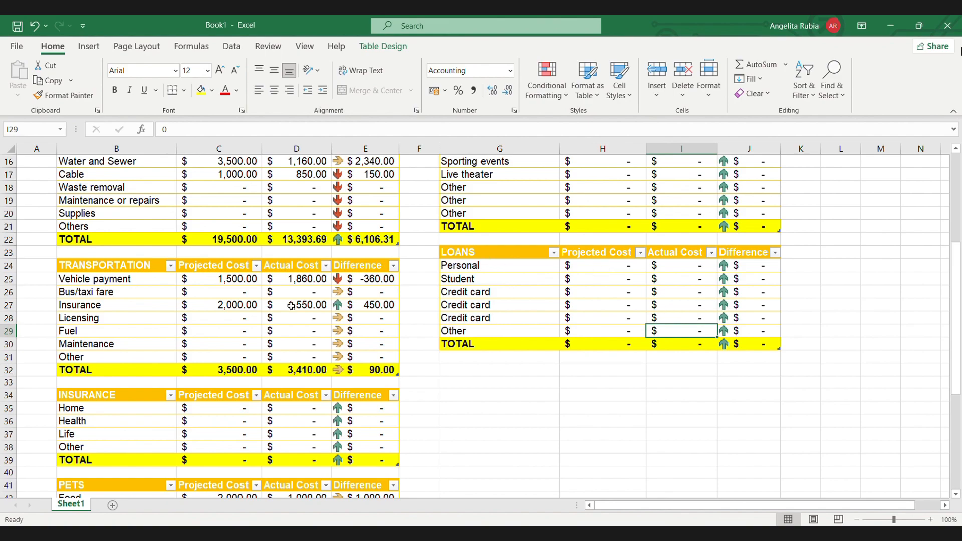
Copy the INSURANCE table to G32 and retitle the copy TAXES.
left_click_drag(75, 396, 365, 457)
key("ctrl+c")
left_click(503, 370)
key("ctrl+v")
double_click(502, 375)
type("TAX")
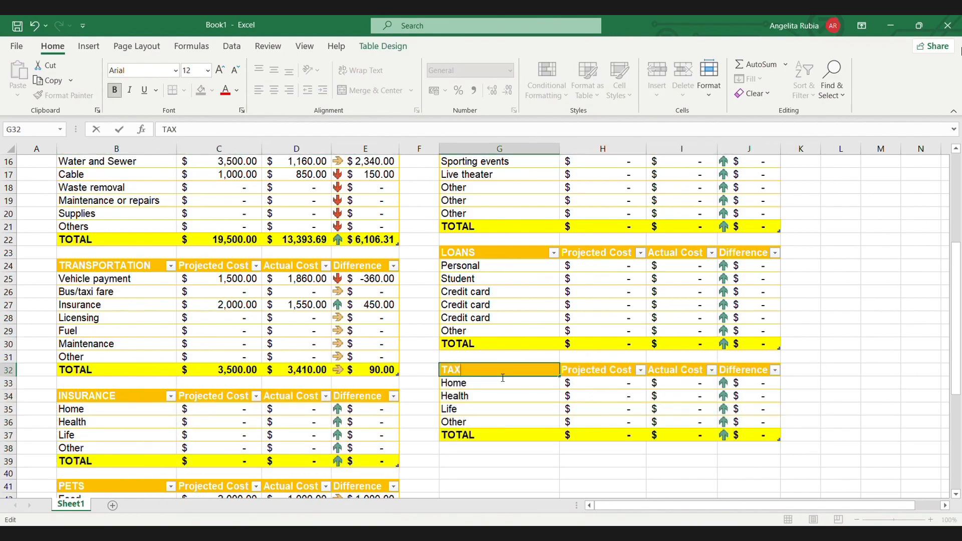
type("ES")
key("Return")
Replace the TAXES table's items with Federal, State, Local and Other.
key("shift+Down")
key("shift+Down")
key("shift+Down")
key("Delete")
type("Federal")
key("Return")
type("State")
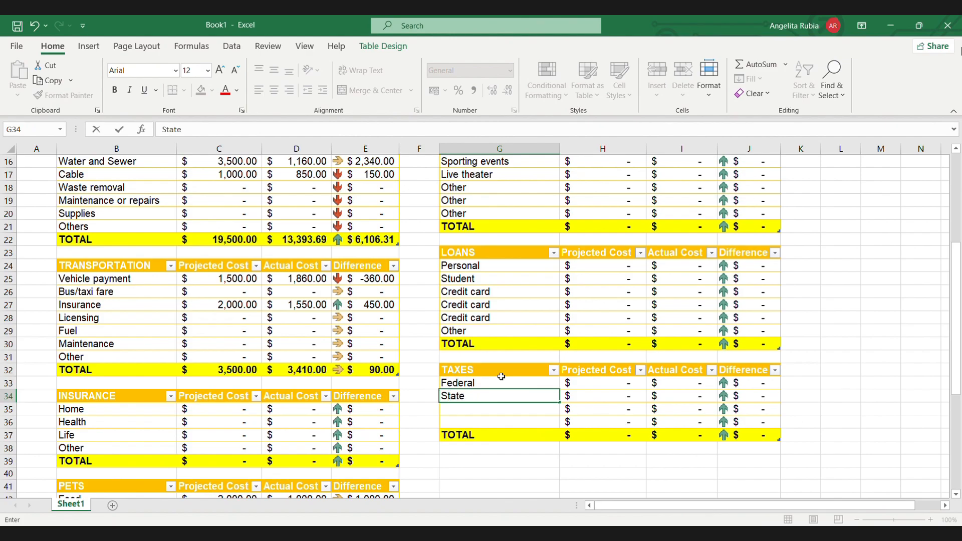
key("Return")
type("Local")
key("Return")
type("Other")
Duplicate the TAXES table, including its total row, at cell G39.
scroll(574, 459, "down", 1)
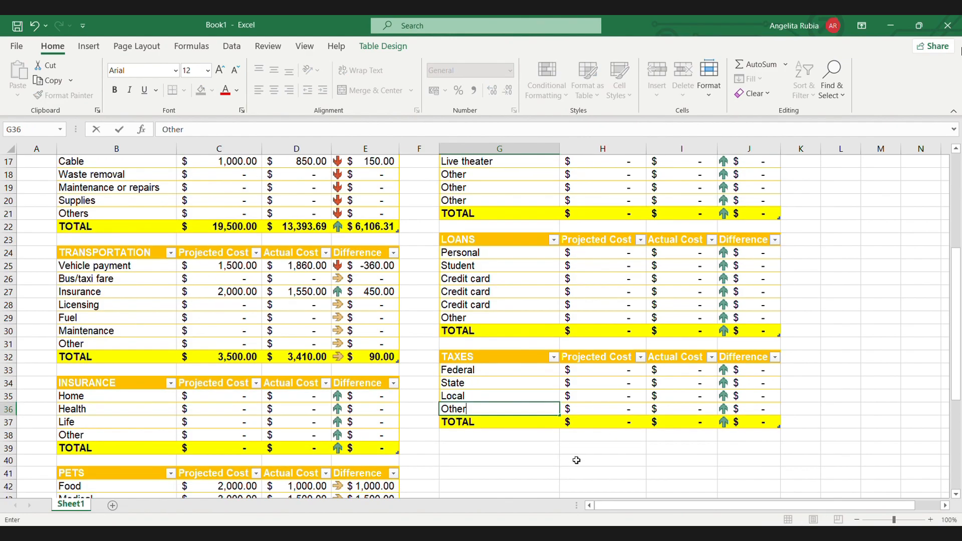
left_click(479, 453)
left_click_drag(481, 356, 771, 422)
key("ctrl+c")
left_click(479, 448)
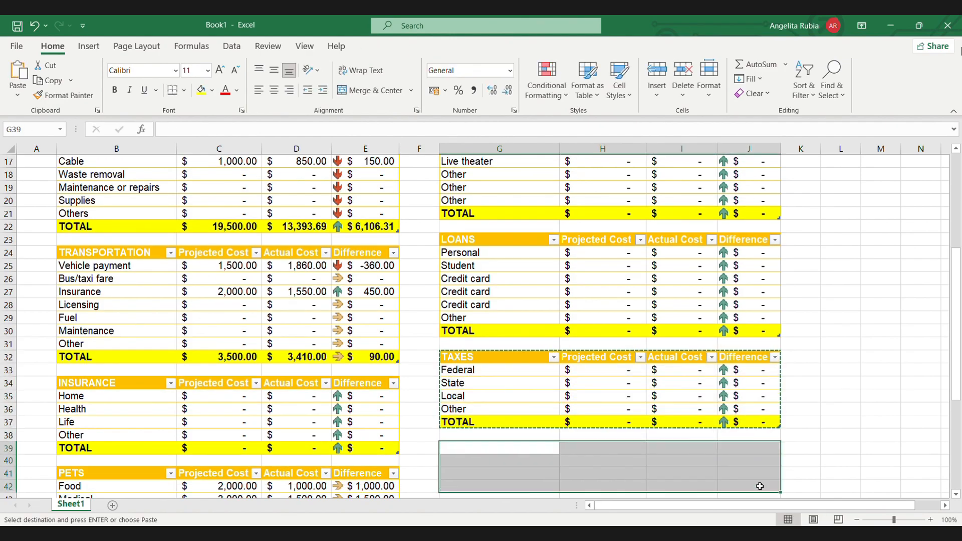
key("ctrl+v")
Clear the item names in the table starting at G39 and retitle it SAVINGS OR INVESTMENTS.
scroll(501, 450, "down", 4)
left_click(504, 292)
left_click_drag(503, 291, 503, 331)
key("Delete")
double_click(471, 280)
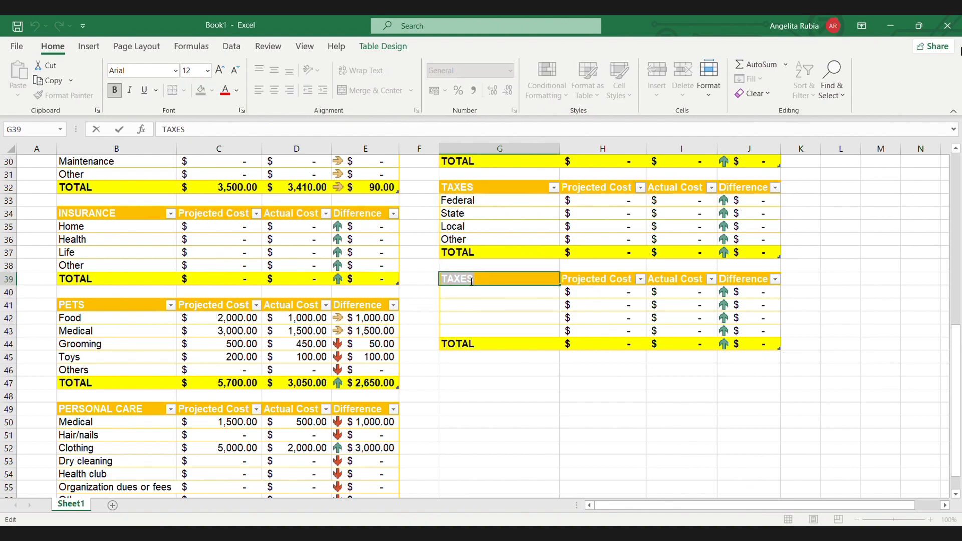
type("SAVINGS OR INVESTMENTS")
key("Return")
List Retirement account, Investment account and Other under SAVINGS OR INVESTMENTS and delete the leftover blank row.
type("Retirem")
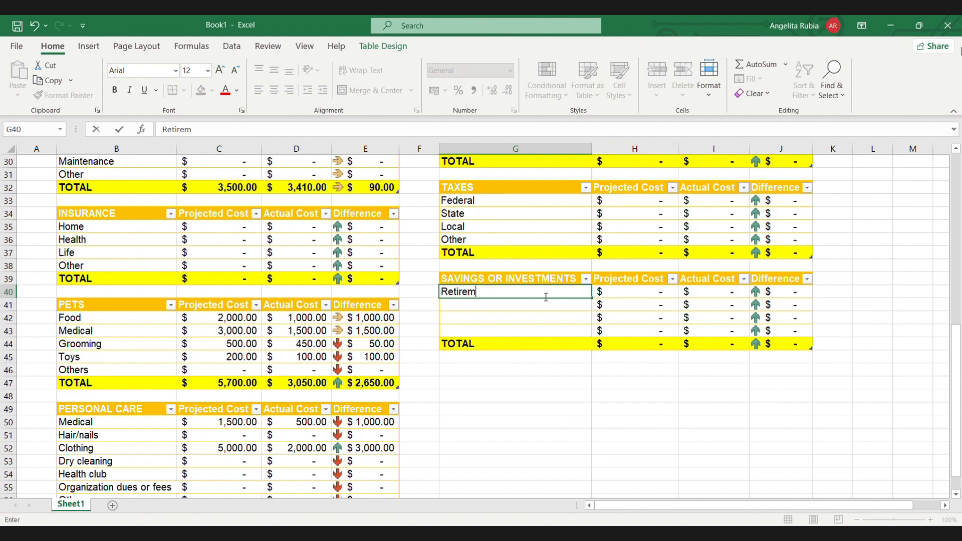
type("ent account")
key("Return")
type("Investment account Othe")
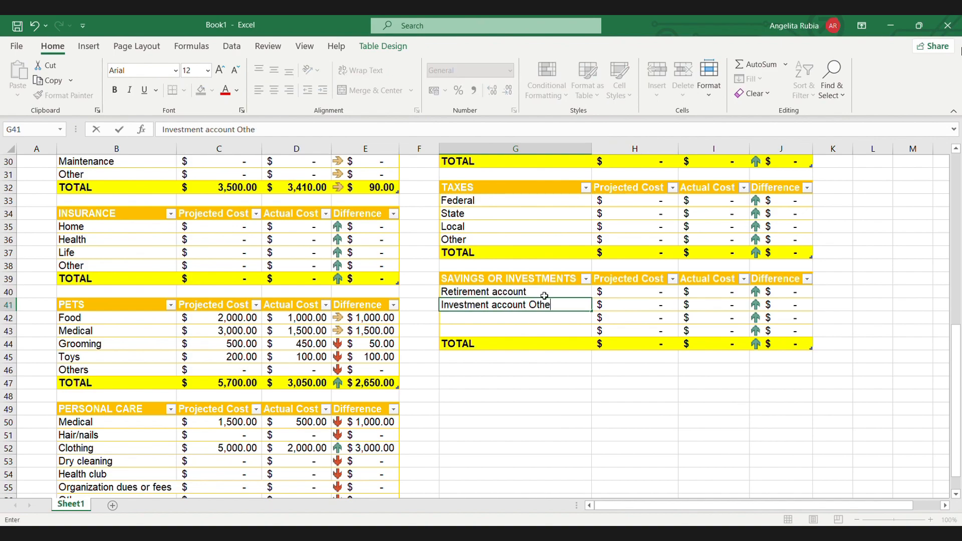
key("BackSpace")
key("BackSpace")
key("BackSpace")
key("BackSpace")
key("BackSpace")
key("Return")
type("Other")
key("Return")
key("ctrl+minus")
Copy the SAVINGS OR INVESTMENTS table to G45 and retitle the copy GIFTS AND DONATIONS.
left_click_drag(500, 279, 806, 330)
key("ctrl+c")
left_click(461, 357)
key("ctrl+v")
key("BackSpace")
type("GIFTS AND")
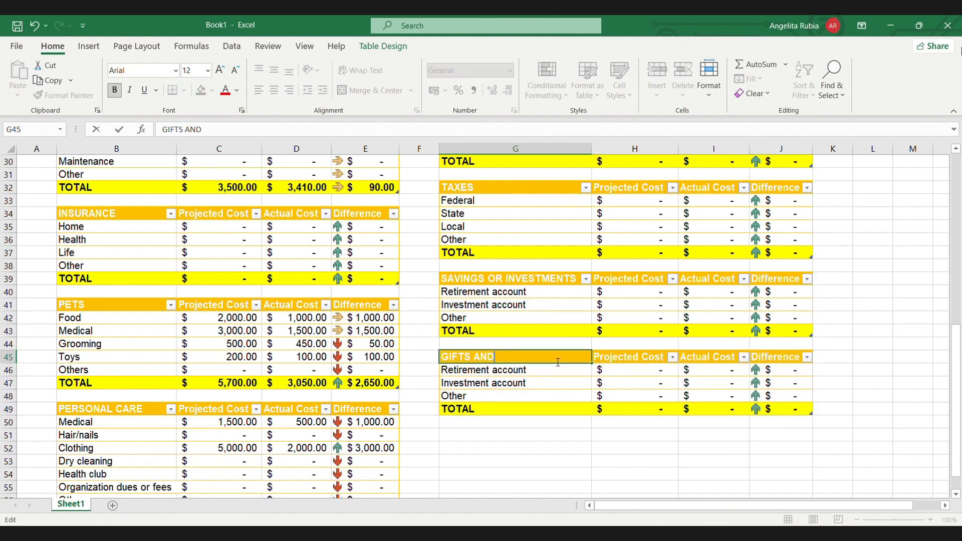
type(" DONATIONS")
key("Return")
Replace the GIFTS AND DONATIONS items with Charity 1, Charity 2 and Charity 3.
left_click_drag(534, 369, 533, 396)
key("Delete")
type("Charity 1")
key("Return")
type("Charity 1")
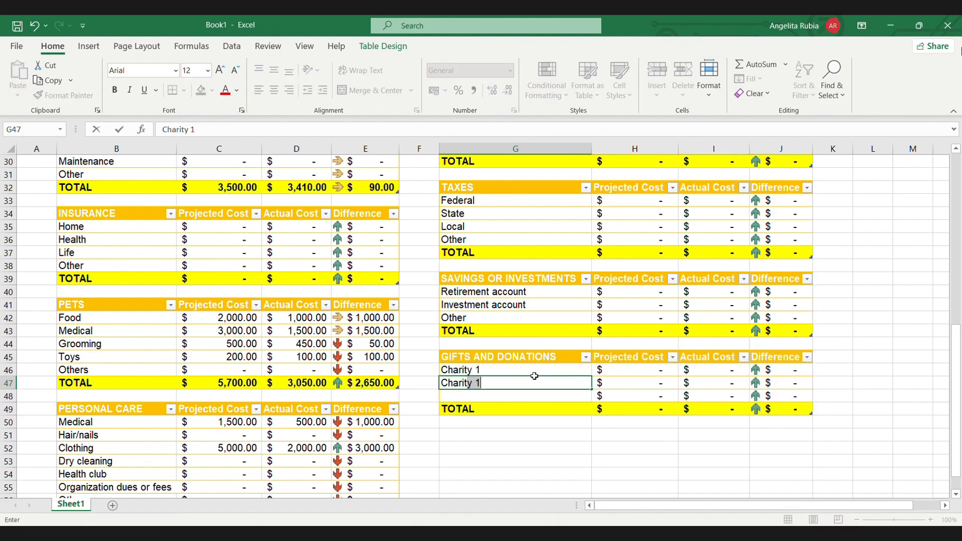
key("BackSpace")
type("2")
key("Return")
type("Charity 3")
Copy the TAXES table to G51 and retitle the copy LEGAL.
left_click_drag(532, 191, 801, 253)
key("ctrl+c")
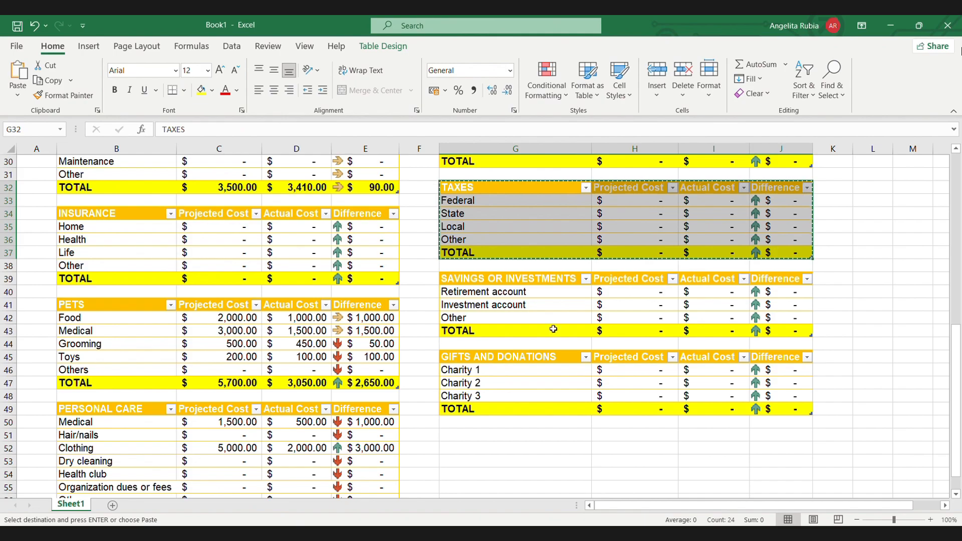
left_click(516, 434)
key("ctrl+v")
type("T")
key("BackSpace")
type("LEGAL")
key("Return")
Replace the LEGAL table's items with Attorney, Alimony, Payments on lien or judgment, and Other.
key("shift+Down")
key("shift+Down")
key("shift+Down")
key("Delete")
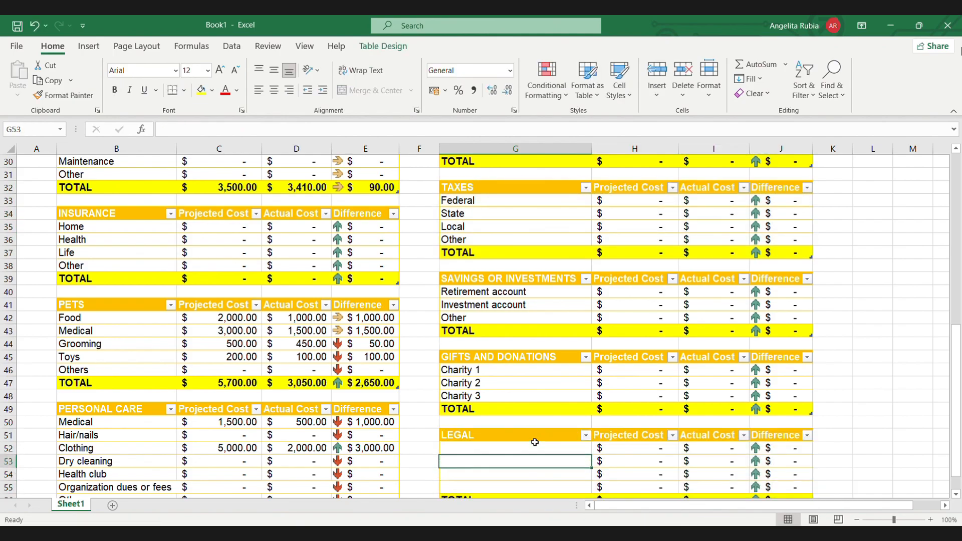
type("Attorney")
key("Return")
type("Alimony")
key("Return")
type("Payments on lien or judgment")
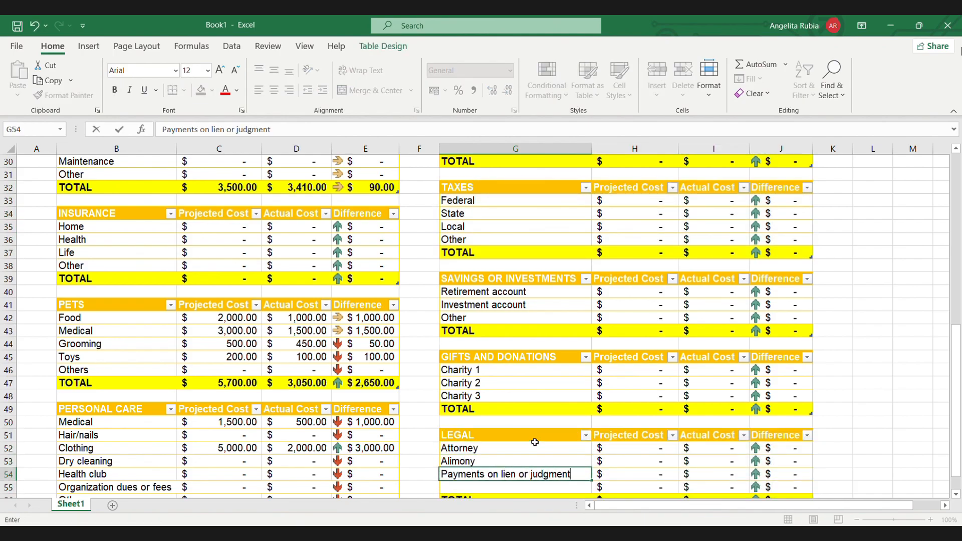
key("Return")
type("Other")
Narrow the empty spacer columns F and A beside the budget tables.
scroll(837, 440, "down", 5)
scroll(837, 440, "up", 11)
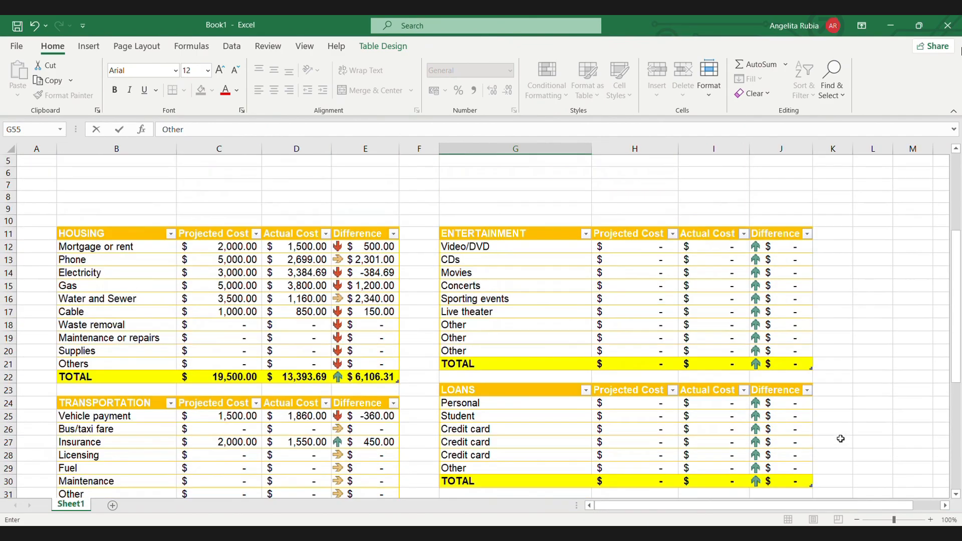
scroll(836, 439, "down", 3)
left_click_drag(419, 161, 419, 488)
left_click_drag(439, 148, 415, 148)
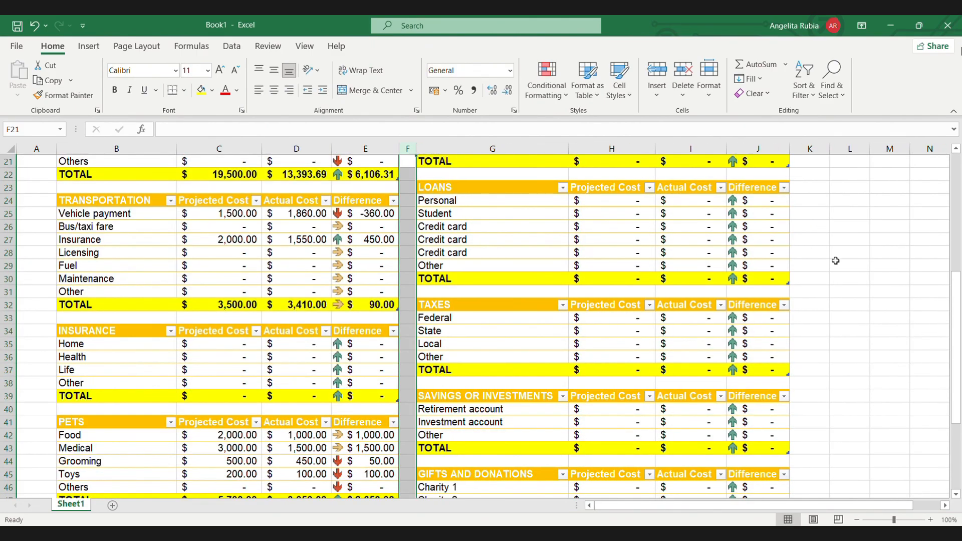
left_click(848, 355)
scroll(848, 354, "down", 7)
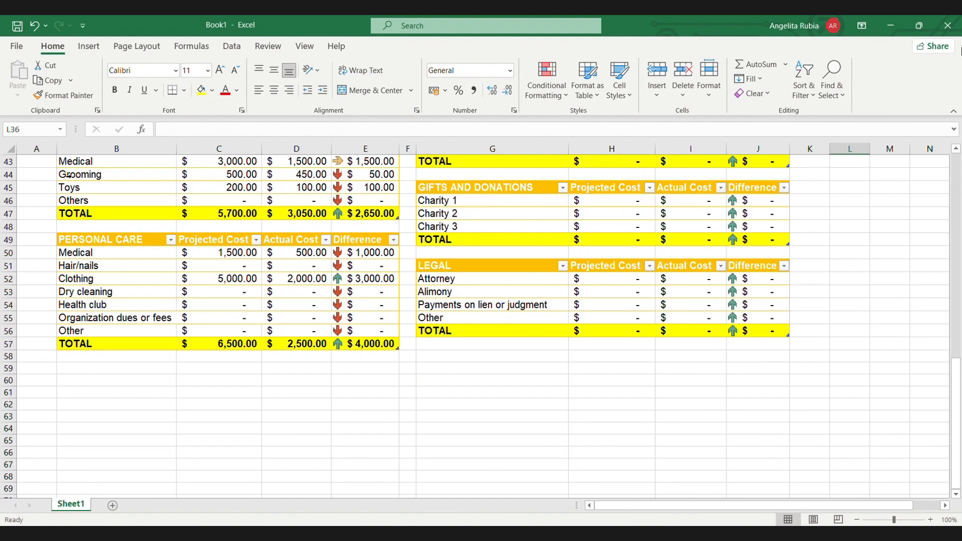
left_click_drag(59, 157, 35, 158)
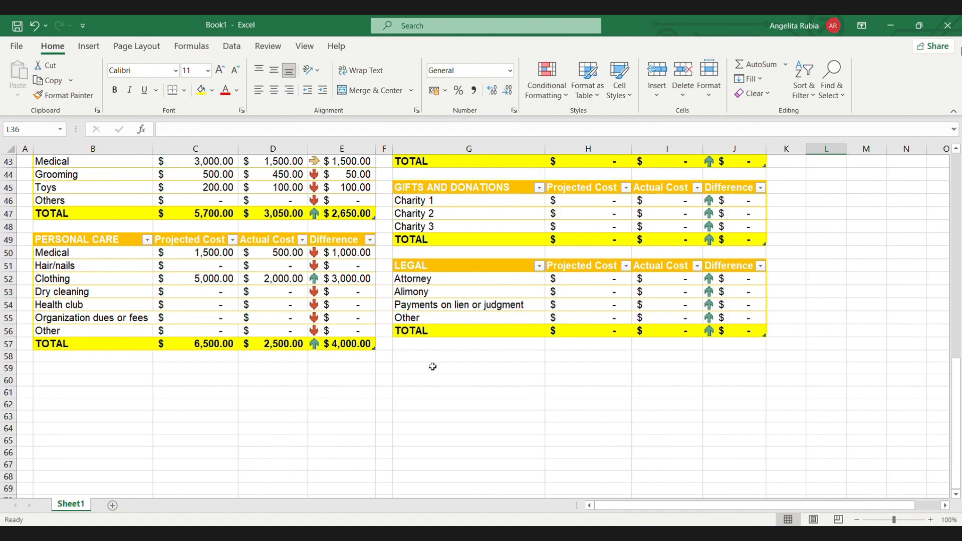
Merge and center G58:I59, G60:I61 and G62:I63 as three separate blocks below the LEGAL table.
mouse_move(406, 358)
left_mouse_down()
mouse_move(720, 397)
mouse_move(718, 414)
mouse_move(719, 355)
mouse_move(691, 375)
left_mouse_up()
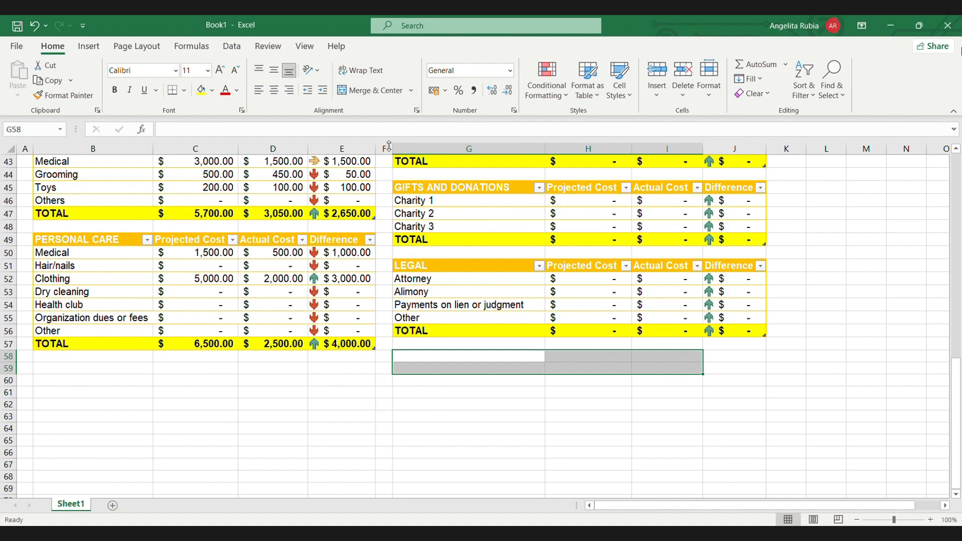
left_click(376, 91)
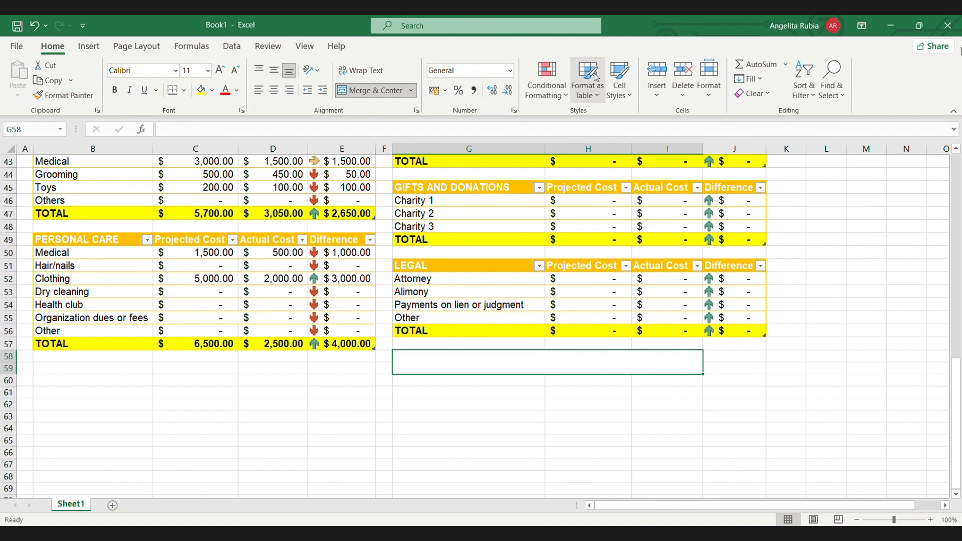
left_click_drag(469, 383, 667, 393)
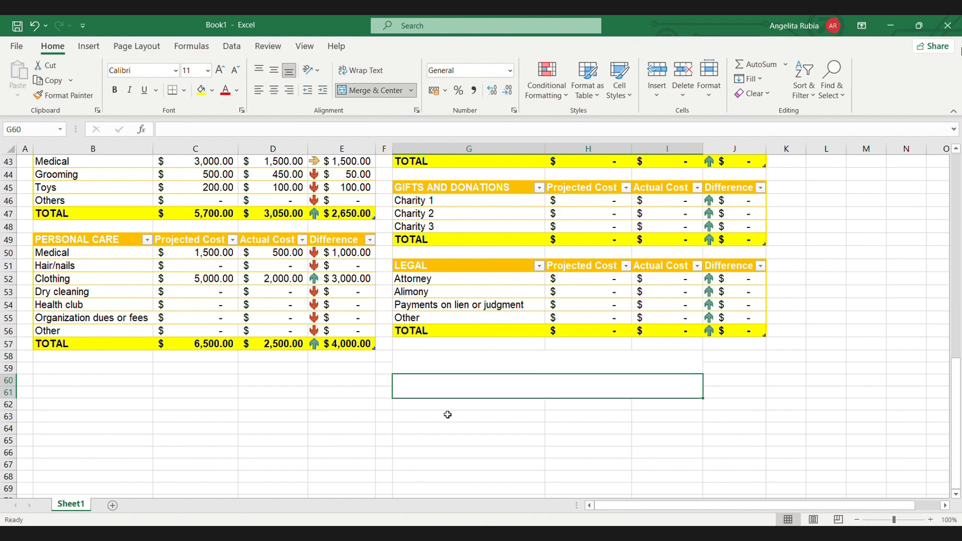
left_click_drag(447, 415, 646, 422)
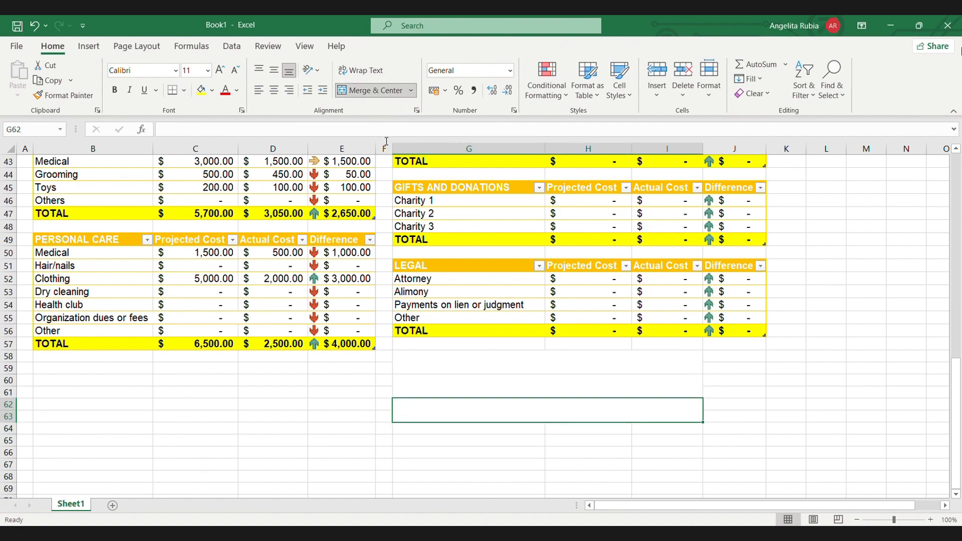
Merge and center the cell pairs J58:J59, J60:J61 and J62:J63 beside the merged label blocks.
left_click_drag(719, 360, 720, 368)
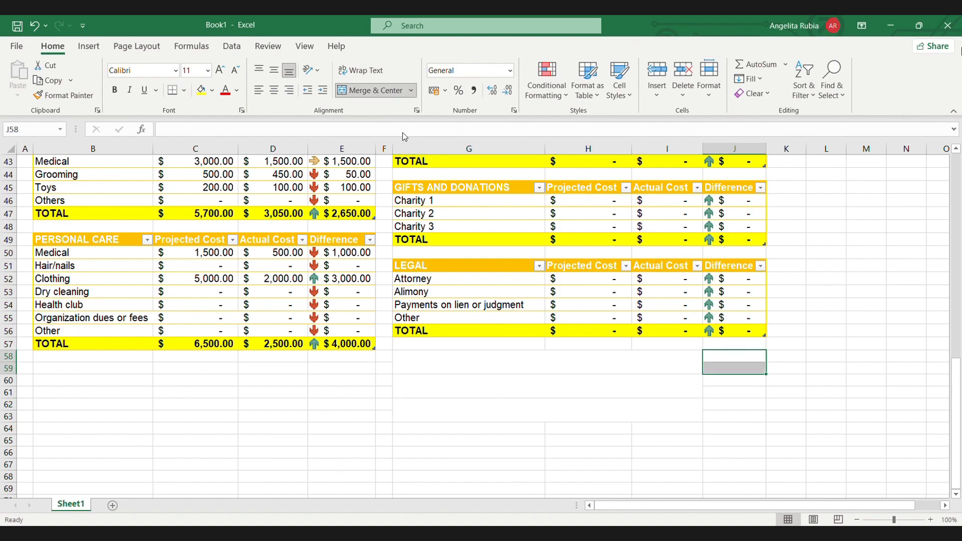
left_click(371, 93)
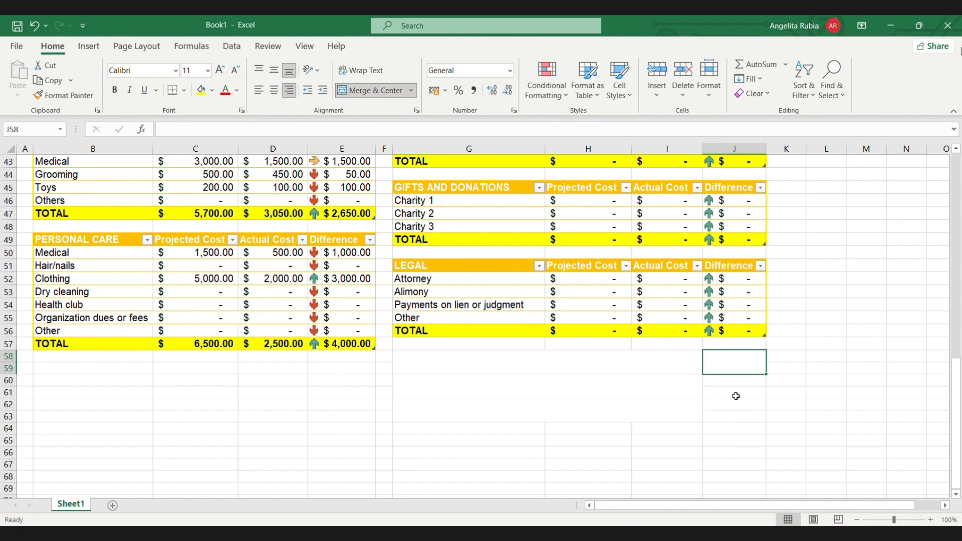
left_click_drag(734, 379, 732, 417)
left_click(389, 94)
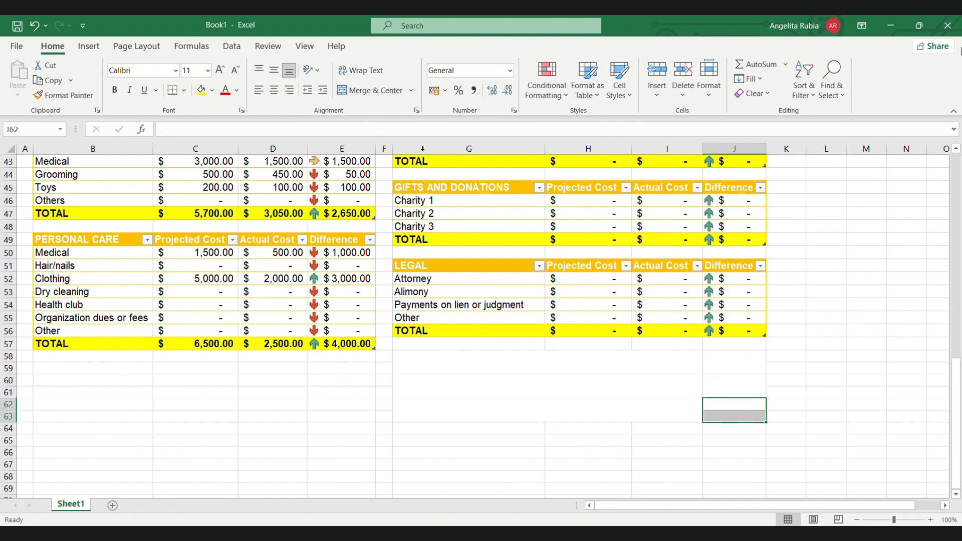
left_click(370, 90)
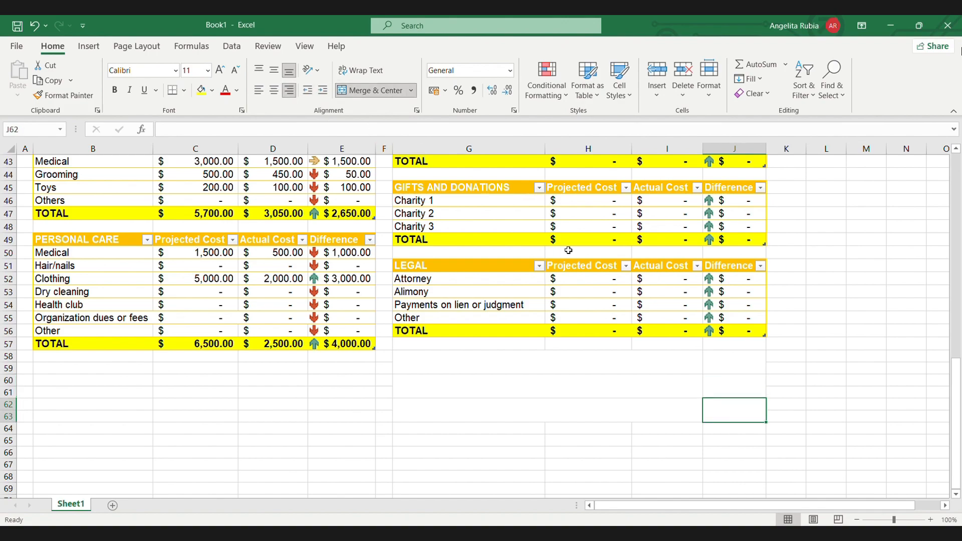
Apply a pale yellow cell style to the three merged blocks in G58:I63.
left_click_drag(451, 356, 584, 396)
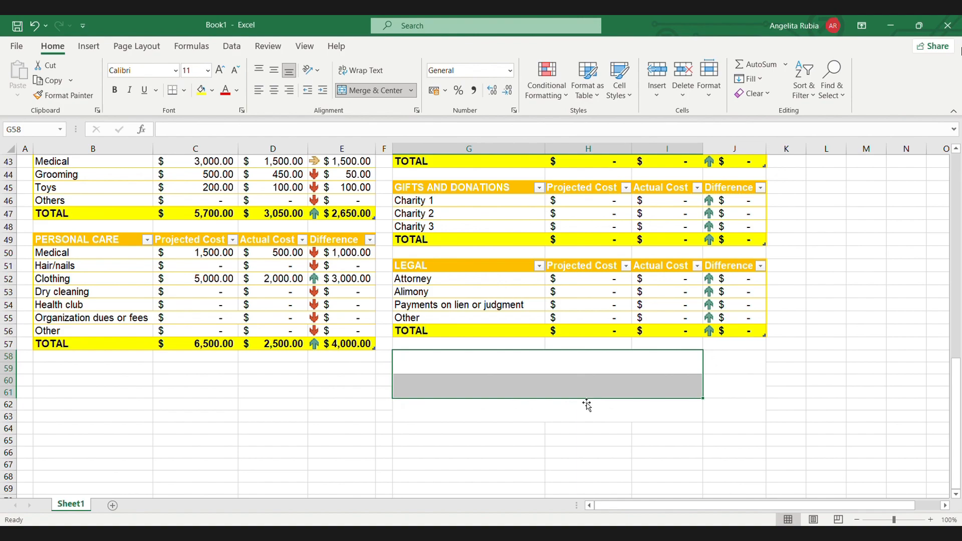
left_click_drag(551, 362, 557, 406)
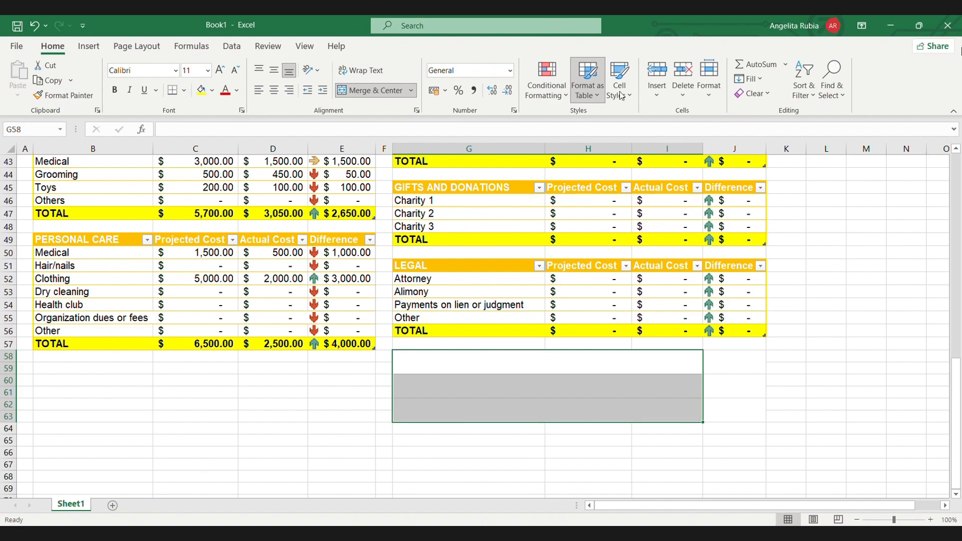
left_click(621, 96)
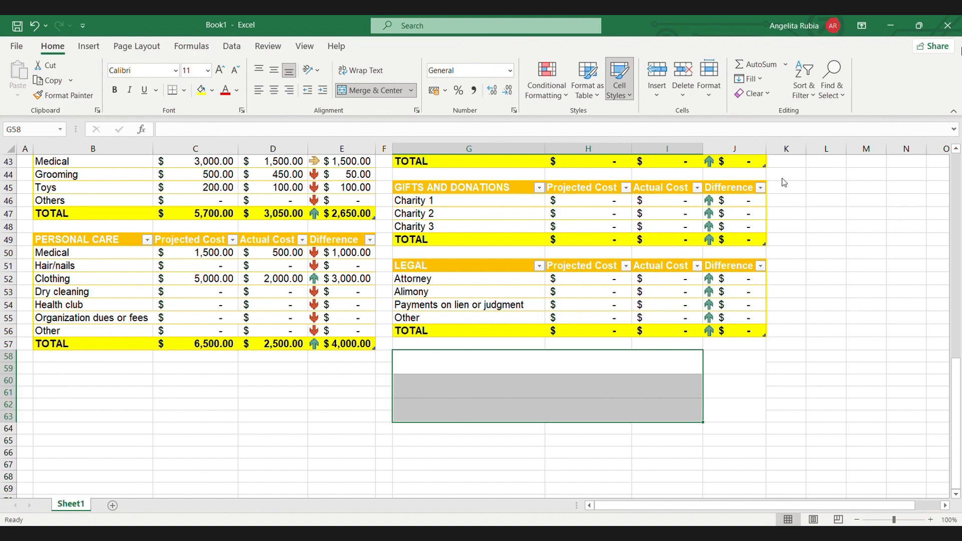
left_click(907, 173)
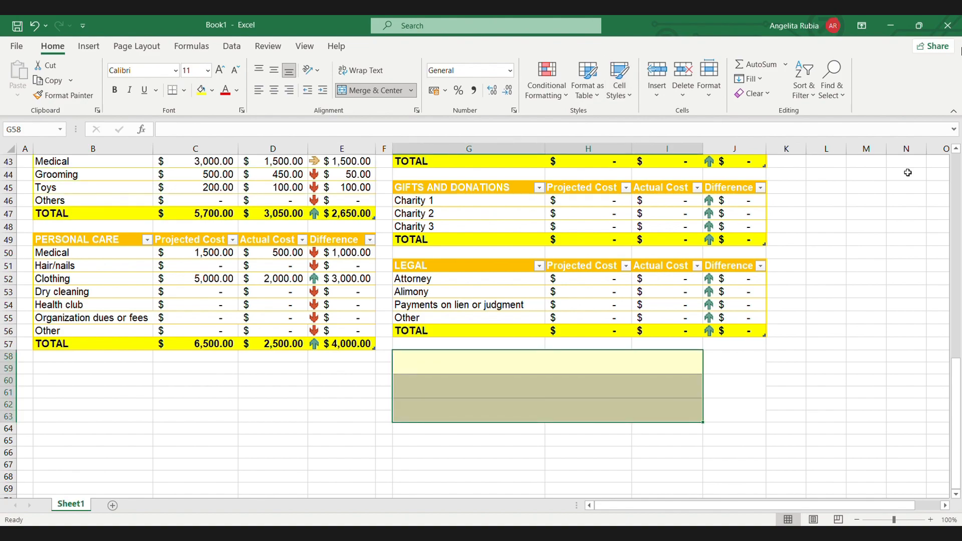
Apply a light gold cell style to the three merged blocks in G58:I63.
left_click_drag(729, 358, 729, 414)
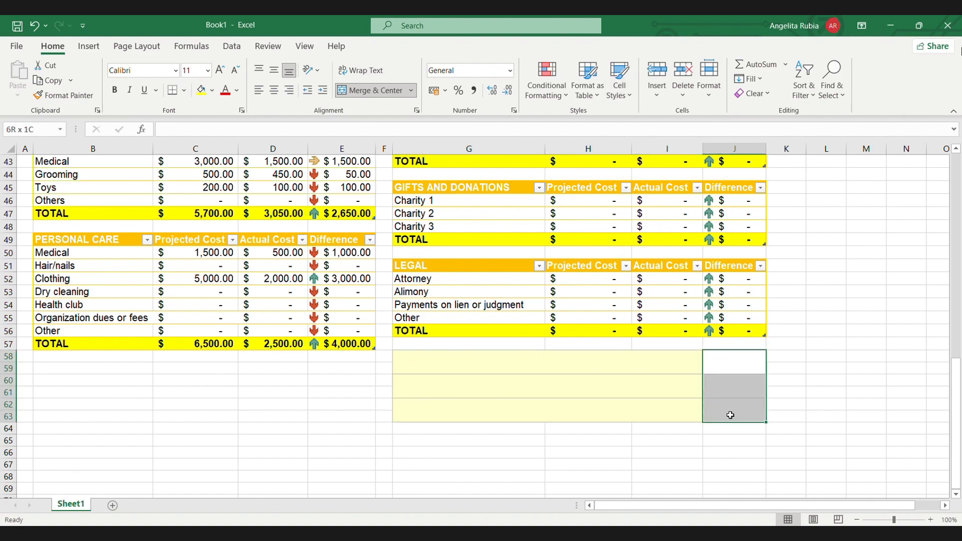
left_click_drag(633, 369, 629, 412)
left_click(615, 67)
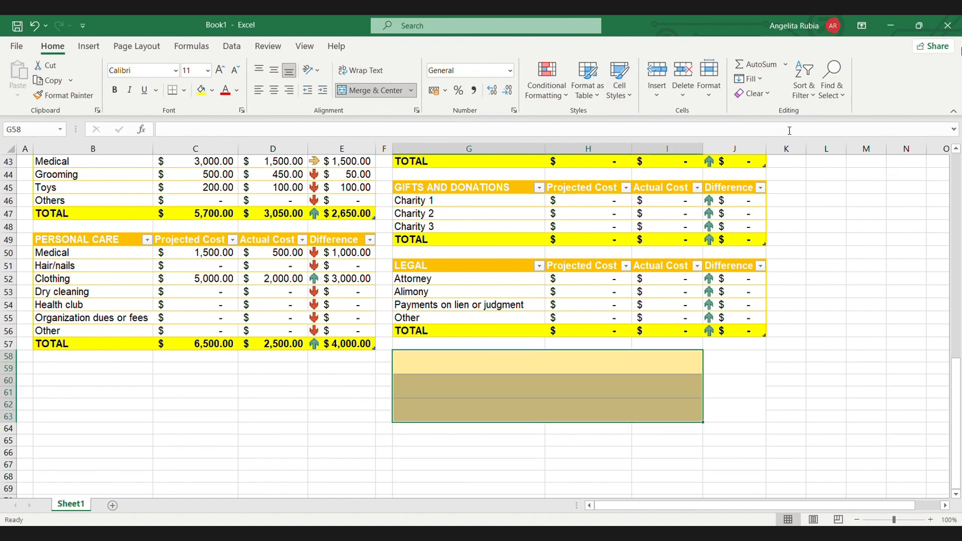
Apply a medium gold cell style to the three merged blocks in G58:I63.
left_click_drag(734, 356, 731, 415)
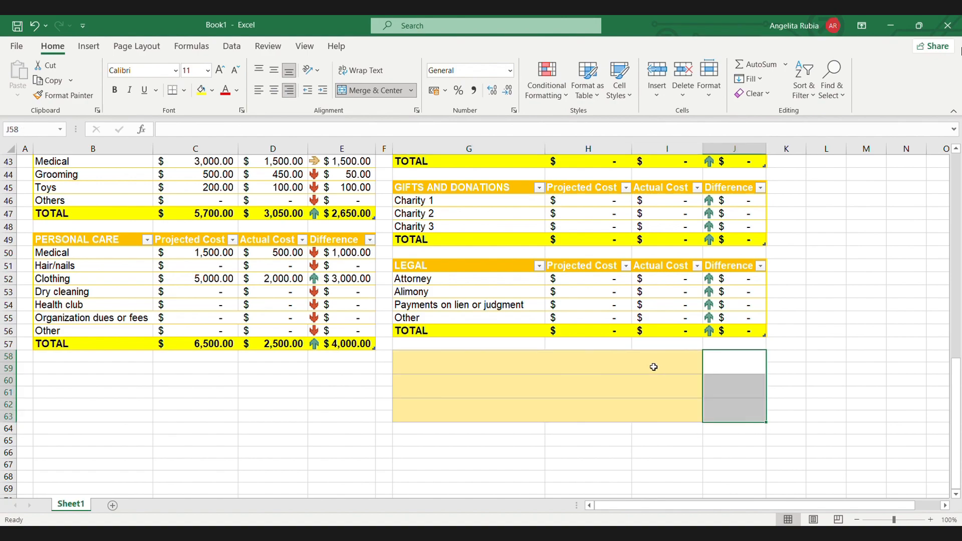
left_click_drag(653, 368, 651, 413)
left_click(629, 96)
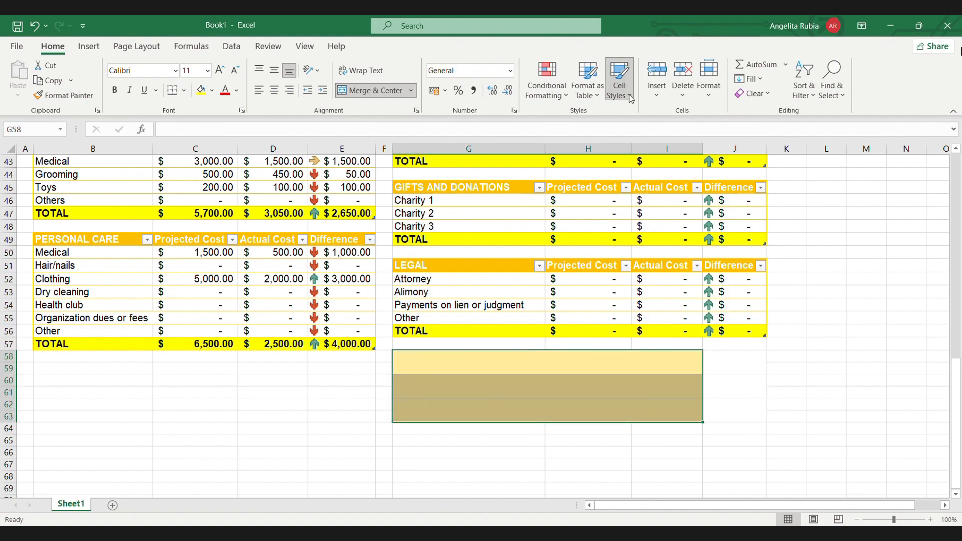
left_click(776, 318)
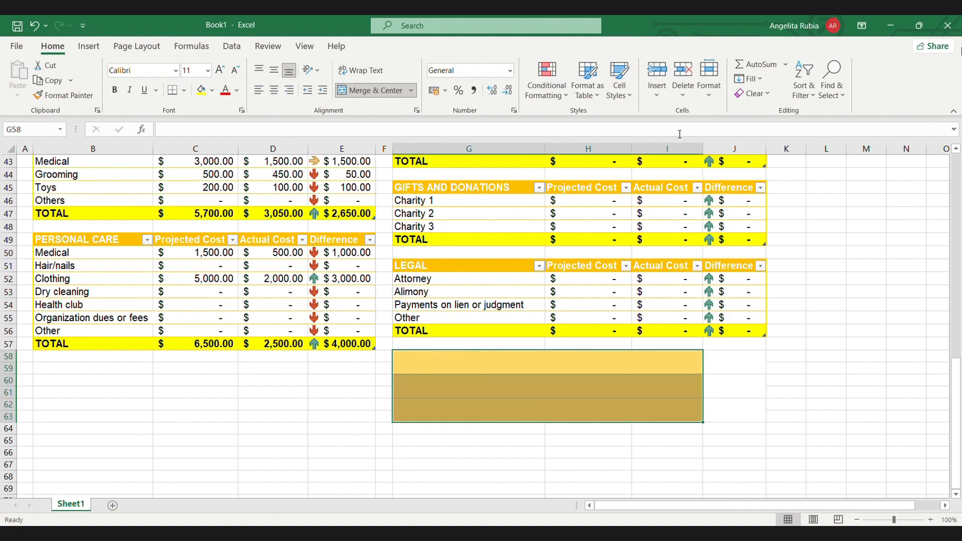
key("ctrl+z")
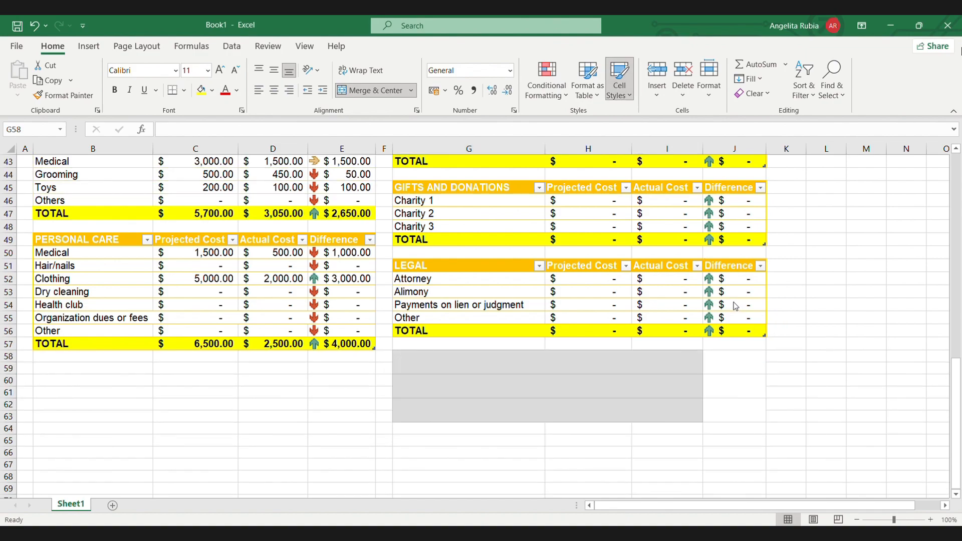
key("ctrl+y")
left_click(785, 336)
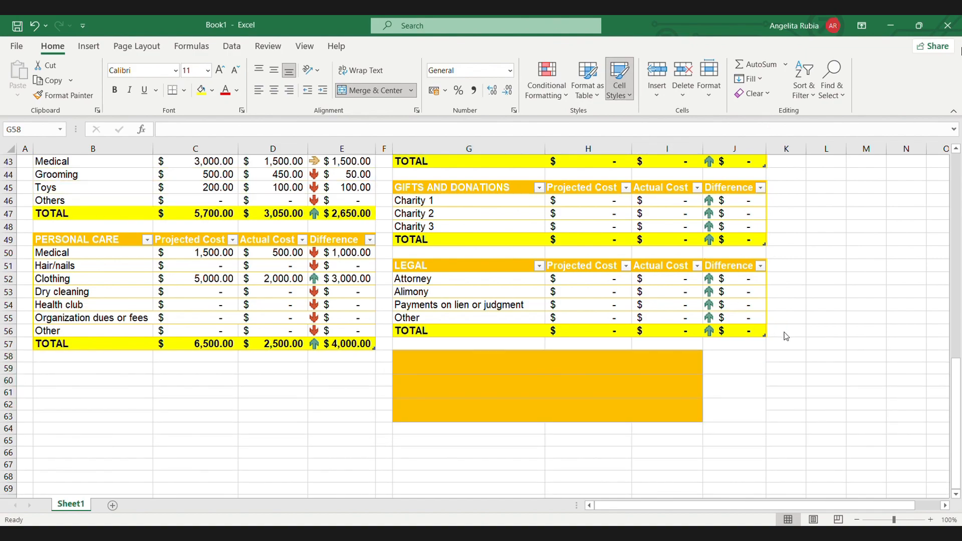
key("ctrl+z")
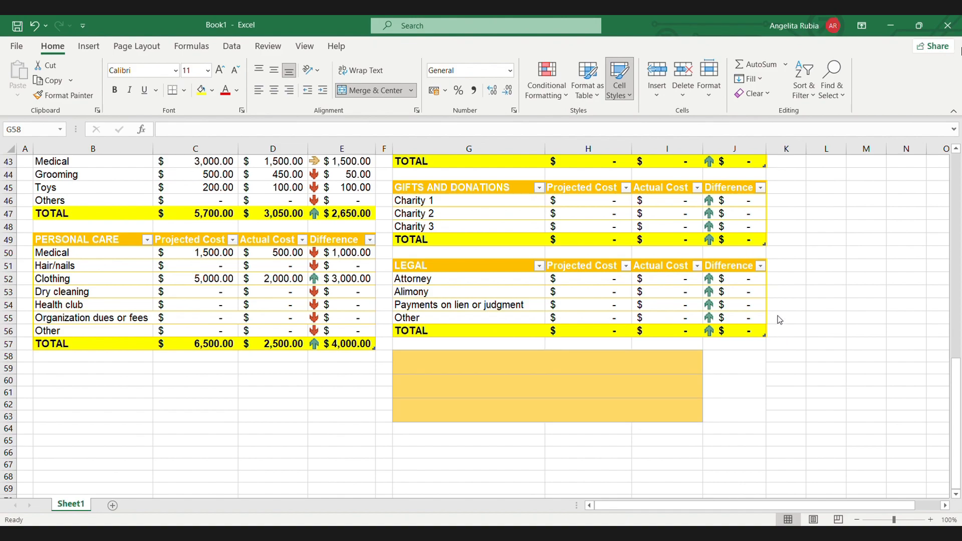
left_click(682, 354)
Apply a pale yellow cell style to the merged value cells in J58:J63.
left_click_drag(730, 360, 730, 408)
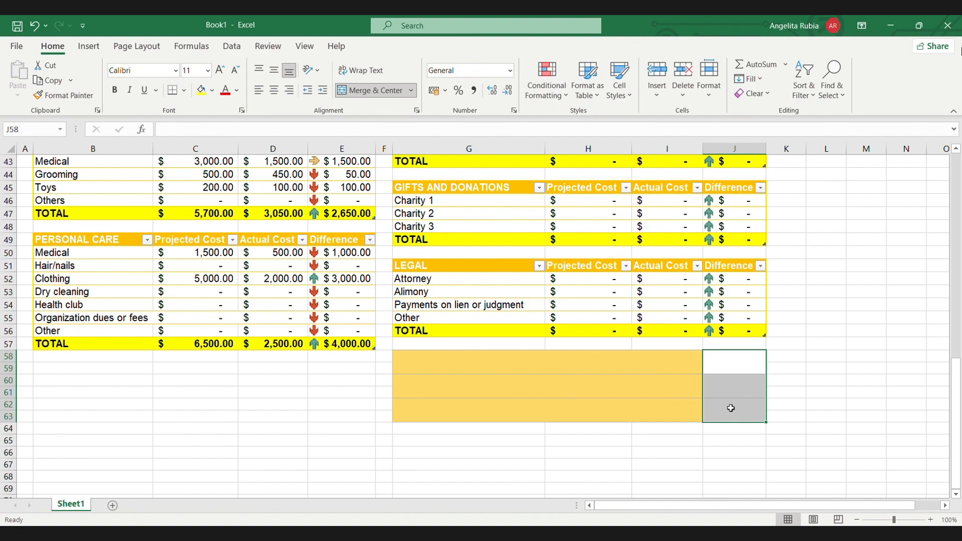
left_click(623, 90)
left_click(897, 172)
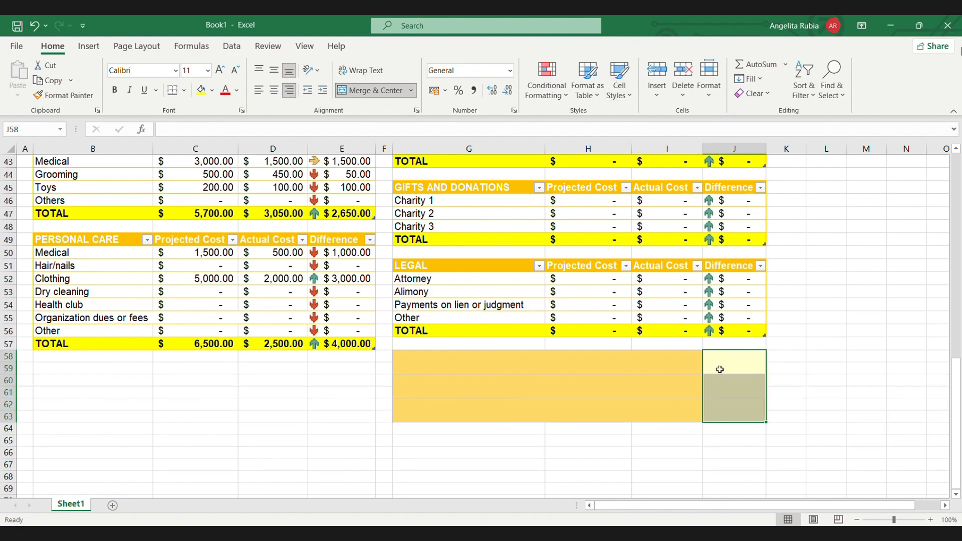
Label the merged blocks G58, G60 and G62 as TOTAL PROJECTED COST, TOTAL ACTUAL COST and TOTAL DIFFERENCE.
left_click(683, 371)
double_click(683, 372)
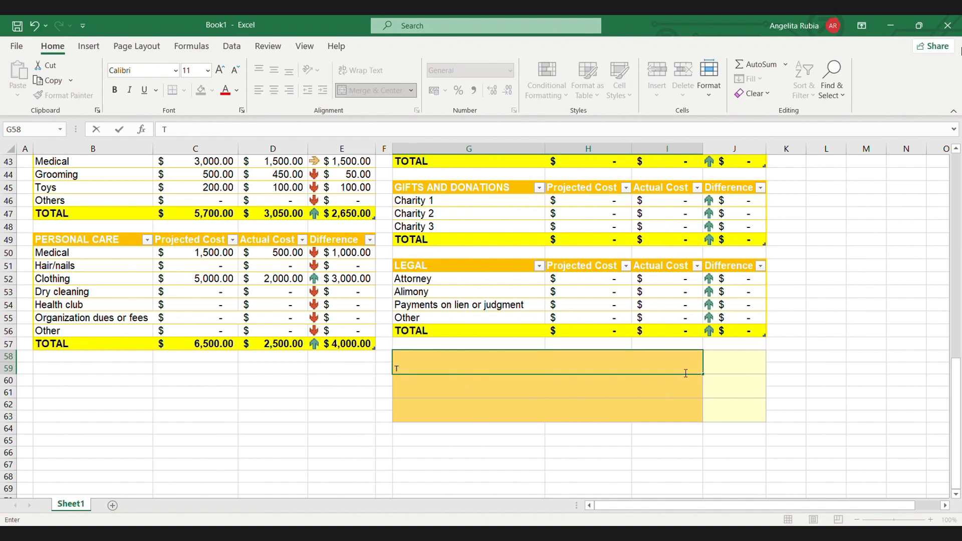
type("TOTAL PROJECTED")
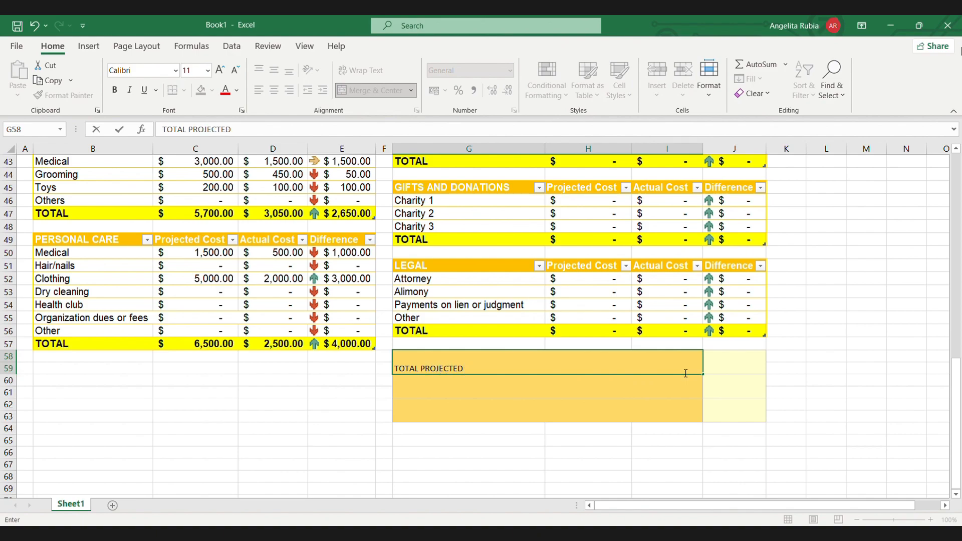
type(" COST")
key("Return")
type("T")
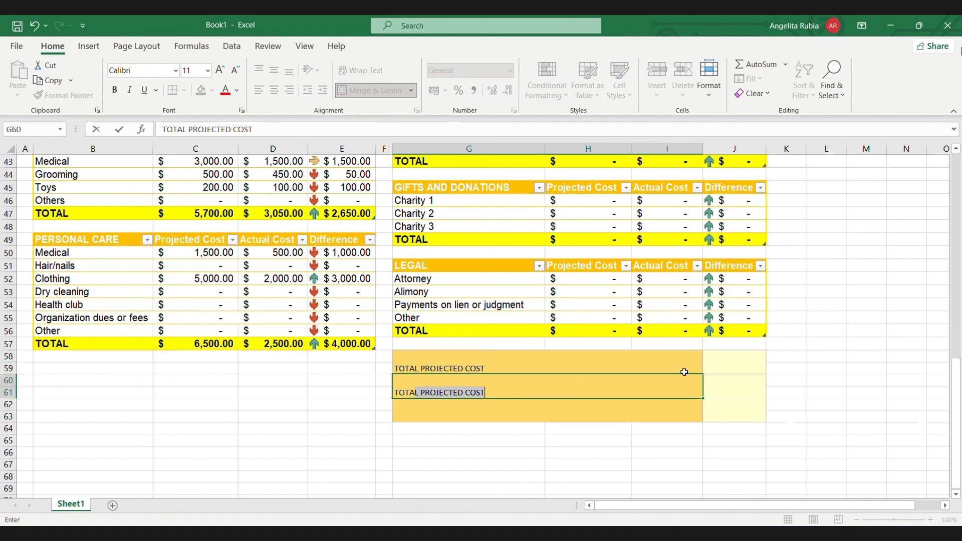
type("OTAL ACTUAL C")
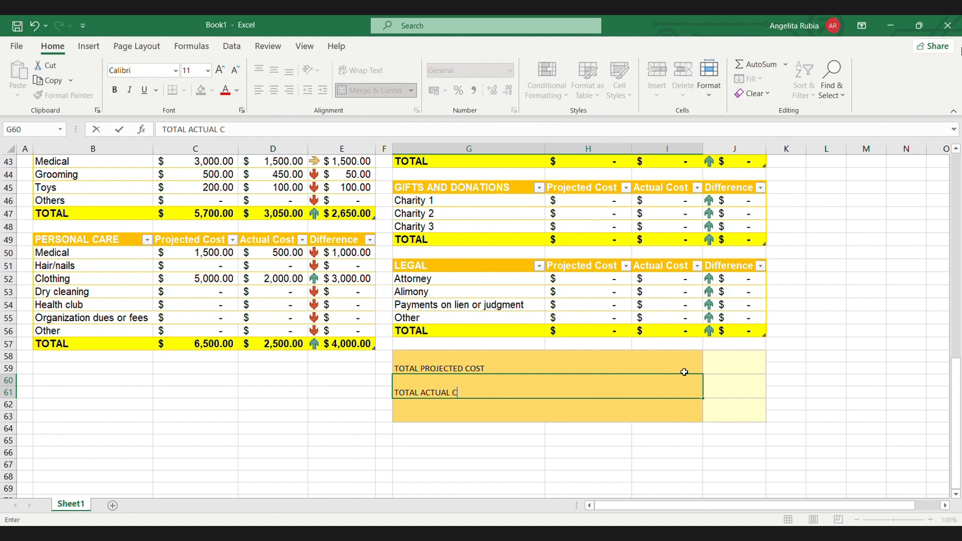
type("OST")
key("Return")
type("TOTAL")
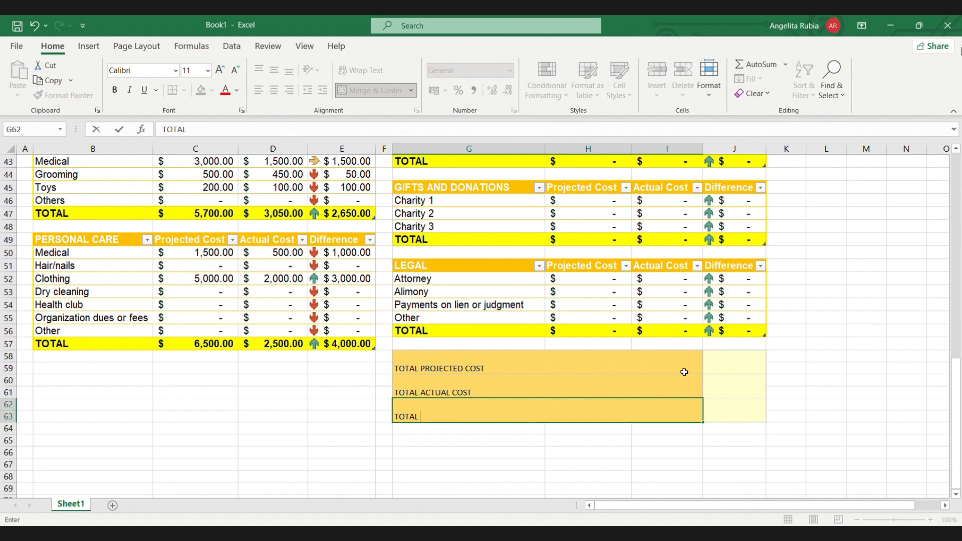
type(" DIFFR")
type("RENCE")
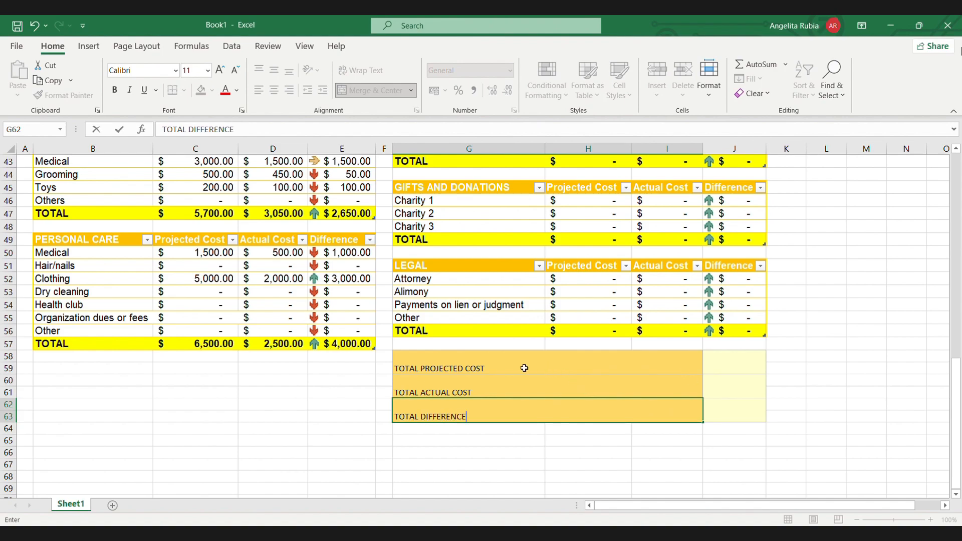
Set the three summary labels in G58:I63 to bold Arial.
left_click_drag(521, 367, 533, 416)
left_click(174, 71)
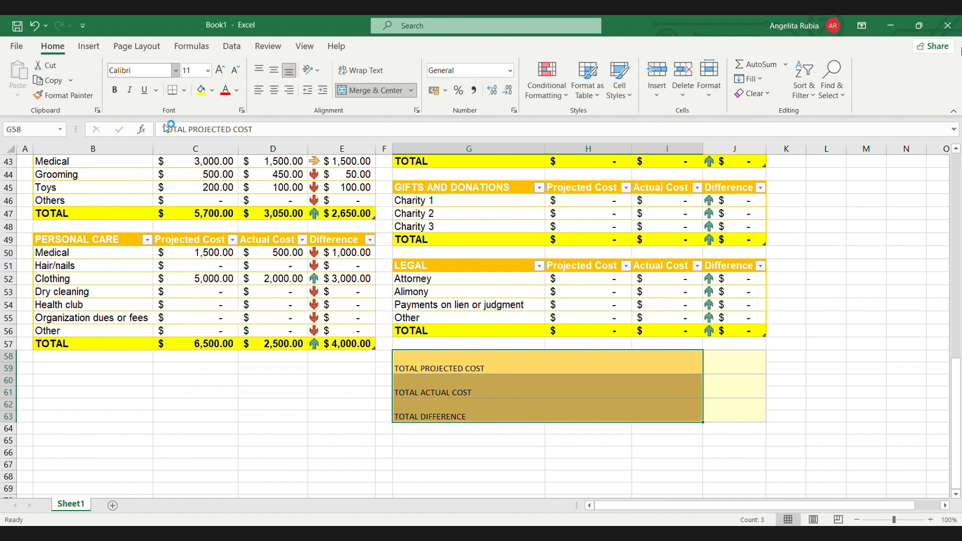
type("Arial")
key("Return")
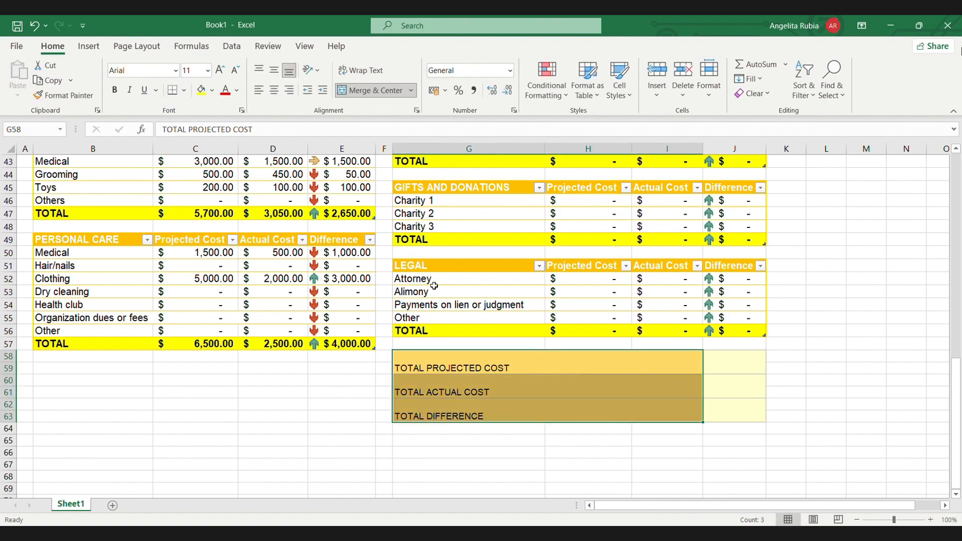
left_click(115, 91)
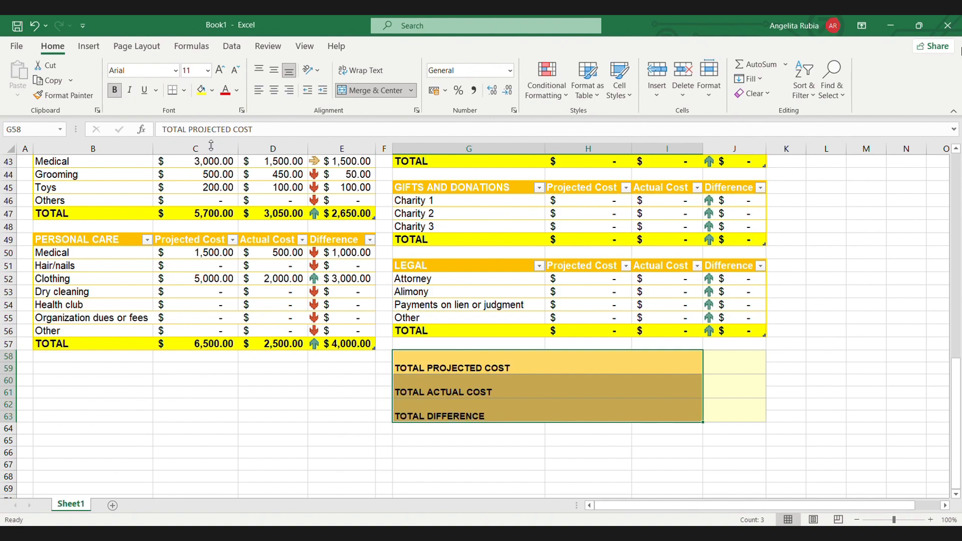
Copy the formatting of the Attorney cell G52 onto the summary labels in G58:I63 with Format Painter.
left_click(743, 369)
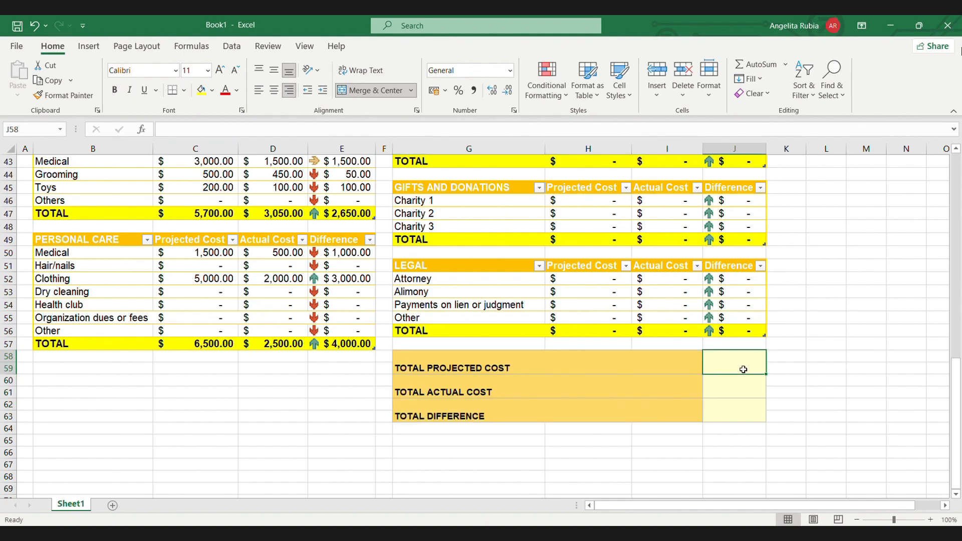
scroll(740, 426, "up", 1)
left_click(740, 426)
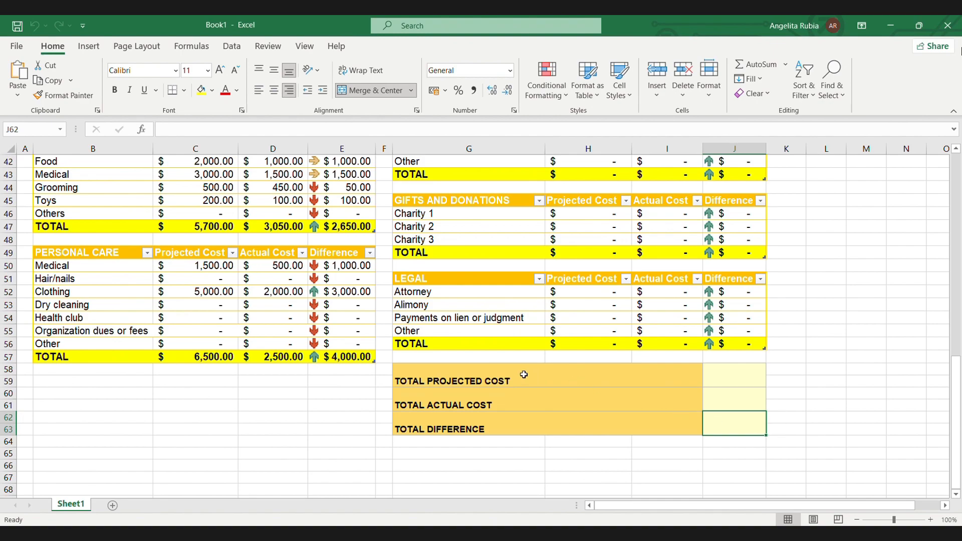
left_click_drag(502, 375, 578, 420)
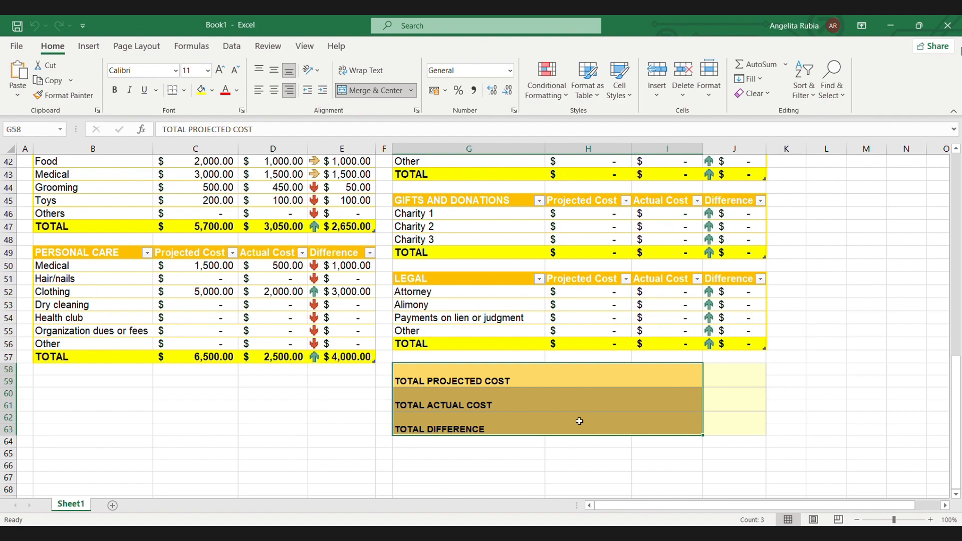
left_click(497, 298)
left_click(43, 92)
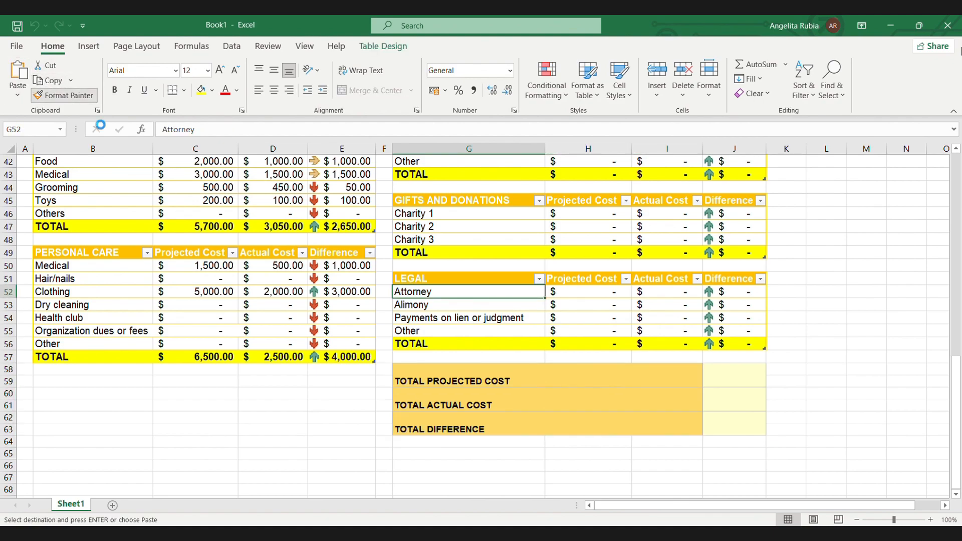
left_click_drag(497, 376, 507, 425)
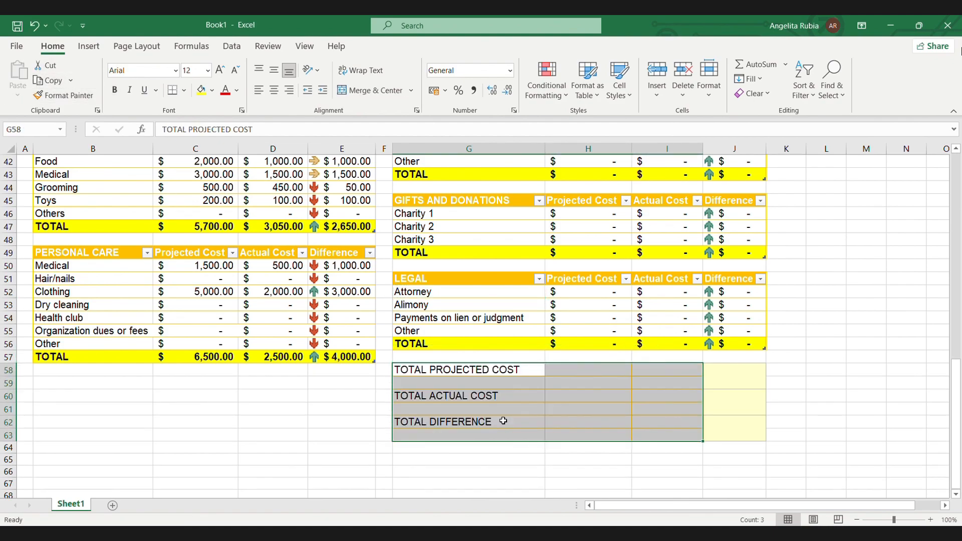
Merge G58:I59 and align the TOTAL PROJECTED COST label left and vertically centered.
left_click_drag(505, 370, 641, 385)
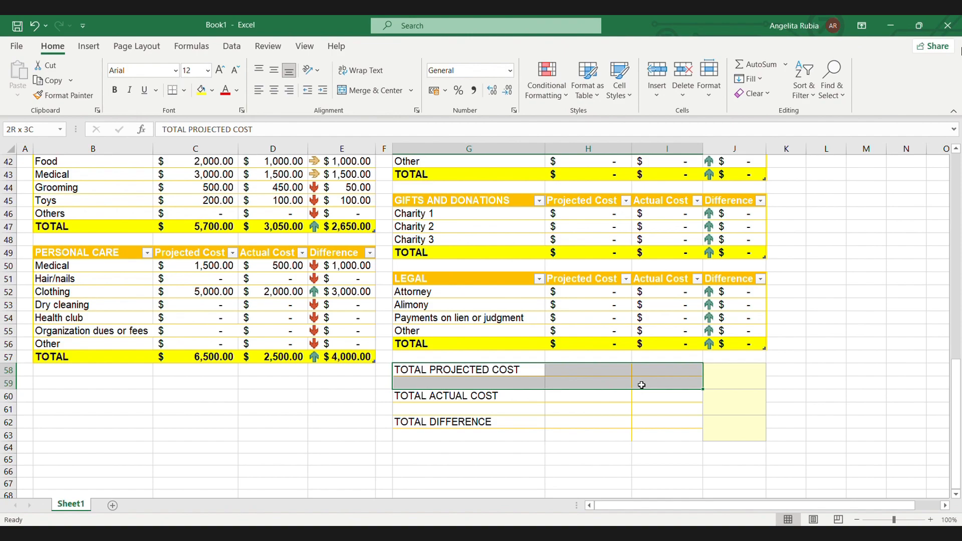
left_click(370, 90)
left_click(259, 90)
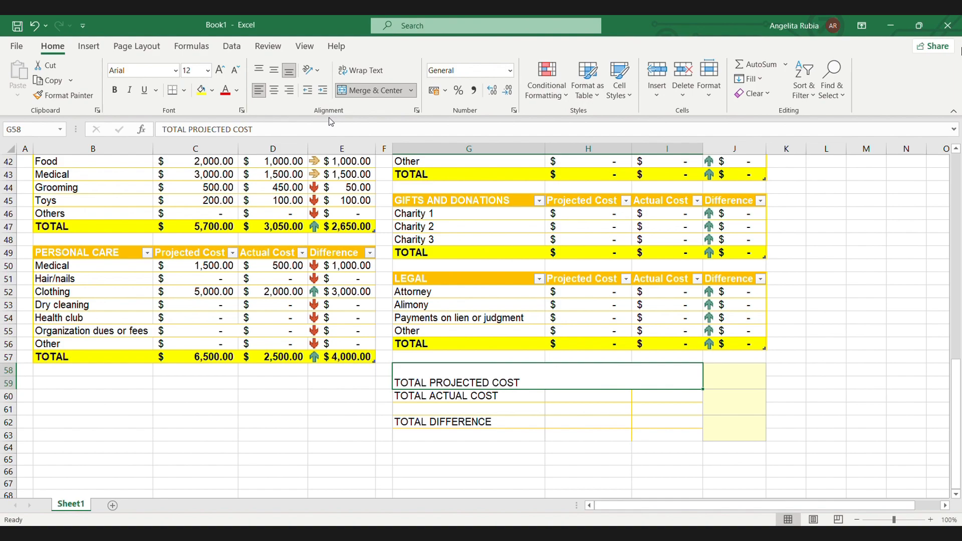
left_click(274, 70)
Merge G60:I61 and align the TOTAL ACTUAL COST label left and vertically centered.
left_click_drag(508, 396, 684, 409)
left_click(371, 90)
left_click(274, 70)
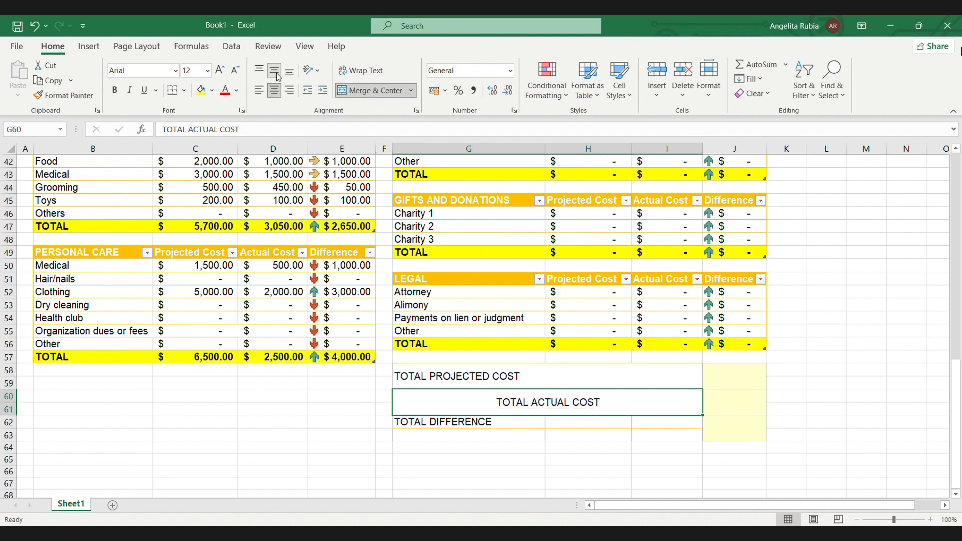
left_click(259, 90)
Copy the TOTAL ACTUAL COST cell's formatting onto G62:I63, and fill the value cells J58:J63 with bright yellow.
left_click(63, 95)
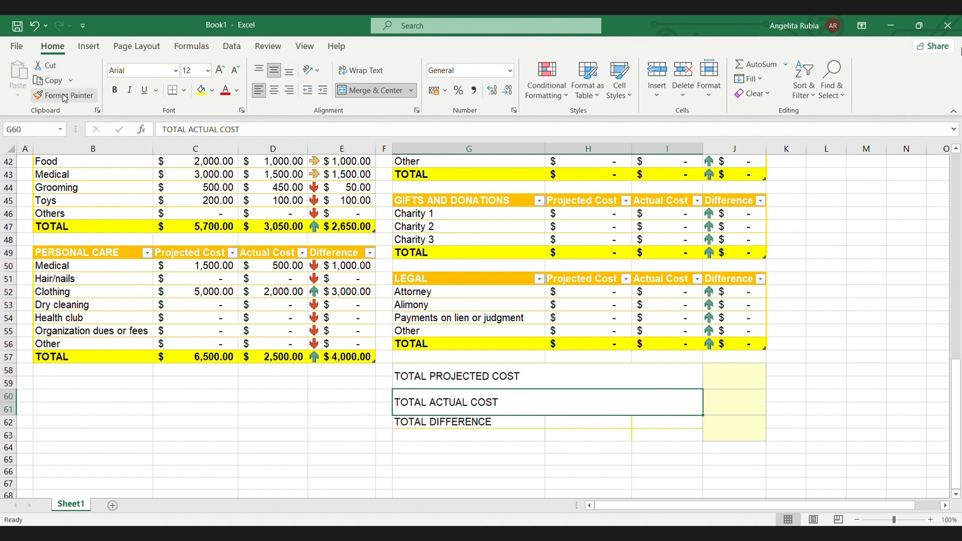
left_click_drag(551, 422, 651, 440)
left_click(532, 458)
left_click_drag(734, 375, 734, 430)
left_click(202, 90)
Enter the formula =(C22+C32+C47+C57) in J58 to sum the projected cost totals.
left_click(734, 385)
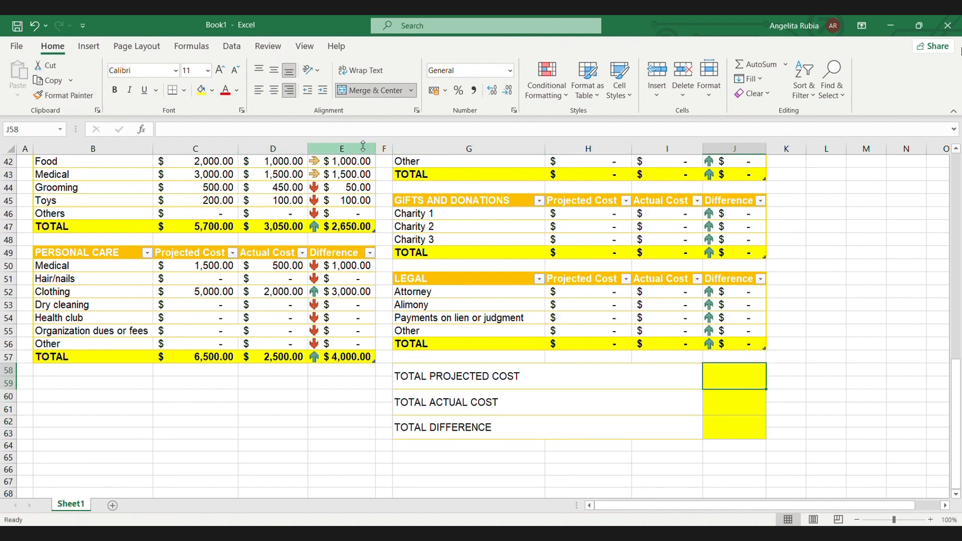
left_click(338, 132)
type("=(")
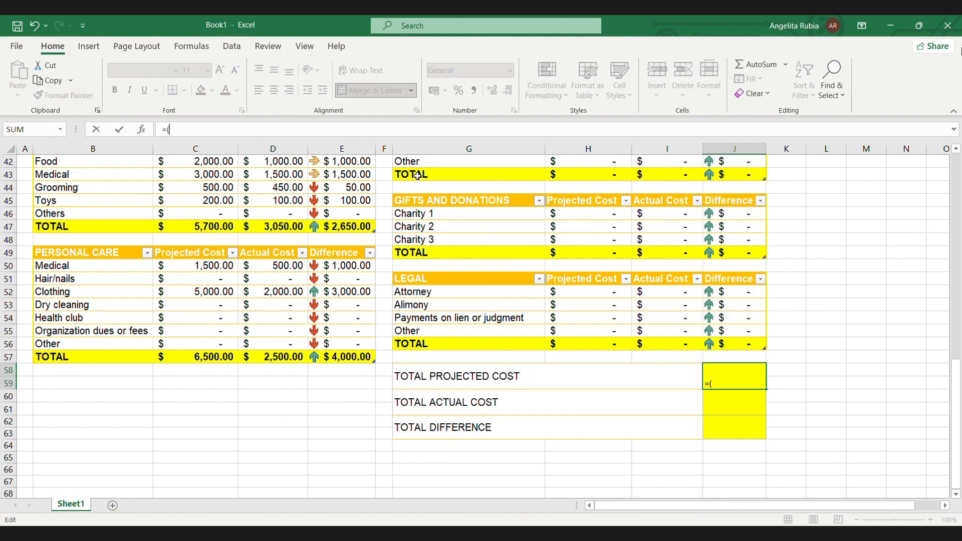
scroll(417, 176, "up", 12)
left_click(194, 365)
type("+")
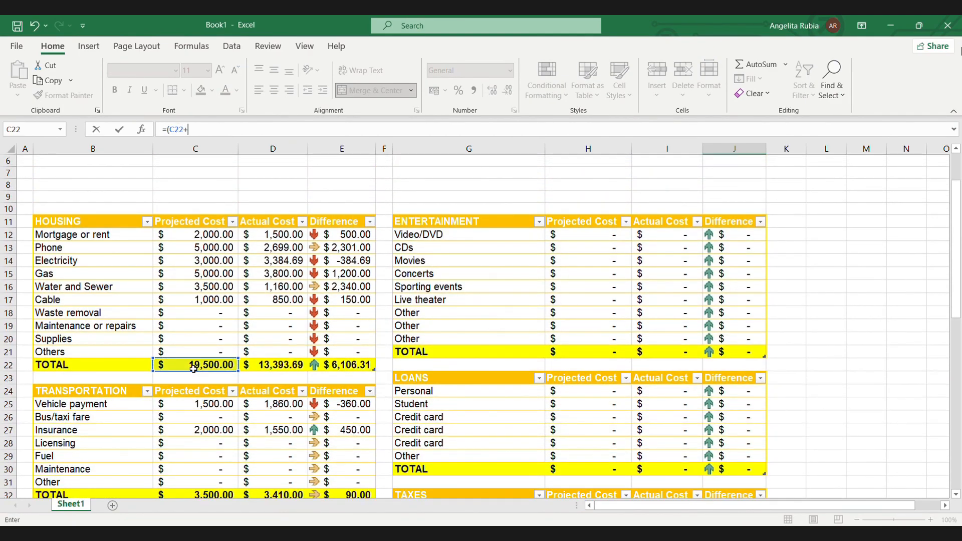
scroll(194, 369, "down", 2)
left_click(195, 435)
type("+")
scroll(196, 435, "down", 5)
left_click(211, 425)
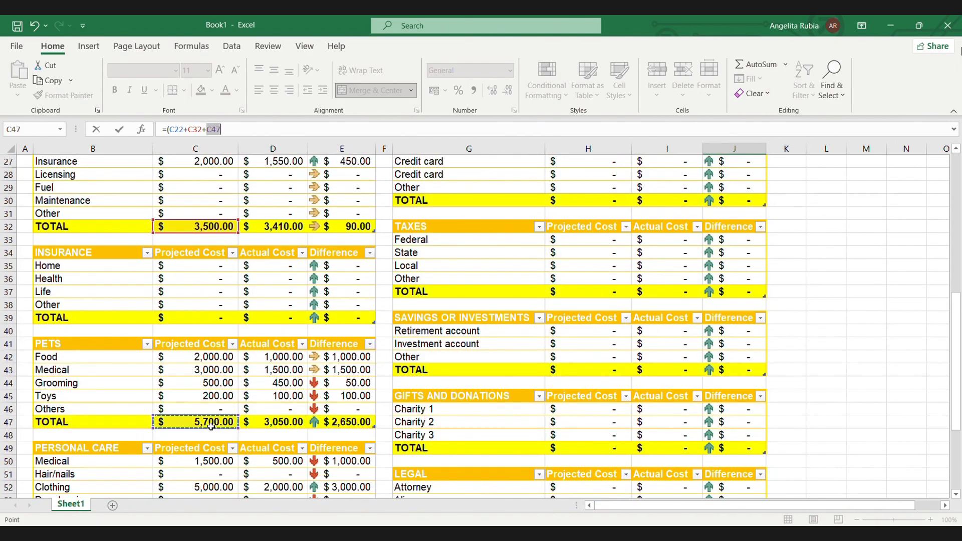
type("+")
scroll(211, 424, "down", 3)
left_click(211, 423)
type("+")
scroll(431, 371, "up", 9)
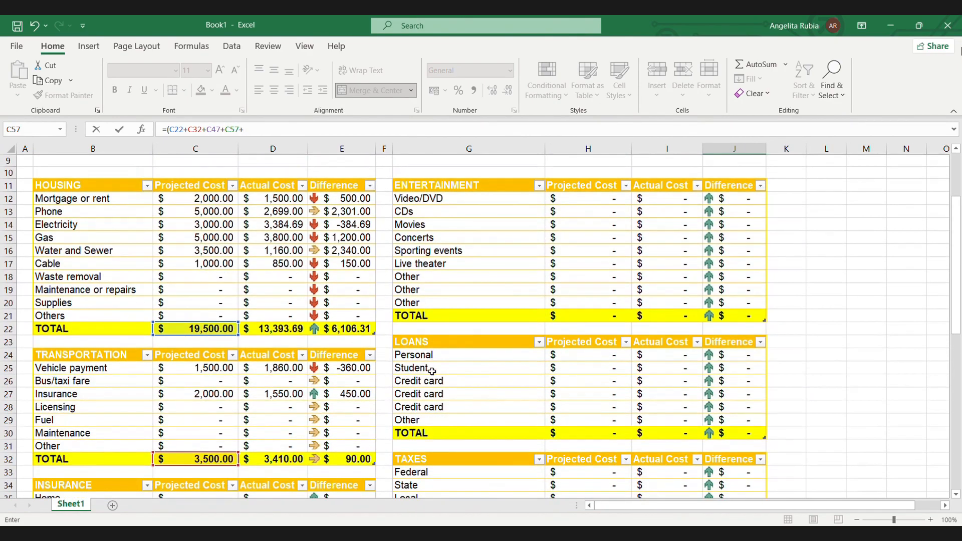
key("BackSpace")
type(")")
key("Return")
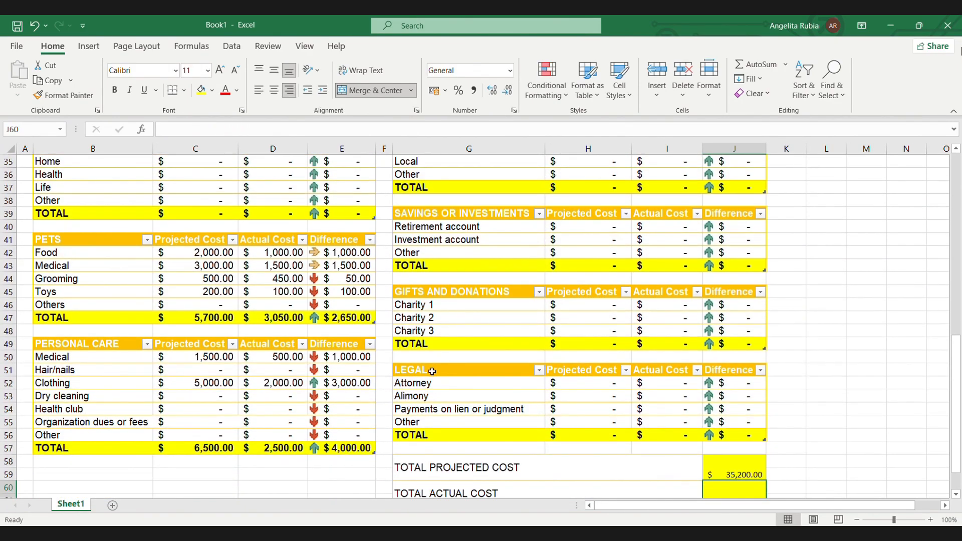
Make the summary labels and values in G58:J63 bold.
left_click(737, 478)
scroll(651, 426, "down", 2)
left_click_drag(451, 390, 734, 440)
Enter the formula =(D22+D32+D47+D57) in J60 to sum the actual cost totals.
left_click(723, 421)
type("=(")
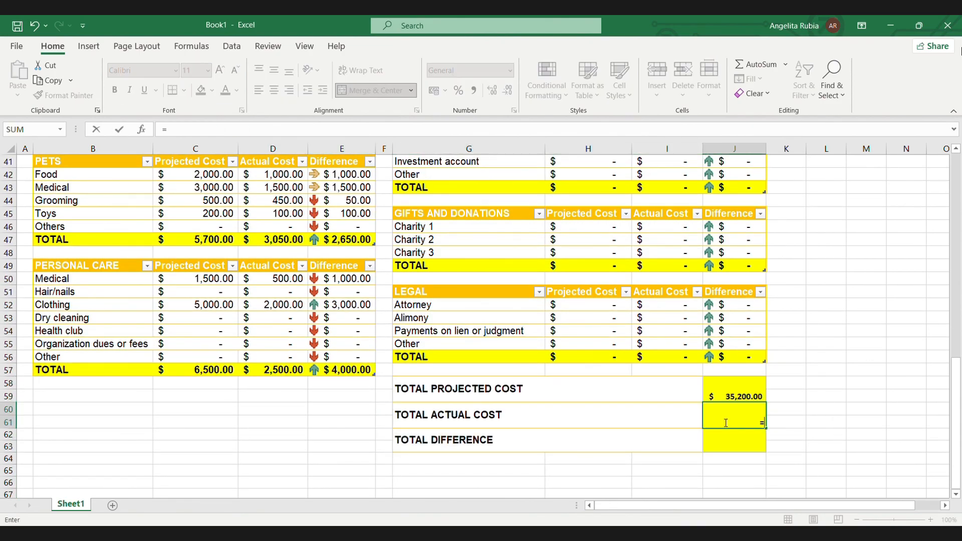
scroll(724, 421, "up", 5)
scroll(724, 420, "up", 7)
left_click(280, 353)
type("+")
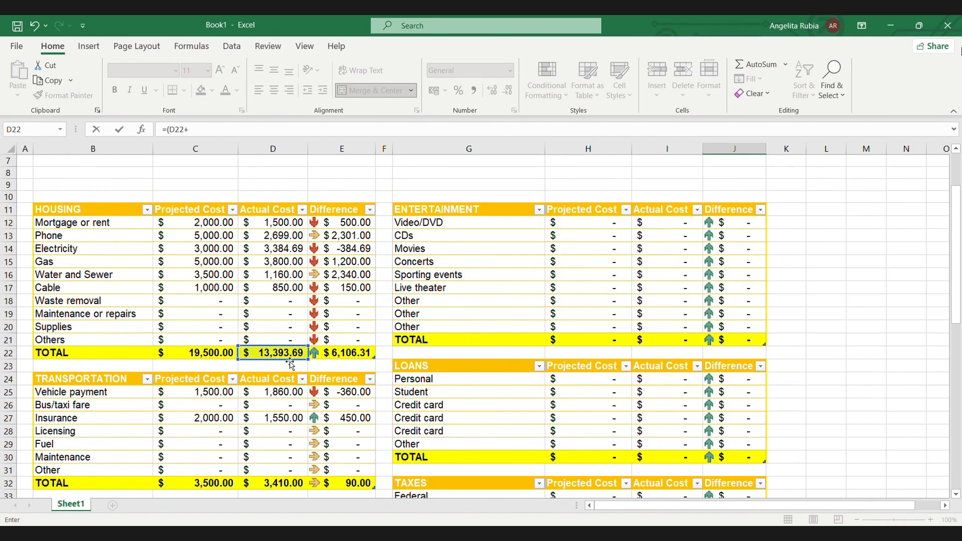
scroll(281, 351, "down", 4)
left_click(273, 341)
type("+")
scroll(281, 351, "down", 3)
left_click(282, 434)
type("+")
scroll(280, 435, "down", 4)
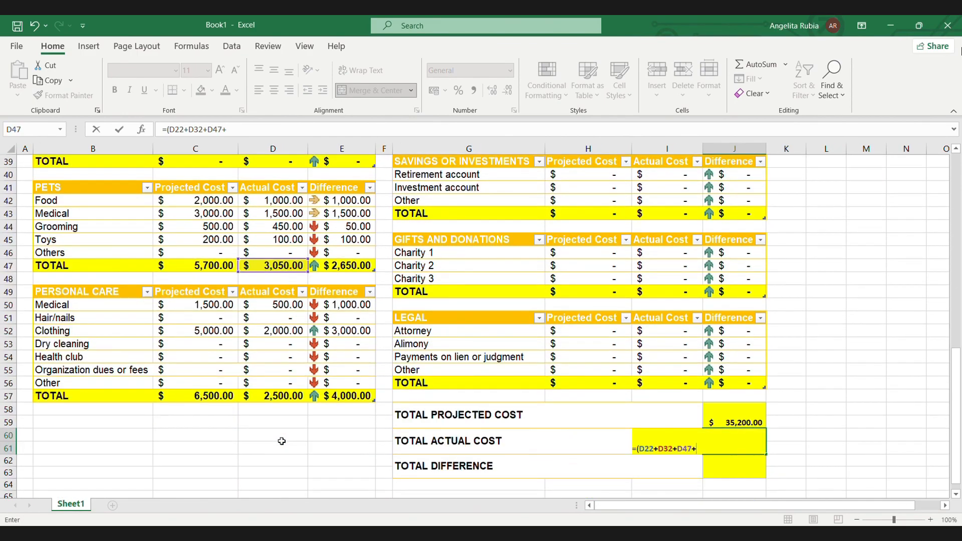
left_click(273, 397)
key("Return")
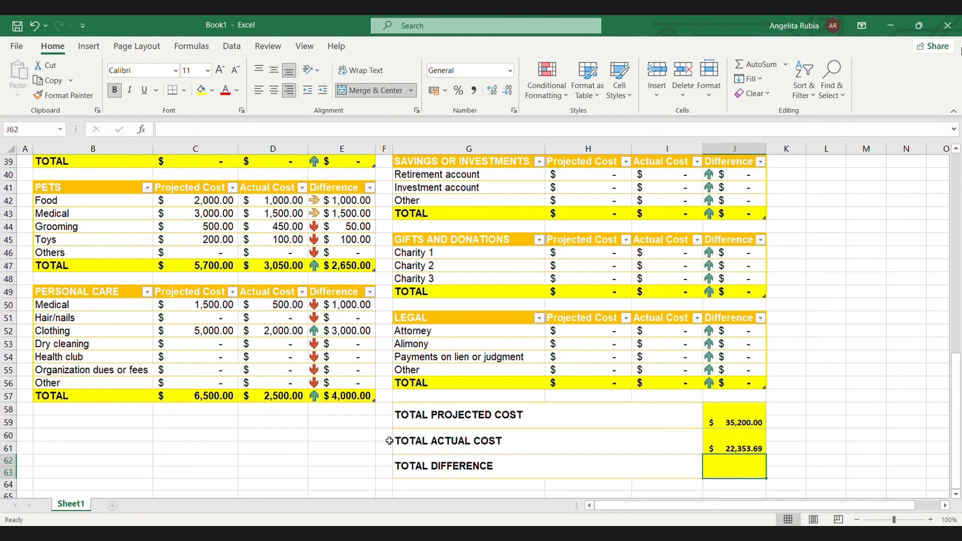
Enter the formula =(E22+E32+E39+E47+E57) in J62 to sum the difference totals.
type("=(")
scroll(729, 460, "up", 12)
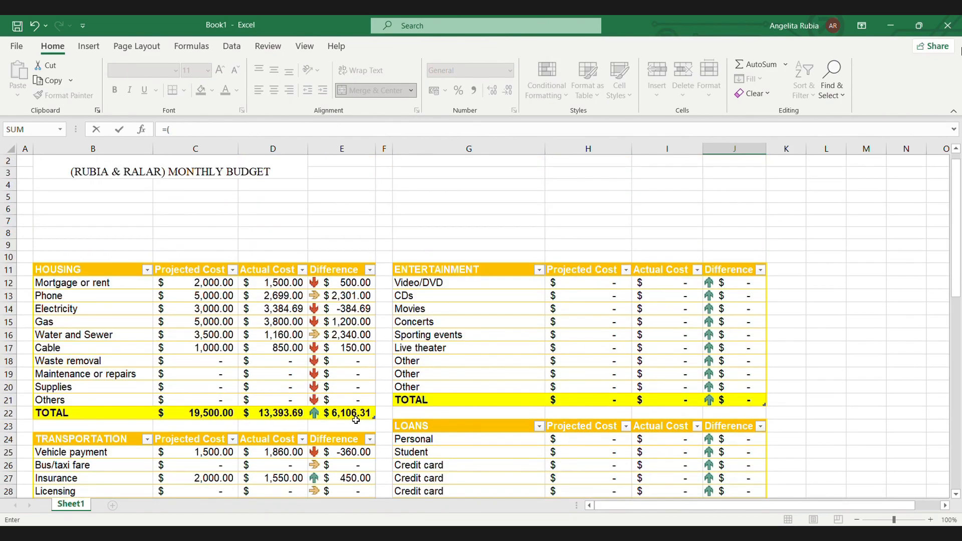
left_click(356, 420)
scroll(356, 420, "down", 3)
type("+")
left_click(353, 433)
type("+")
scroll(354, 403, "down", 4)
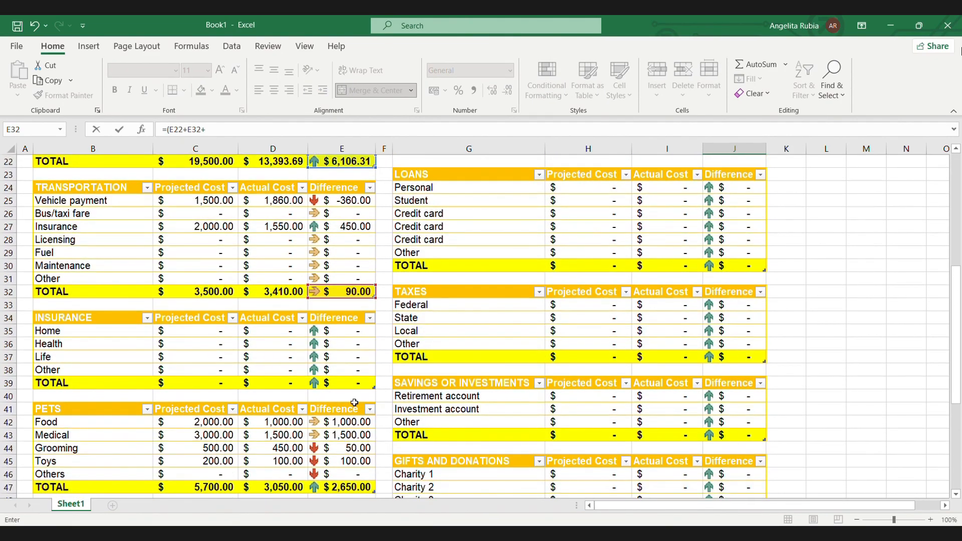
left_click(355, 382)
type("+")
left_click(351, 487)
type("+")
scroll(337, 489, "down", 4)
left_click(341, 447)
key("Return")
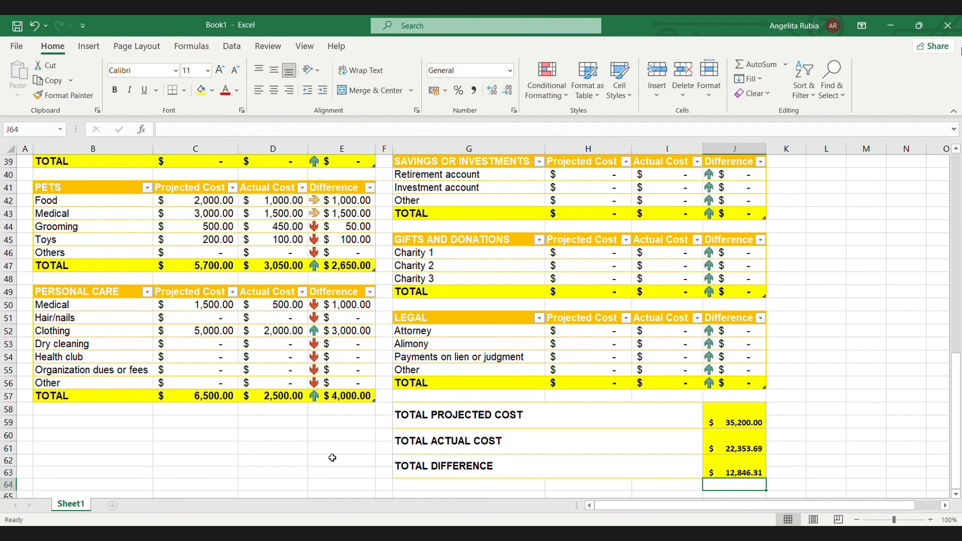
Copy the summary block G58:J63 with its labels and value cells.
scroll(810, 376, "up", 12)
scroll(810, 376, "down", 9)
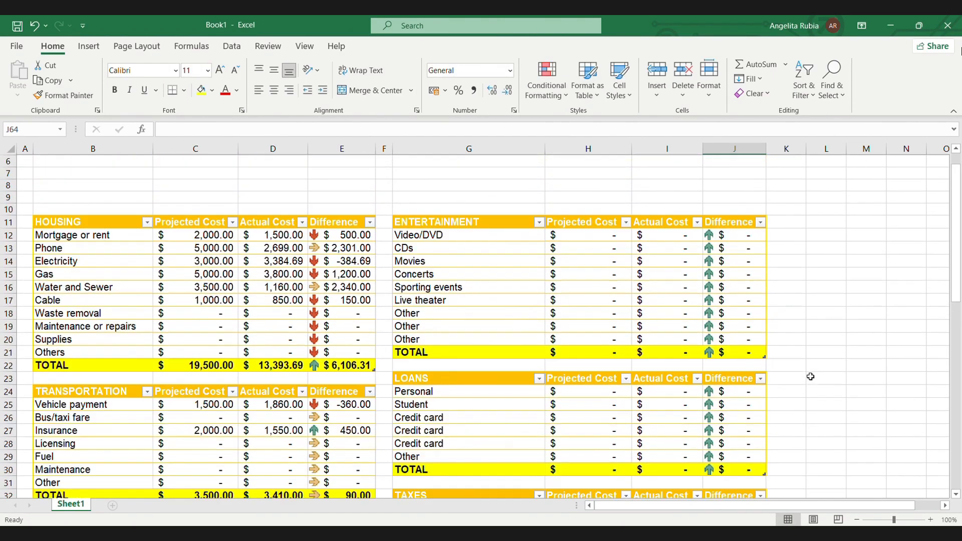
scroll(810, 376, "down", 5)
left_click_drag(651, 350, 725, 399)
key("ctrl+c")
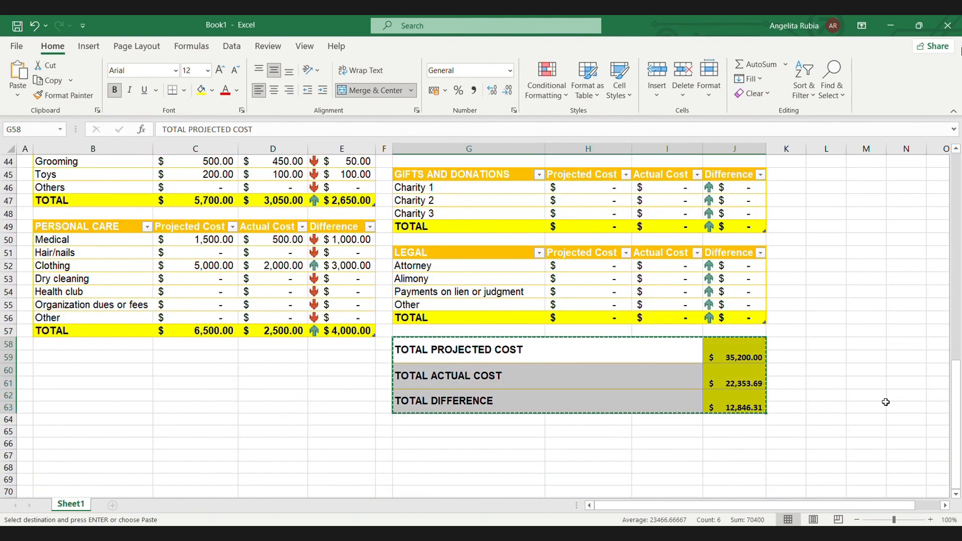
scroll(884, 399, "up", 14)
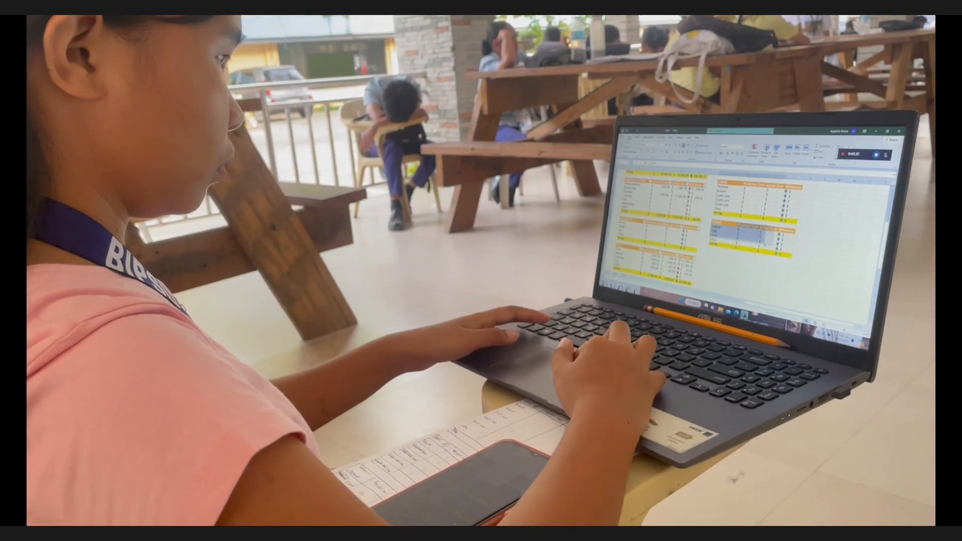
key("ctrl+v")
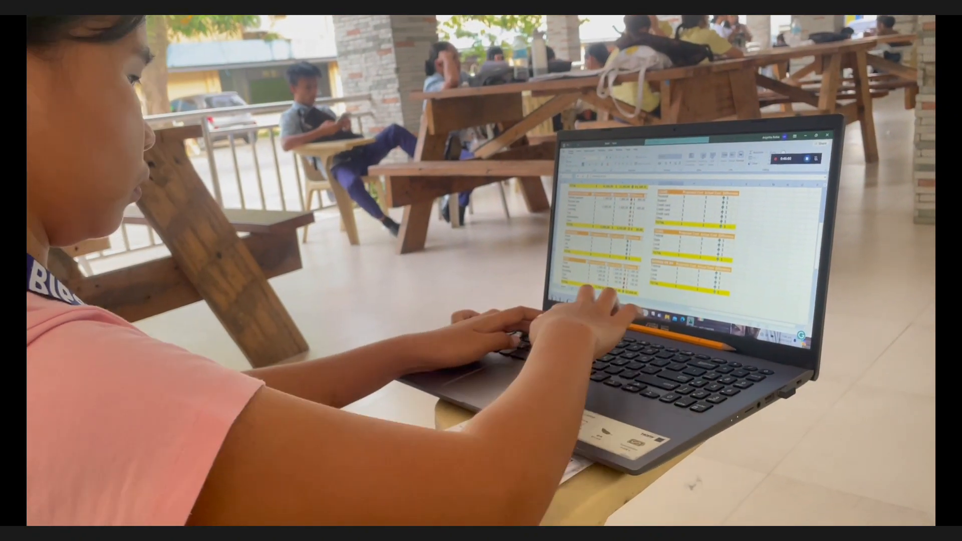
key("ctrl+space")
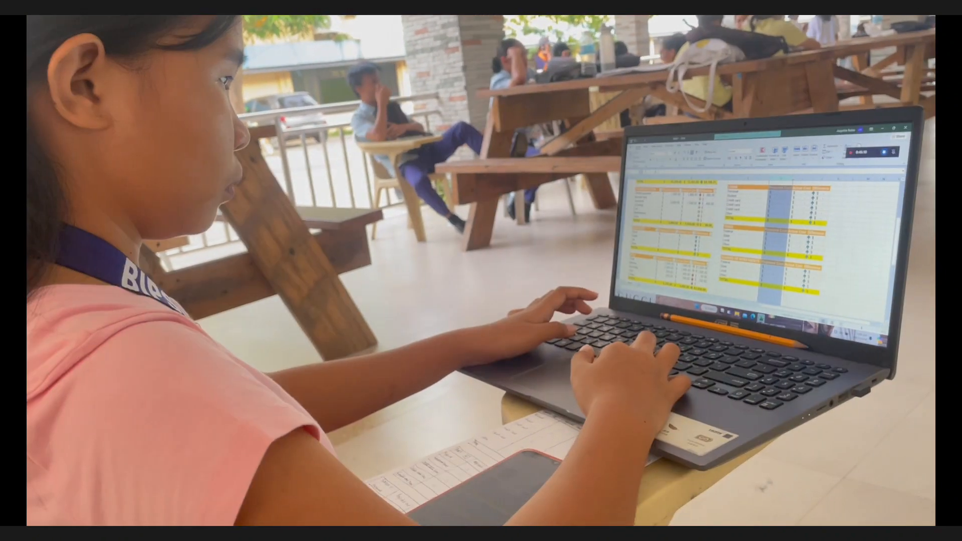
key("Down")
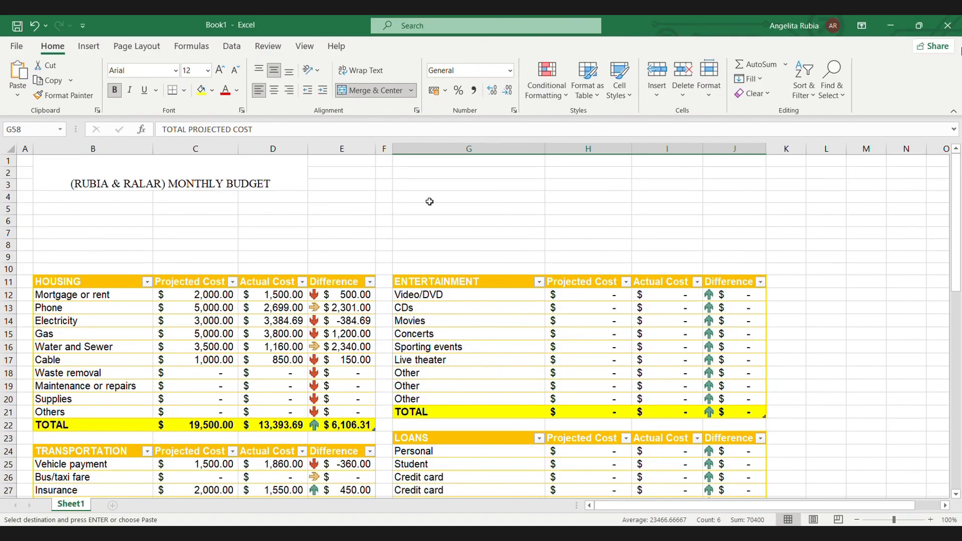
Paste the copied summary block into G4:J9 above the ENTERTAINMENT table.
left_click_drag(429, 201, 722, 232)
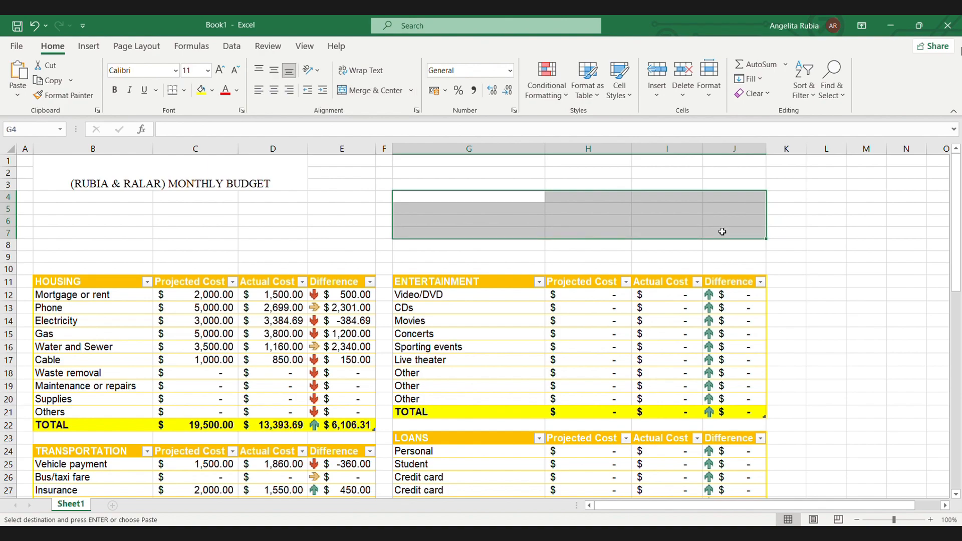
key("ctrl+v")
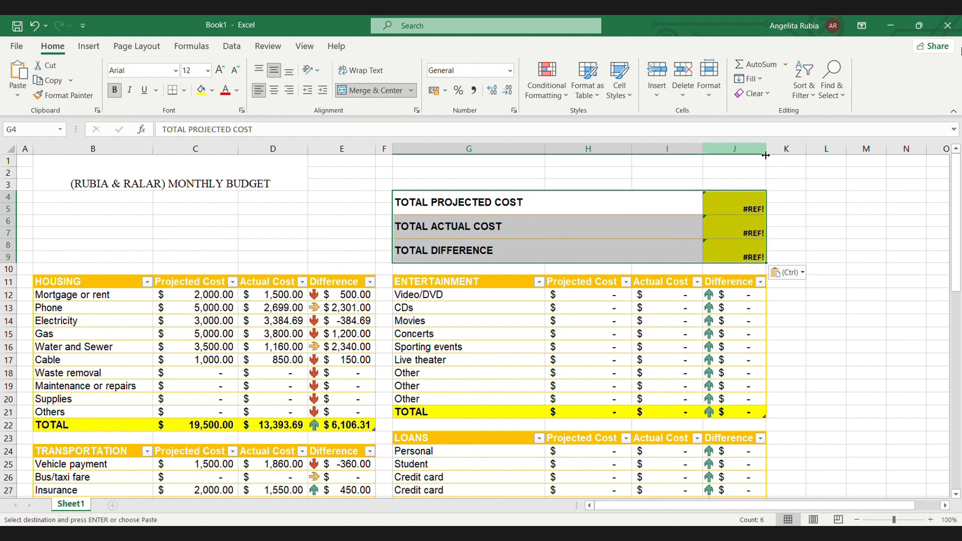
left_click(684, 217)
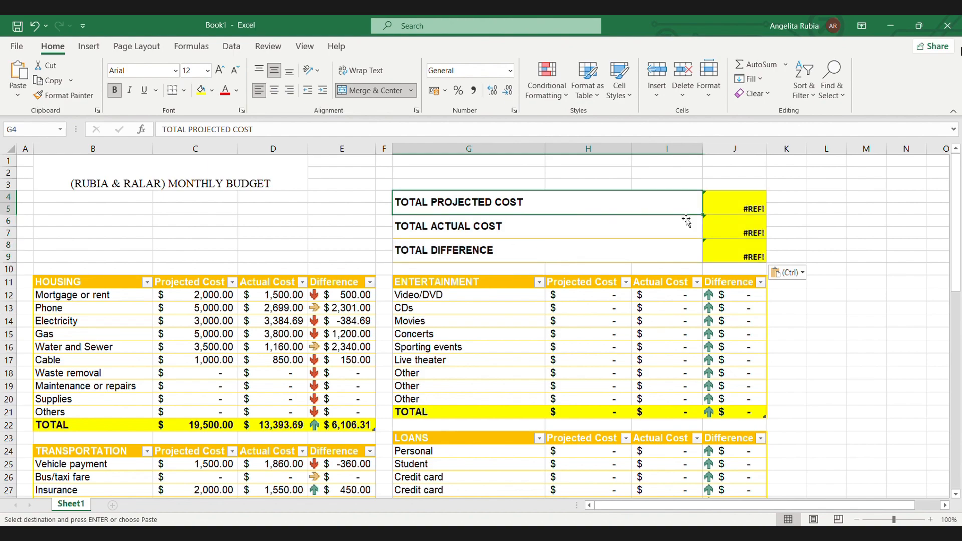
Clear the formulas from the three yellow value cells in J4:J9 of the pasted block.
left_click(737, 204)
key("Delete")
key("Down")
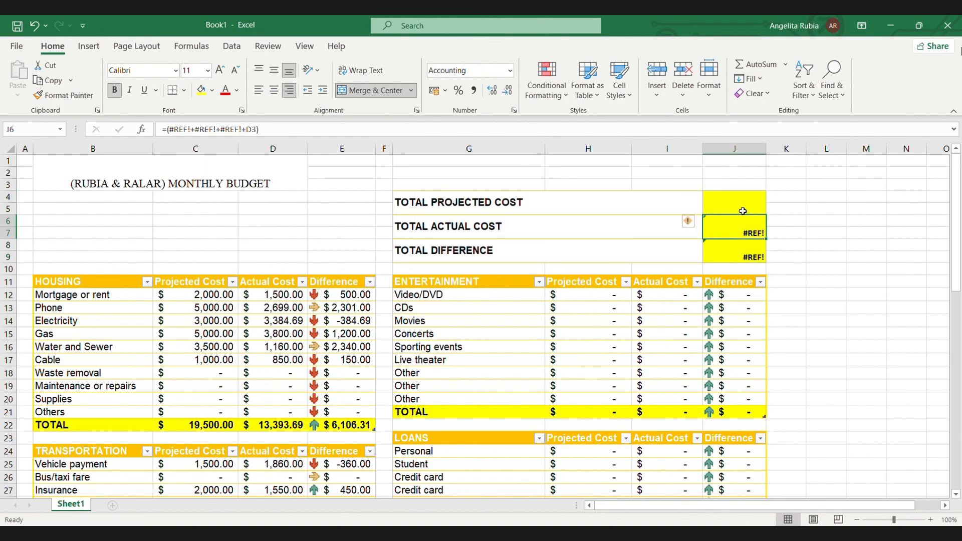
key("Delete")
key("Down")
key("Delete")
Change the TOTAL PROJECTED COST label in G4 to PROJECTED BALANCE.
left_click(539, 210)
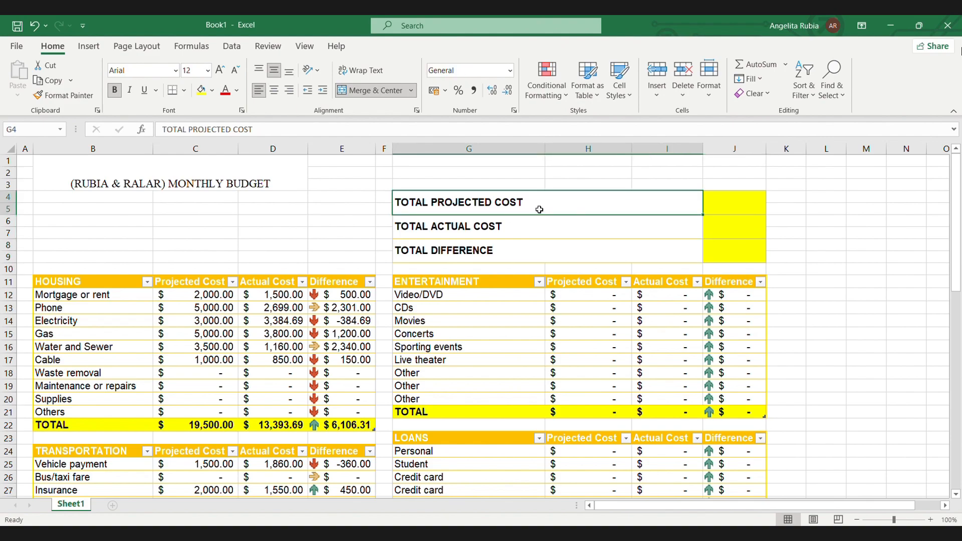
double_click(436, 206)
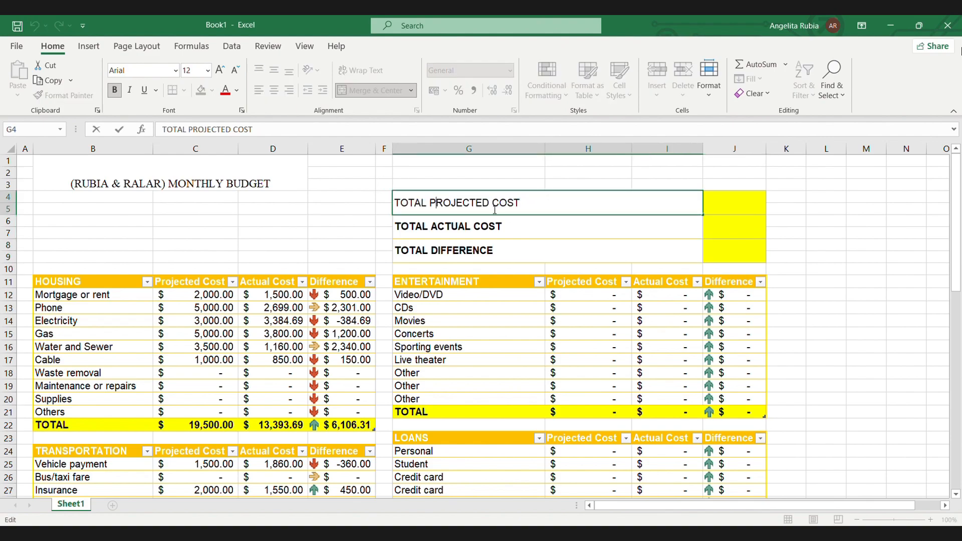
key("BackSpace")
key("BackSpace")
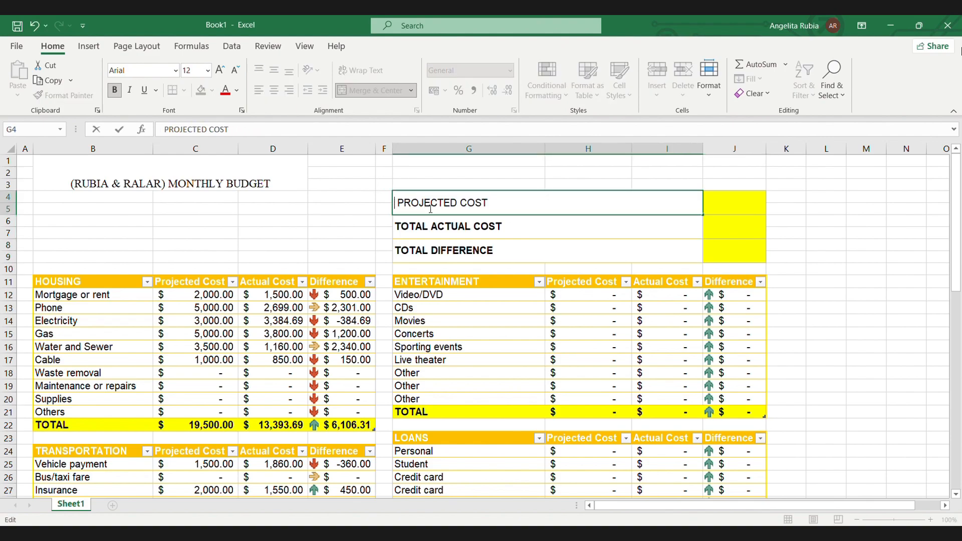
key("BackSpace")
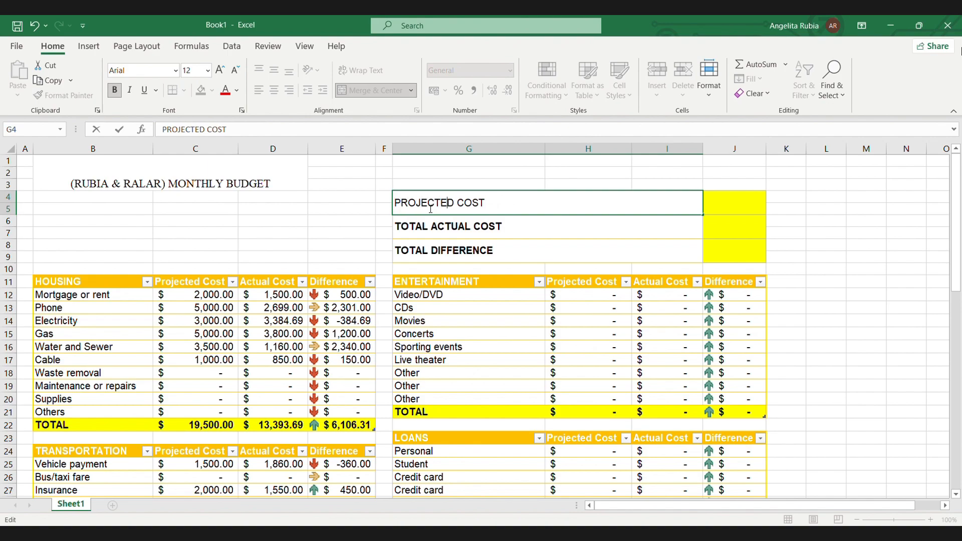
key("BackSpace")
key("BackSpace")
key("BackSpace")
key("BackSpace")
type("N")
key("BackSpace")
type("BALANCE")
double_click(430, 209)
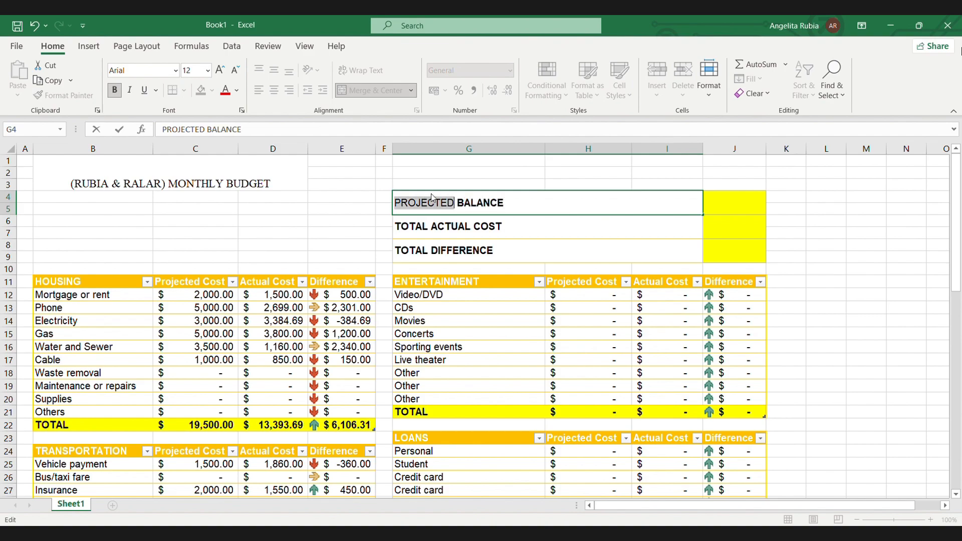
Shorten the TOTAL ACTUAL COST label in G6 to ACTUAL.
left_click(505, 230)
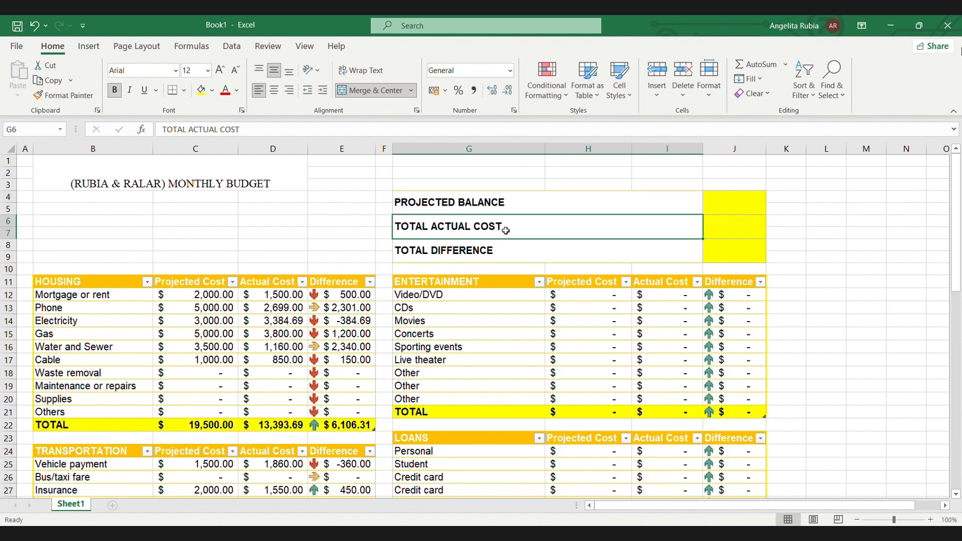
double_click(505, 230)
left_click_drag(502, 229, 474, 231)
key("BackSpace")
key("BackSpace")
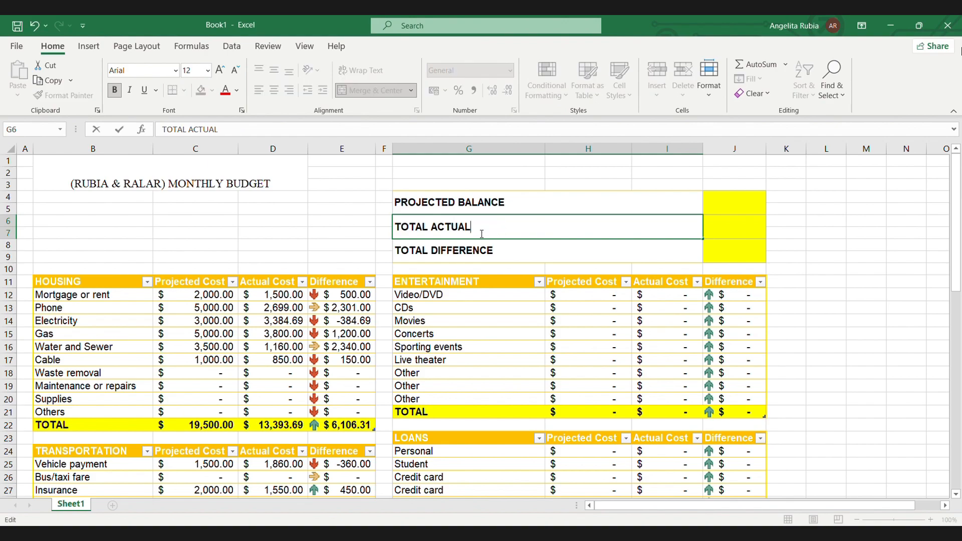
key("BackSpace")
key("BackSpace")
key("BackSpace")
key("BackSpace")
key("BackSpace")
key("BackSpace")
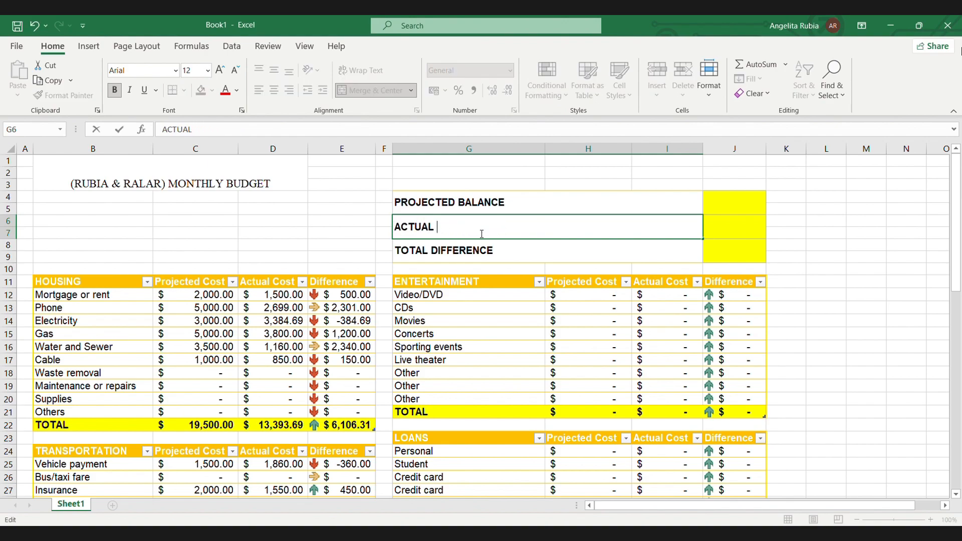
Remove the word TOTAL from the label in G8 so it reads DIFFERENCE.
left_click(433, 256)
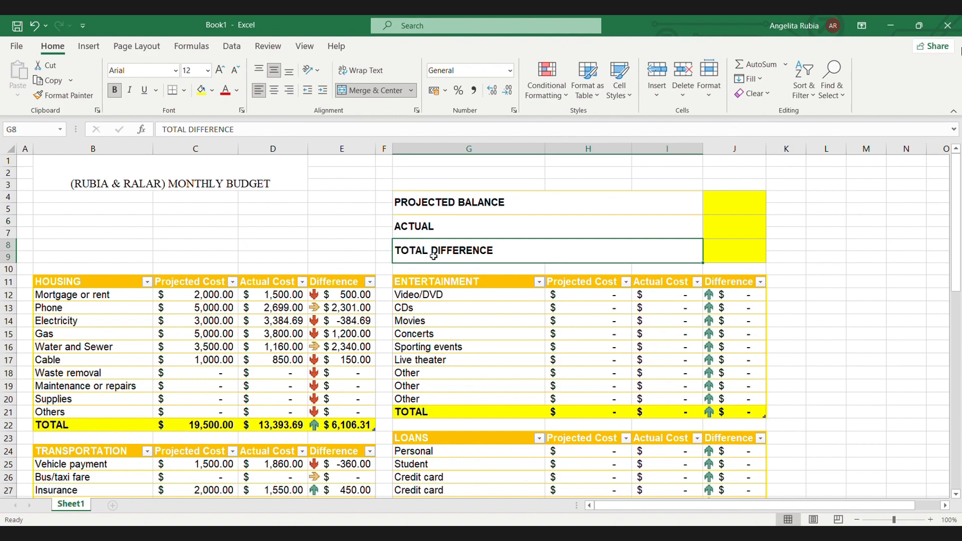
double_click(433, 256)
key("BackSpace")
key("BackSpace")
key("BackSpace")
key("BackSpace")
key("BackSpace")
key("BackSpace")
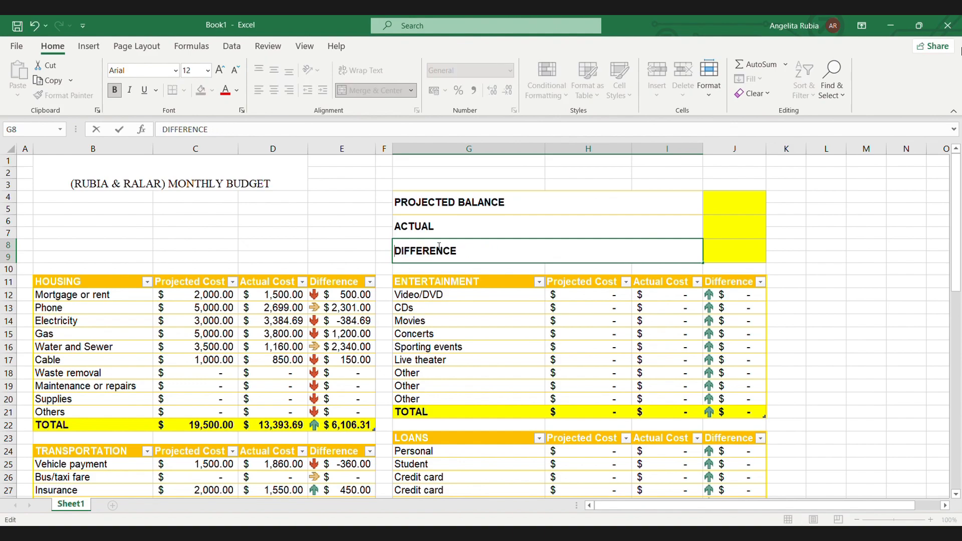
Add BALANCE to the label in G6 so it reads ACTUAL BALANCE.
double_click(437, 227)
type("BAL")
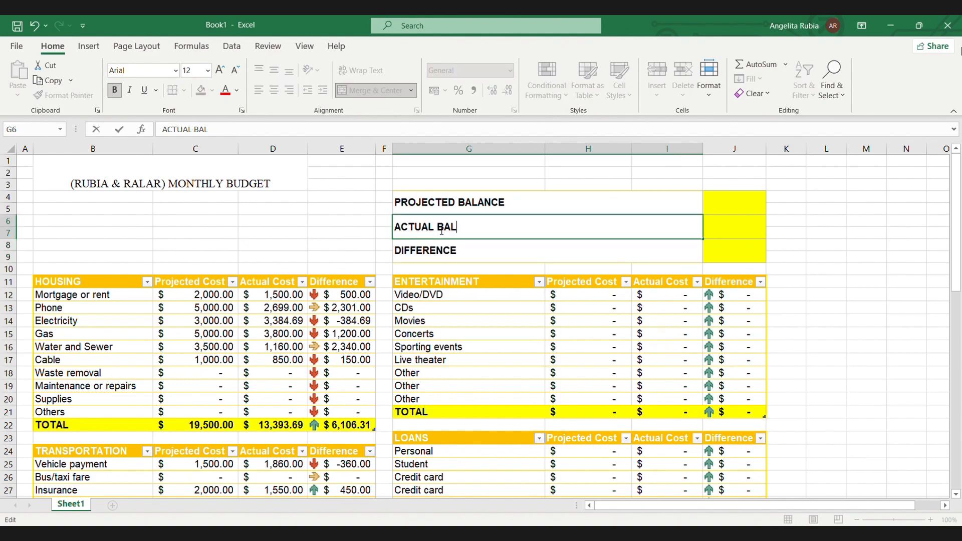
type("ANCE")
left_click(579, 204)
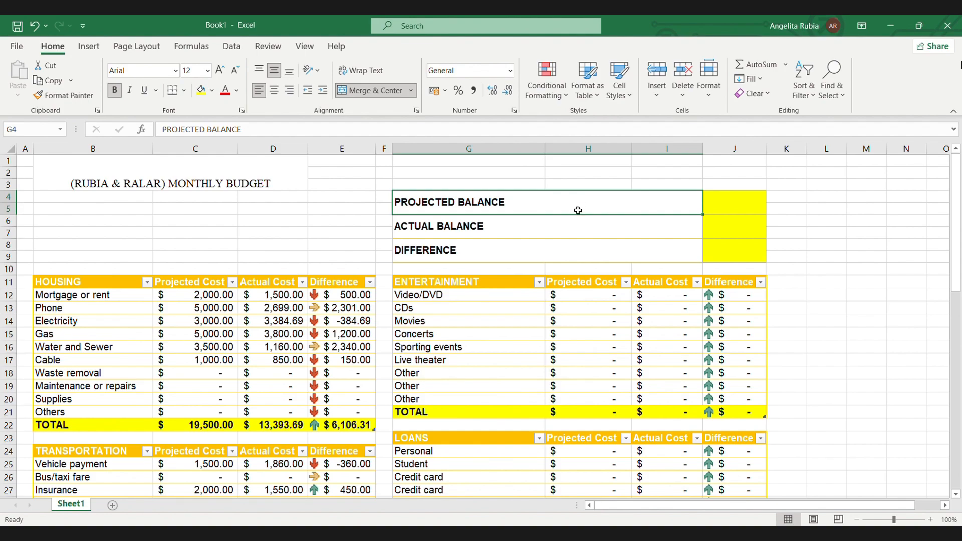
Center the monthly budget title vertically in its merged cell at B1.
left_click(302, 187)
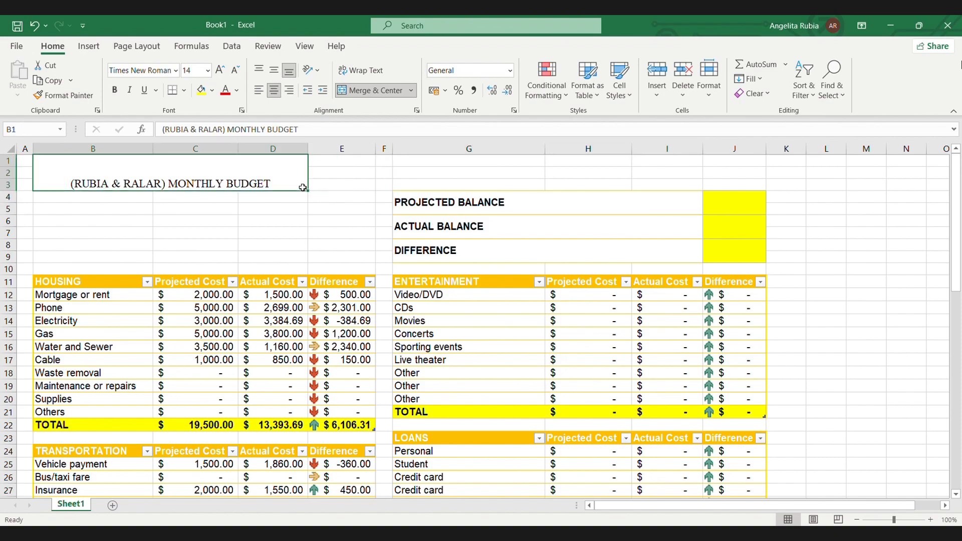
left_click(274, 70)
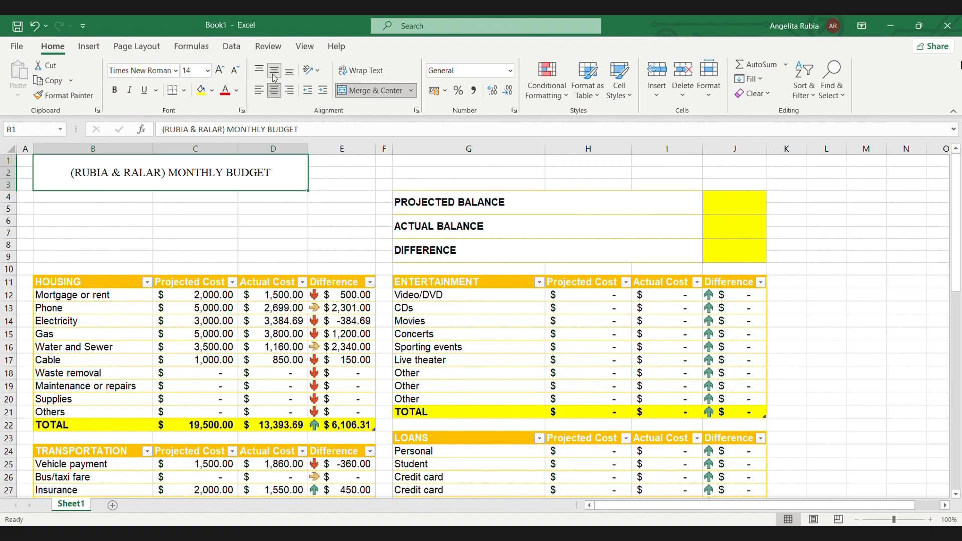
left_click(116, 202)
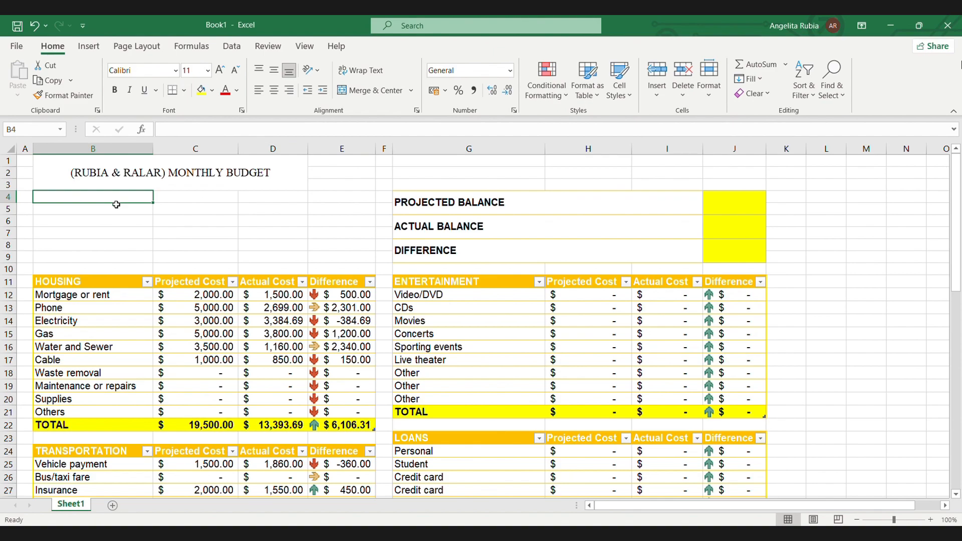
Copy the formatting of the CDs cell in the ENTERTAINMENT table onto the empty range B4:E9.
left_click_drag(116, 203, 123, 224)
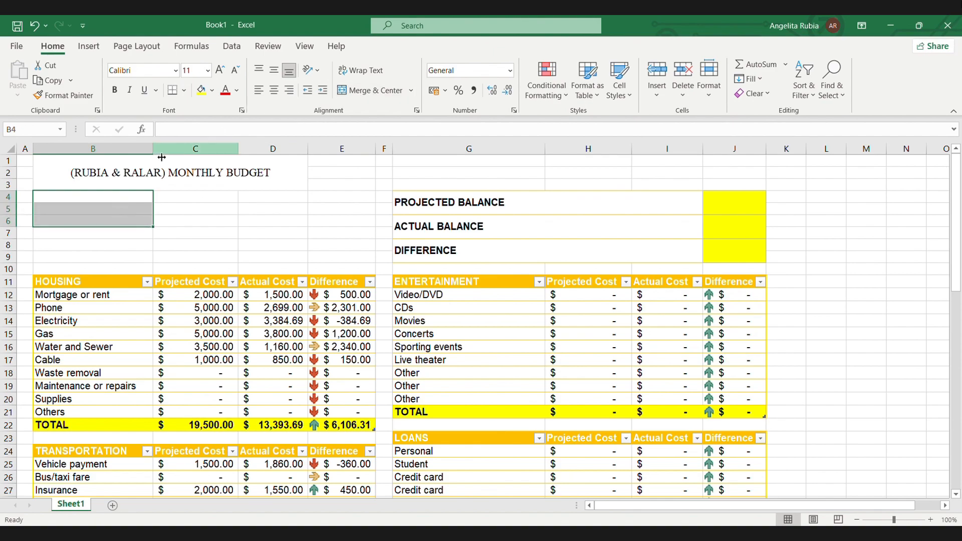
left_click(109, 201)
mouse_move(108, 201)
left_mouse_down()
mouse_move(322, 212)
mouse_move(323, 250)
mouse_move(110, 204)
left_mouse_up()
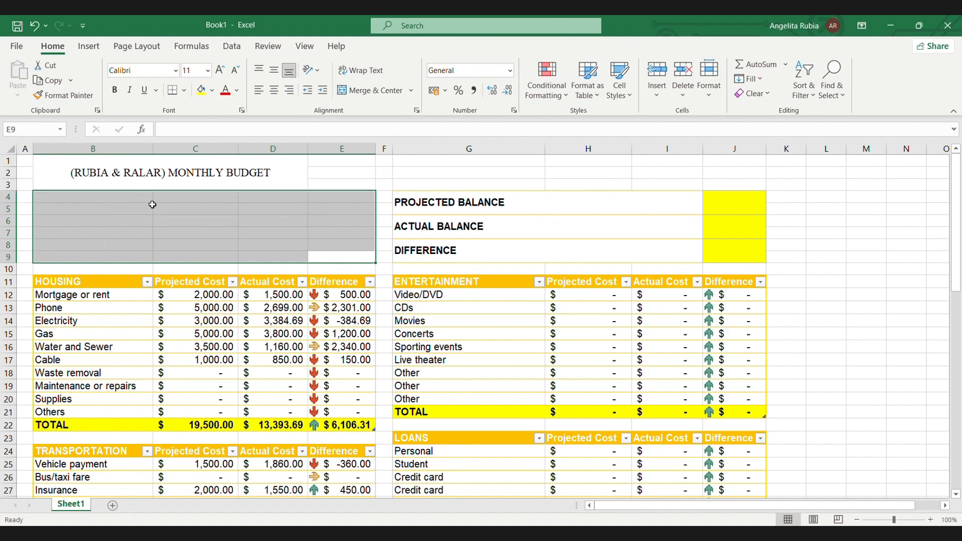
left_click(423, 309)
left_click(83, 94)
mouse_move(48, 198)
left_mouse_down()
mouse_move(293, 230)
mouse_move(326, 256)
left_mouse_up()
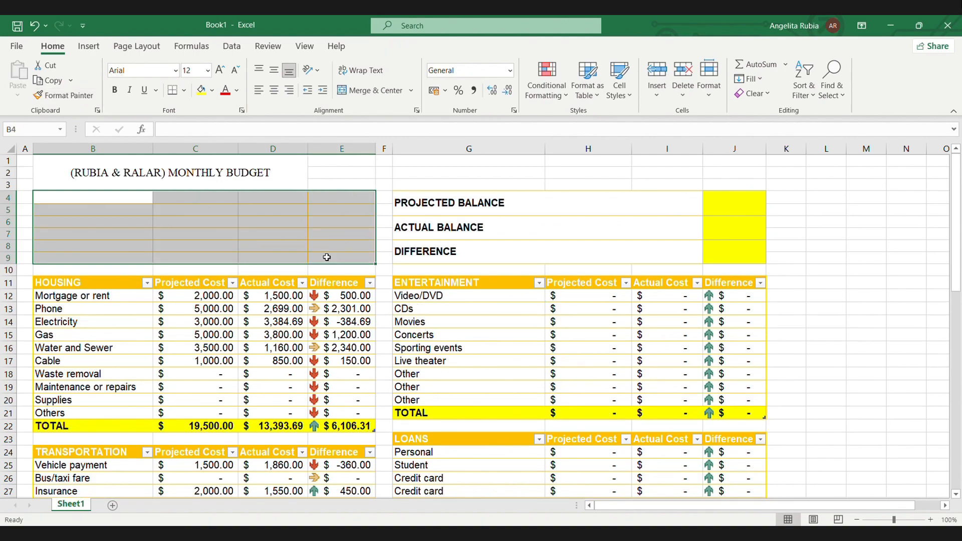
Merge cells B4:B6 and set the merged cell to left and middle alignment.
left_click(118, 203)
left_click_drag(118, 202, 124, 220)
left_click(369, 91)
left_click(258, 90)
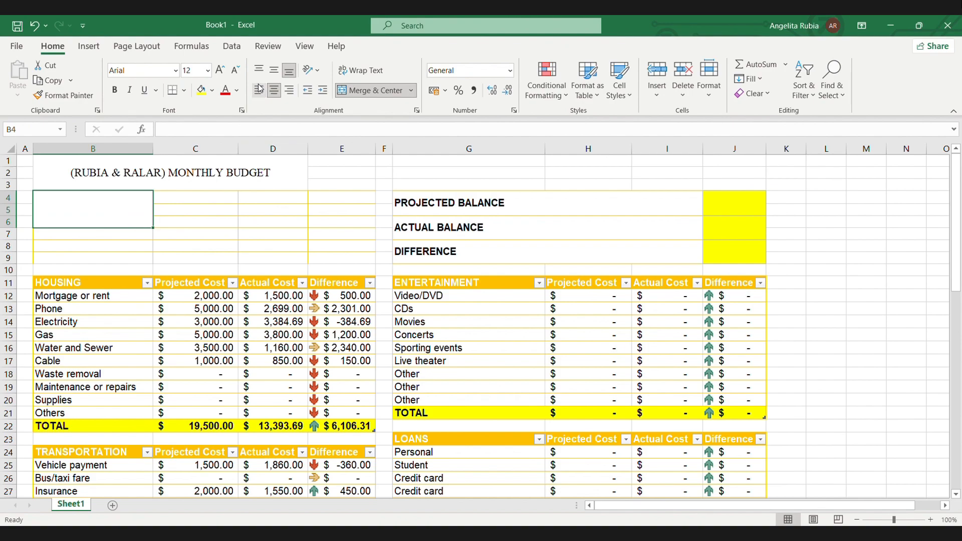
left_click(274, 70)
Copy the merged format of B4 onto cells B7:B9.
left_click(64, 95)
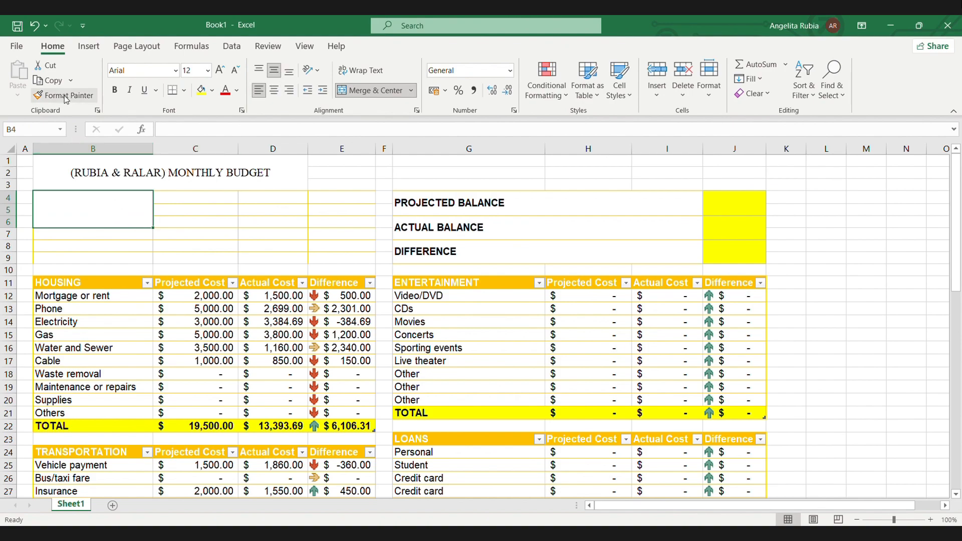
left_click_drag(88, 241, 88, 258)
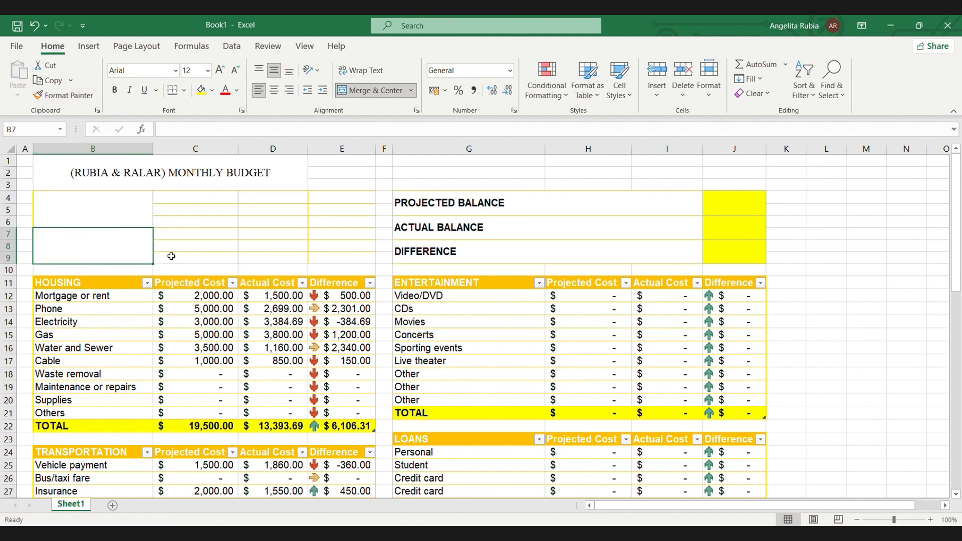
left_click(197, 257)
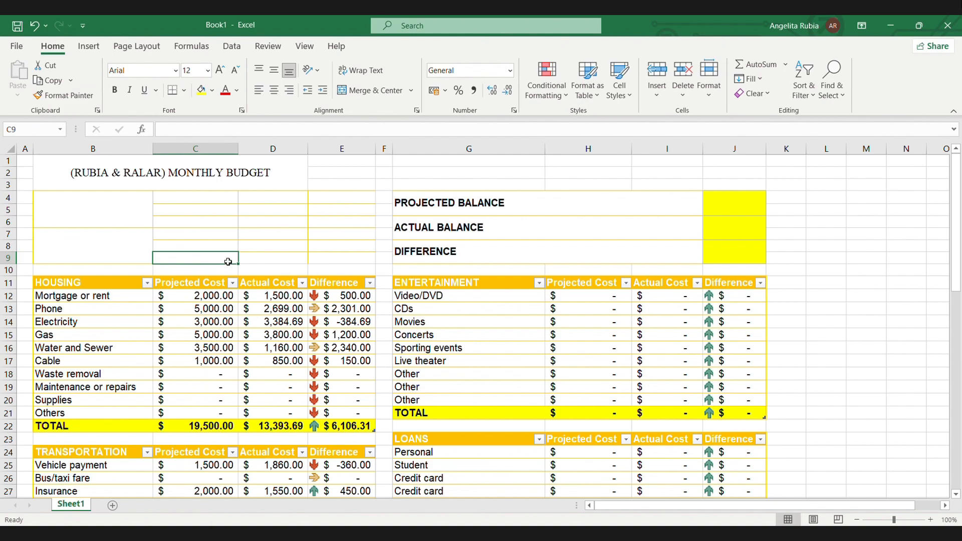
Enter the label PROJECTED MONTHLY INCOME in the merged cell B4 and make it bold.
double_click(95, 211)
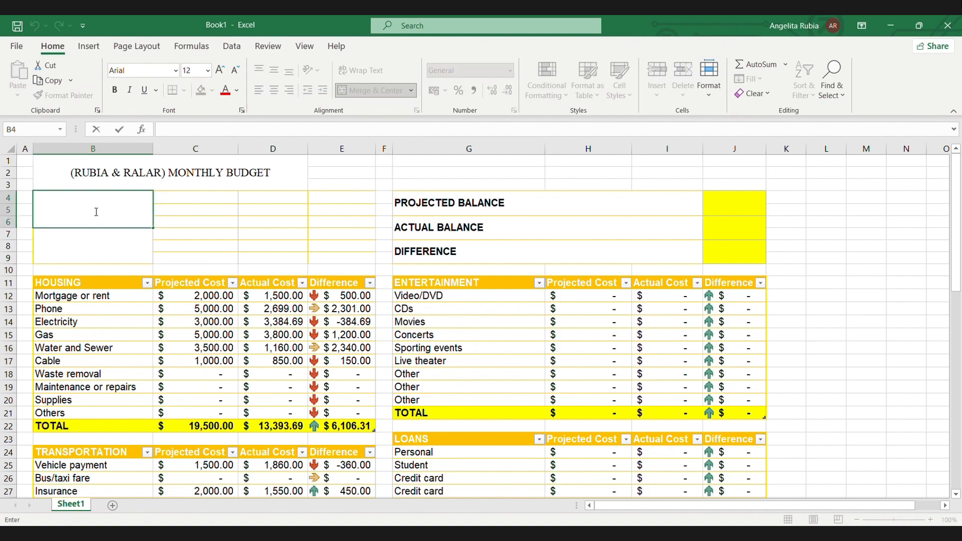
type("PROJECTED MONTHLY")
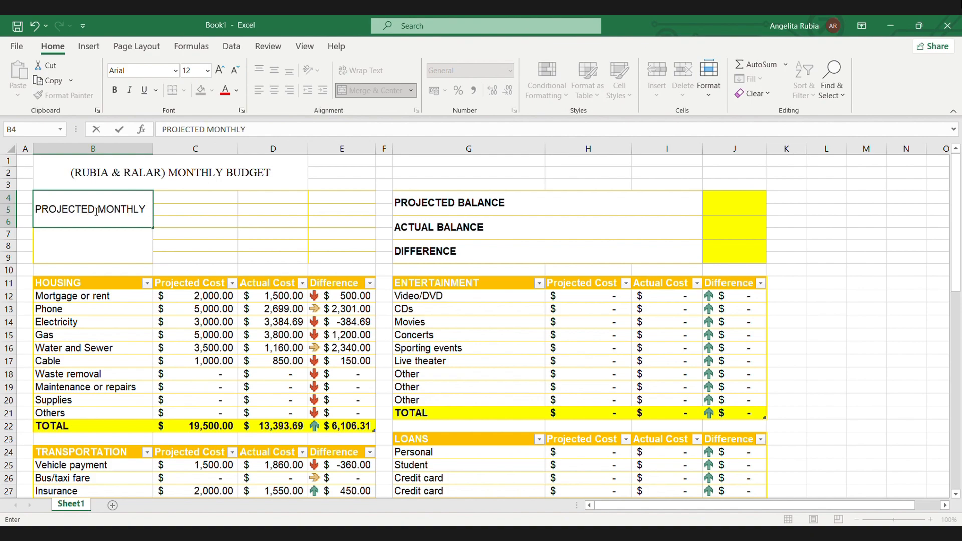
type(" INCOME")
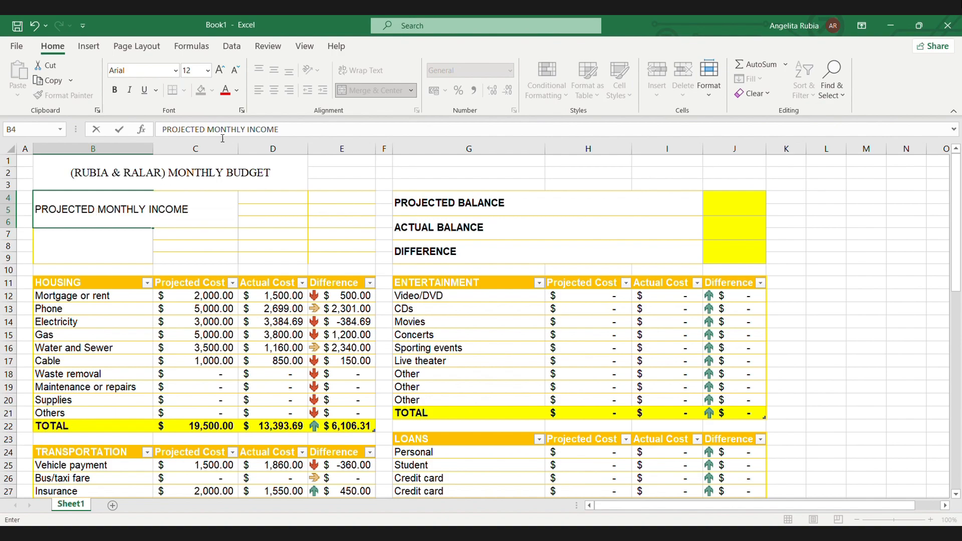
left_click_drag(282, 130, 161, 131)
left_click(114, 91)
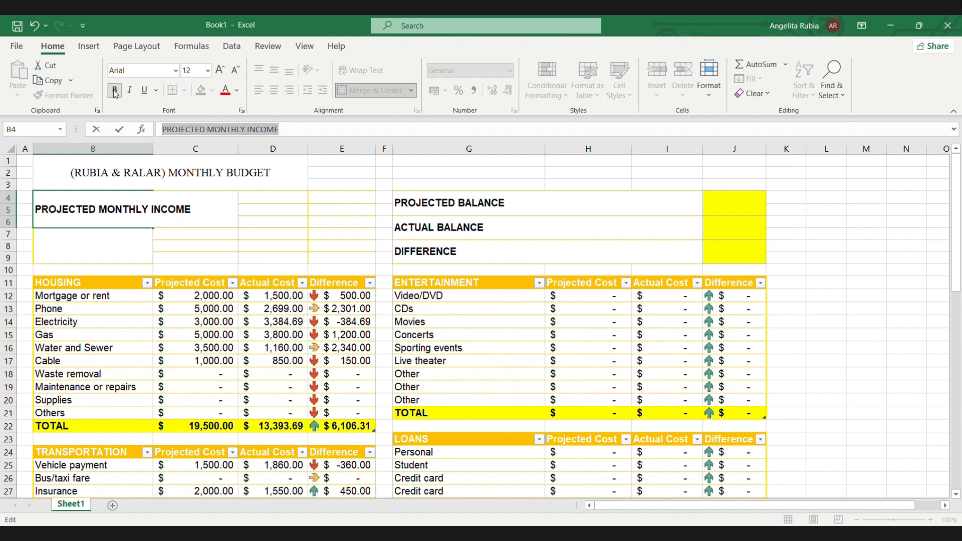
Autofit the width of column B to the PROJECTED MONTHLY INCOME label.
left_click(141, 148)
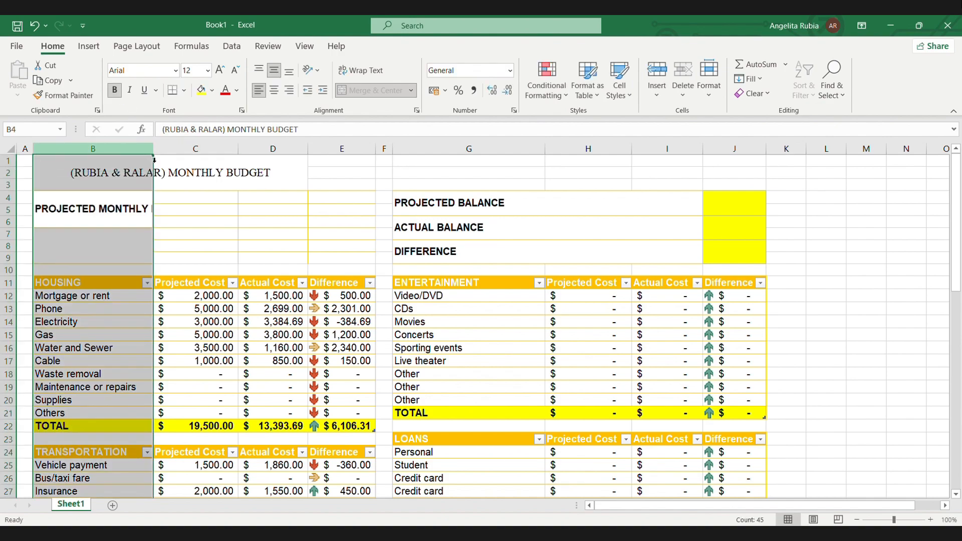
left_click(139, 224)
double_click(154, 150)
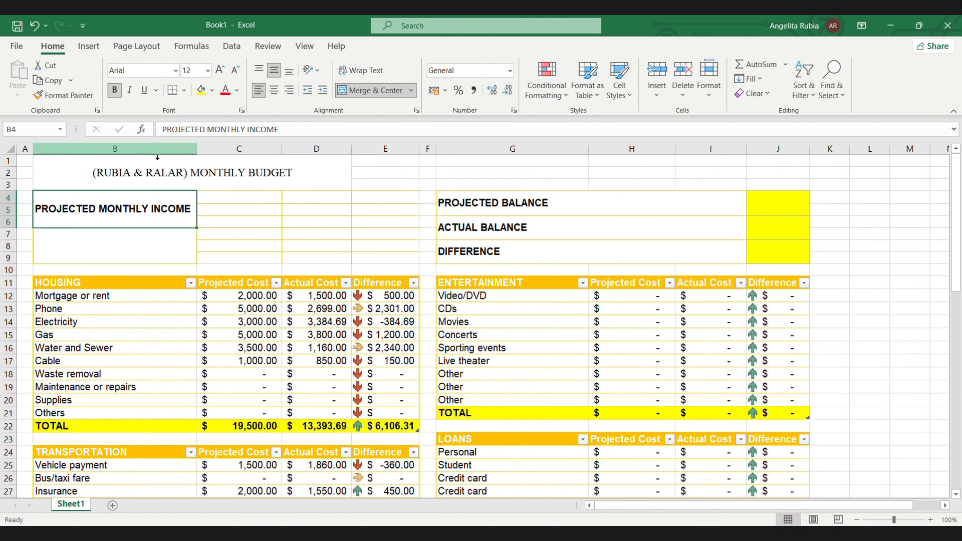
Enter the label ACTUAL MONTHLY INCOME in bold in the merged cell B7.
left_click(69, 253)
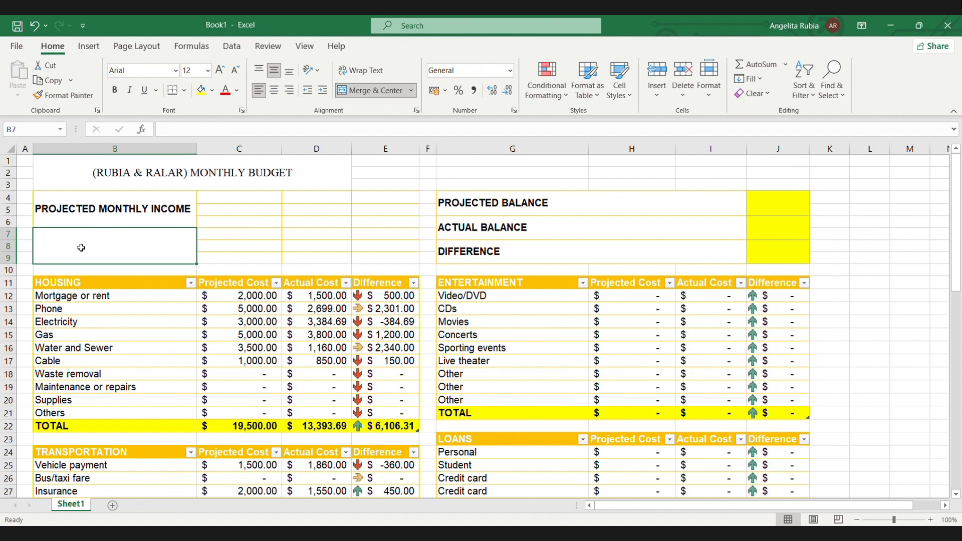
double_click(82, 248)
type("ACTUAL")
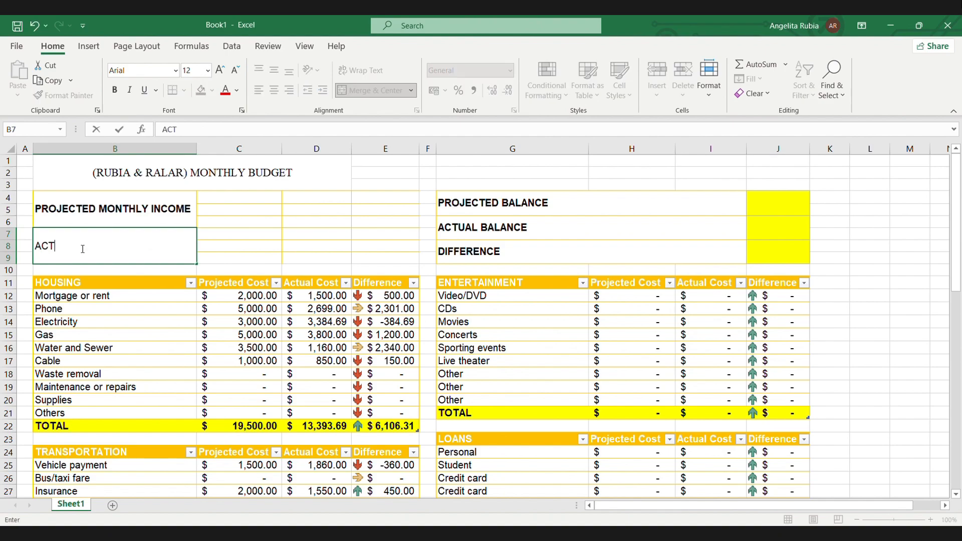
key("BackSpace")
key("BackSpace")
key("BackSpace")
key("BackSpace")
key("BackSpace")
key("BackSpace")
key("ctrl+b")
type("ACTI")
key("BackSpace")
type("UA")
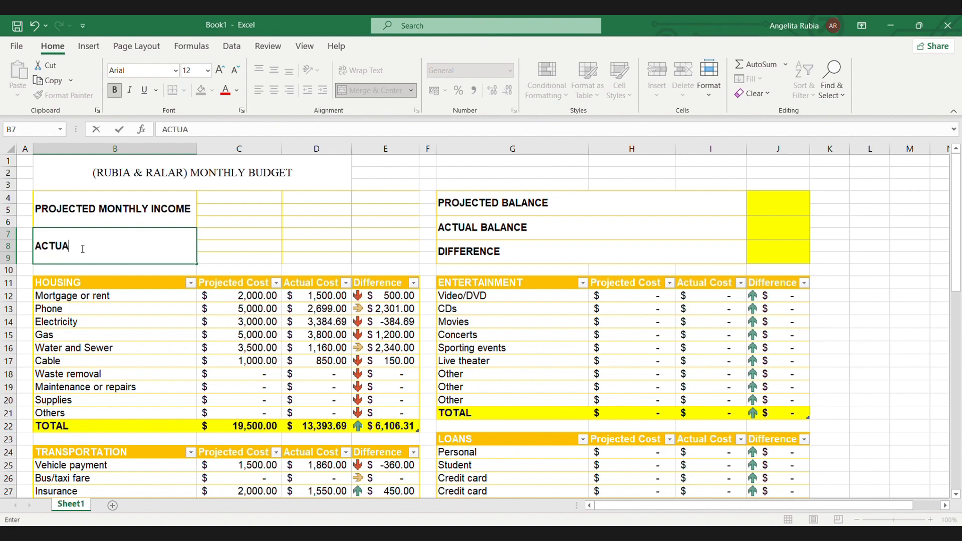
type("L MONTHLY INCOME")
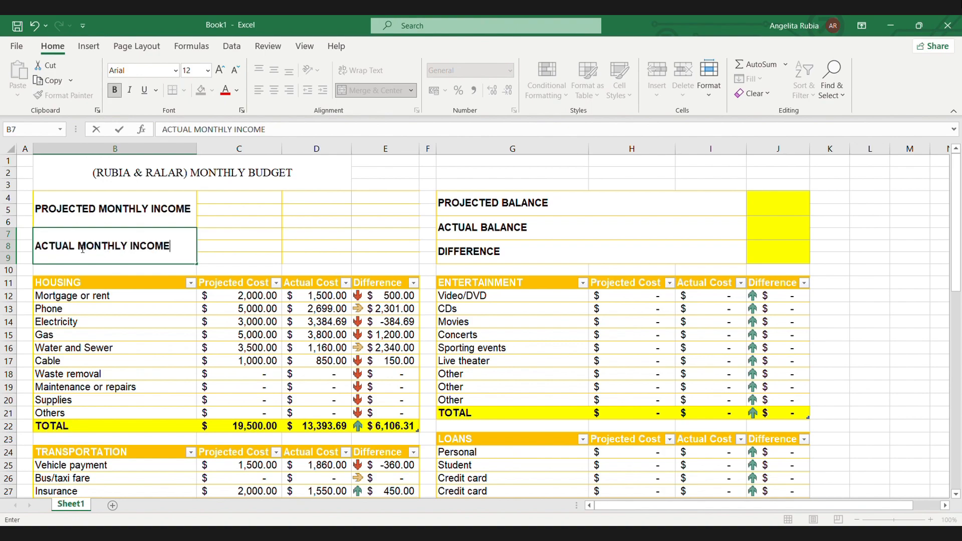
Enter the non-bold label Income 1 in C4, beside the projected monthly income heading.
left_click(252, 197)
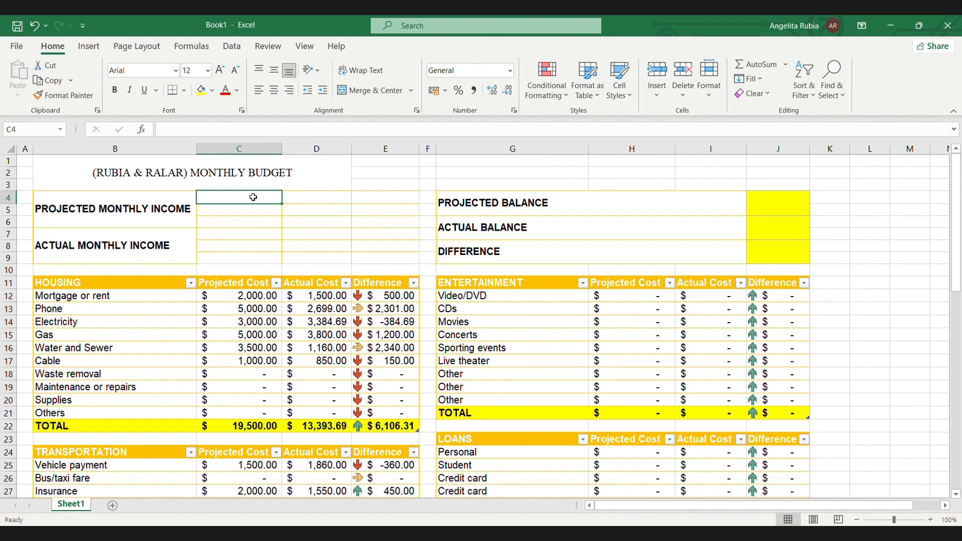
type("I")
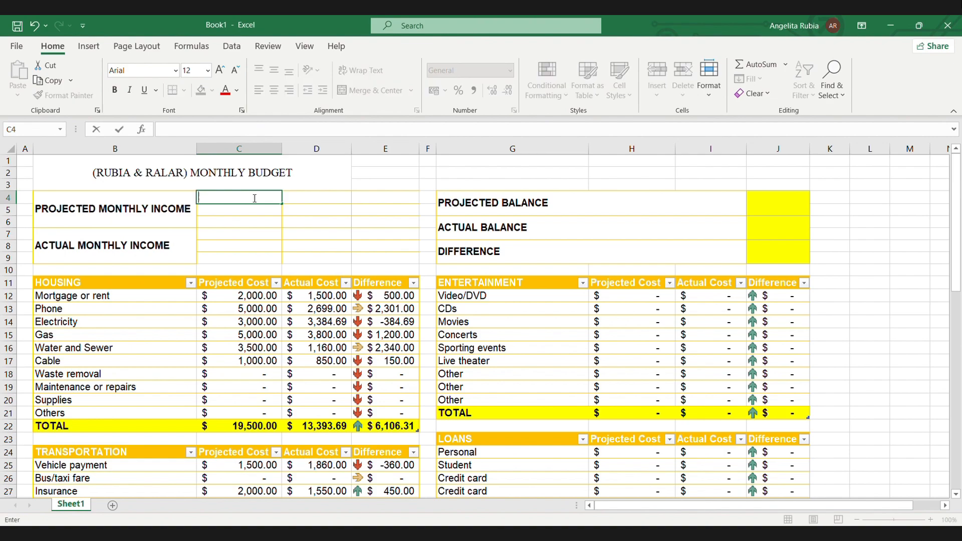
key("ctrl+b")
type("P")
key("BackSpace")
key("ctrl+b")
key("BackSpace")
type("Income 1")
key("Return")
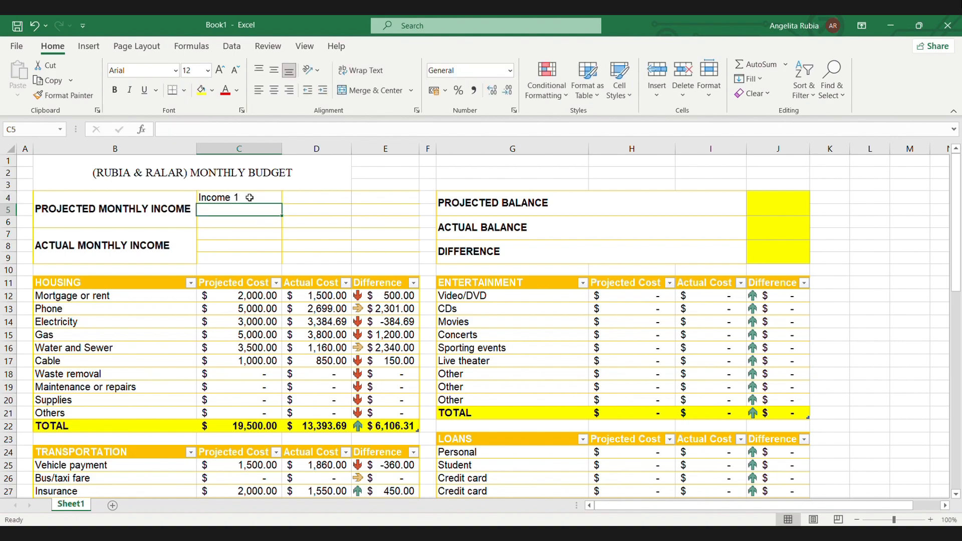
double_click(250, 199)
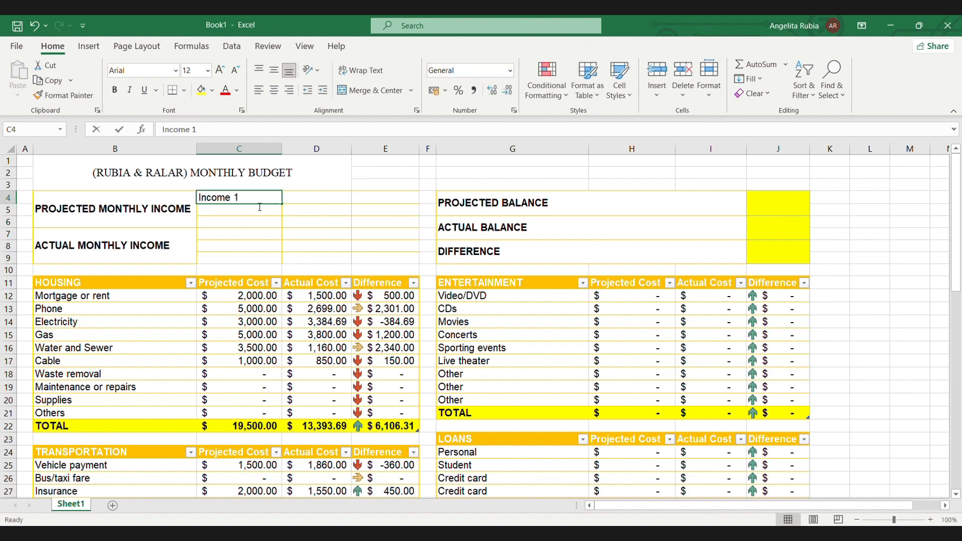
key("Return")
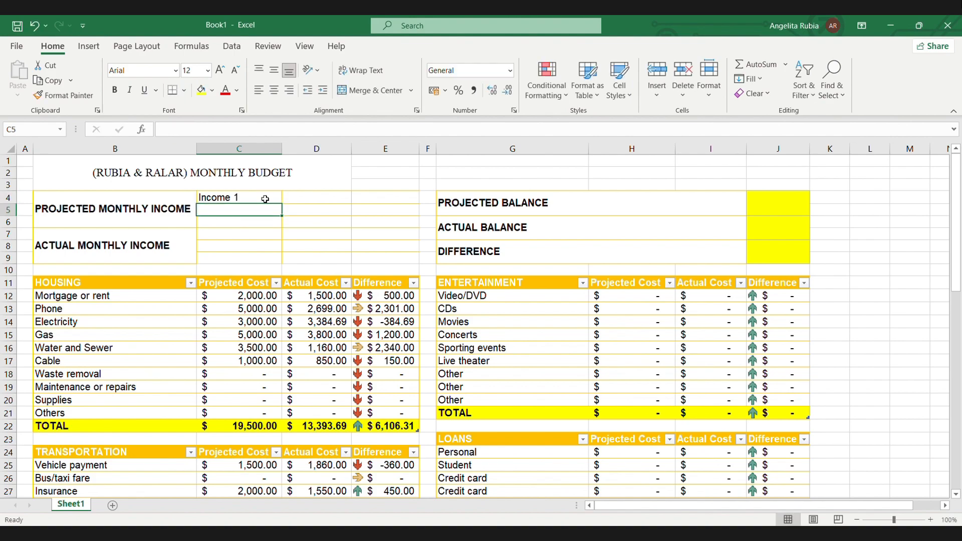
Enter Extra Income in C5 and Total monthly inome in C6.
type("Extra I")
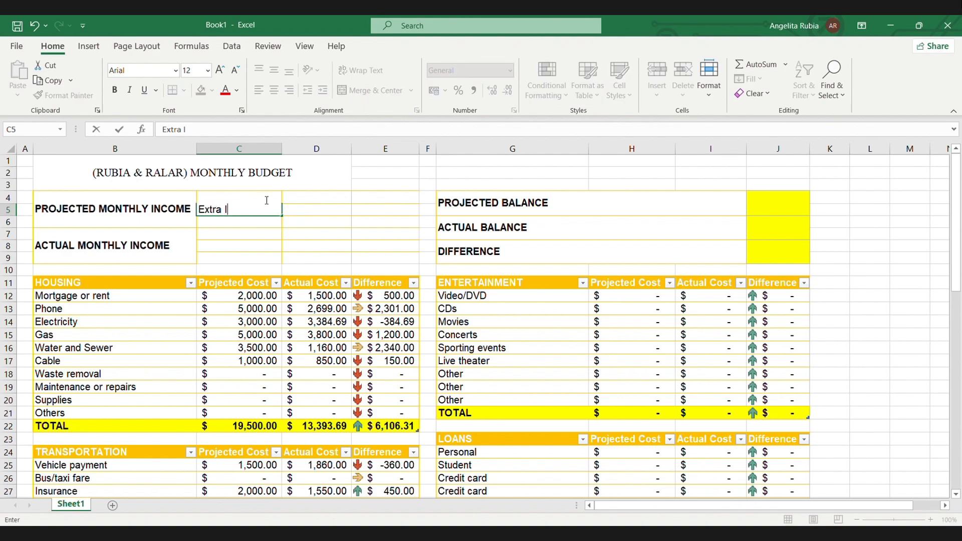
type("ncome")
key("Return")
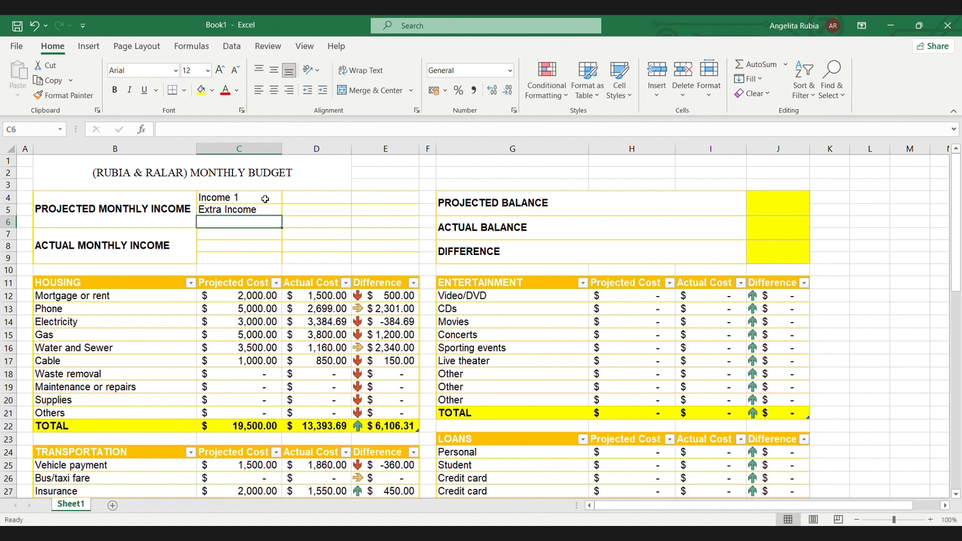
type("Total")
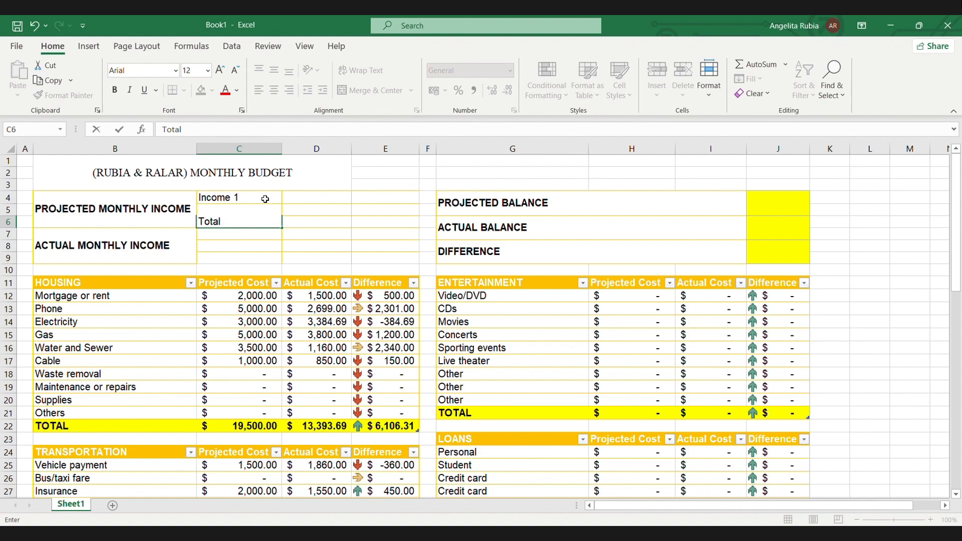
type(" monthly inome")
Fill C7:C9 with Income 1, Extra Income and Total monthly inome, and autofit column C to the labels.
left_click(233, 238)
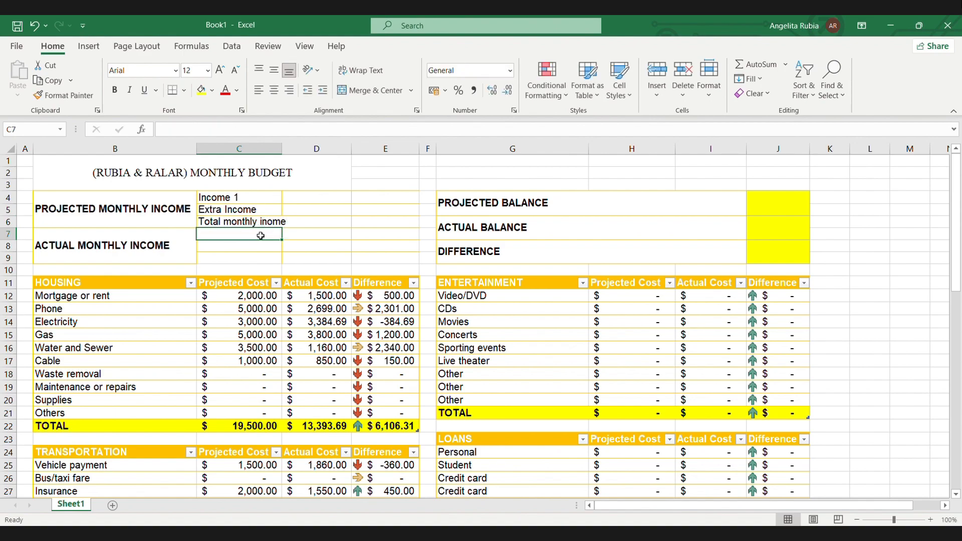
type("I")
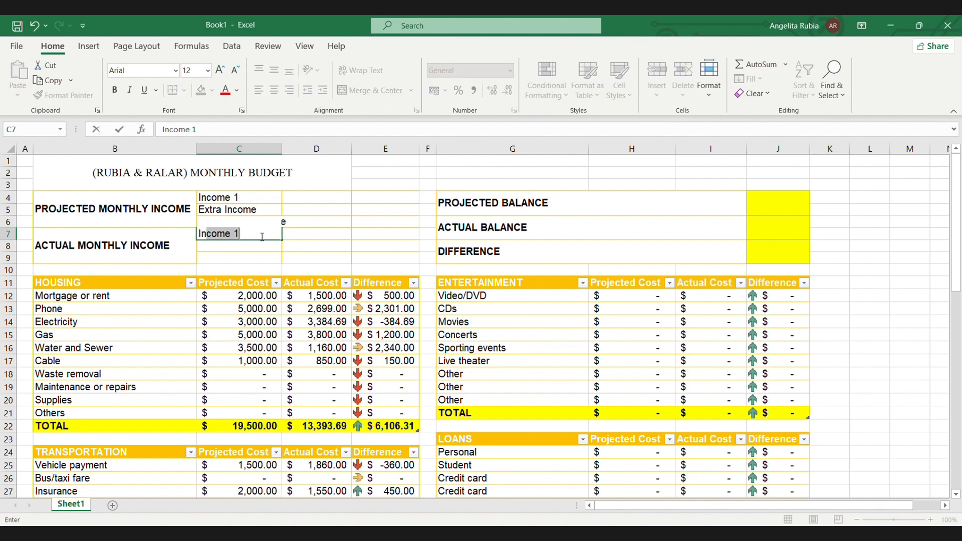
key("Return")
type("Extra Income")
key("Return")
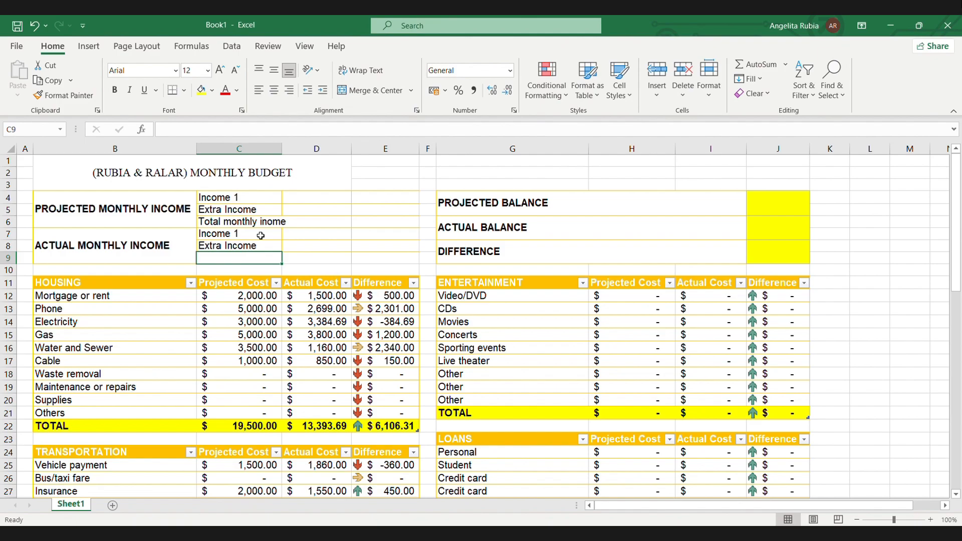
type("T")
key("Return")
double_click(282, 150)
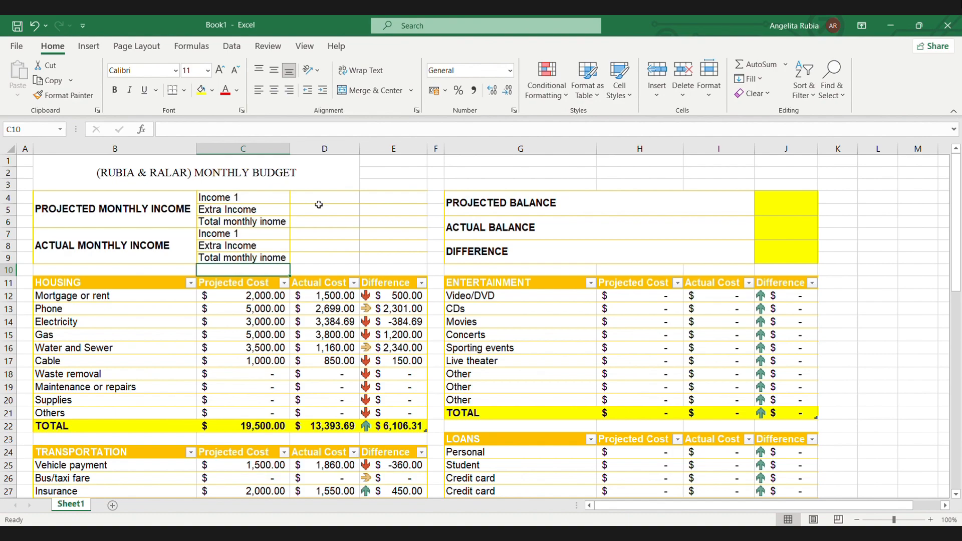
Merge C4 with D4 and left-align the Income 1 label.
left_click_drag(320, 204, 286, 203)
left_click(371, 90)
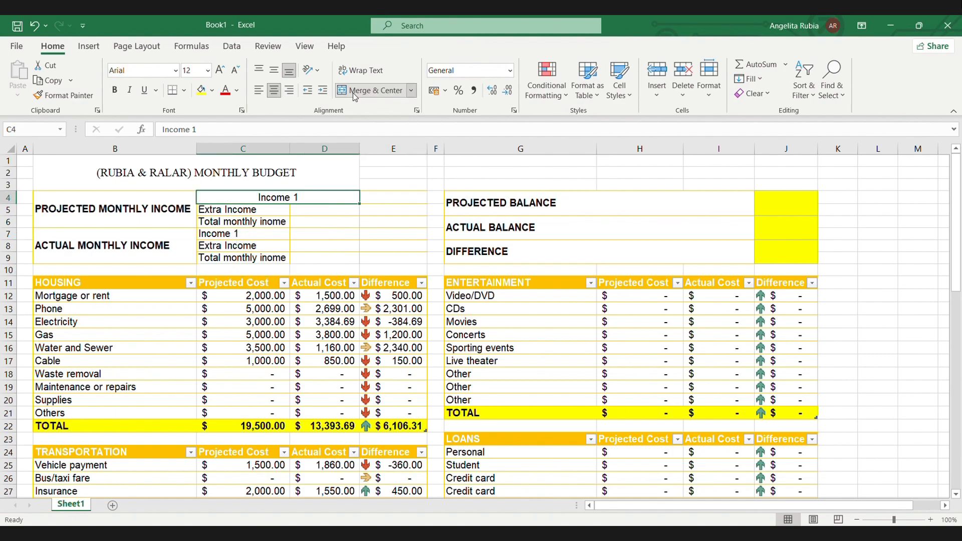
left_click(260, 91)
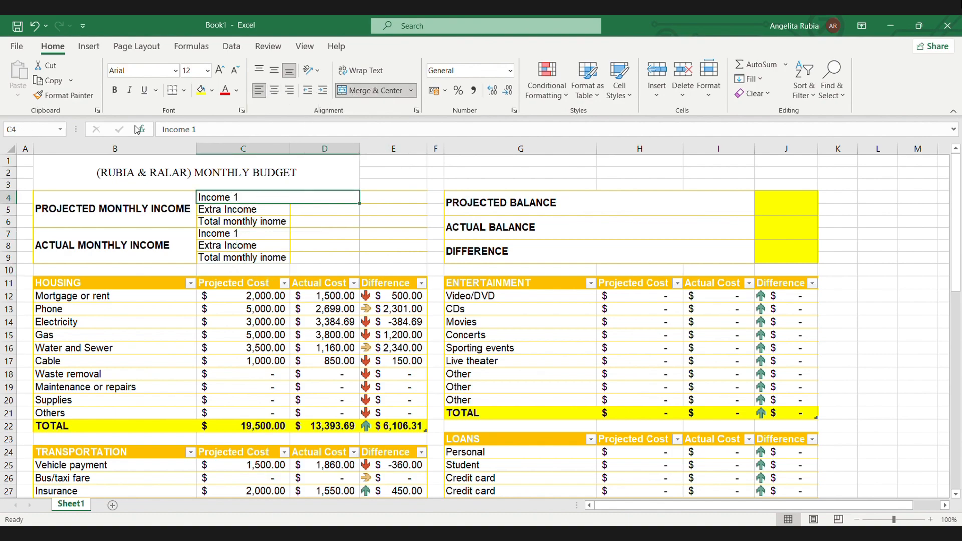
Copy the merged, left-aligned format of C4:D4 onto the remaining income label rows C5:D9.
left_click(65, 95)
left_click_drag(292, 211, 299, 260)
left_click(399, 225)
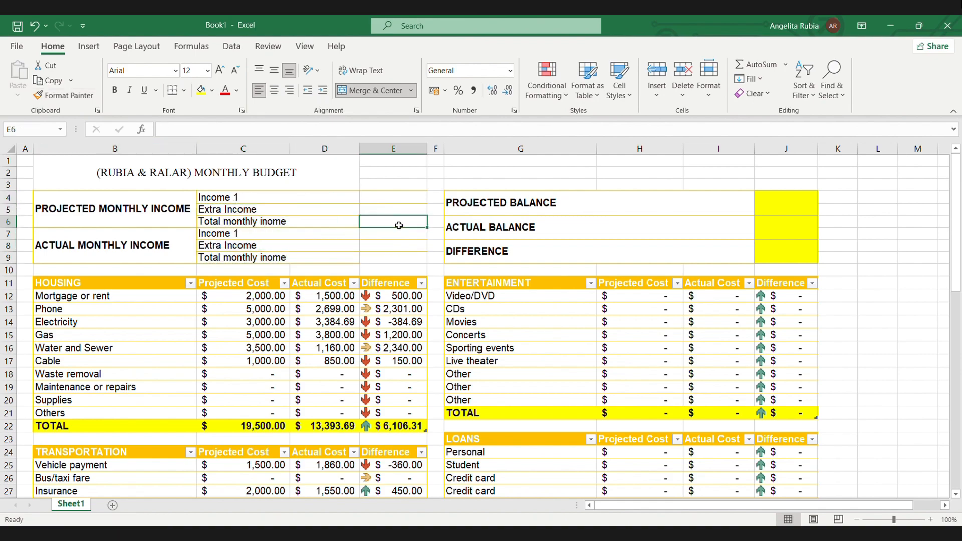
Copy the formatting of E8 onto E9.
left_click(383, 247)
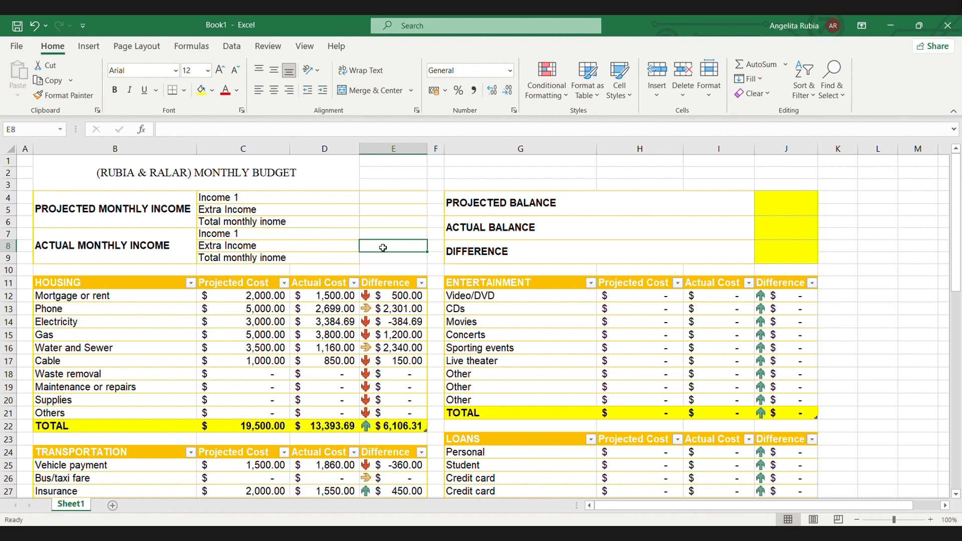
left_click(64, 96)
left_click(385, 258)
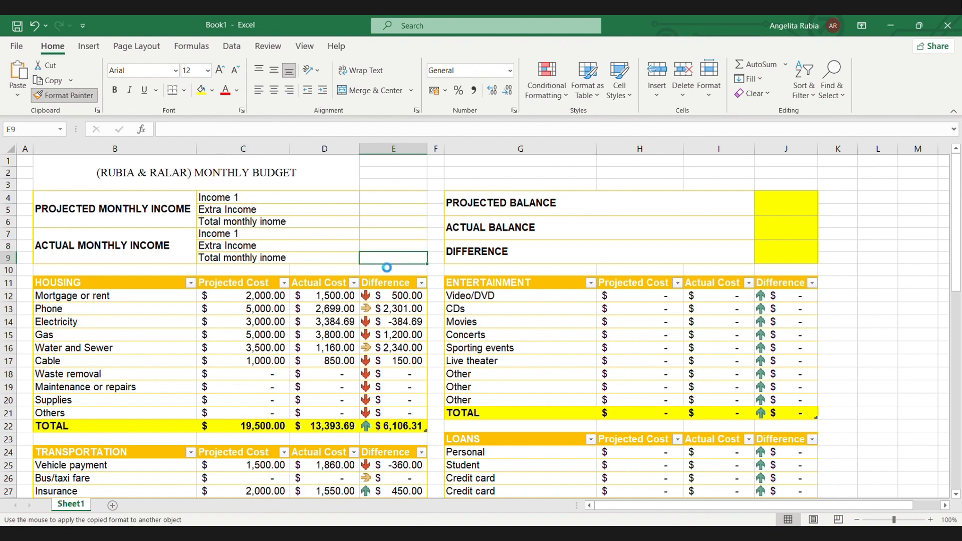
double_click(376, 199)
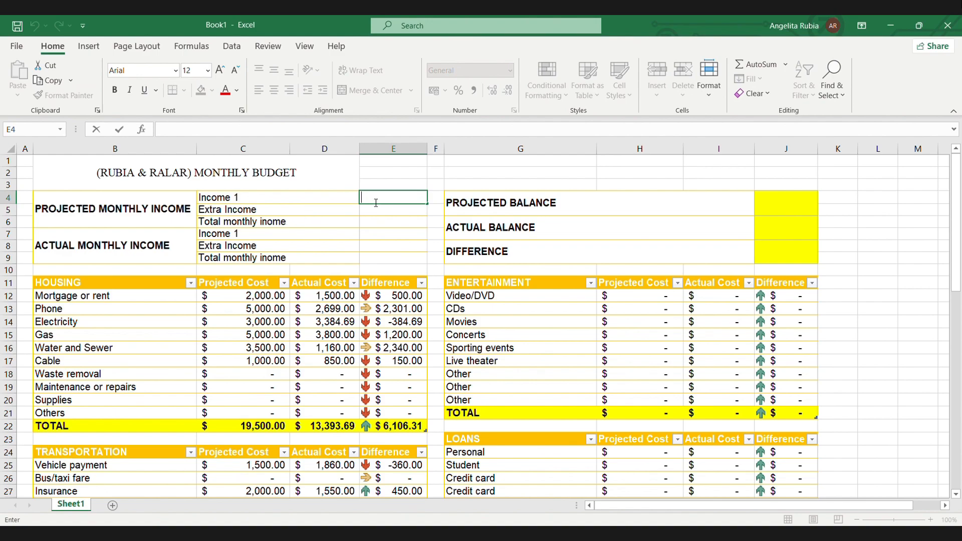
type("50")
key("BackSpace")
key("BackSpace")
key("Escape")
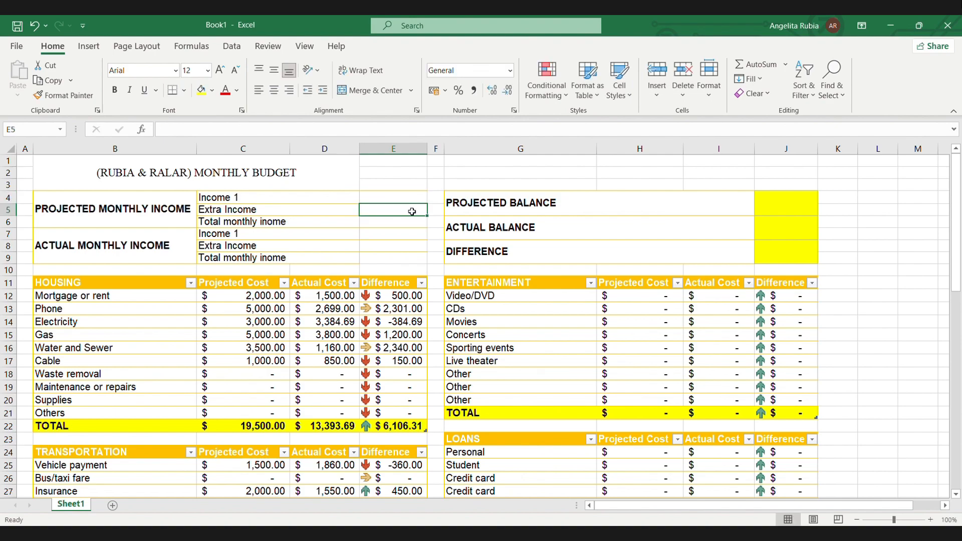
Apply the Accounting number format to the income amount cells E4:E9.
left_click_drag(414, 200, 416, 258)
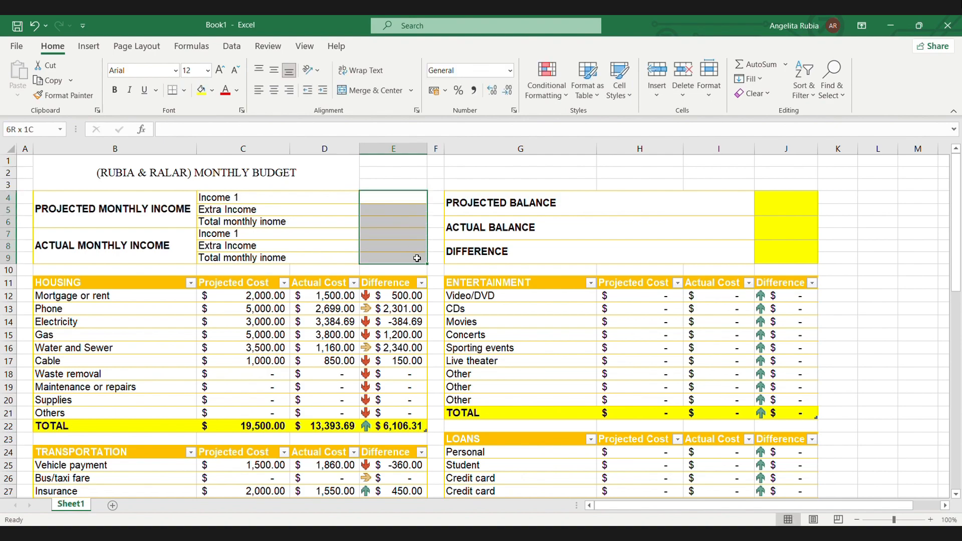
left_click(436, 90)
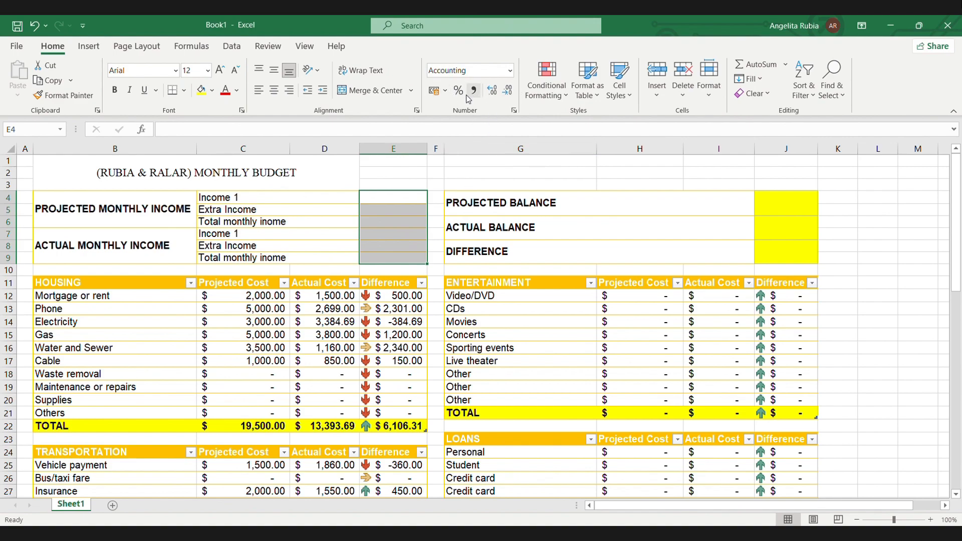
Enter 50000 as the projected Income 1 in E4 and 2000 as the projected Extra Income in E5.
left_click(401, 201)
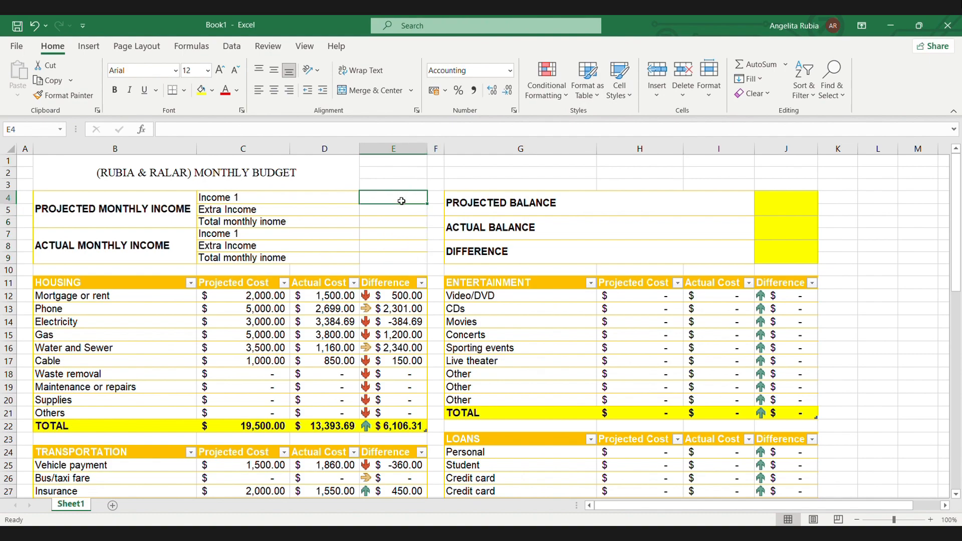
double_click(401, 201)
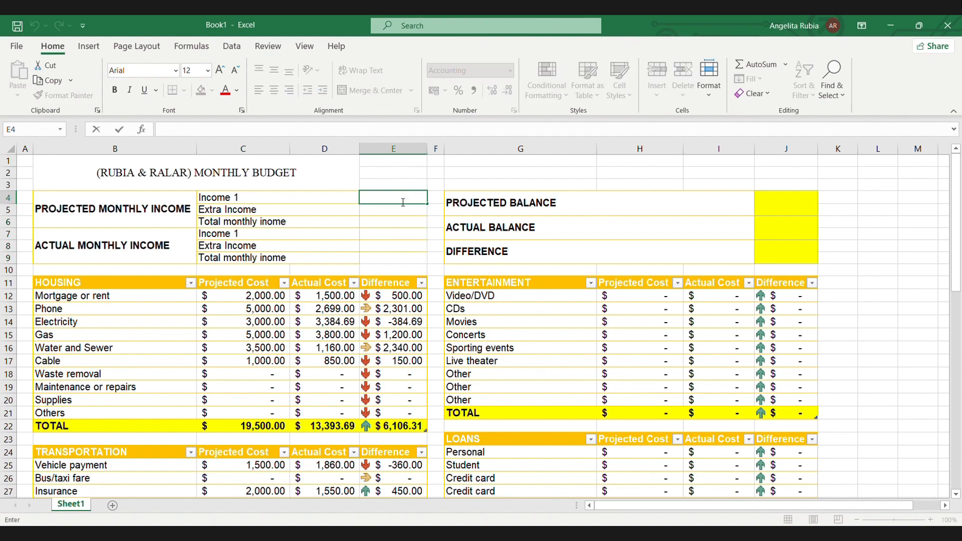
type("50")
key("BackSpace")
key("BackSpace")
type("50000")
key("Return")
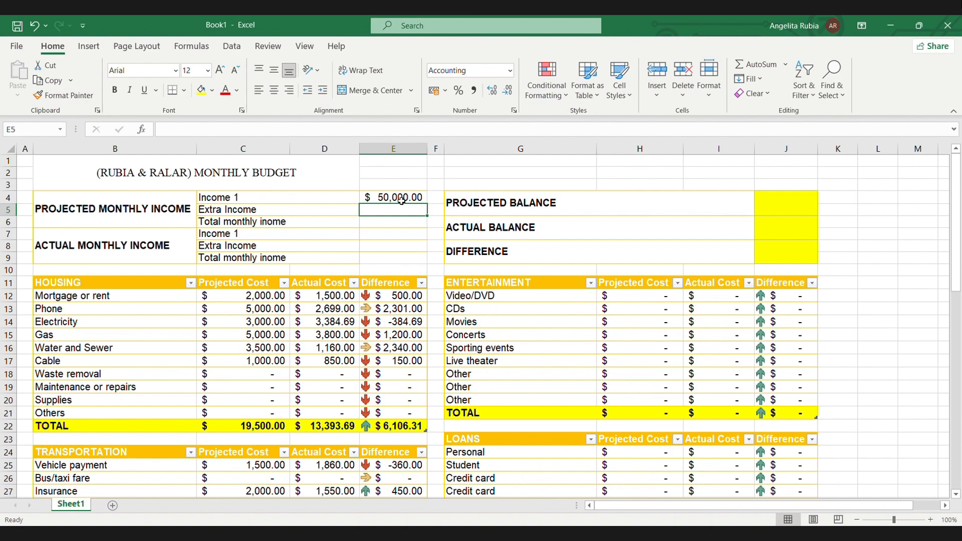
type("2000")
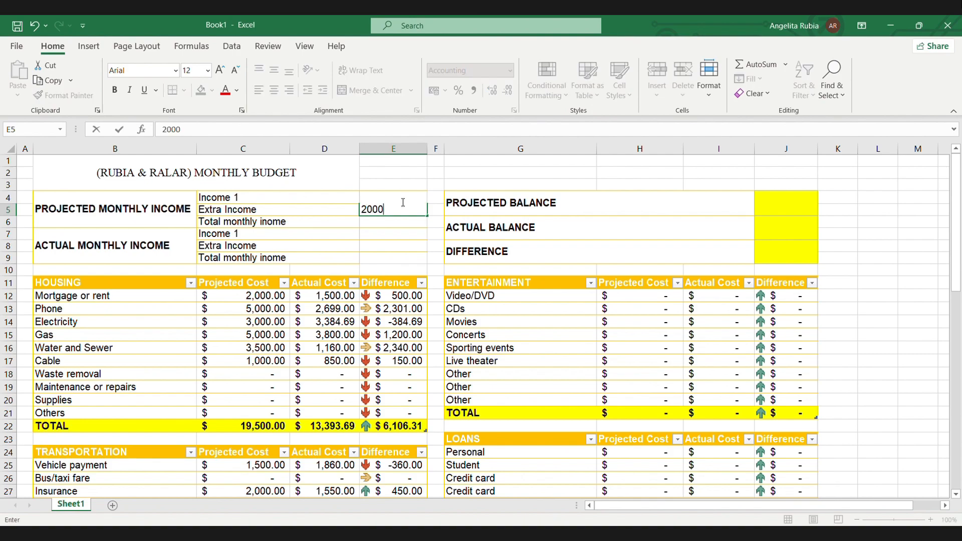
key("Return")
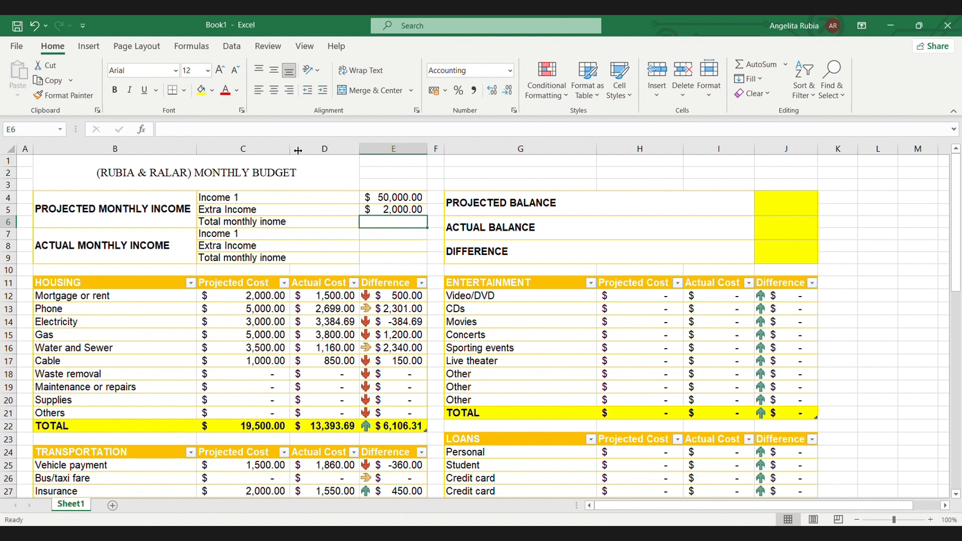
Total the projected monthly income in E6 with =(E4+E5) and fill the total row C6:E6 yellow.
left_click(286, 131)
type("=(")
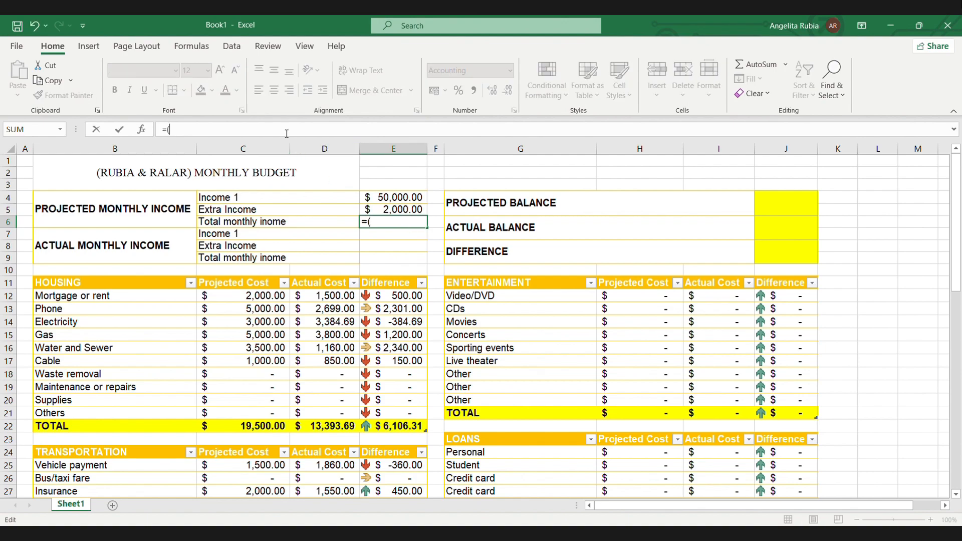
left_click(382, 200)
type("+")
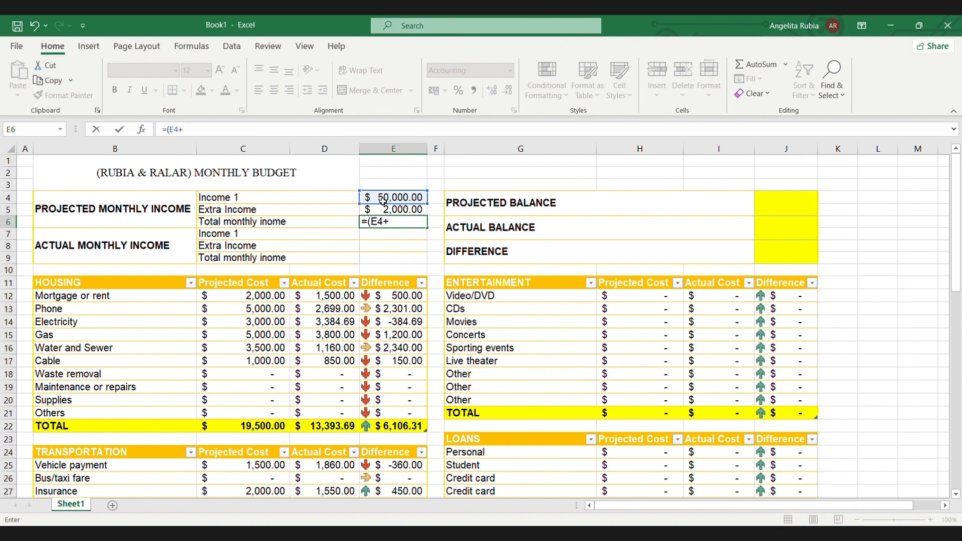
left_click(412, 214)
type(")")
key("Return")
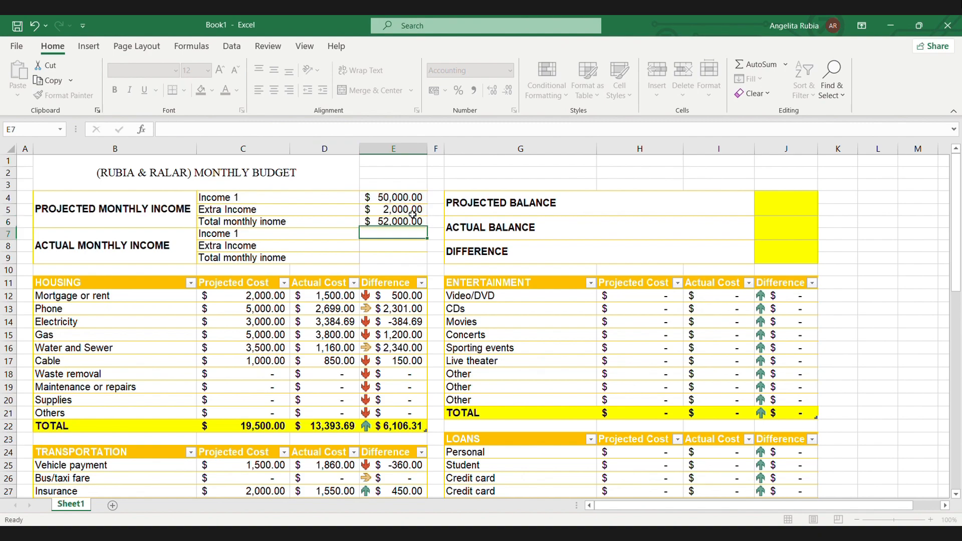
left_click_drag(322, 221, 368, 221)
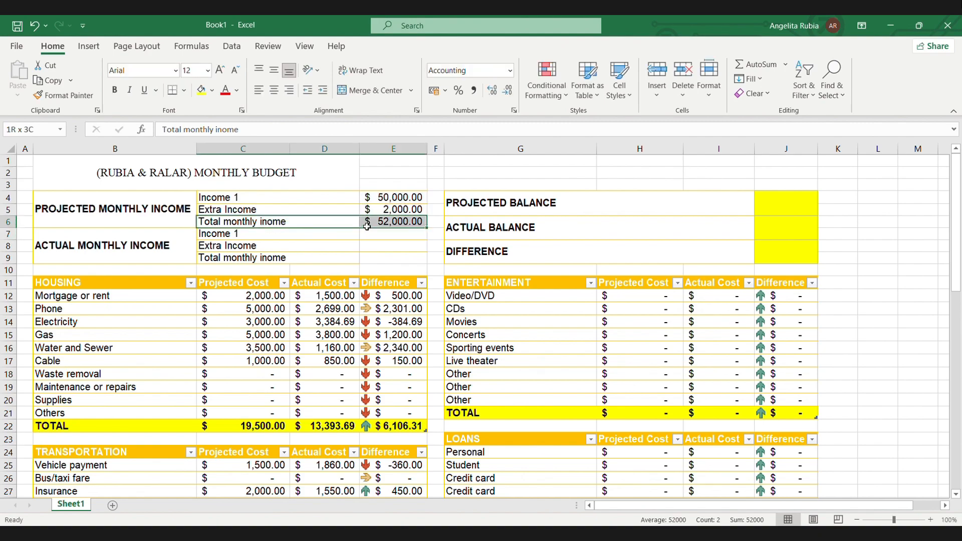
left_click(206, 94)
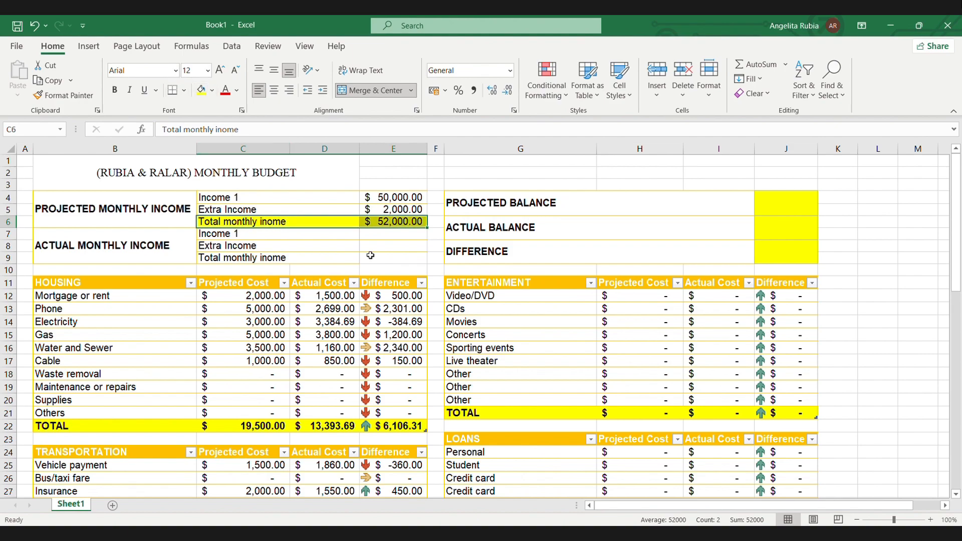
Enter 30000 as the actual Income 1 in E7.
left_click(390, 238)
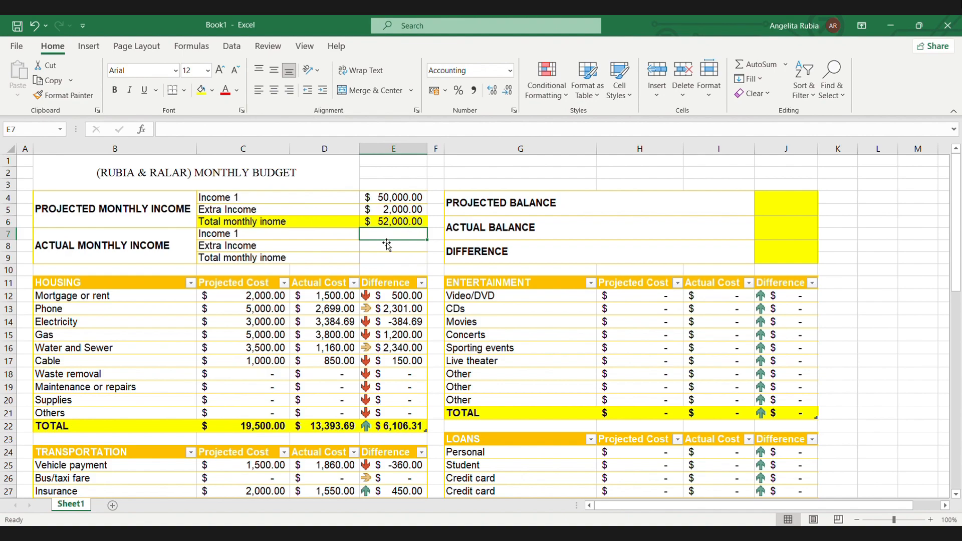
double_click(394, 238)
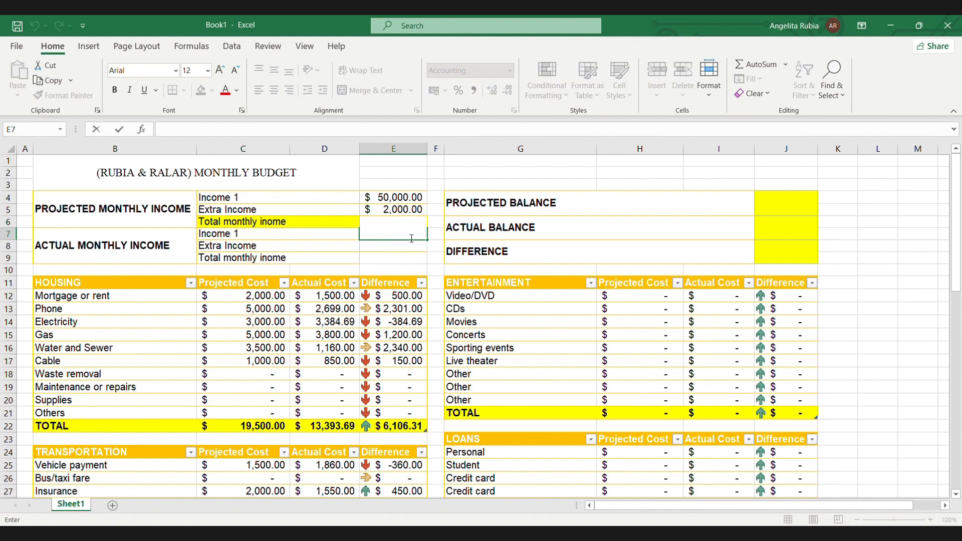
type("30000")
key("Return")
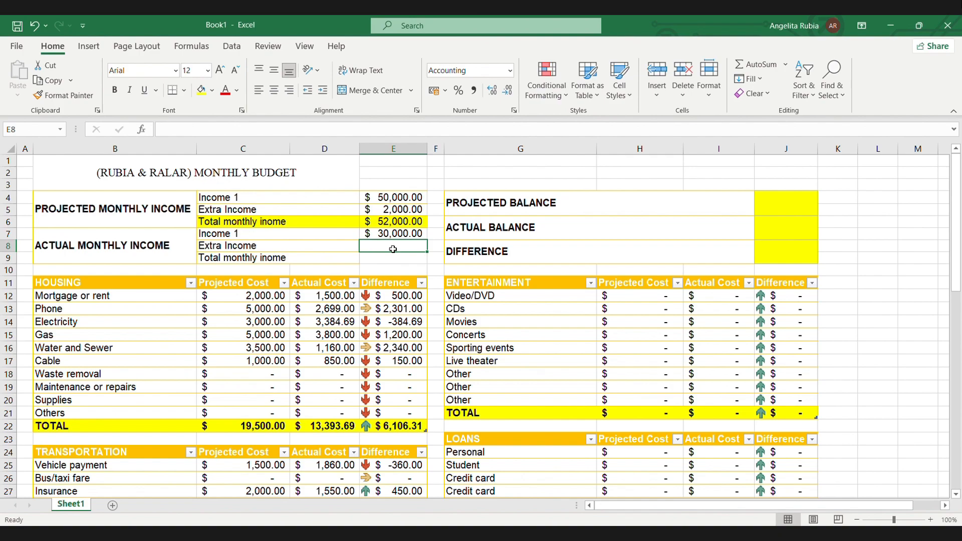
key("ctrl+z")
left_click(393, 249)
key("BackSpace")
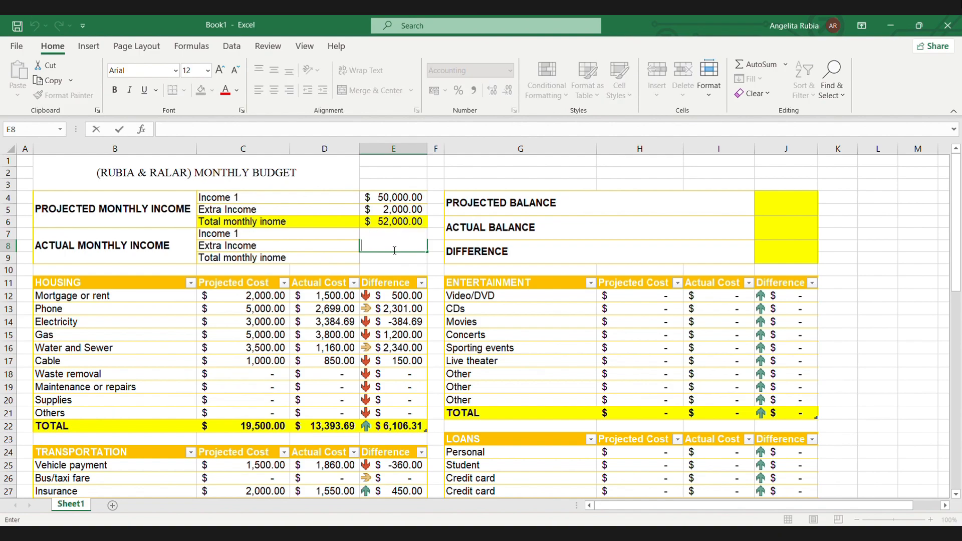
type("1")
Change the projected Extra Income in E5 to 5000.
left_click(408, 213)
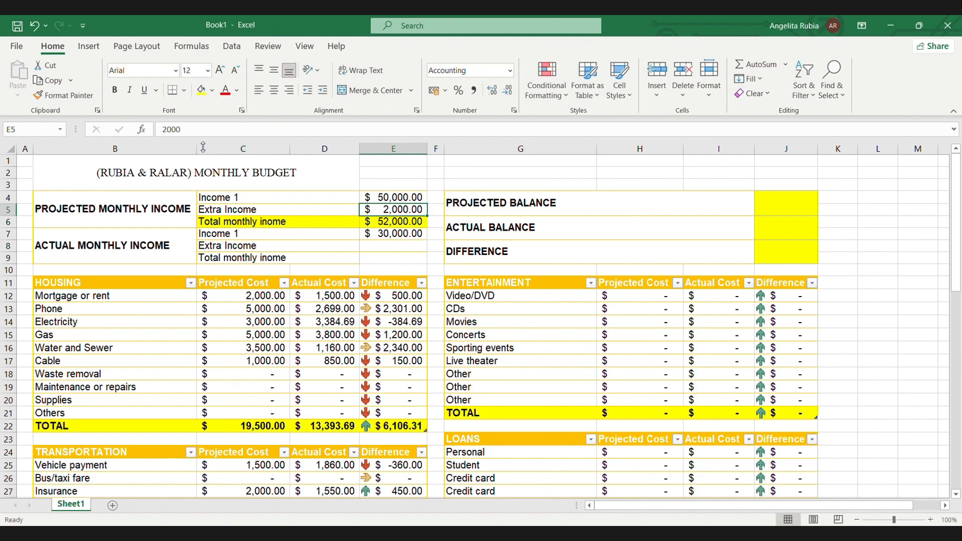
left_click(185, 132)
key("Left")
key("Left")
key("Left")
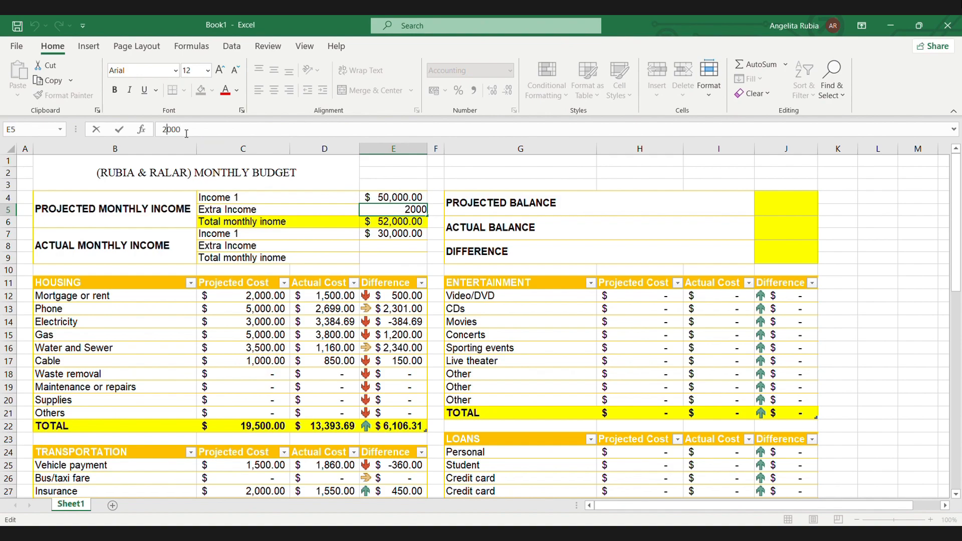
key("BackSpace")
type("5")
left_click(411, 226)
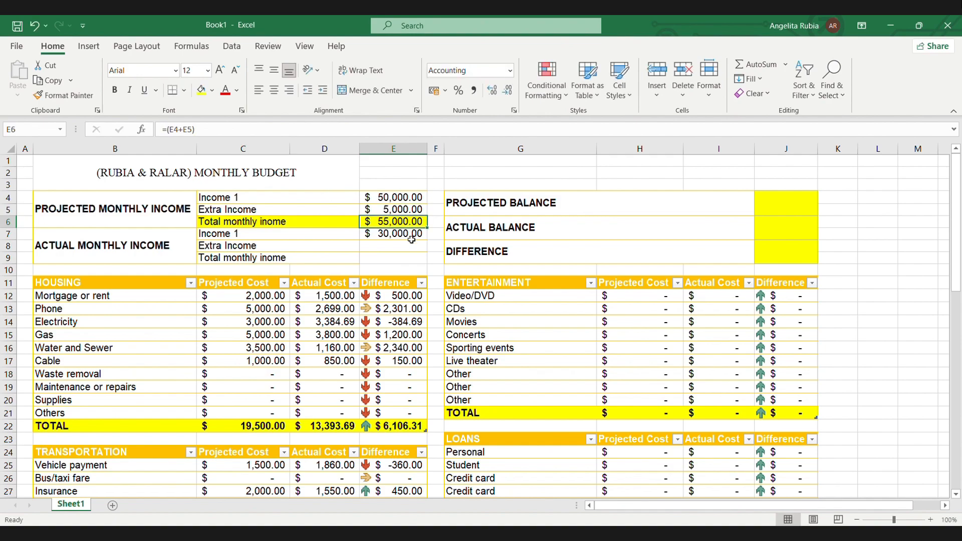
Enter 2500 as the actual Extra Income in E8.
left_click(410, 236)
left_click(409, 250)
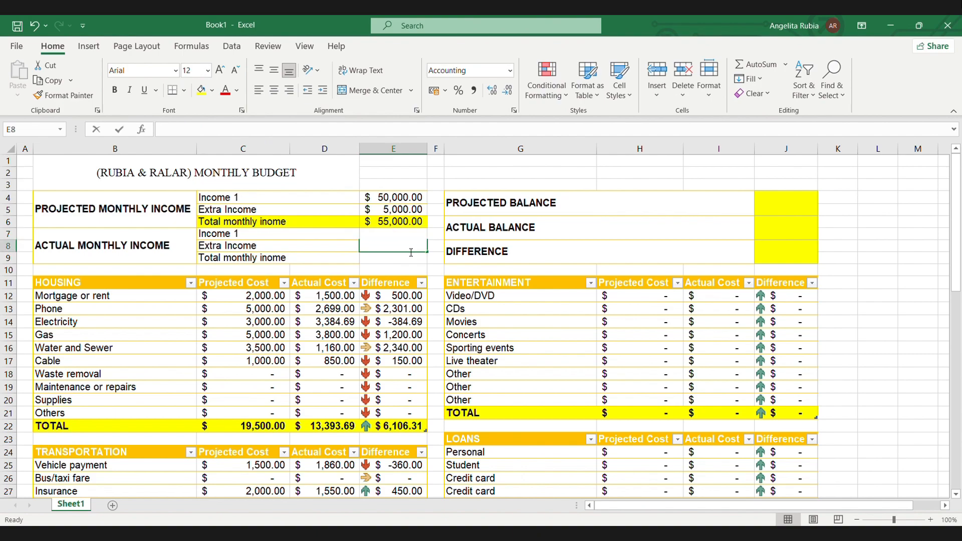
type("2500")
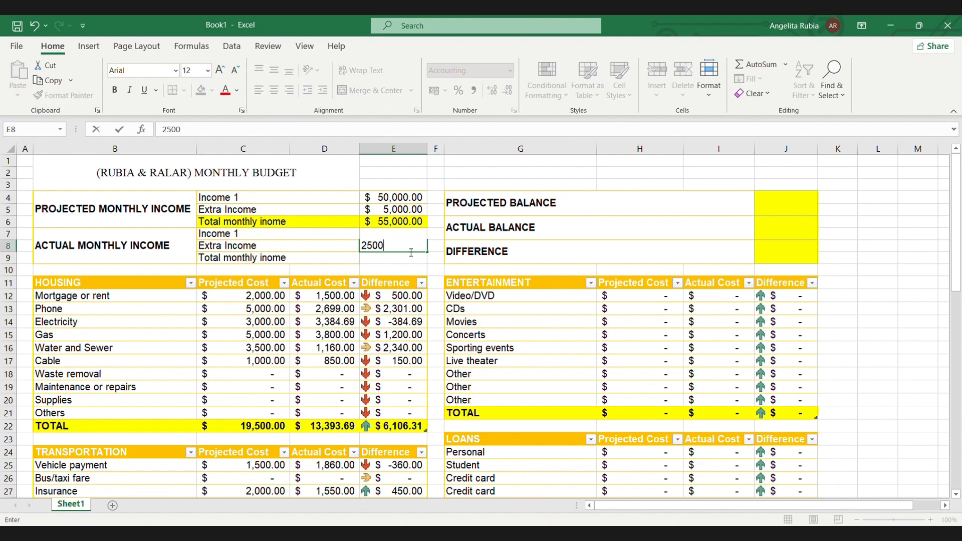
left_click(413, 256)
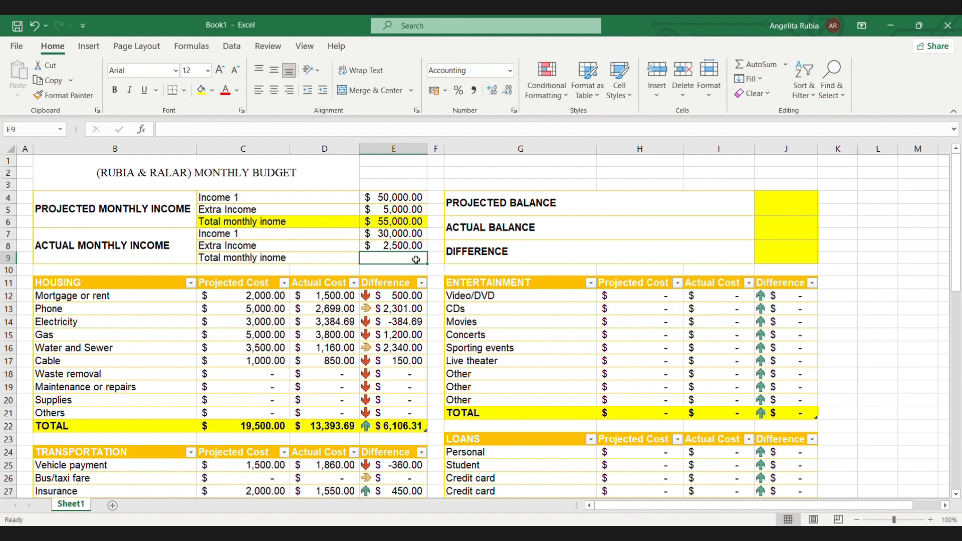
Total the actual monthly income in E9 with the formula =(E7+E8).
type("=(")
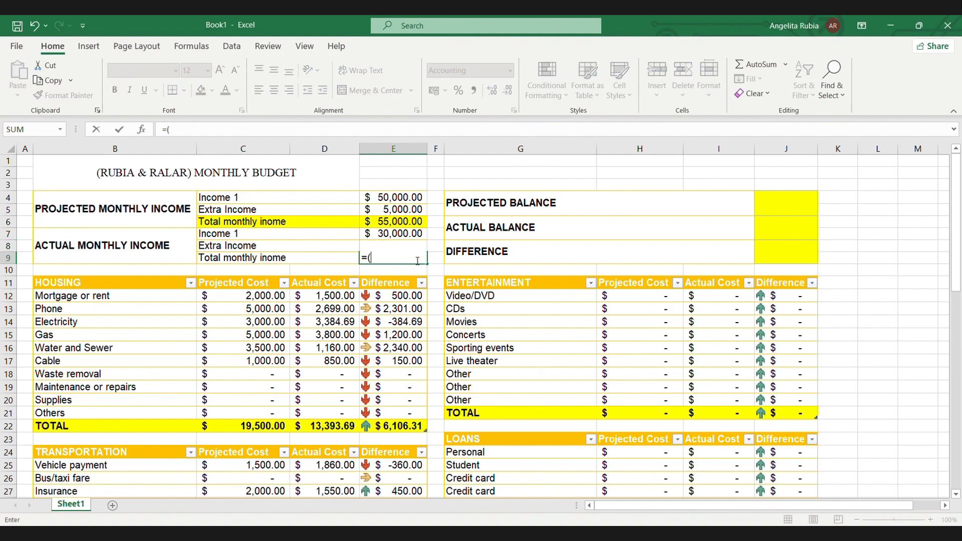
left_click(404, 234)
type("+")
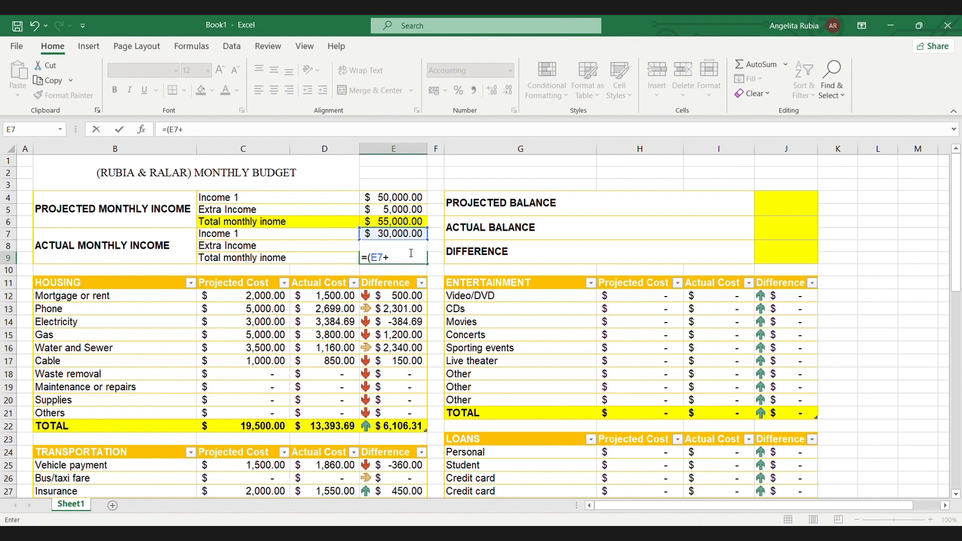
type("E8")
left_click(490, 313)
type(")")
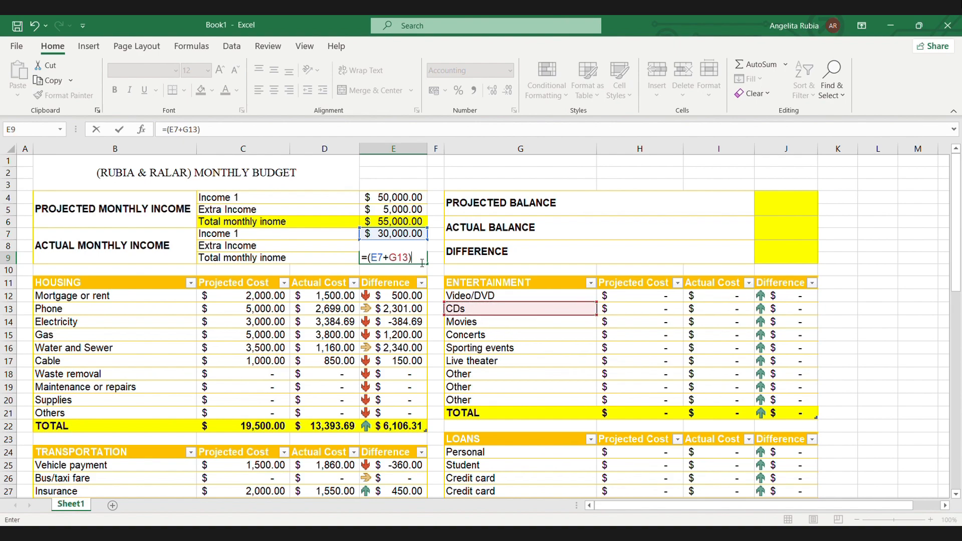
left_click(393, 257)
key("BackSpace")
key("BackSpace")
key("BackSpace")
type("E8")
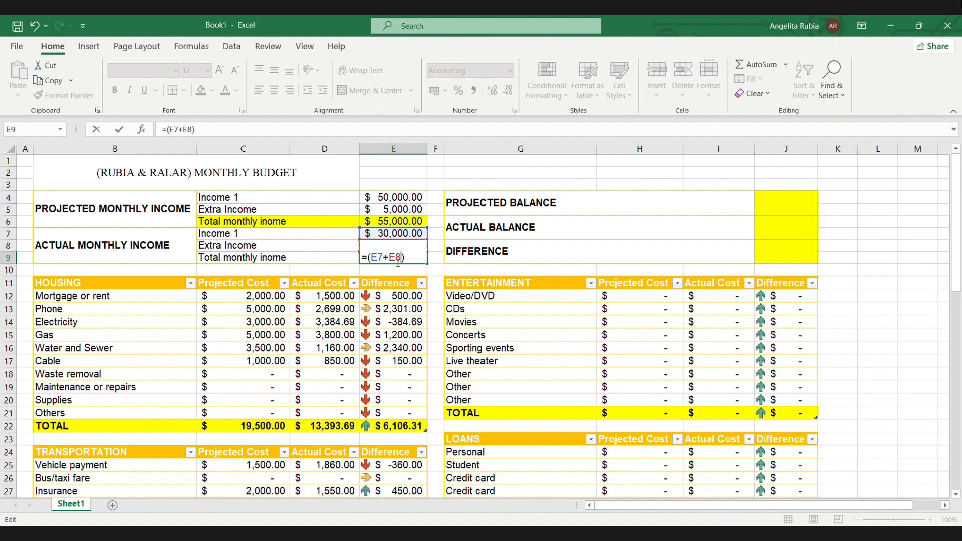
key("Return")
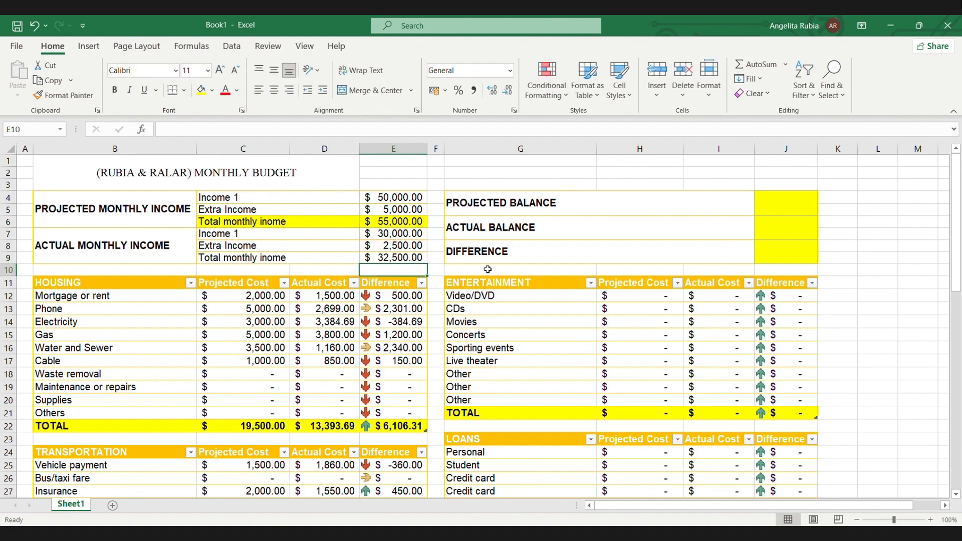
Fill the actual total monthly income row C9:E9 yellow.
left_click_drag(314, 258, 385, 258)
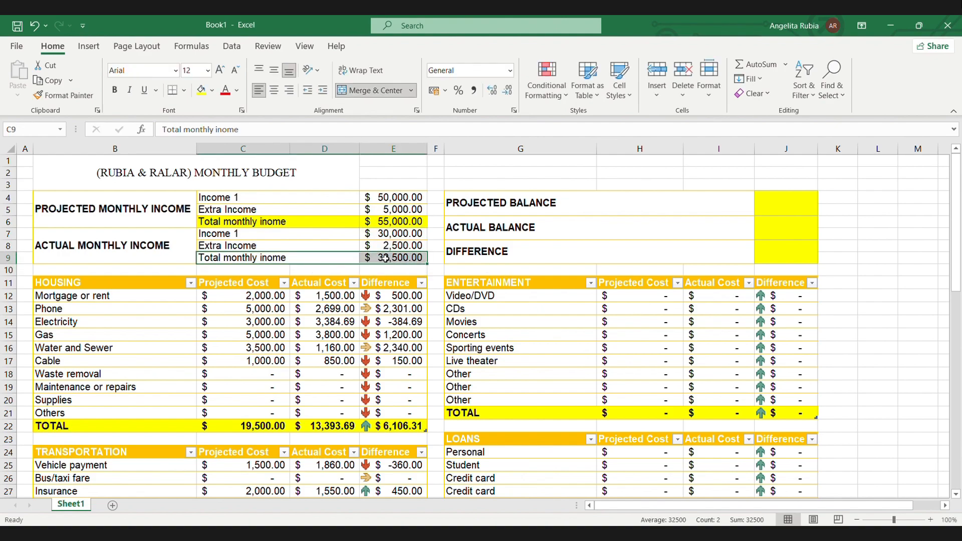
left_click(201, 90)
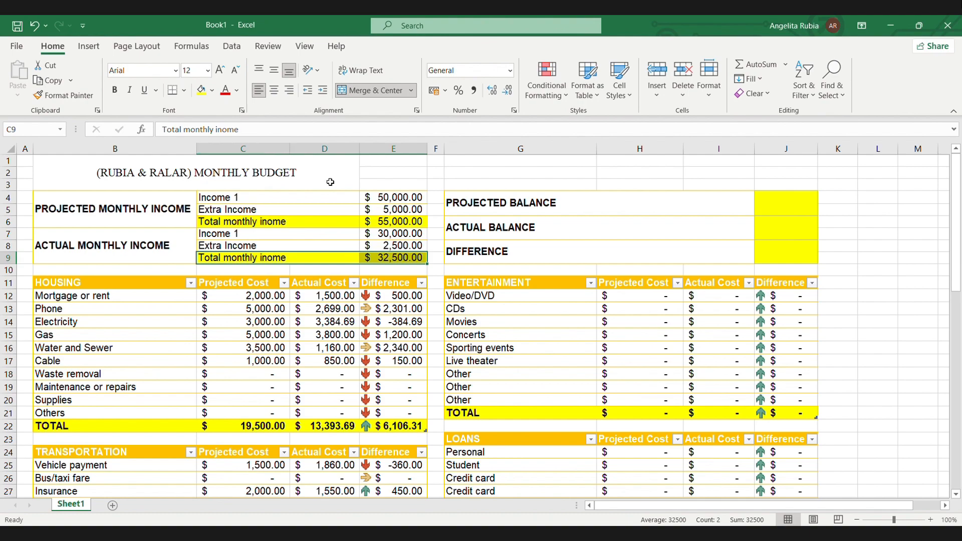
left_click(629, 211)
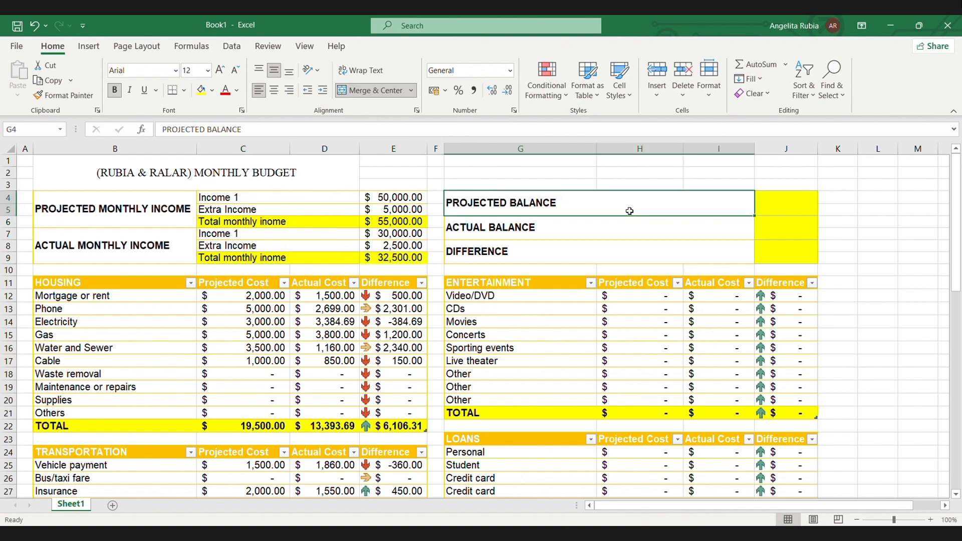
Calculate the Projected Balance in J4 as projected total income minus total projected cost, using =(E6-J58).
left_click(783, 208)
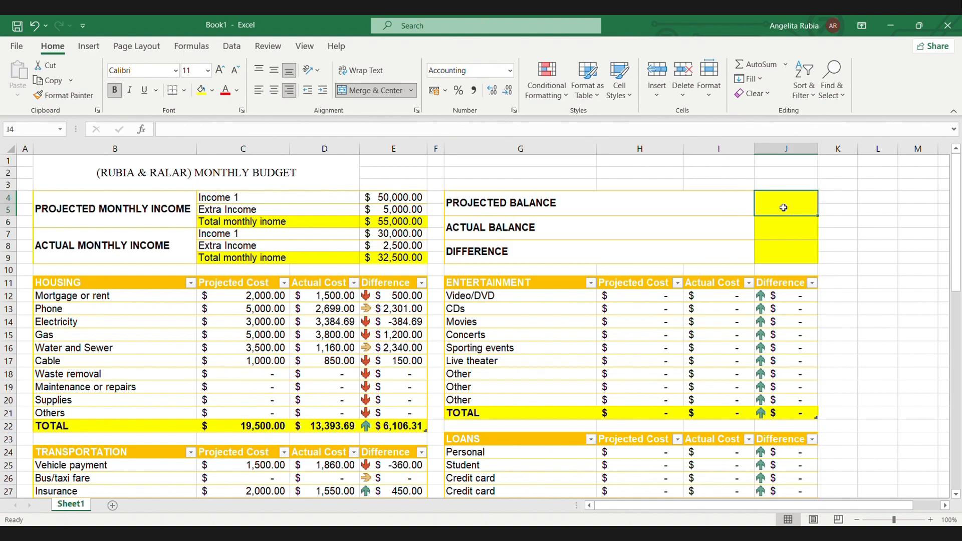
type("=(")
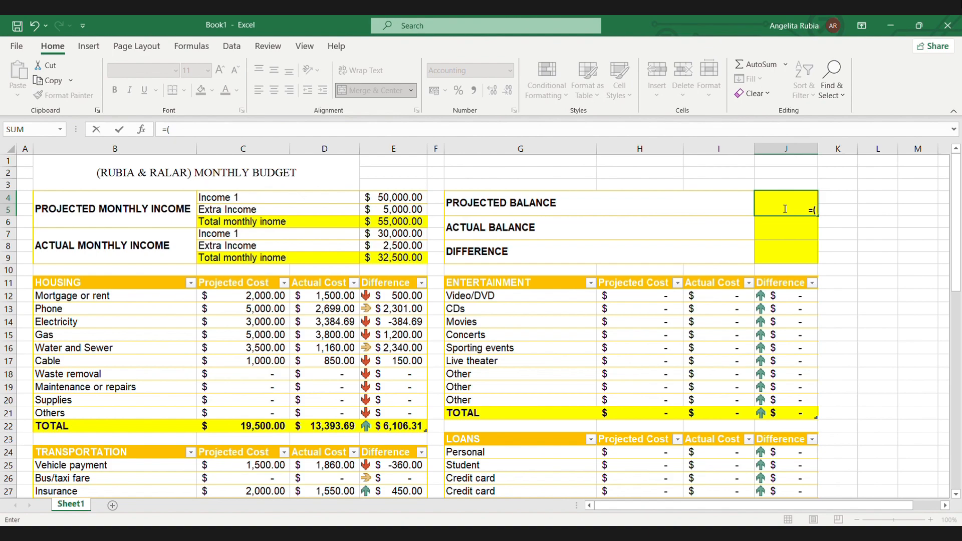
left_click(408, 225)
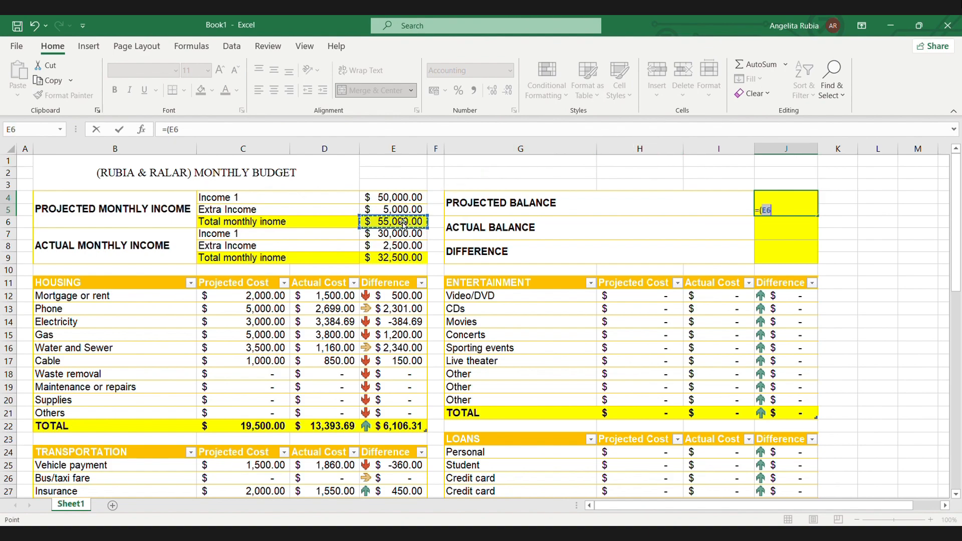
type("-")
scroll(711, 337, "down", 17)
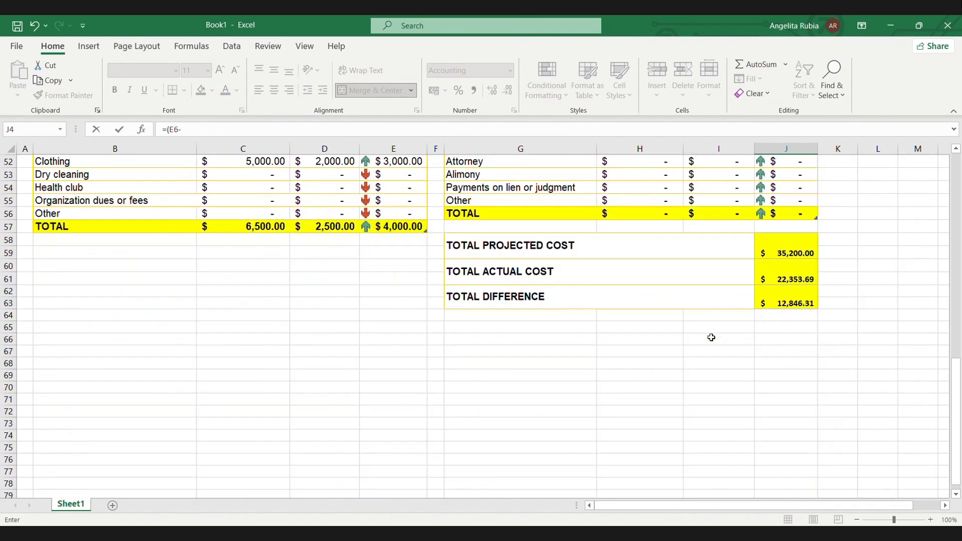
left_click(793, 238)
scroll(851, 239, "up", 17)
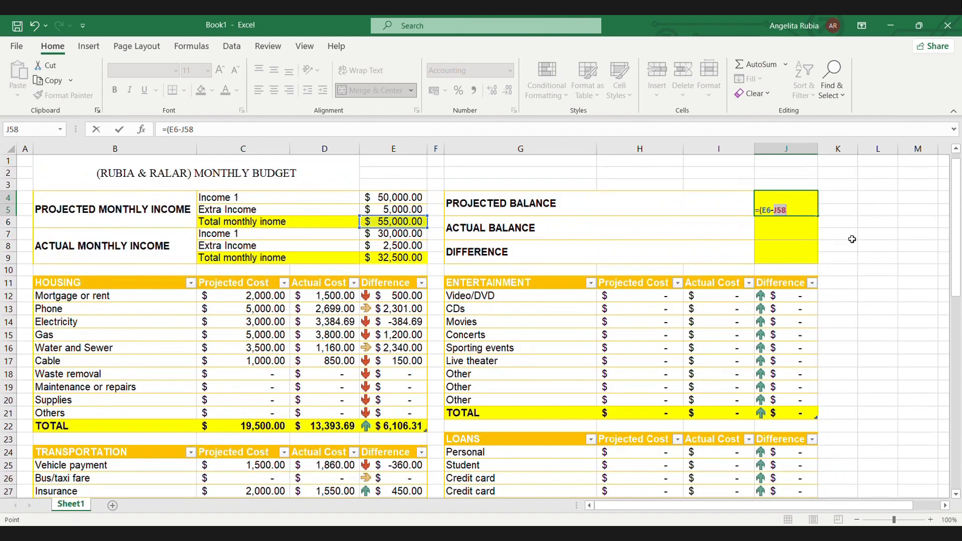
type(")")
key("Return")
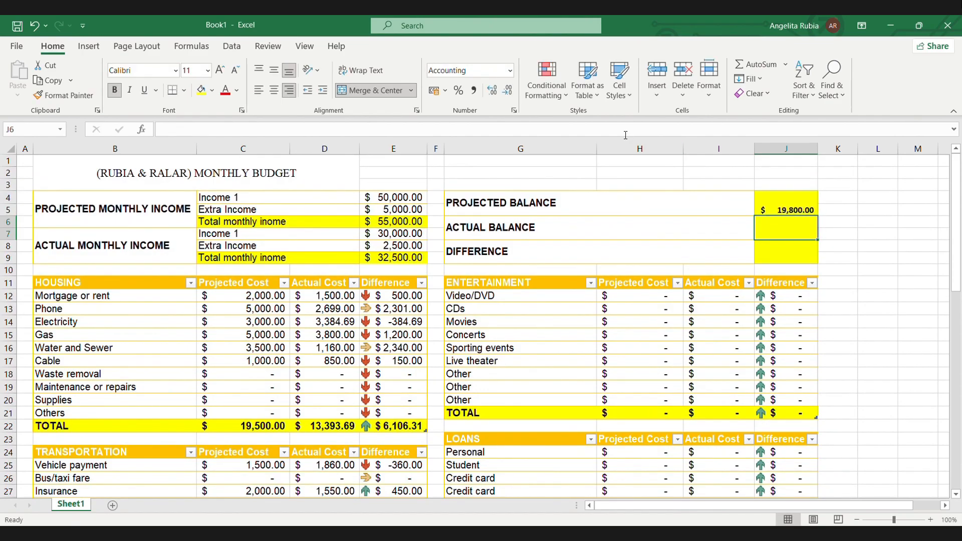
Calculate the Actual Balance in J6 as actual total income minus total actual cost, using =(E9-J60).
type("=(")
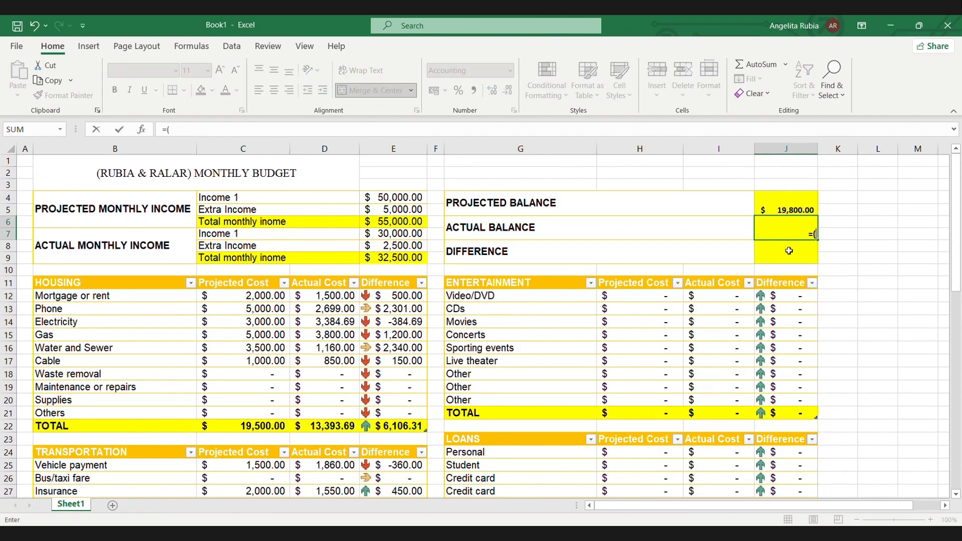
left_click(378, 260)
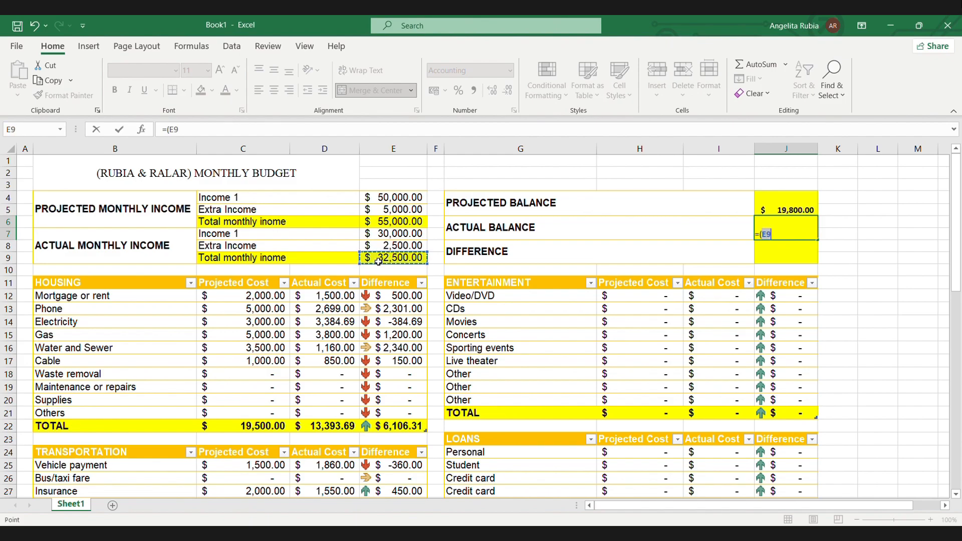
type("-")
scroll(583, 278, "down", 15)
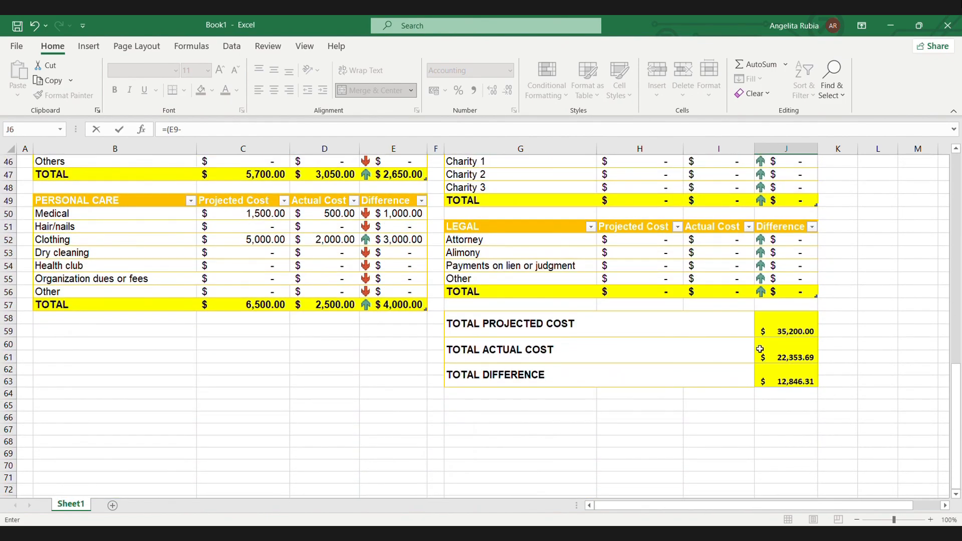
left_click(800, 355)
scroll(801, 357, "up", 15)
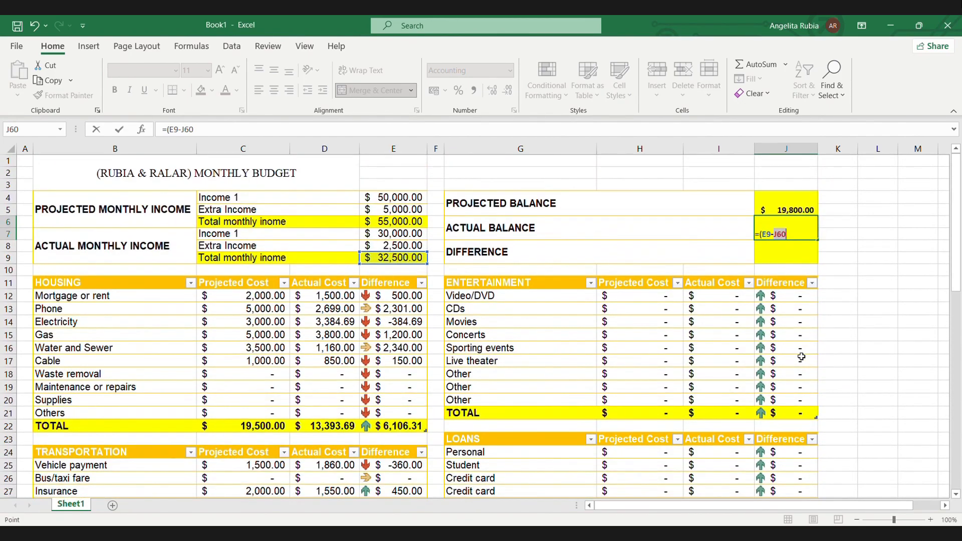
key("Return")
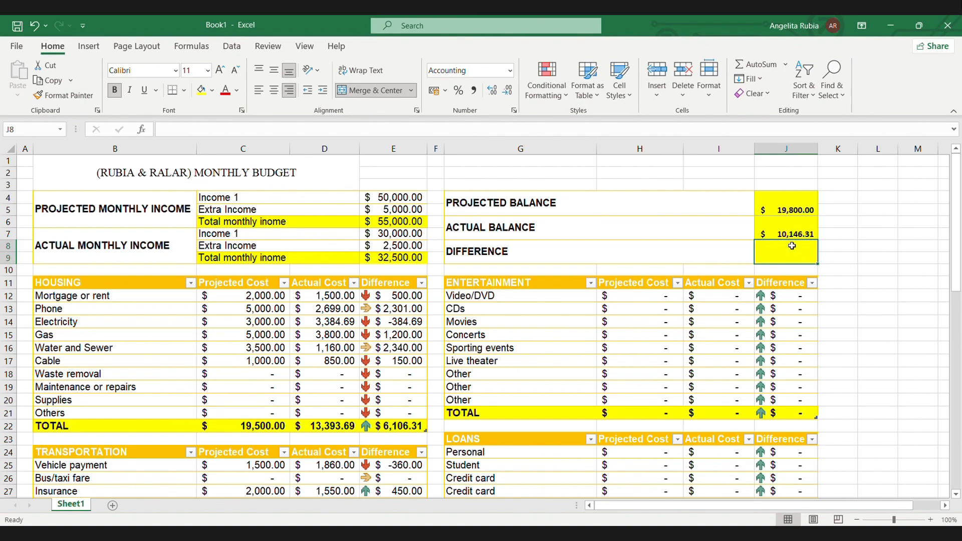
Calculate the balance Difference in J8 as projected minus actual balance, using =(J4-J6).
left_click(835, 239)
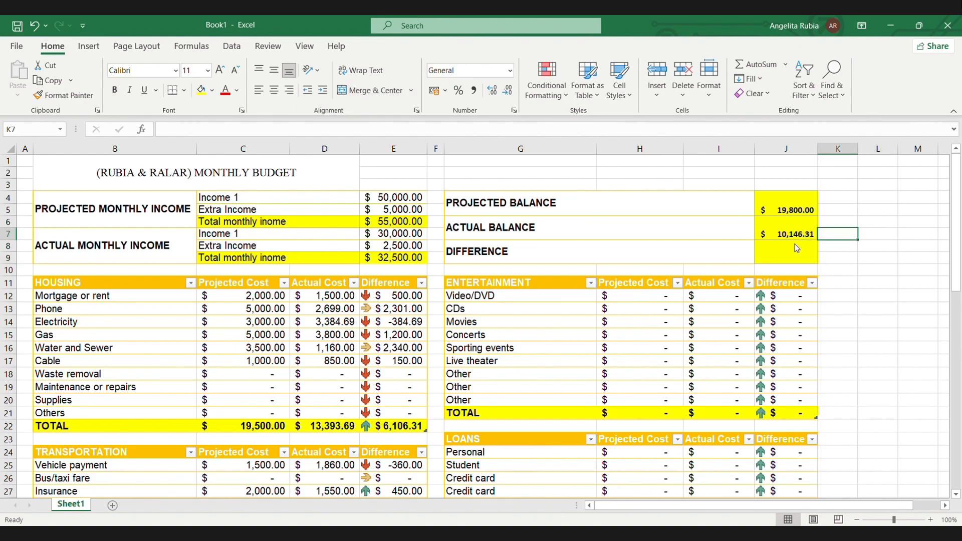
left_click(796, 261)
double_click(797, 261)
type("=(")
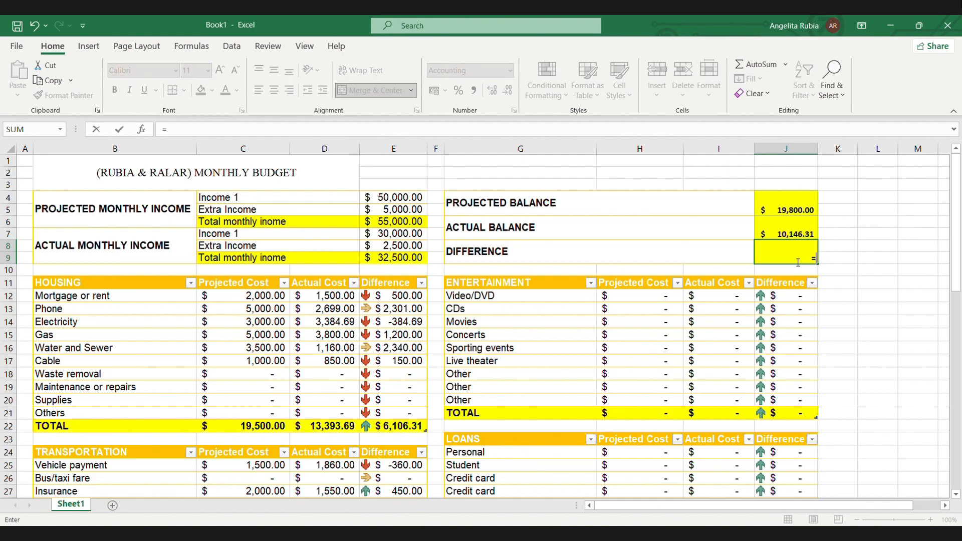
left_click(805, 213)
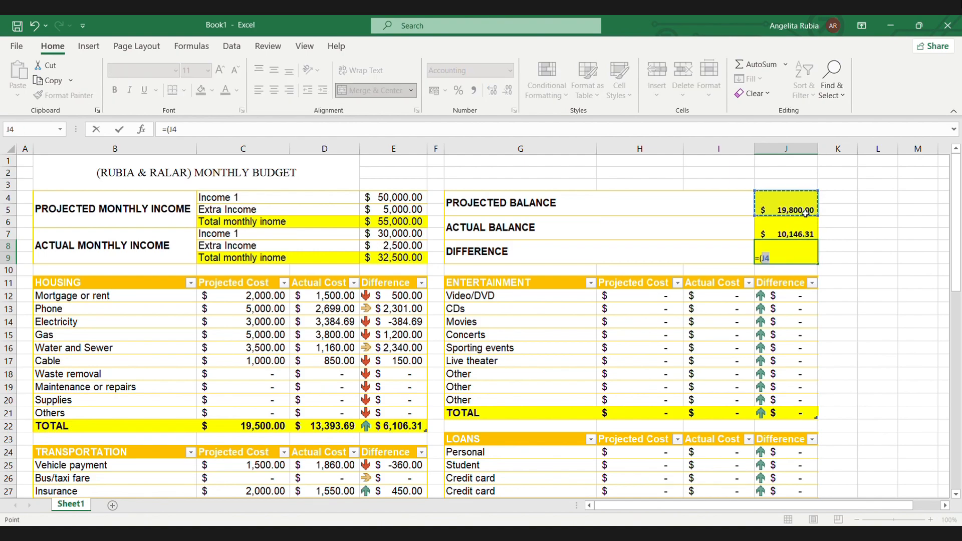
type("-")
left_click(816, 227)
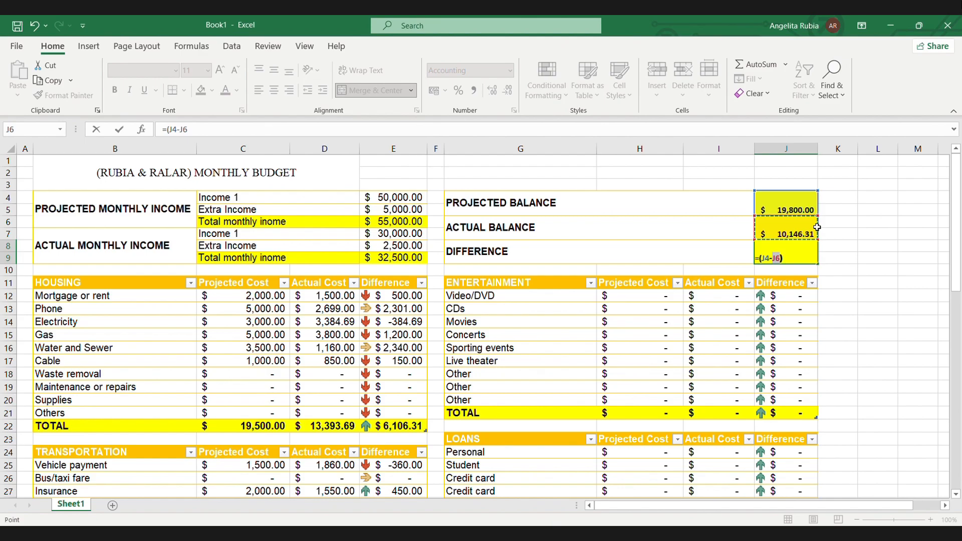
key("Return")
Replace the Total Difference in J62 with the formula =(J58-J60), subtracting total actual cost from total projected cost.
scroll(851, 290, "down", 15)
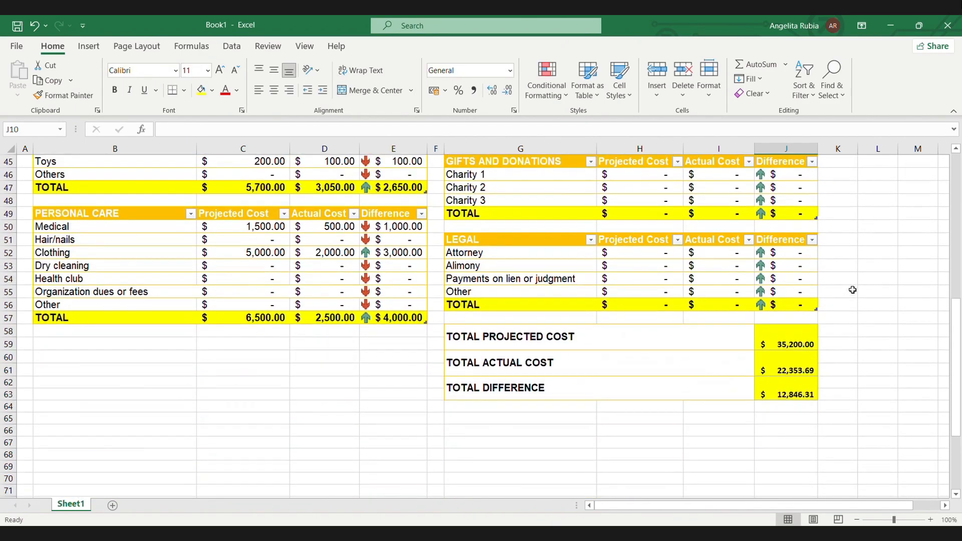
left_click(799, 374)
type("+")
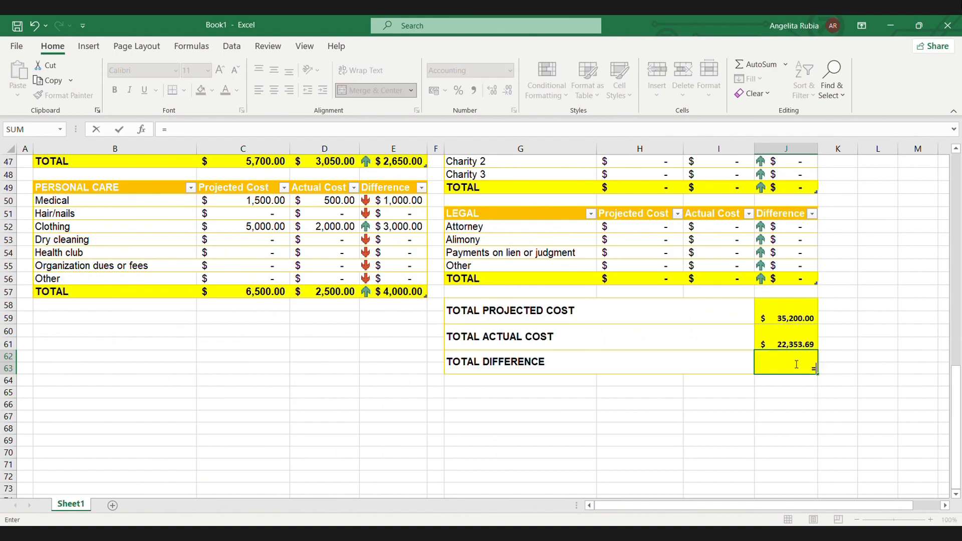
key("BackSpace")
type("=(")
left_click(789, 321)
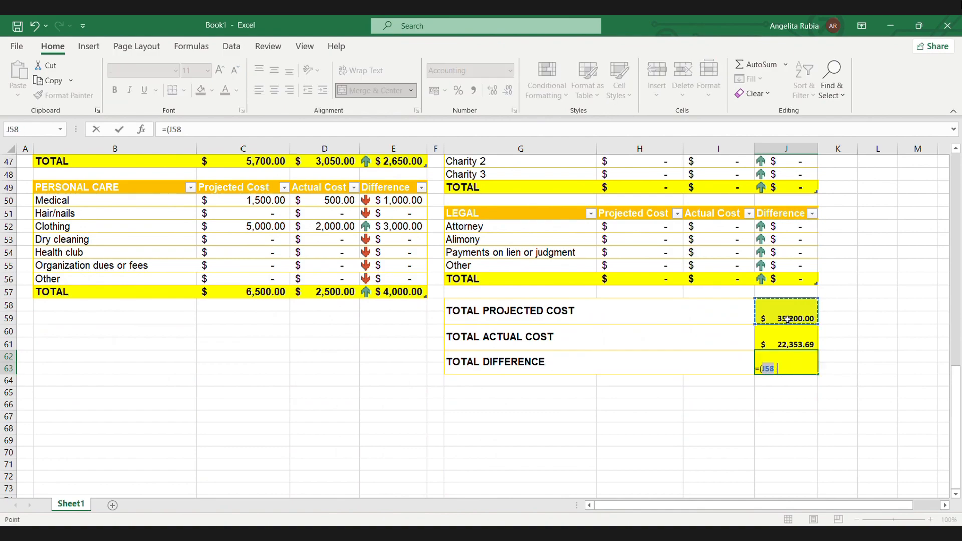
type("-")
left_click(799, 338)
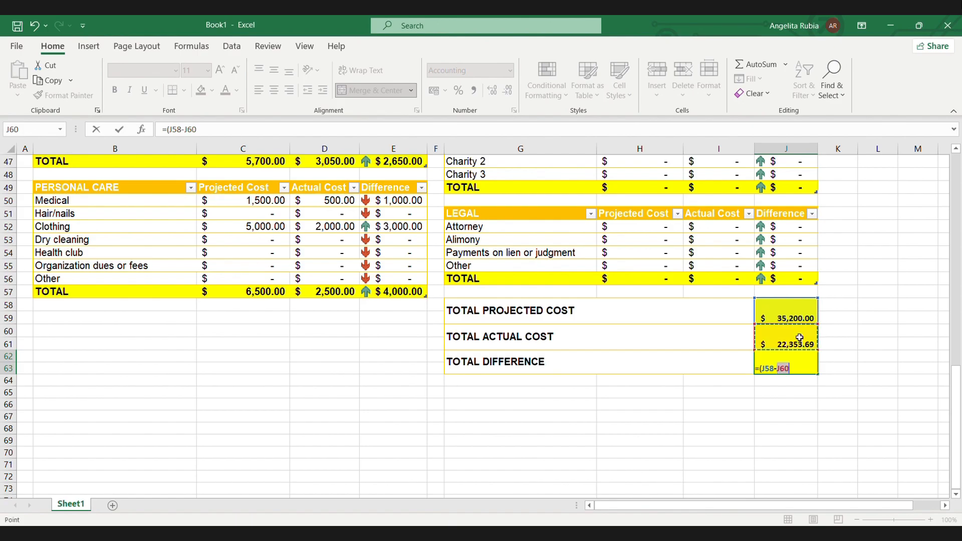
type(")")
key("Return")
left_click(841, 382)
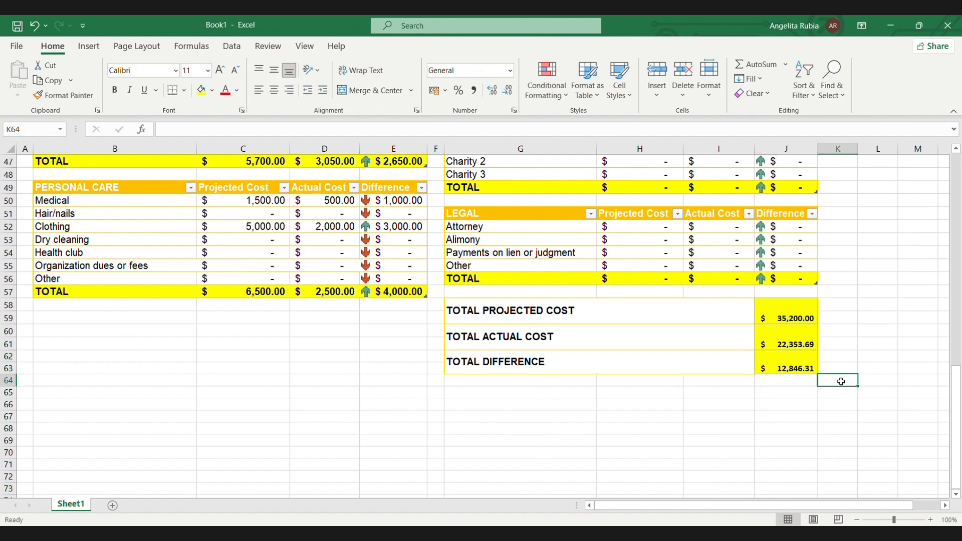
Apply the Currency number format to the whole budget range B4:J63.
scroll(841, 382, "up", 15)
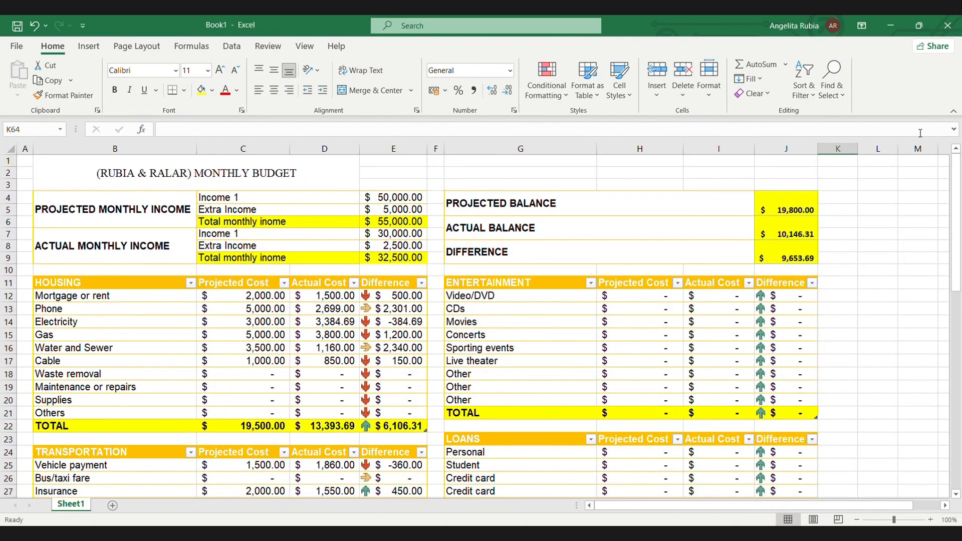
left_click(837, 197)
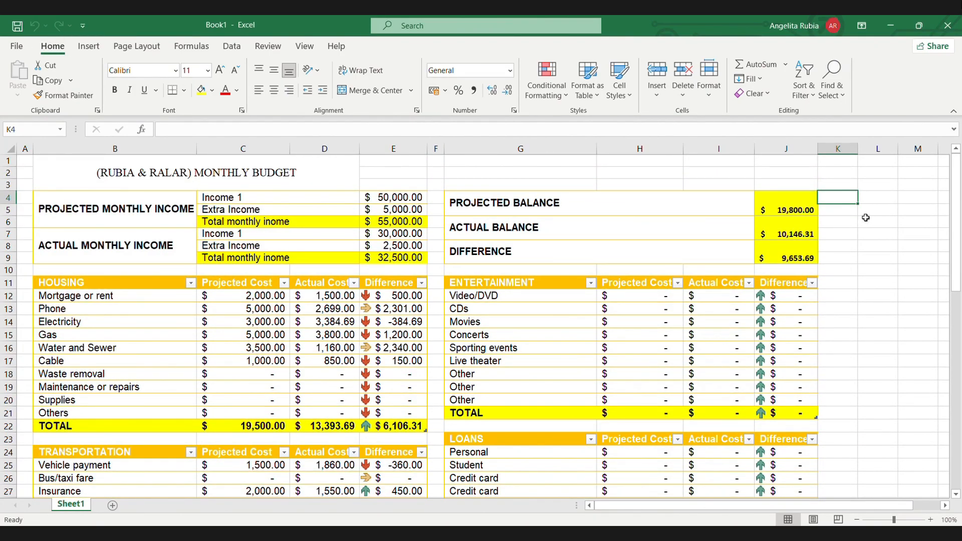
key("alt")
key("alt")
left_click_drag(195, 202, 809, 436)
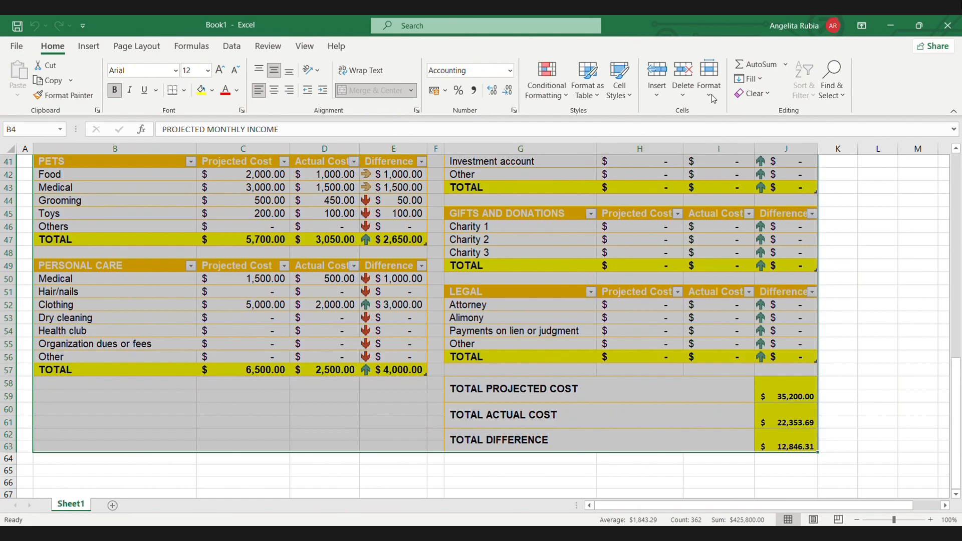
scroll(754, 385, "up", 13)
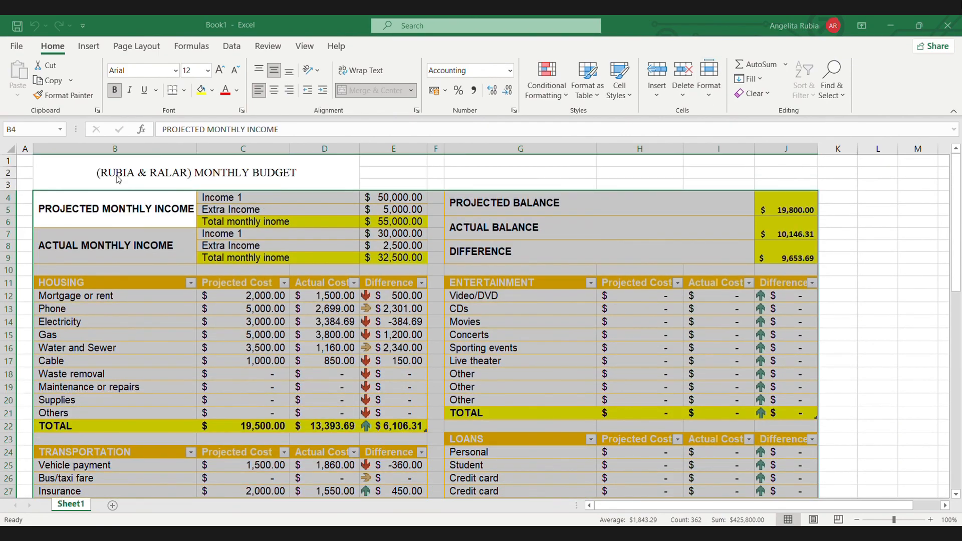
key("ctrl+shift+4")
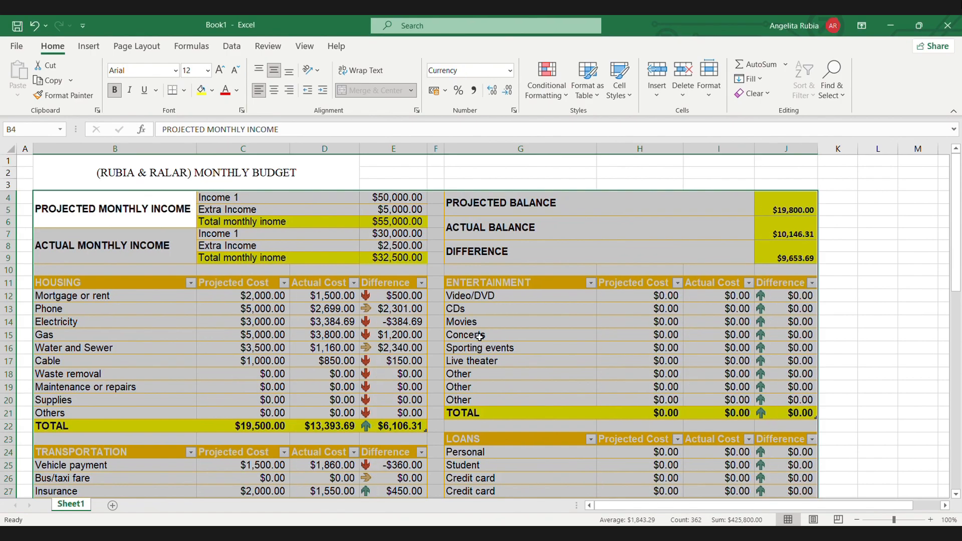
Color the projected and actual total monthly income amounts in E6 and E9 red.
left_click(574, 250)
left_click(409, 224)
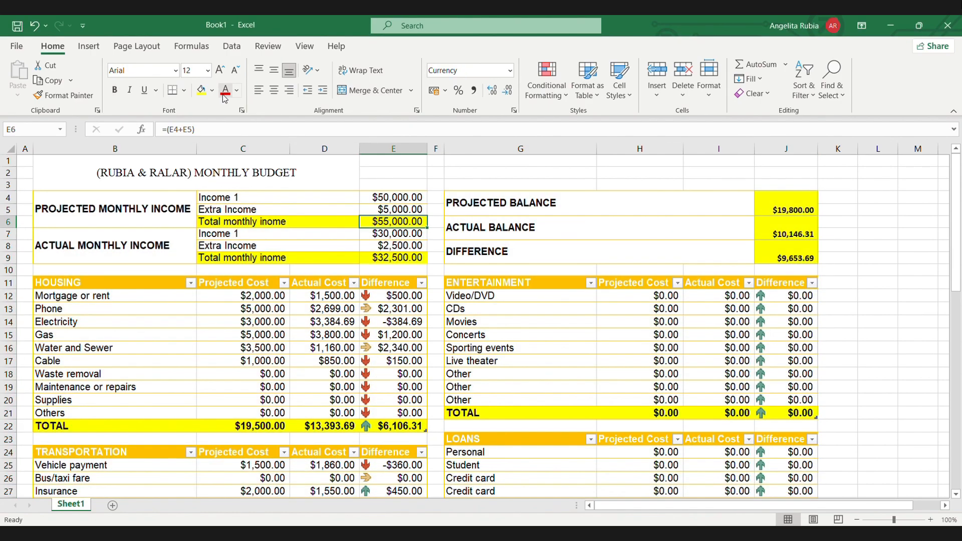
left_click(225, 98)
left_click(393, 258)
left_click(224, 93)
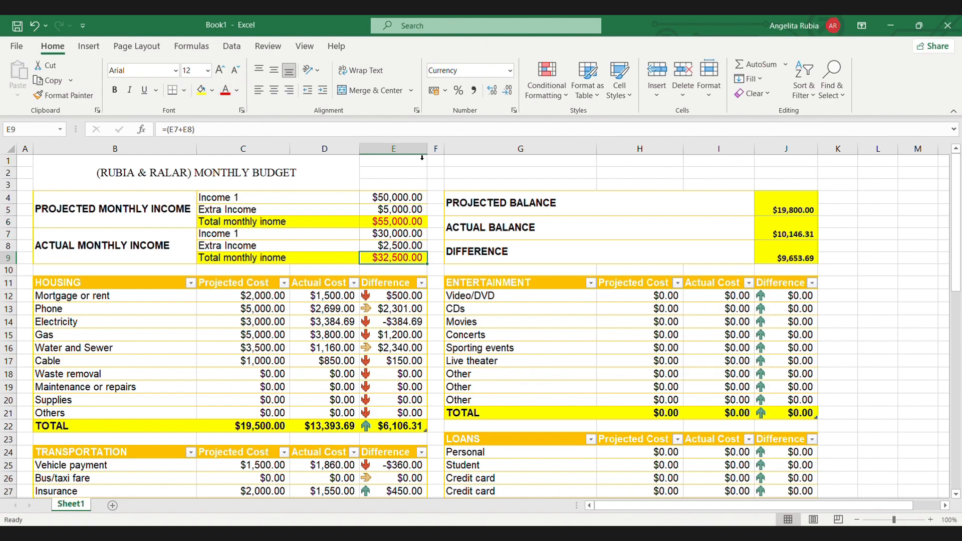
Color the Difference and Actual Balance amounts in J8 and J6 red.
left_click(804, 260)
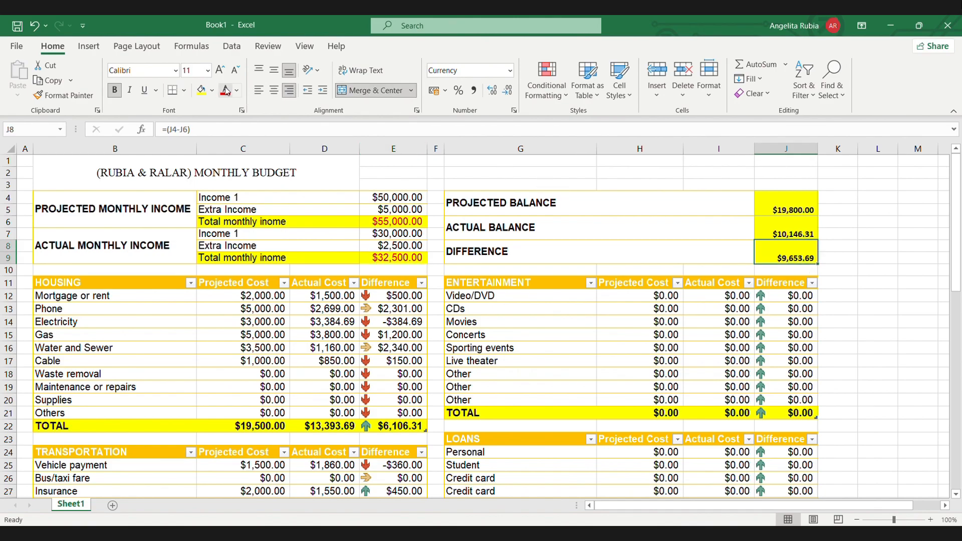
left_click(786, 233)
left_click(225, 90)
Color the Total Difference amount in J62 red.
scroll(360, 209, "down", 7)
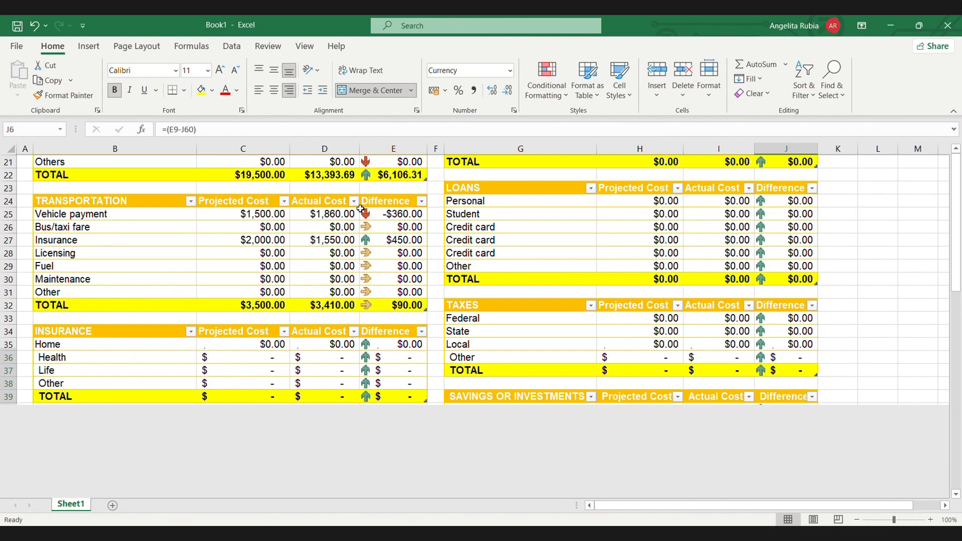
scroll(360, 210, "down", 9)
left_click(795, 343)
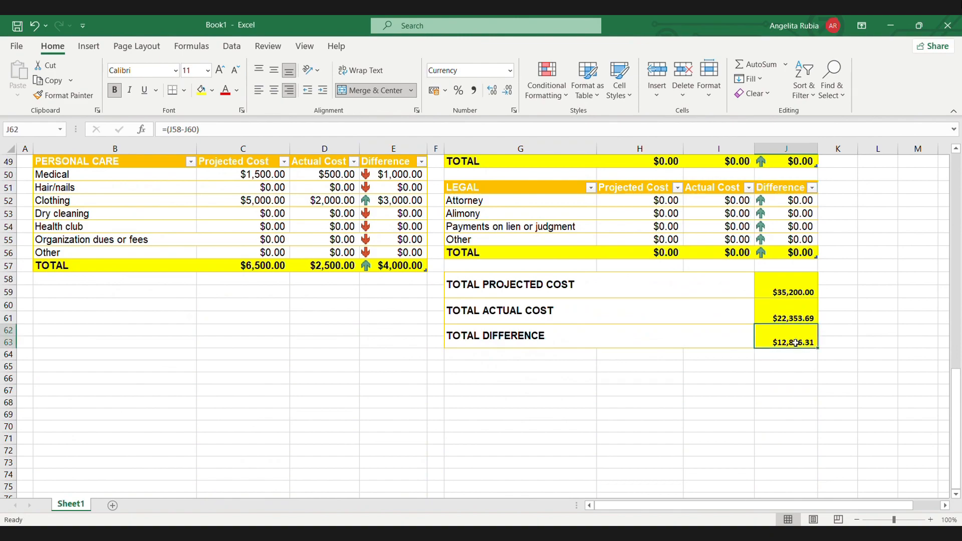
left_click(224, 91)
left_click(792, 356)
Try to extend the monthly budget title to column J by filling it across E1:J3 and toggling the merge, and undo both changes.
scroll(884, 345, "up", 16)
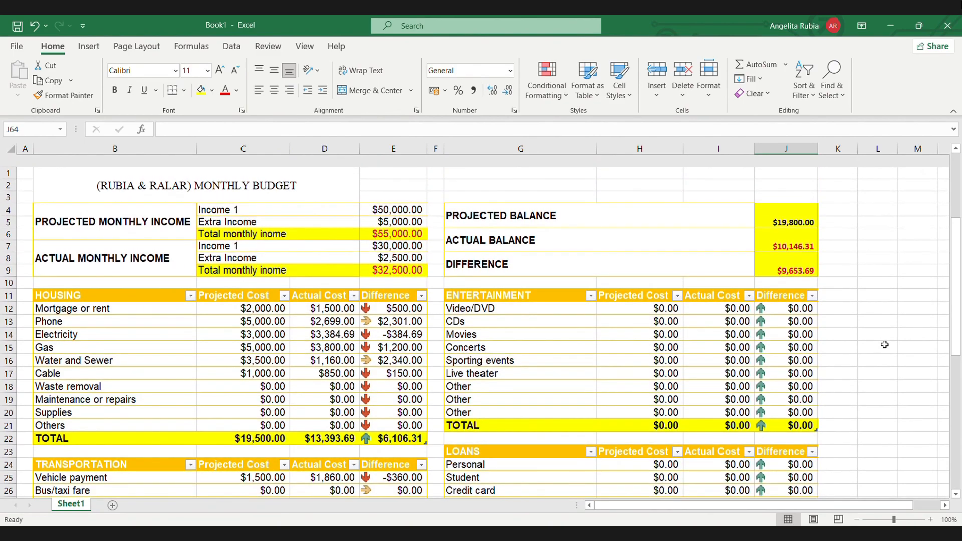
left_click(358, 180)
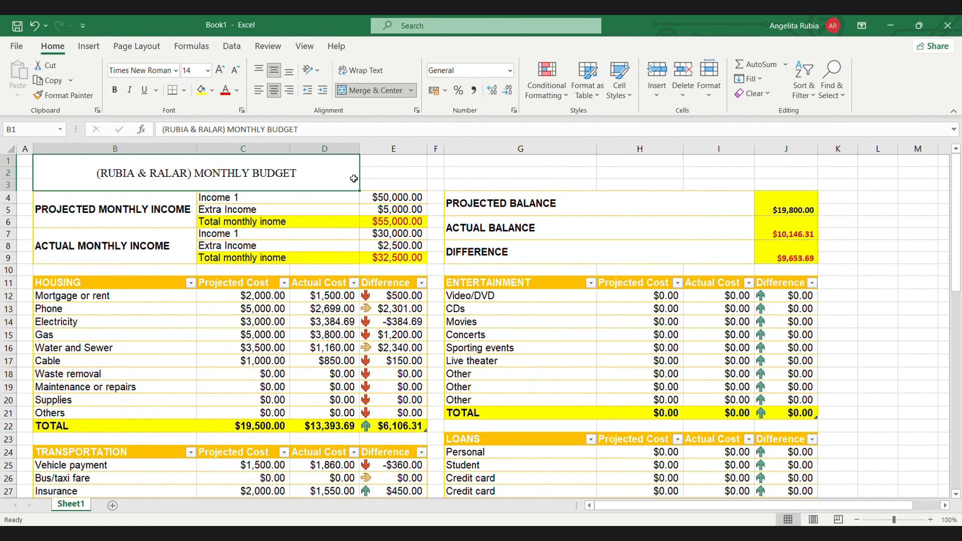
left_click_drag(360, 191, 686, 189)
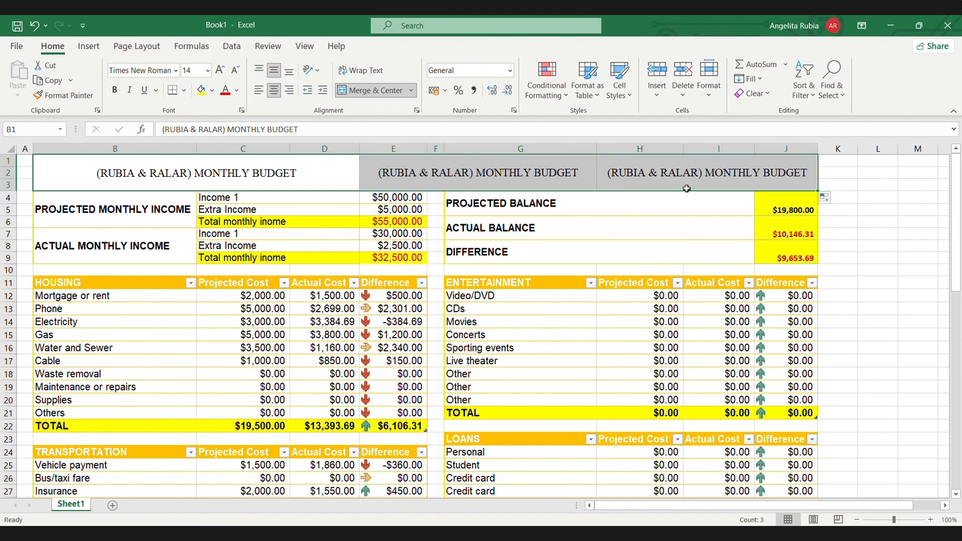
left_click(357, 95)
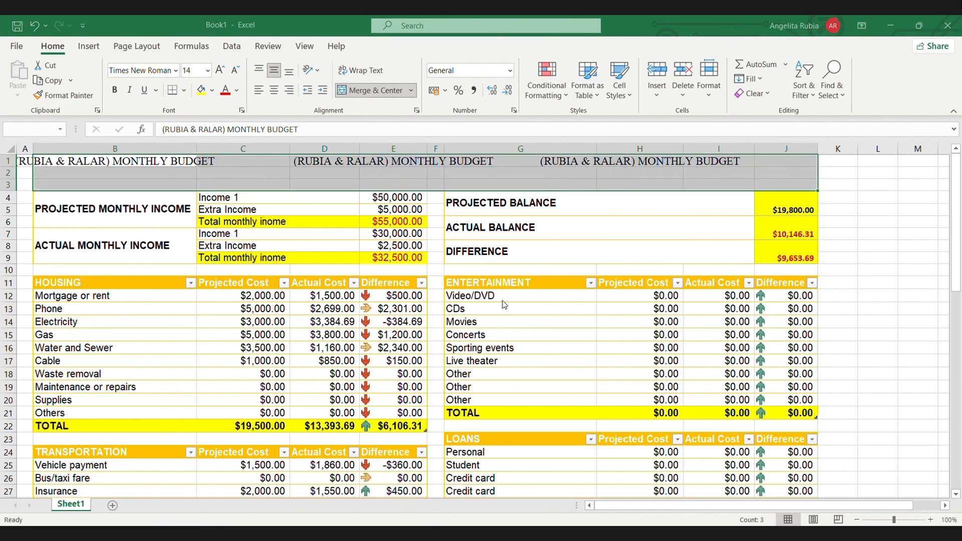
left_click(34, 25)
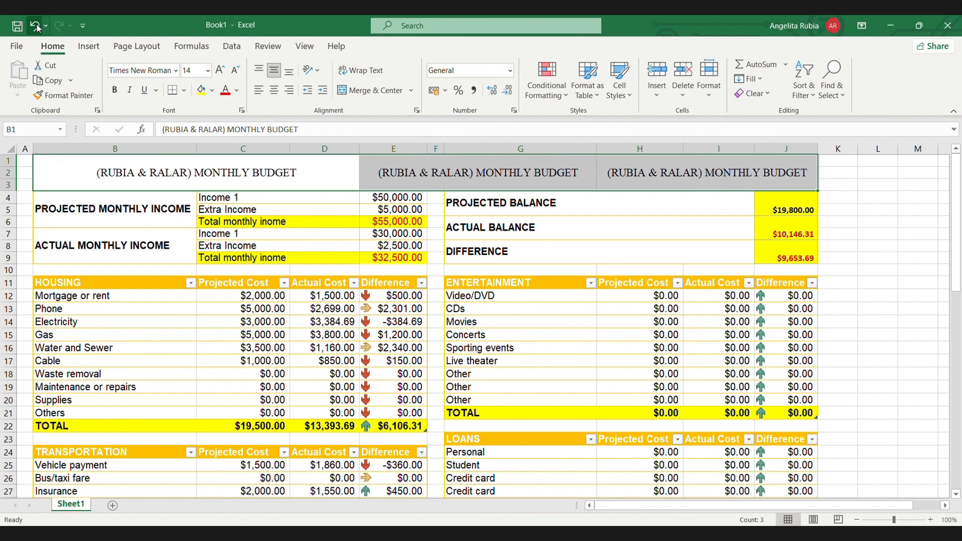
left_click(34, 26)
Merge and center the monthly budget title across B1:J3.
left_click(402, 164)
left_click_drag(402, 164, 785, 185)
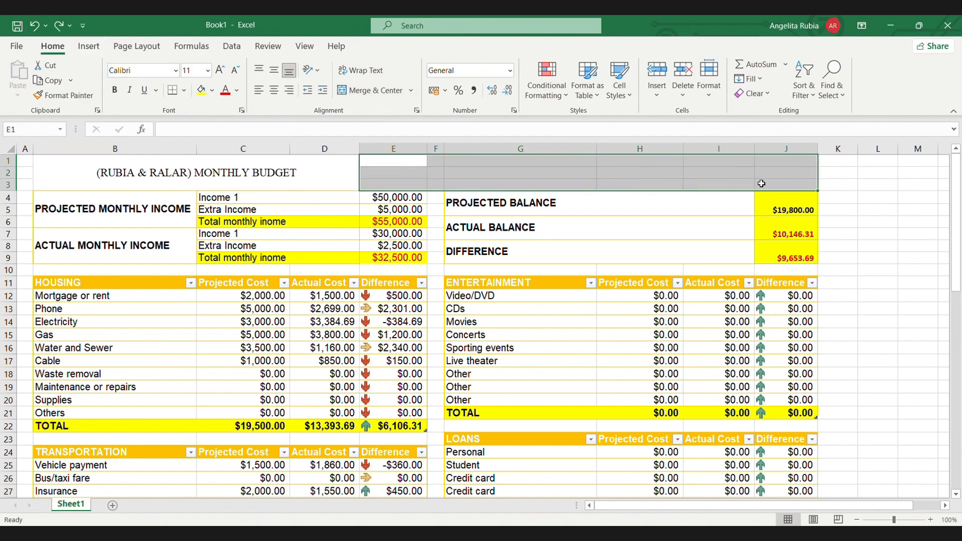
left_click(380, 93)
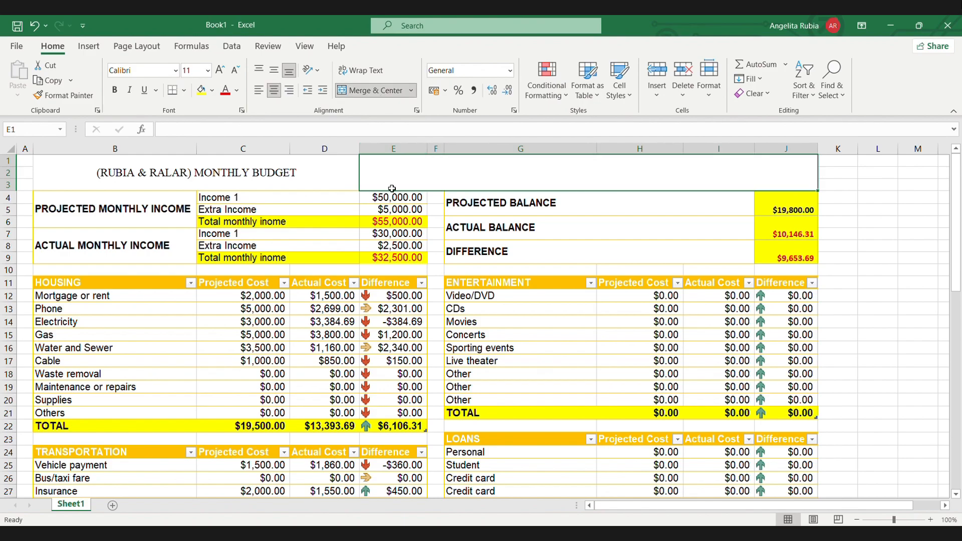
left_click_drag(353, 176, 369, 179)
left_click(373, 90)
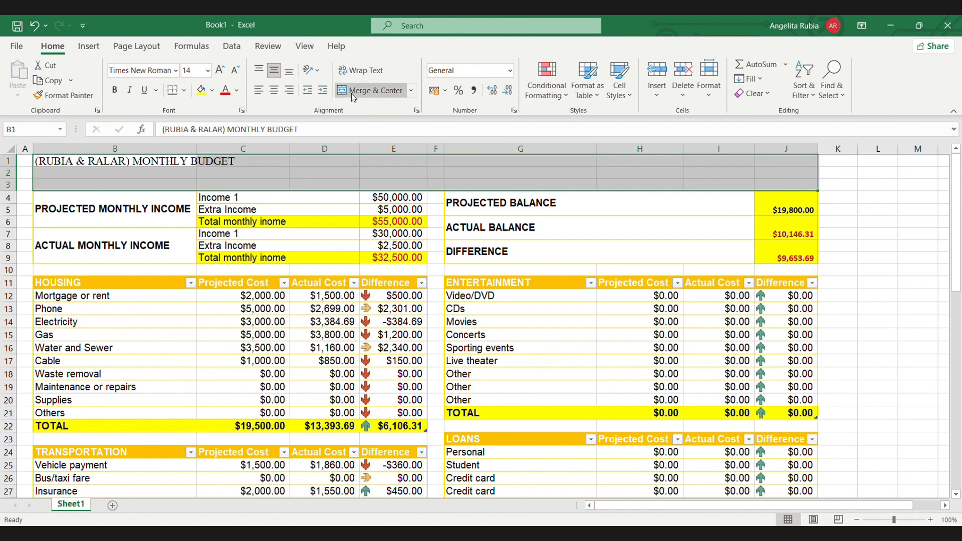
left_click(373, 90)
left_click(867, 225)
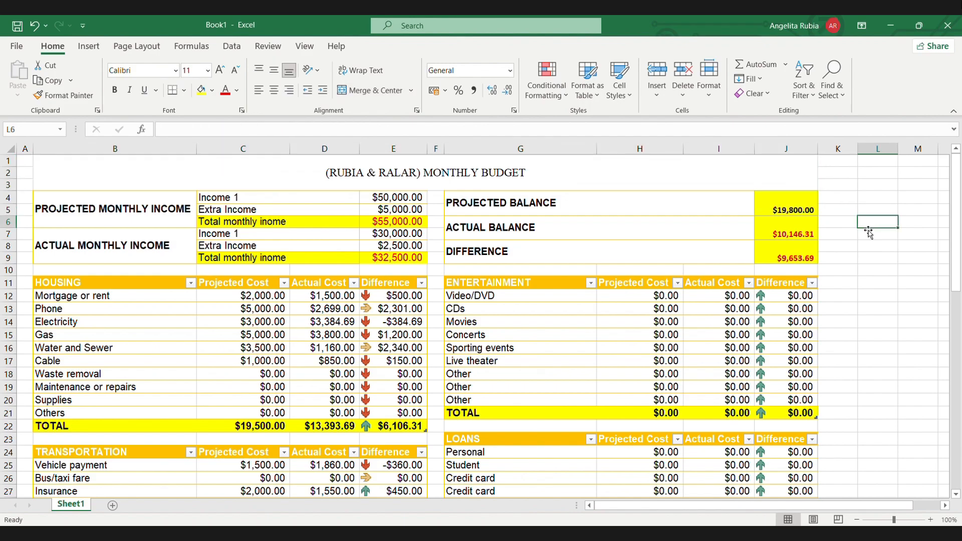
scroll(868, 231, "down", 15)
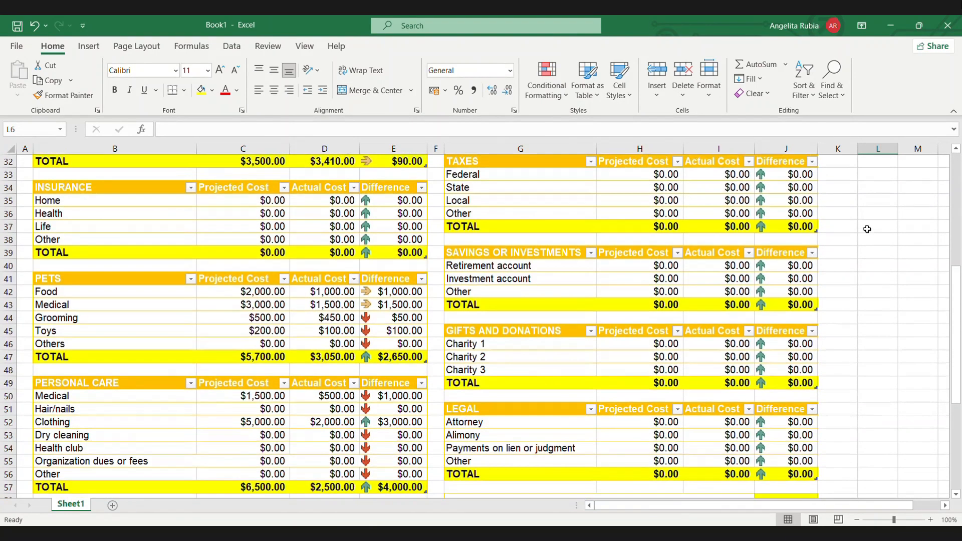
scroll(867, 229, "up", 10)
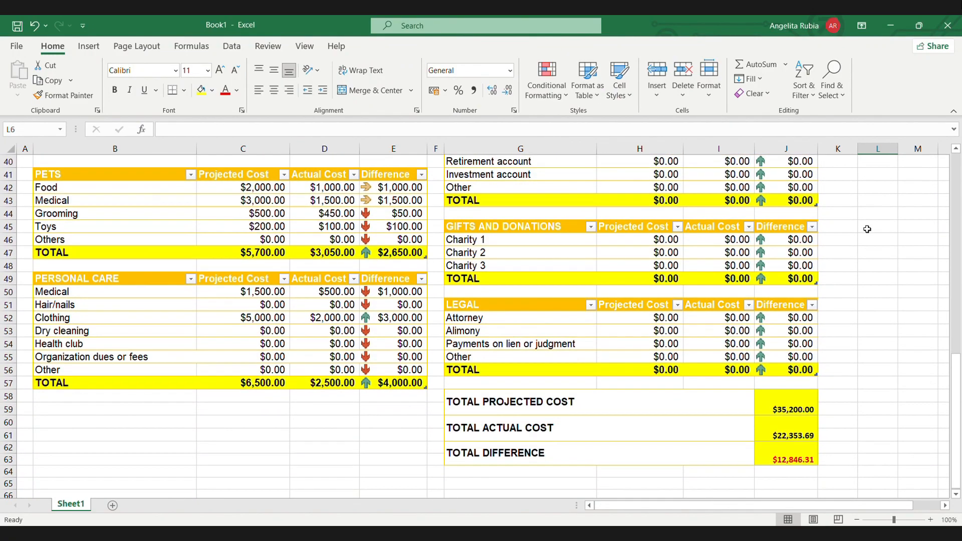
scroll(867, 229, "up", 5)
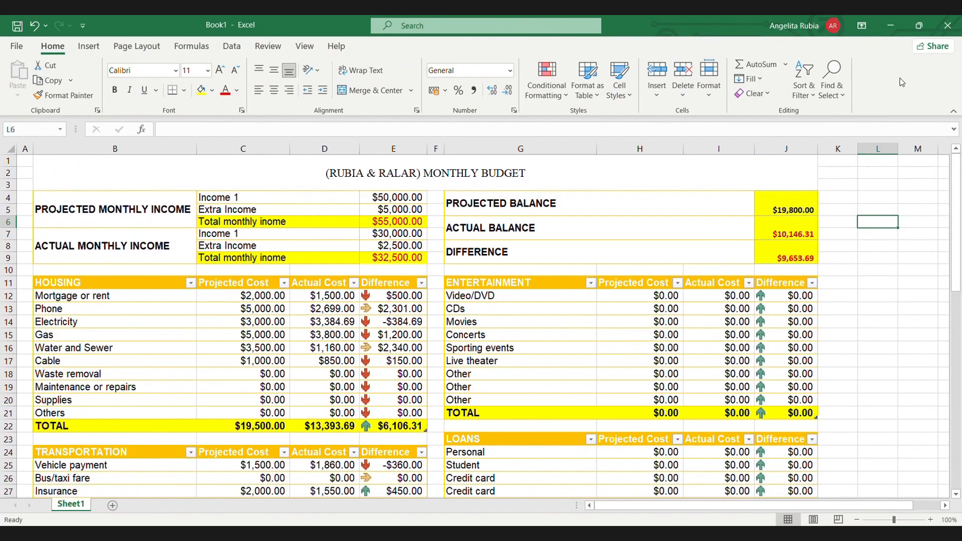